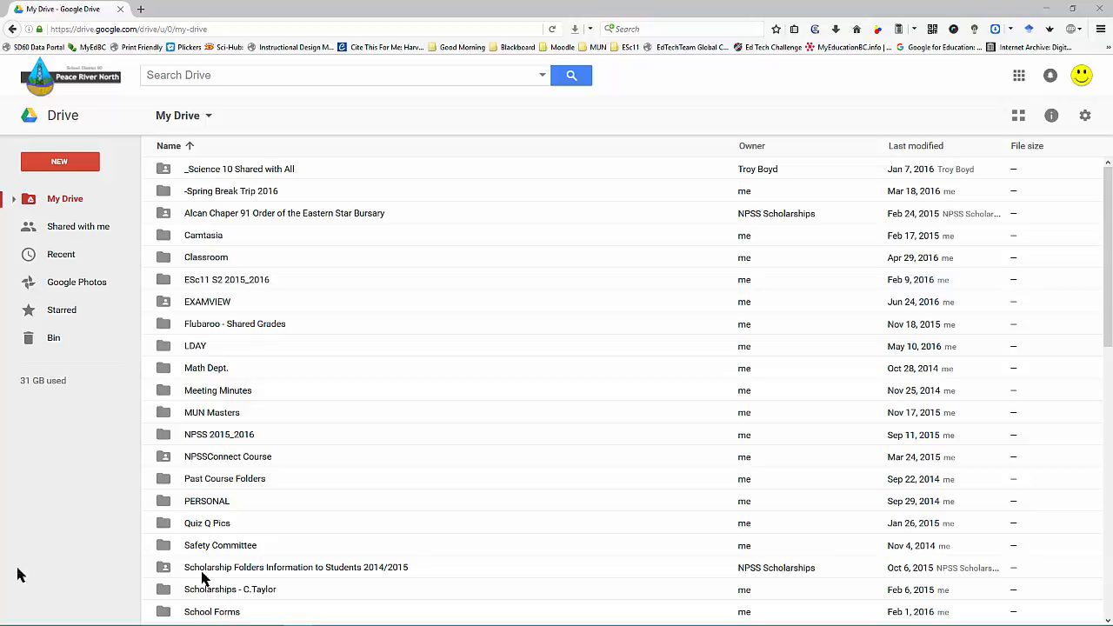
# Step: Create a new folder named 'EPSS Survey' inside the TECH STUFF folder
pyautogui.scroll(-2, 252, 526)
pyautogui.scroll(-3, 253, 517)
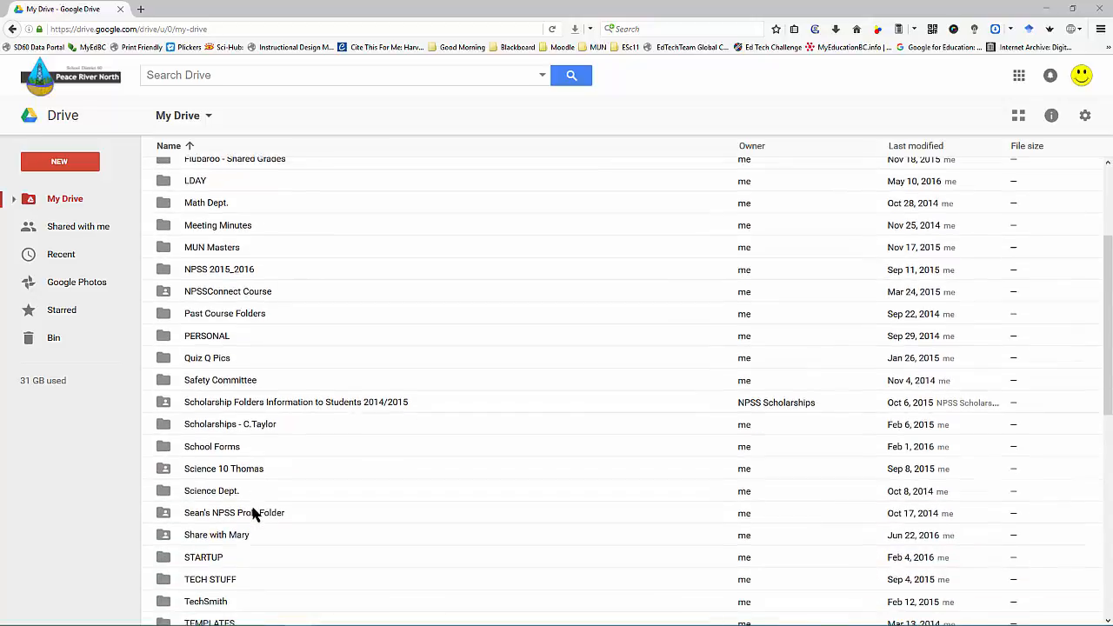
pyautogui.doubleClick(165, 485)
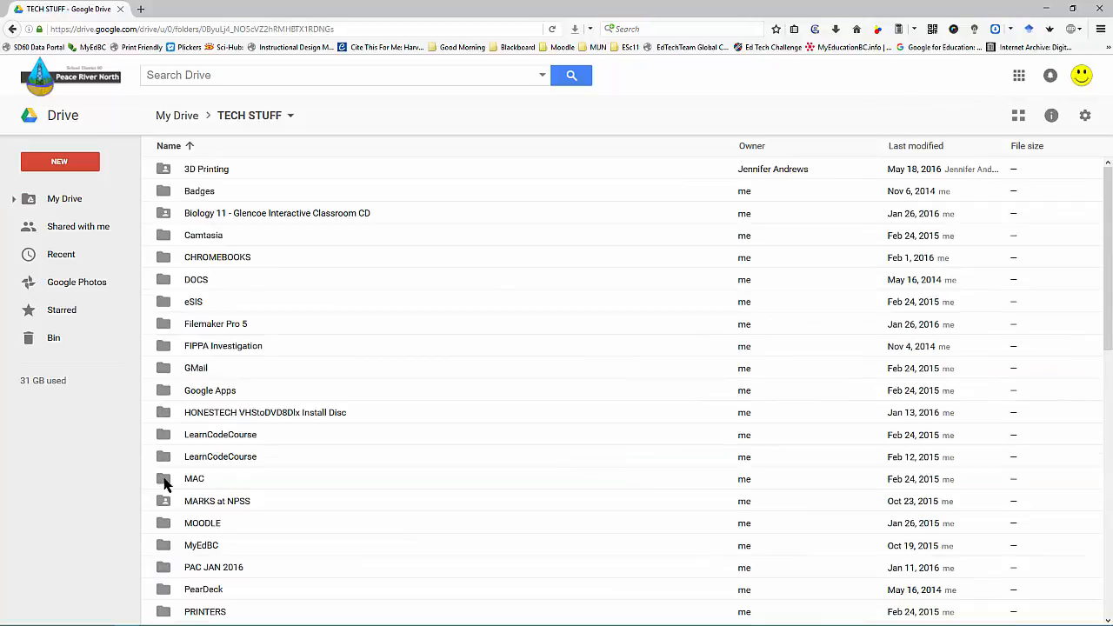
pyautogui.click(61, 166)
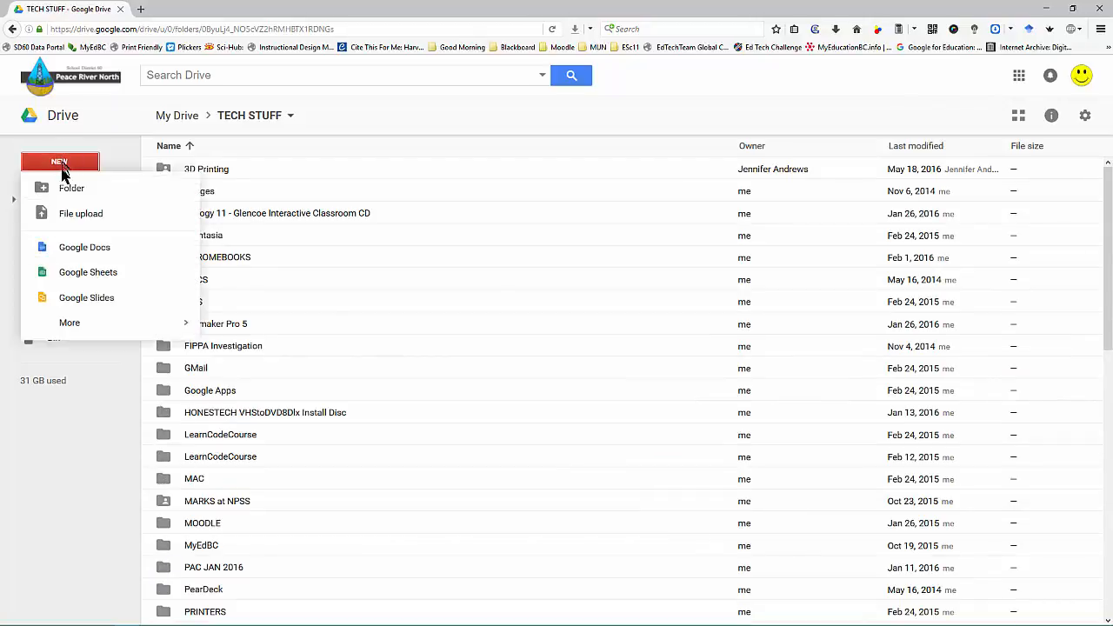
pyautogui.click(64, 187)
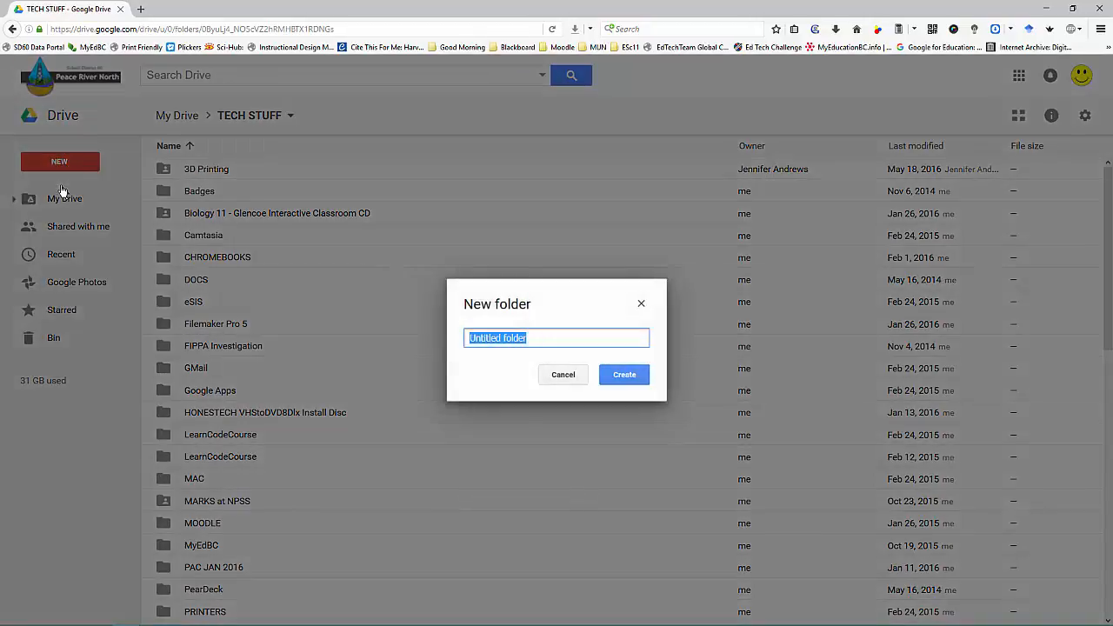
pyautogui.write('EPSS Survey')
pyautogui.press('Return')
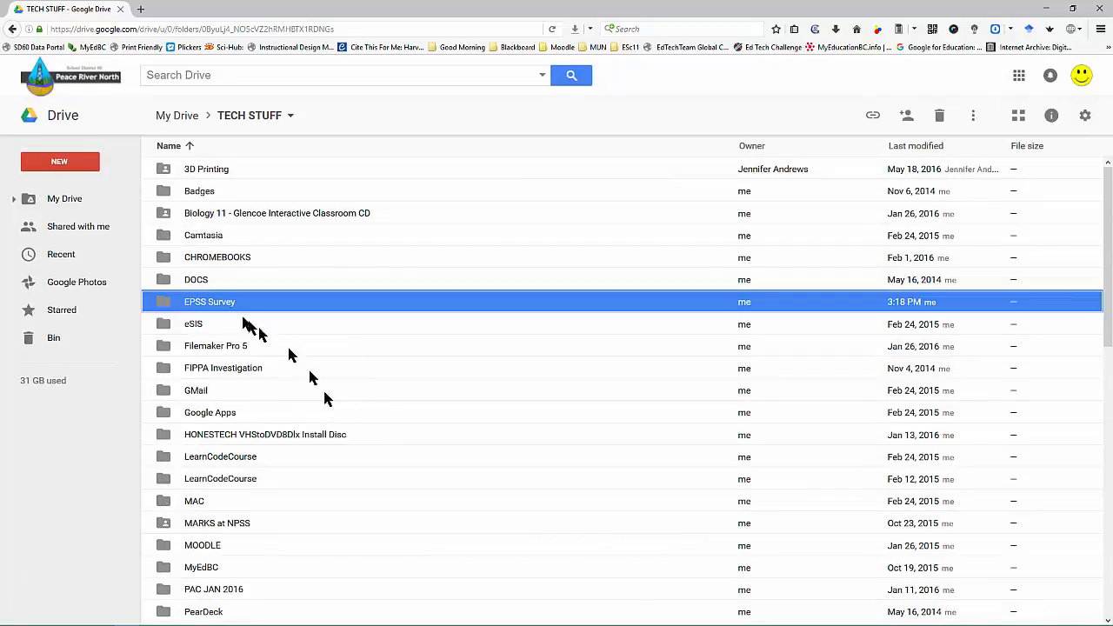
# Step: Create a new blank Google Form from Drive's New > More menu
pyautogui.click(61, 165)
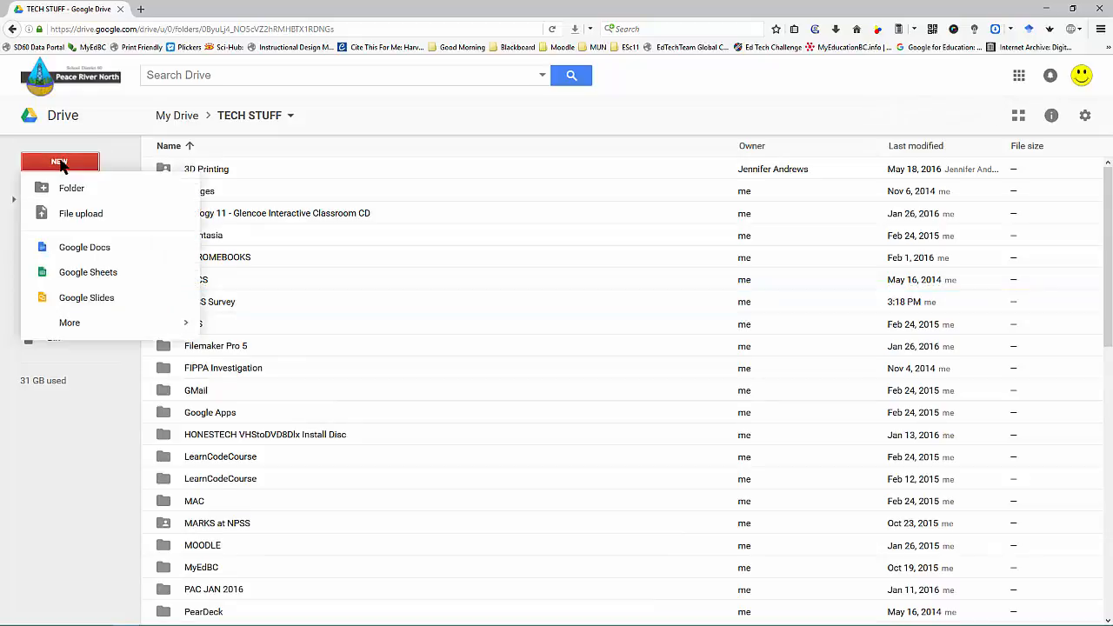
pyautogui.moveTo(91, 332)
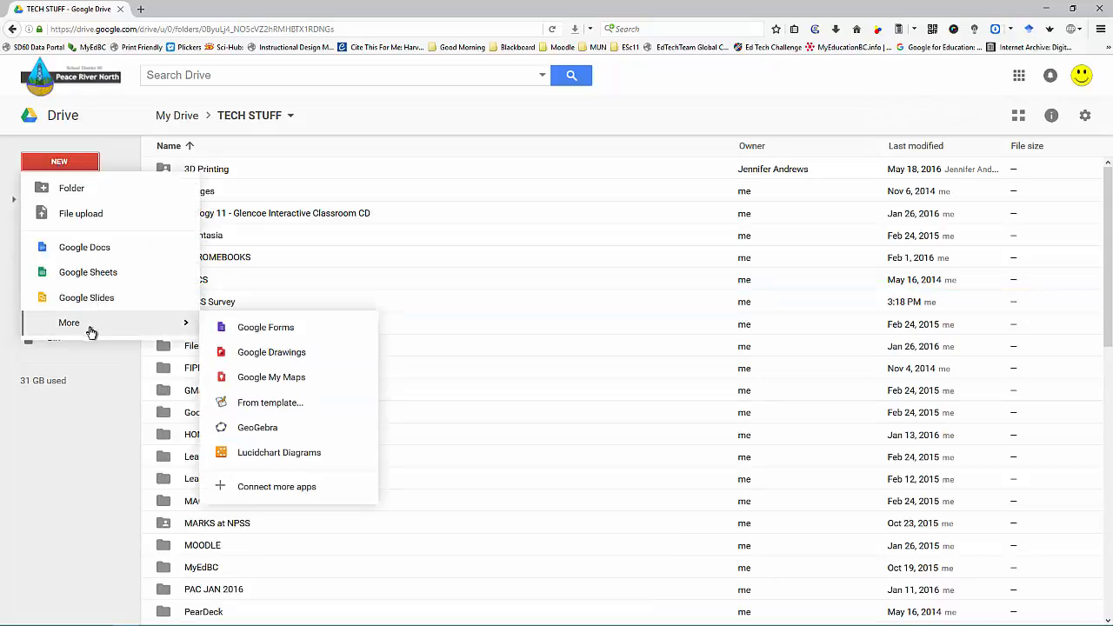
pyautogui.click(256, 334)
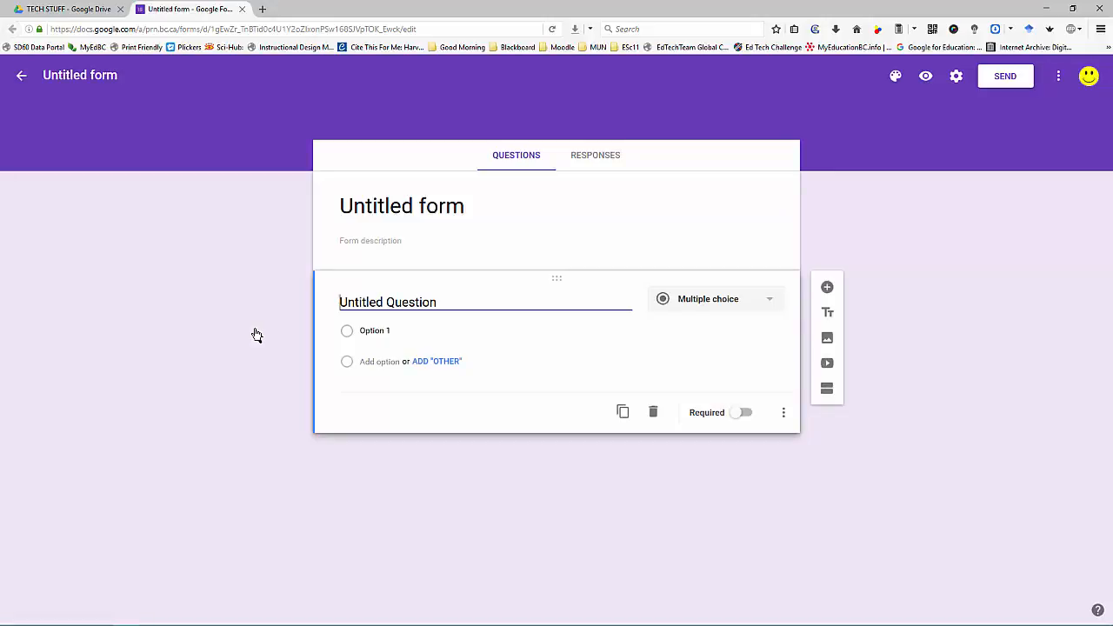
# Step: Retitle the form 'EPSS Survey for Staff and Administration' and apply it as the file name
pyautogui.moveTo(496, 200); pyautogui.dragTo(308, 209)
pyautogui.write('E')
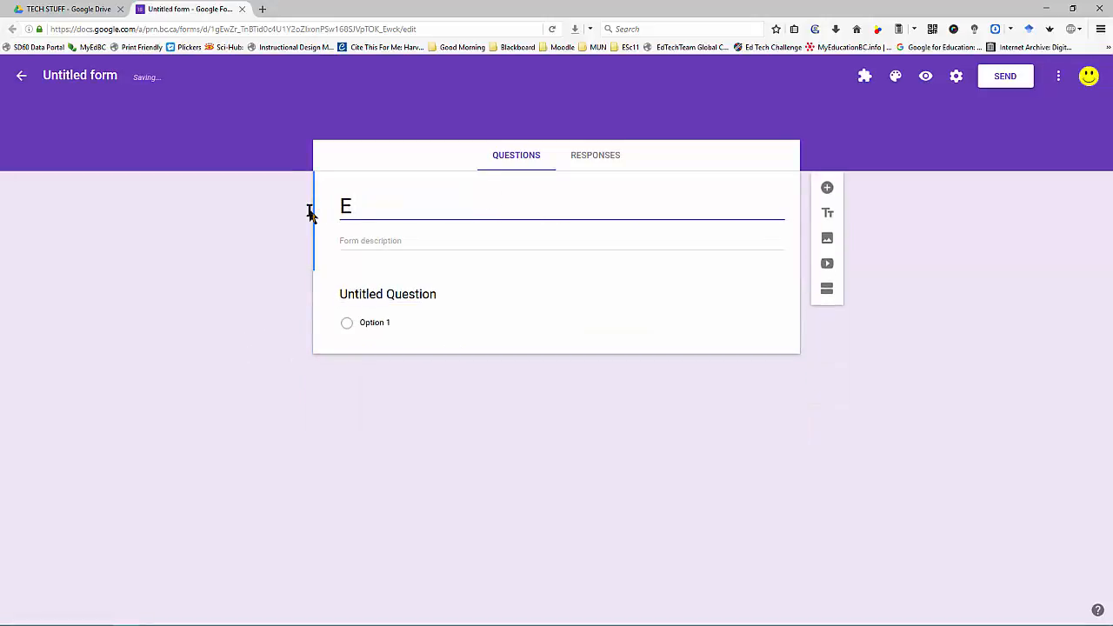
pyautogui.write('PSS Sur')
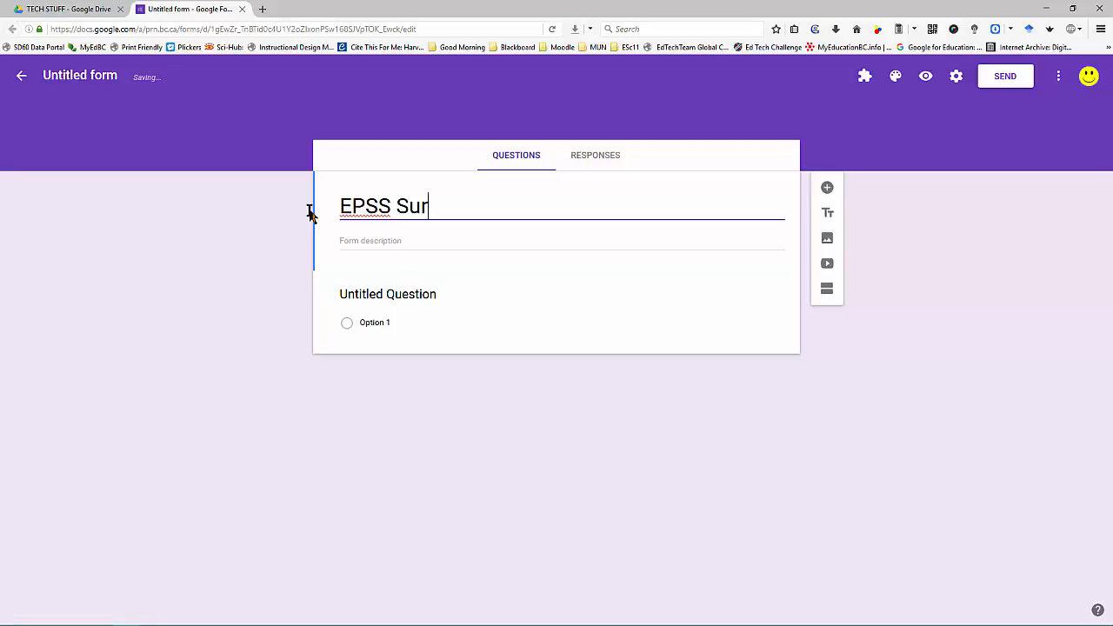
pyautogui.write('vey for St')
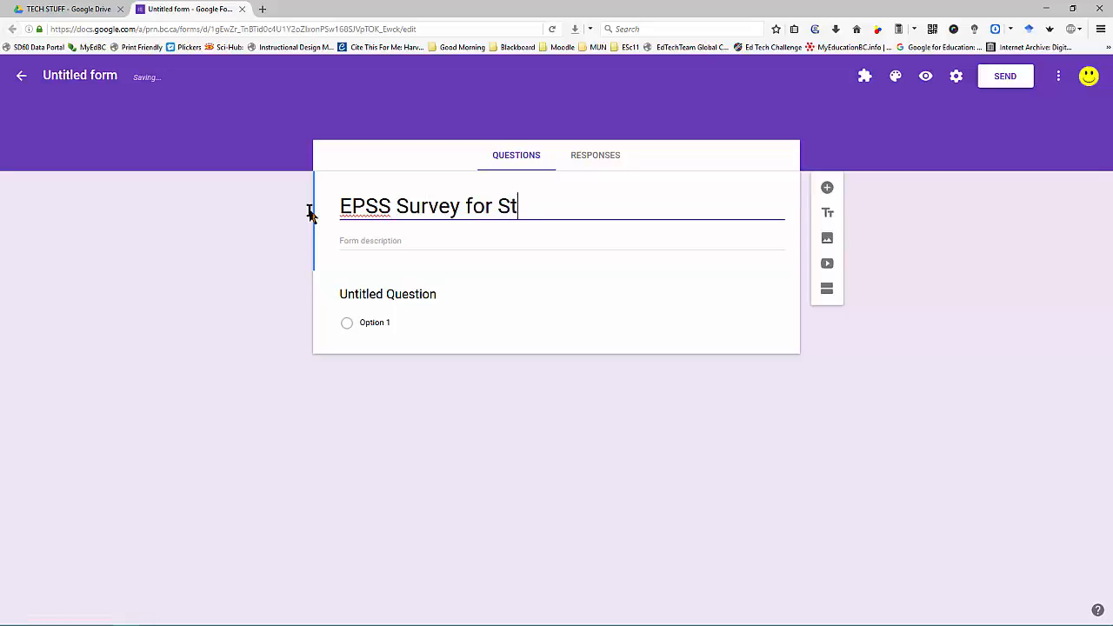
pyautogui.write('aff and A')
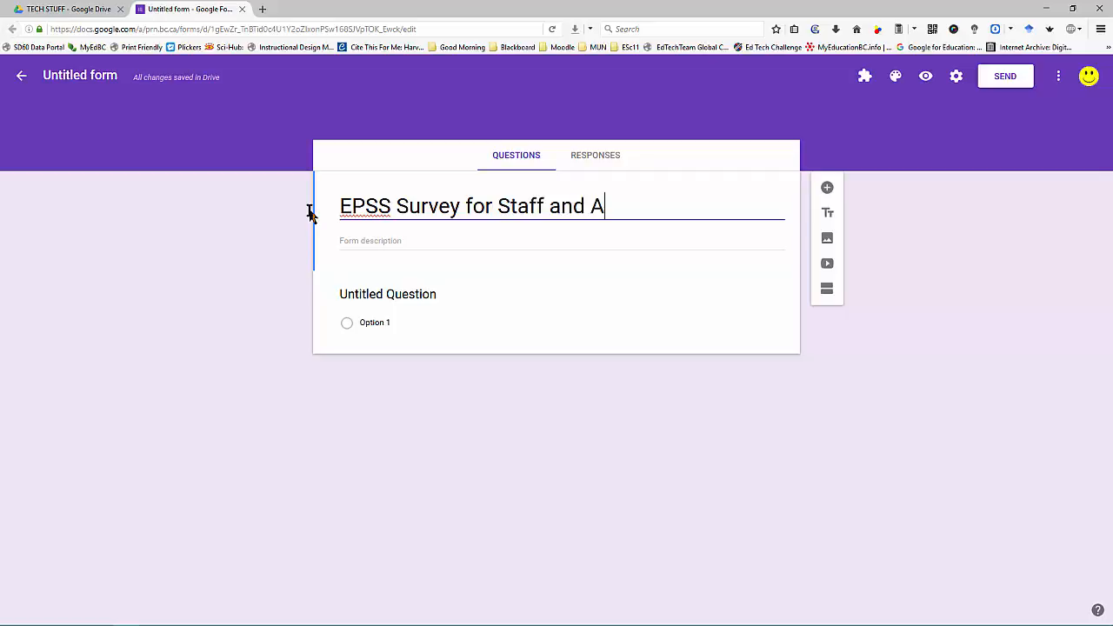
pyautogui.write('dministra')
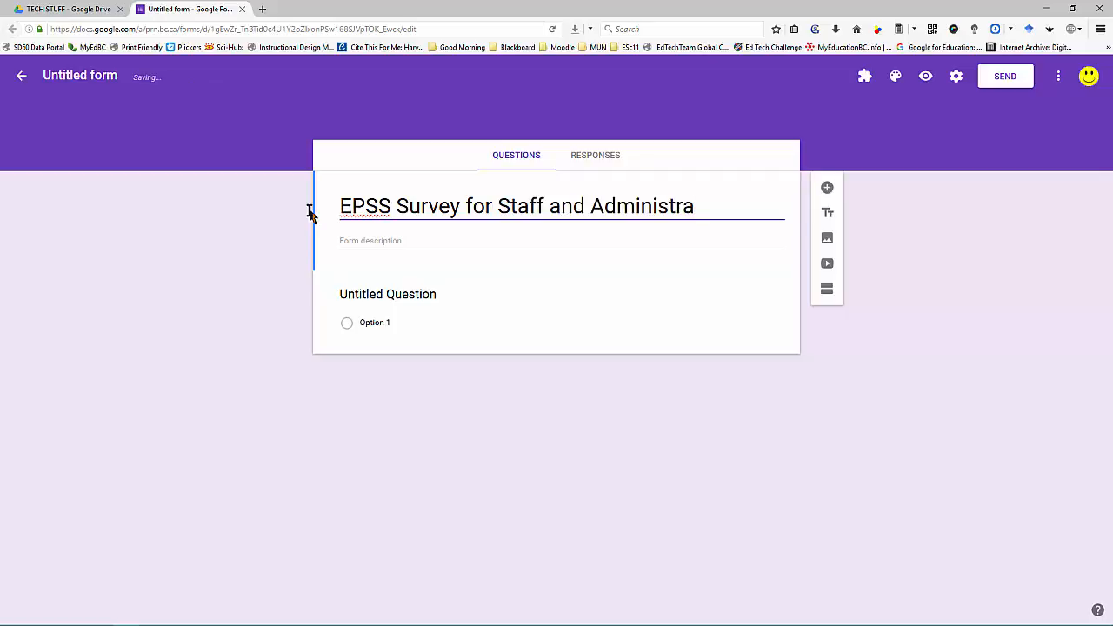
pyautogui.write('tion')
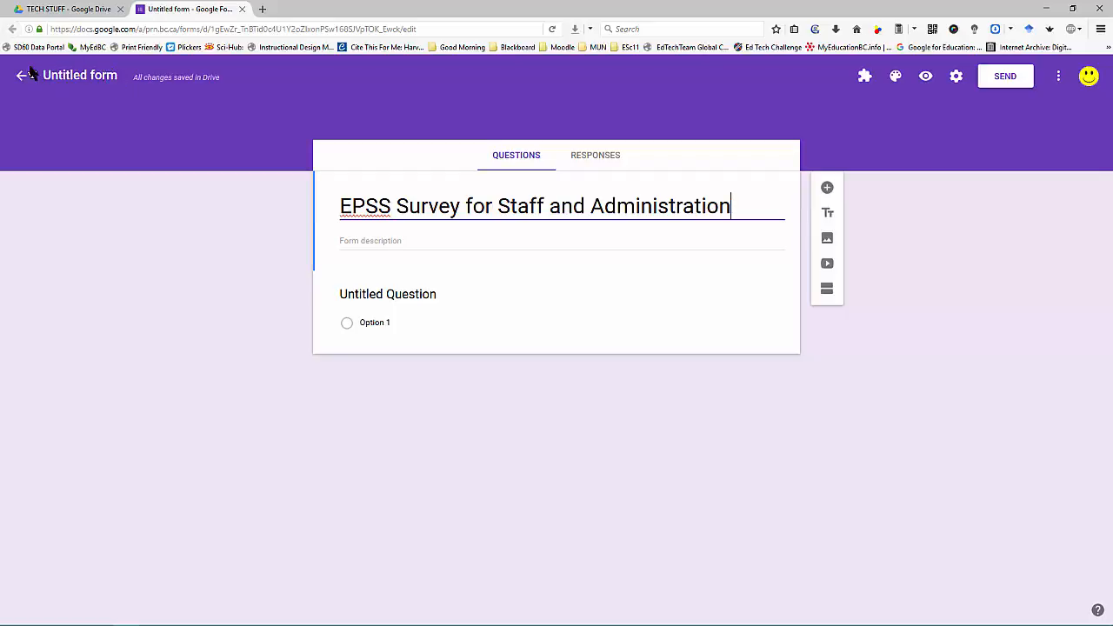
pyautogui.click(74, 77)
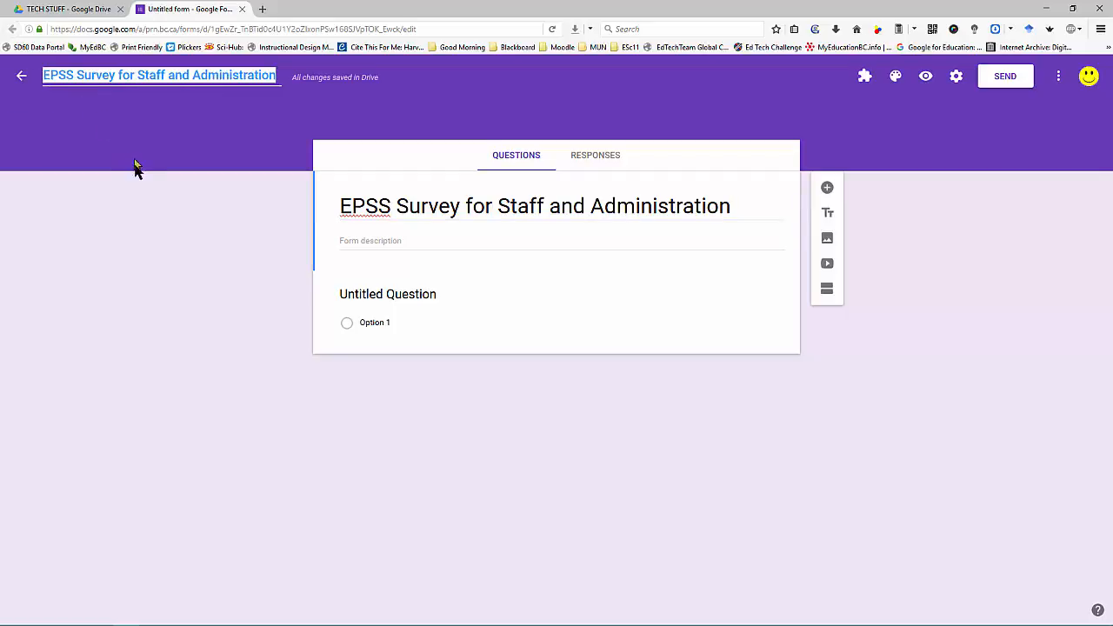
pyautogui.click(193, 233)
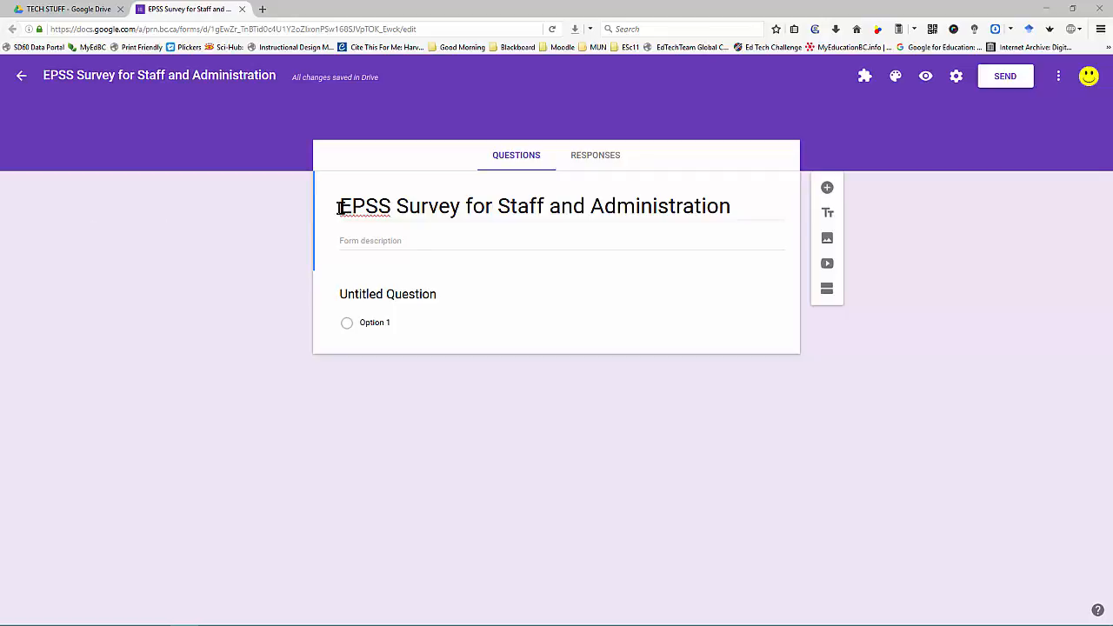
# Step: Paste the EPSS welcome paragraph as the form description and add a second section
pyautogui.click(415, 235)
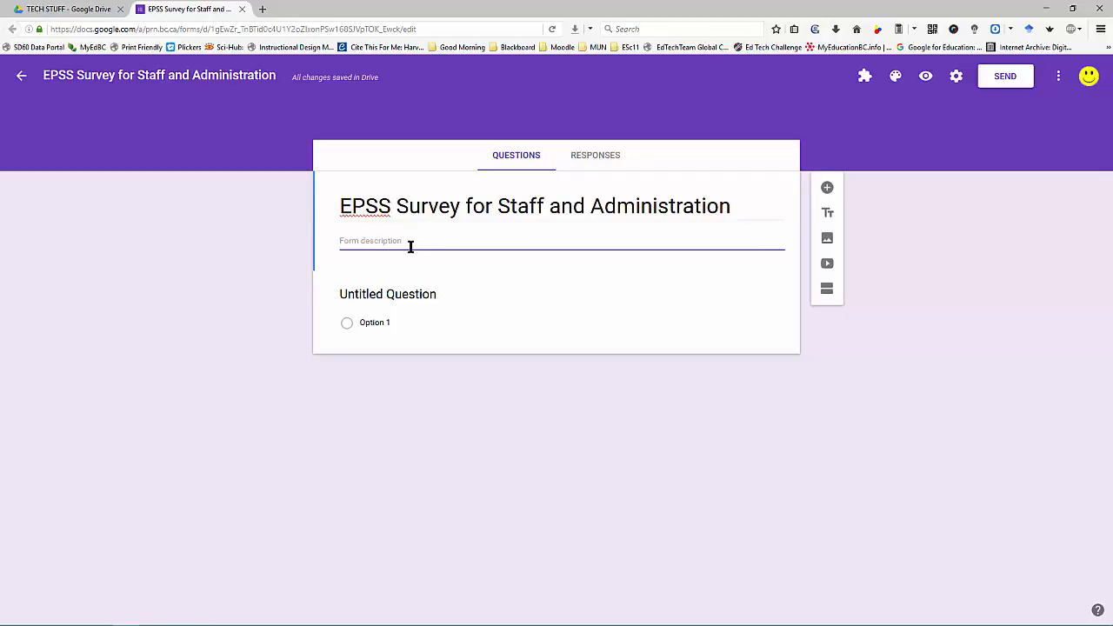
pyautogui.write('Welcome to this initial survey about the development of an Electronic Performance Support System (EPSS).  The purpose of this EPSS is to provide just-in-time support for teachers and administrators regarding the tools and technologies that are used in the course of a workday.  This site is intended to be a living and growing entity that will feed upon the additions, amendments and new content uploaded by experts within our community.  We all have shareable skills and it is through the sharing of this knowledge that we all grow, benefit and become better educators.  To help manage this knowledge repository it is important that we find out which initial skills we need to build and share to get the ball rolling.')
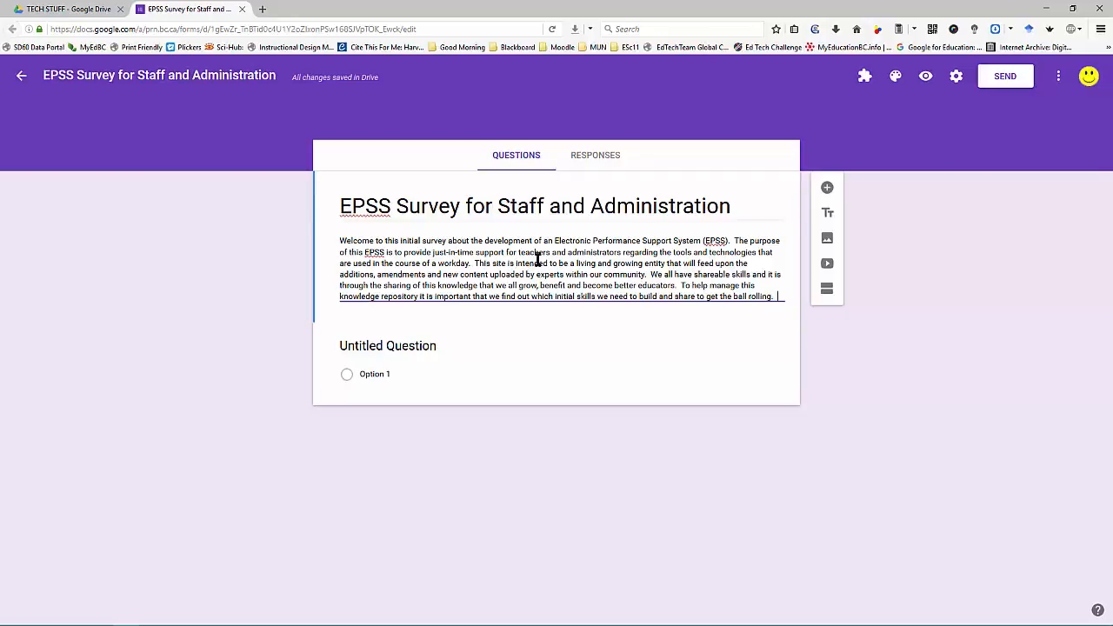
pyautogui.click(827, 290)
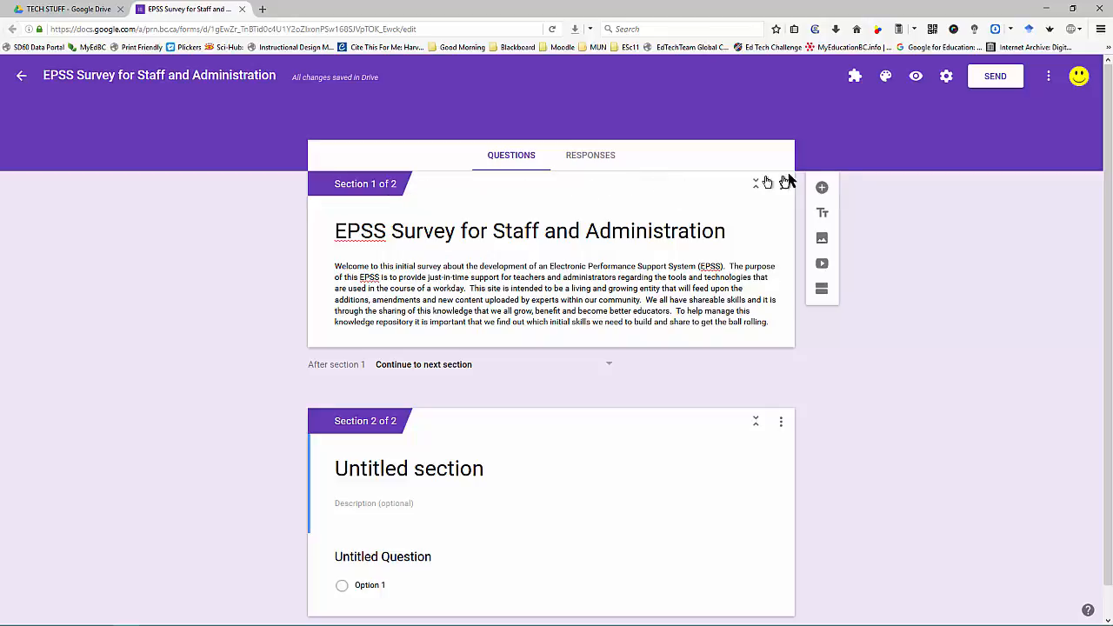
# Step: Add a question to section 2 and set section 1 to continue to section 2
pyautogui.click(821, 187)
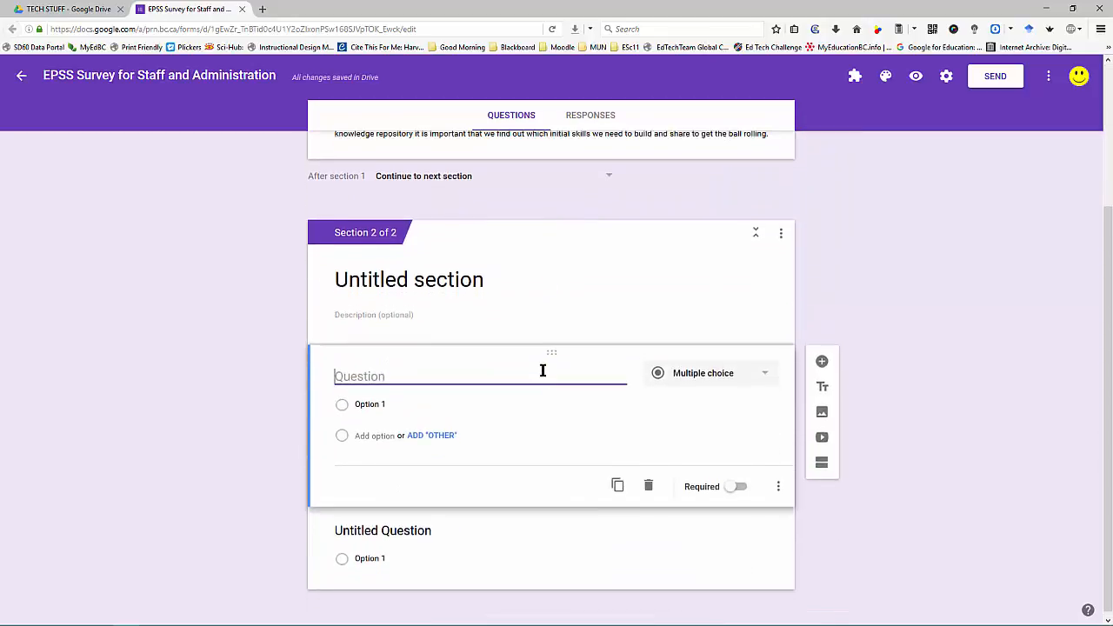
pyautogui.scroll(3, 543, 371)
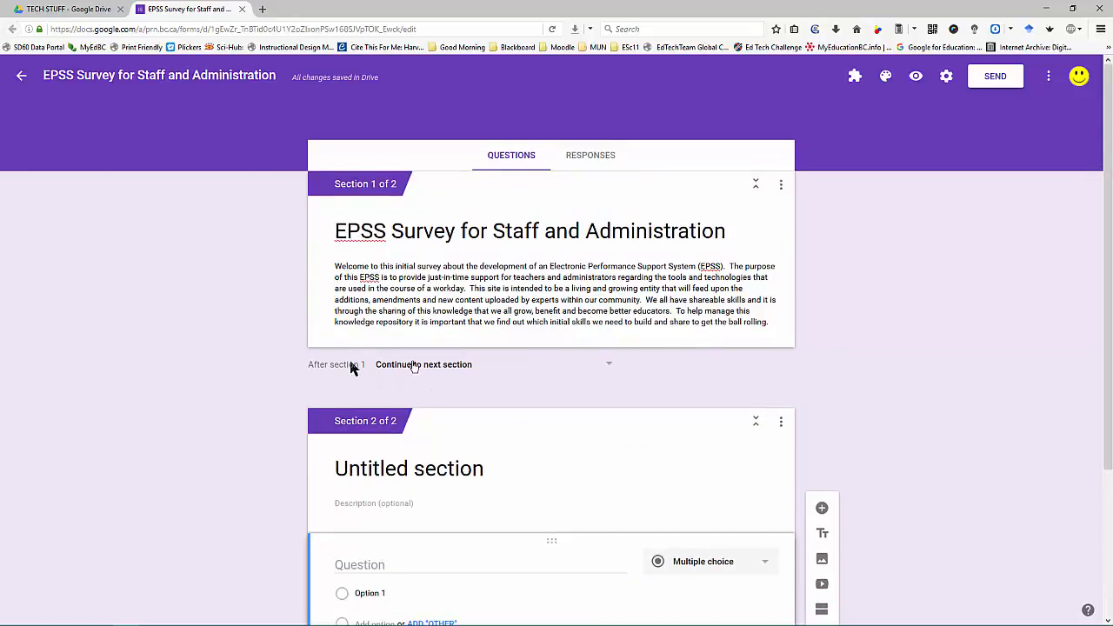
pyautogui.click(611, 367)
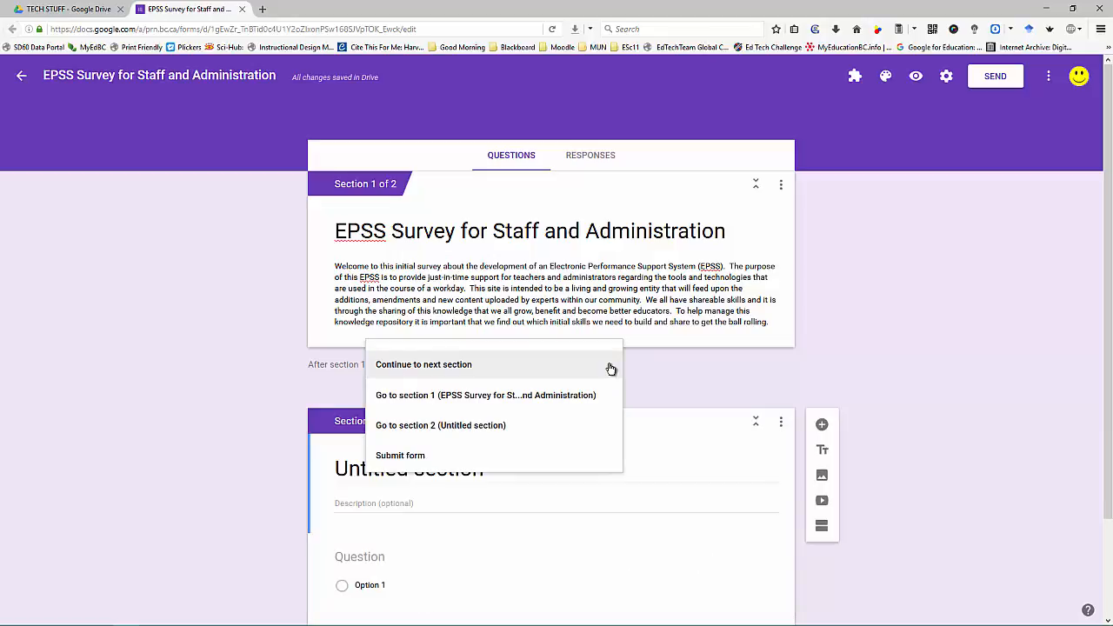
pyautogui.click(497, 425)
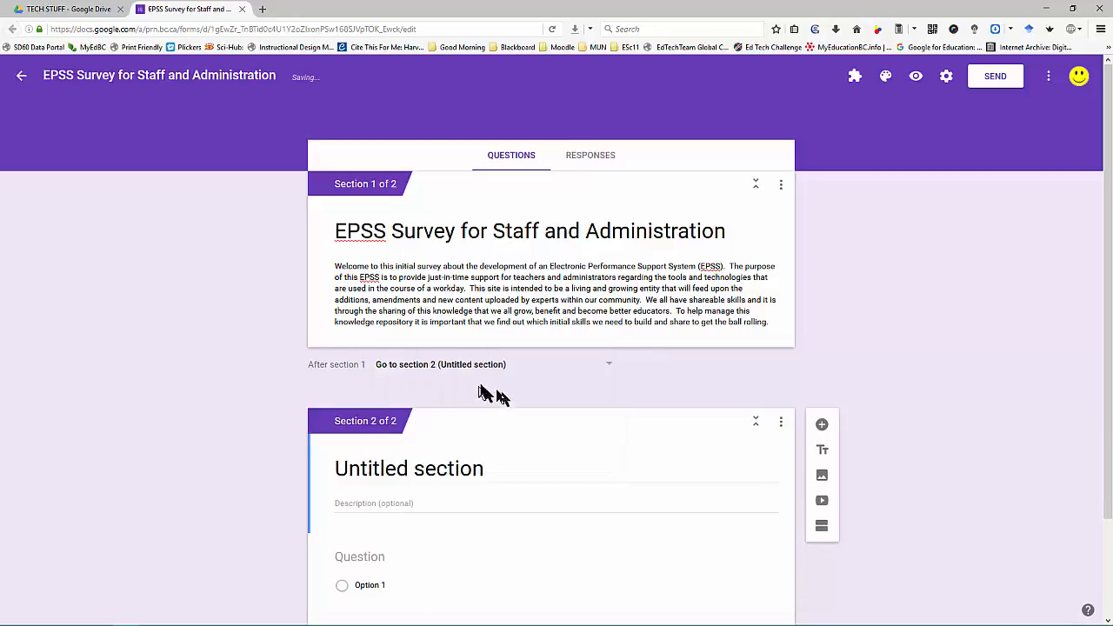
# Step: Rename the untitled second section to 'Introduction'
pyautogui.click(424, 468)
pyautogui.moveTo(518, 467); pyautogui.dragTo(180, 460)
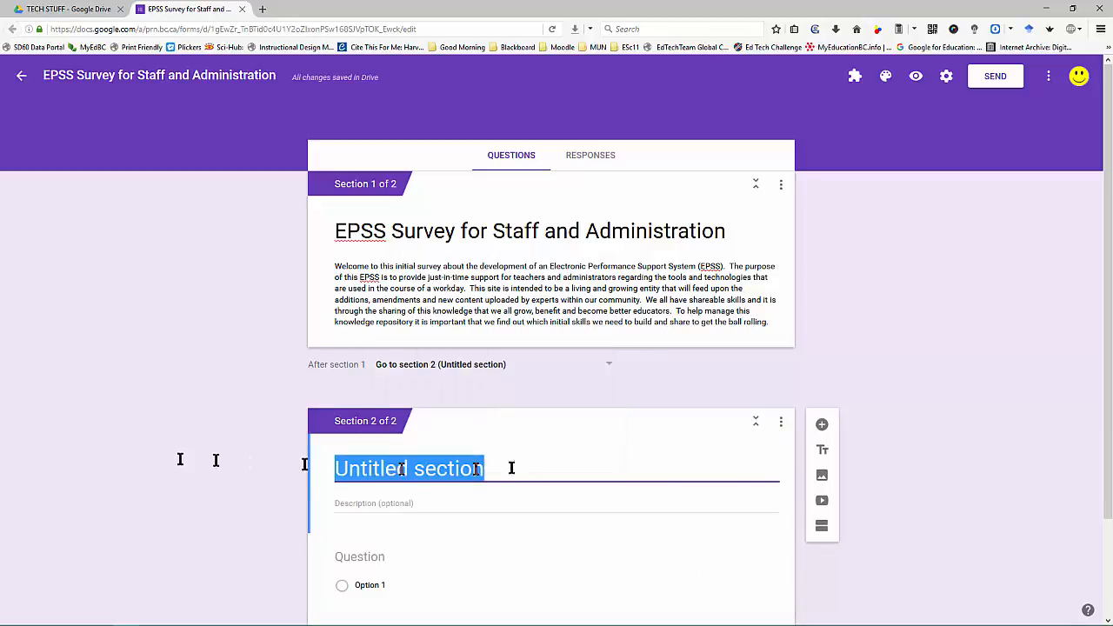
pyautogui.write('Introcu')
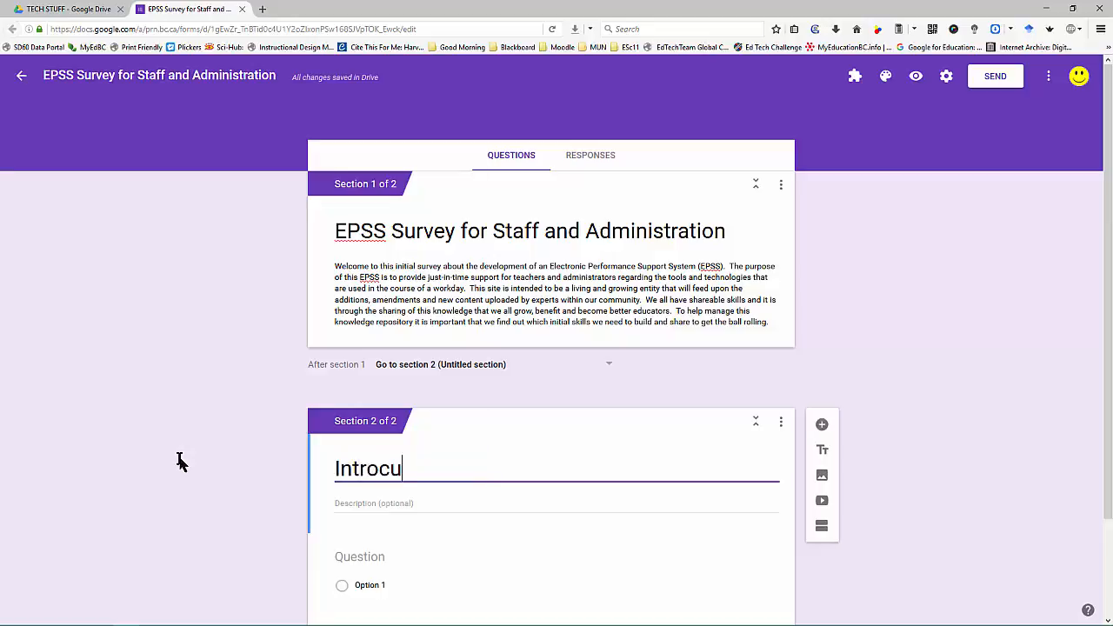
pyautogui.press('BackSpace')
pyautogui.press('BackSpace')
pyautogui.write('duction')
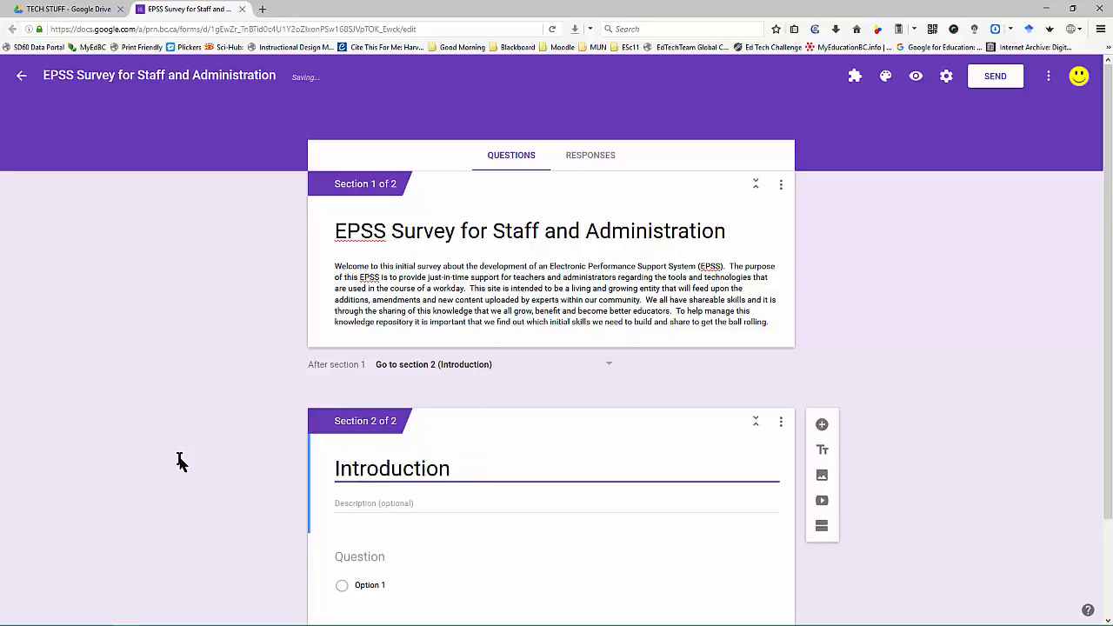
pyautogui.scroll(-1, 544, 409)
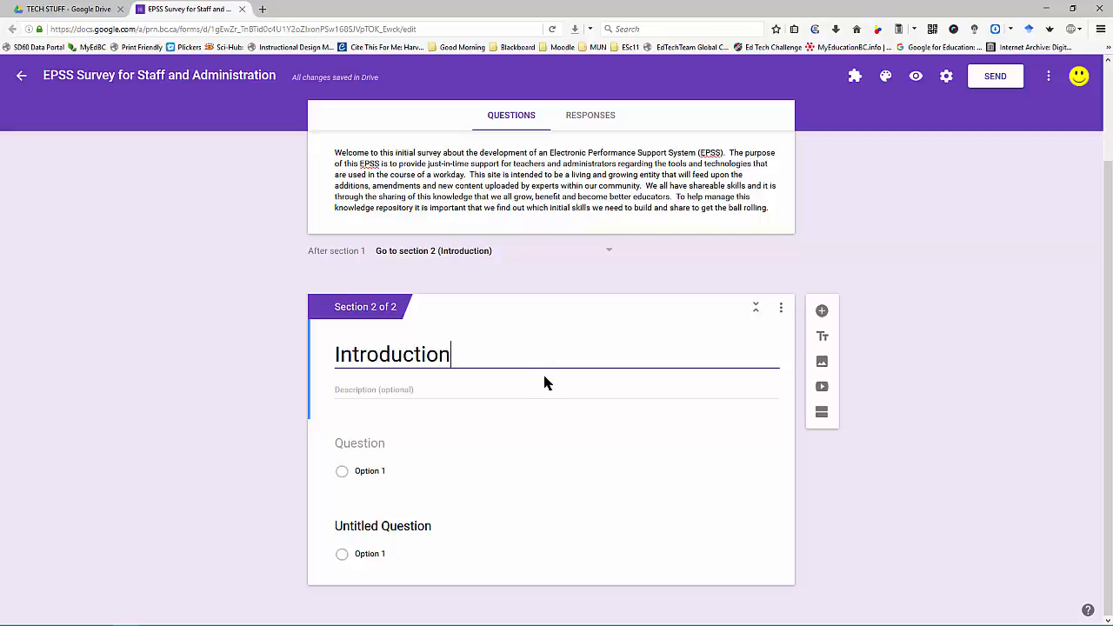
# Step: Write the question 'Do you consider yourself to be an 'early-adopter' of educational technology?'
pyautogui.click(375, 446)
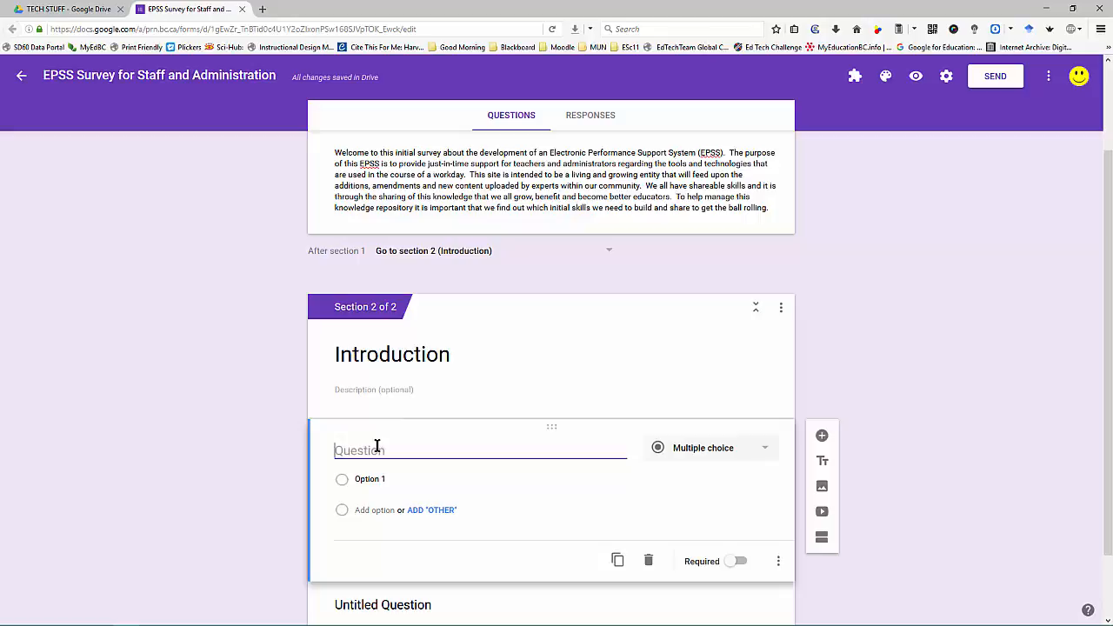
pyautogui.write('Do you cond')
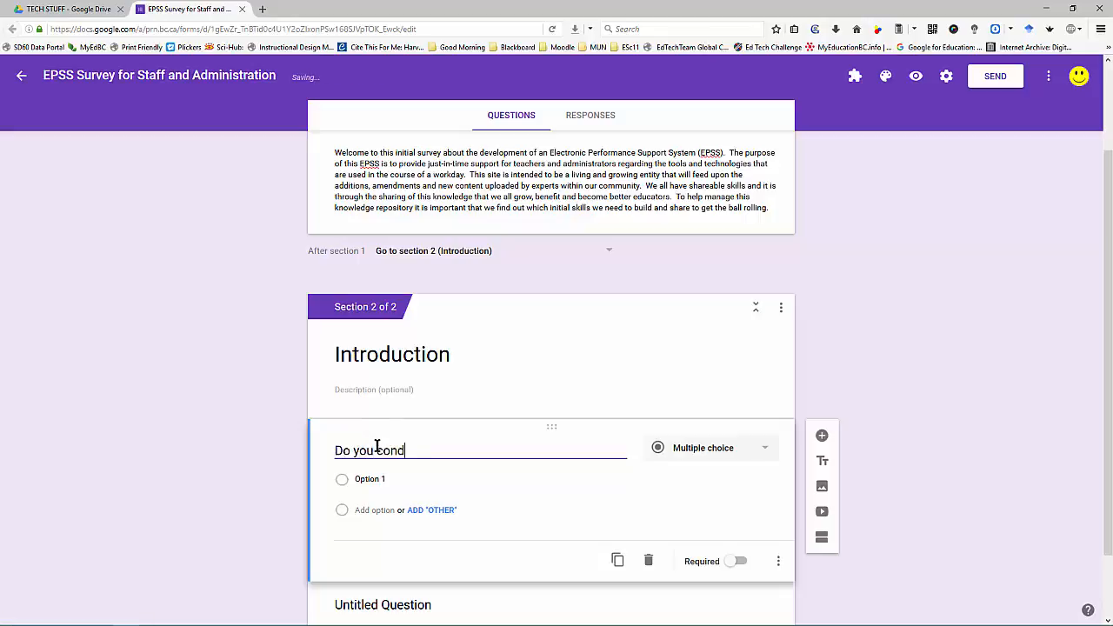
pyautogui.press('BackSpace')
pyautogui.write("sider yourself to be an 'earl")
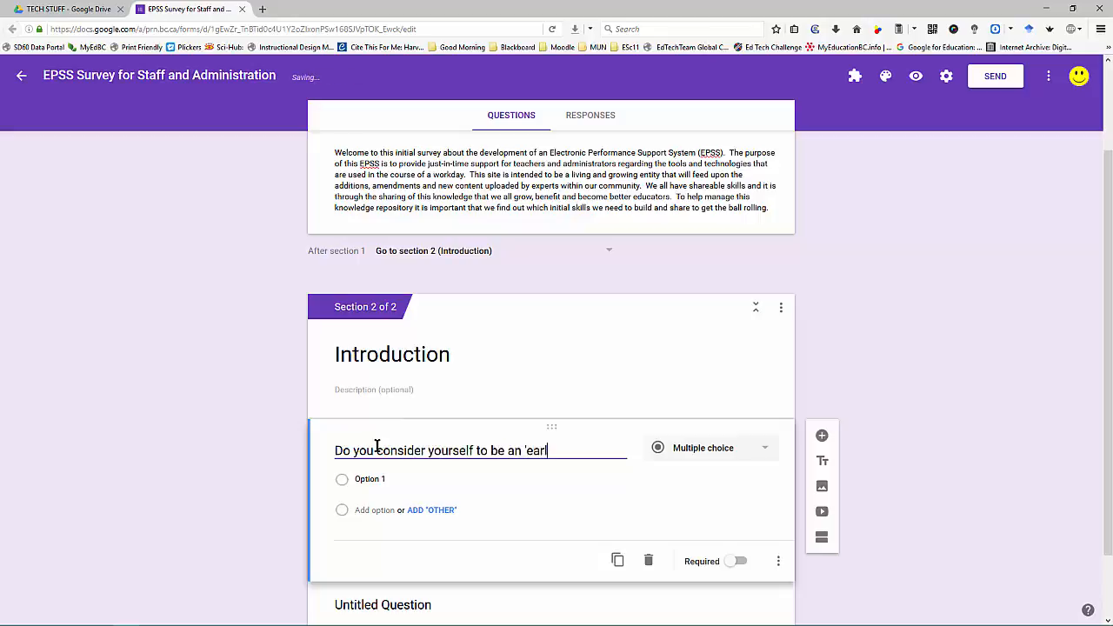
pyautogui.write('y-adopt')
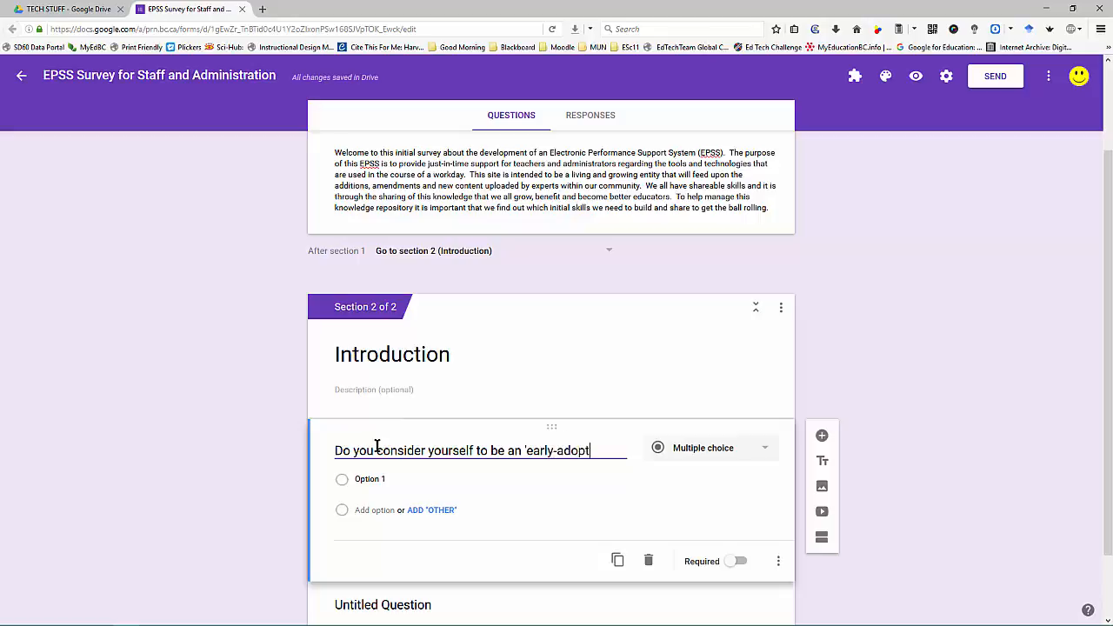
pyautogui.write("er' of edu")
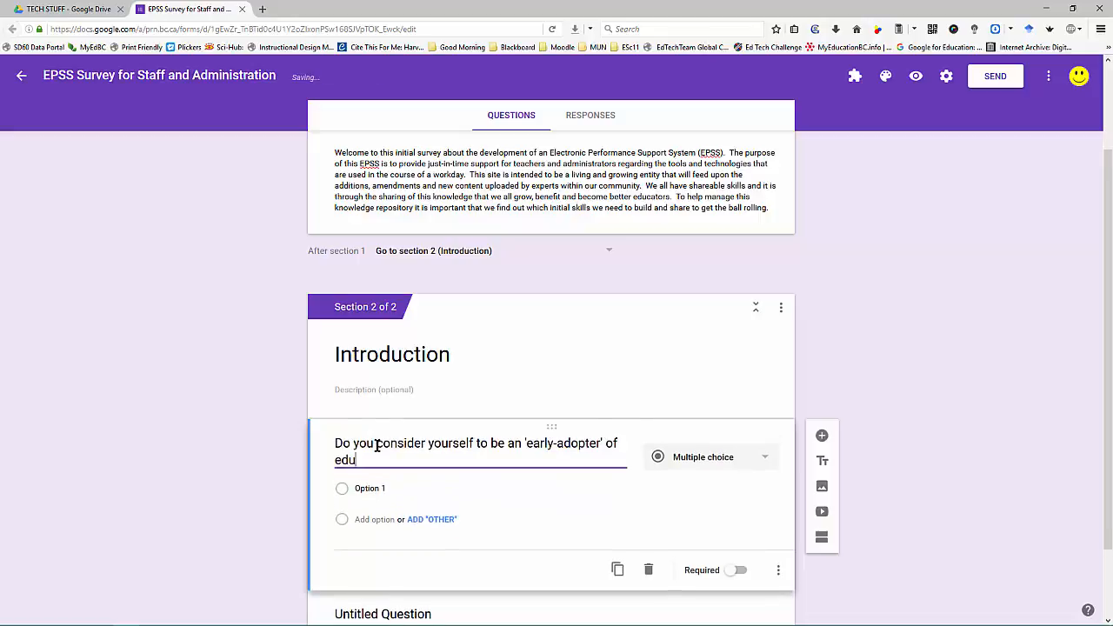
pyautogui.write('cational technoo')
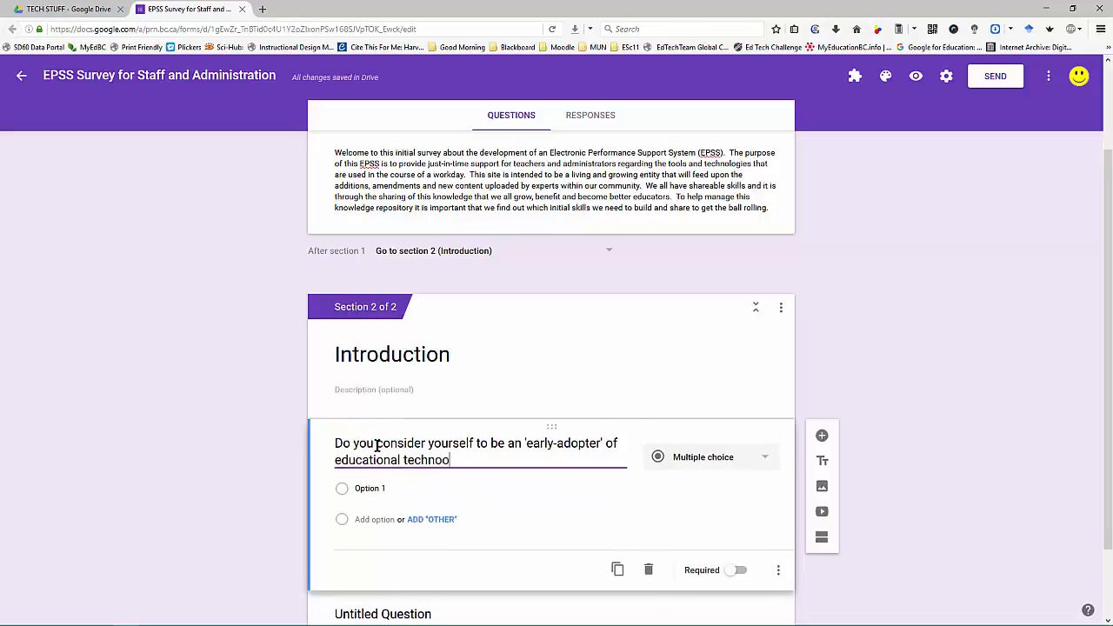
pyautogui.press('BackSpace')
pyautogui.write('logy?')
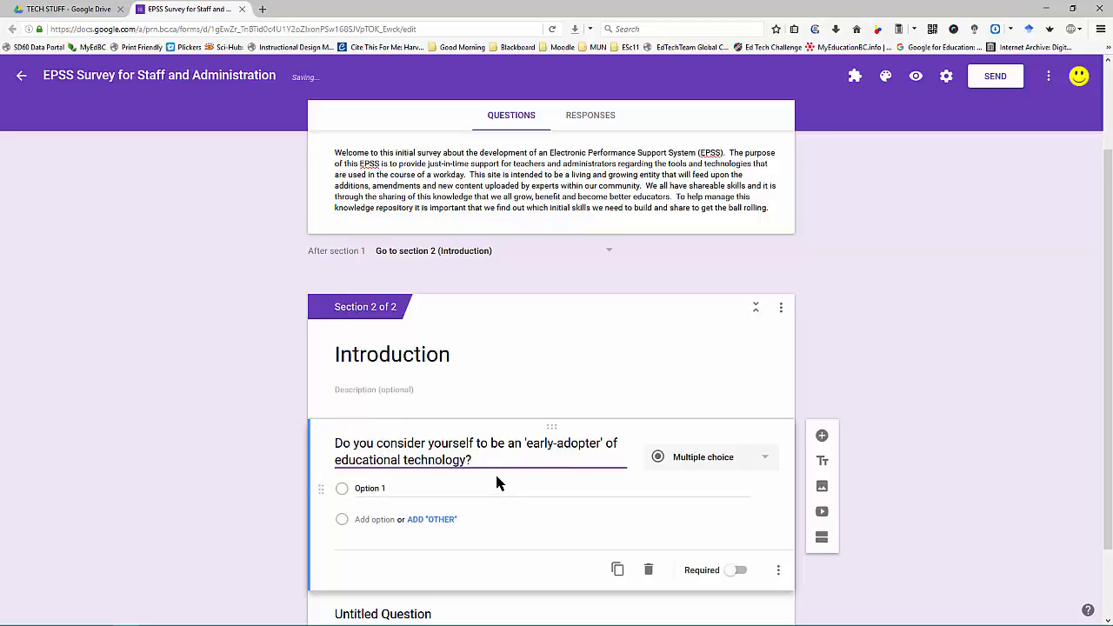
# Step: Make the early-adopter question a linear scale from 1 to 4
pyautogui.click(759, 465)
pyautogui.scroll(-1, 726, 473)
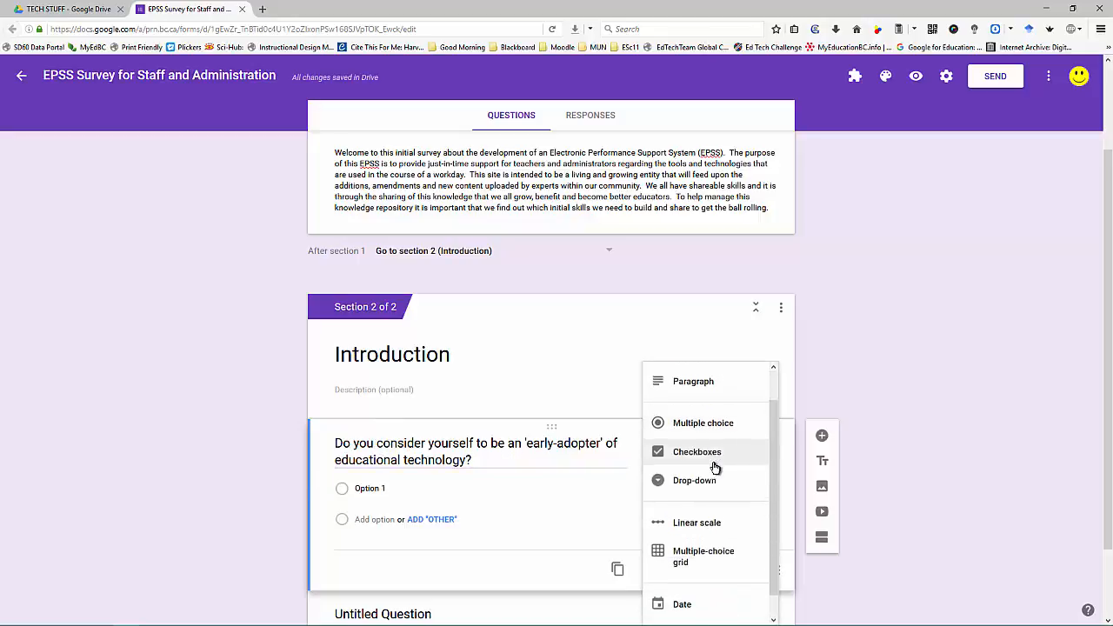
pyautogui.click(720, 521)
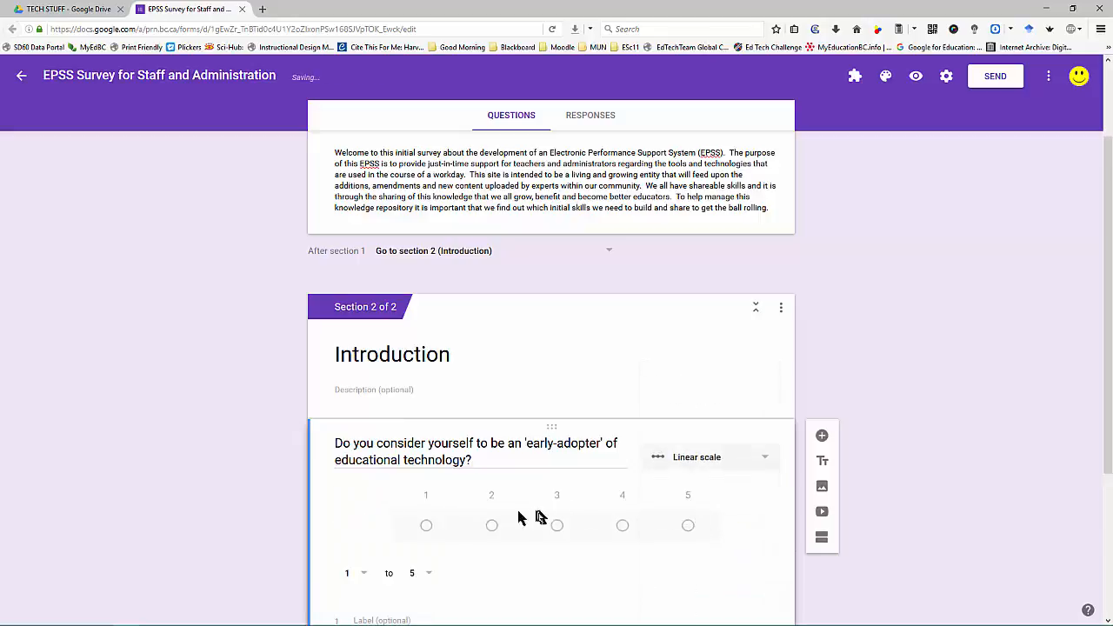
pyautogui.scroll(-2, 474, 520)
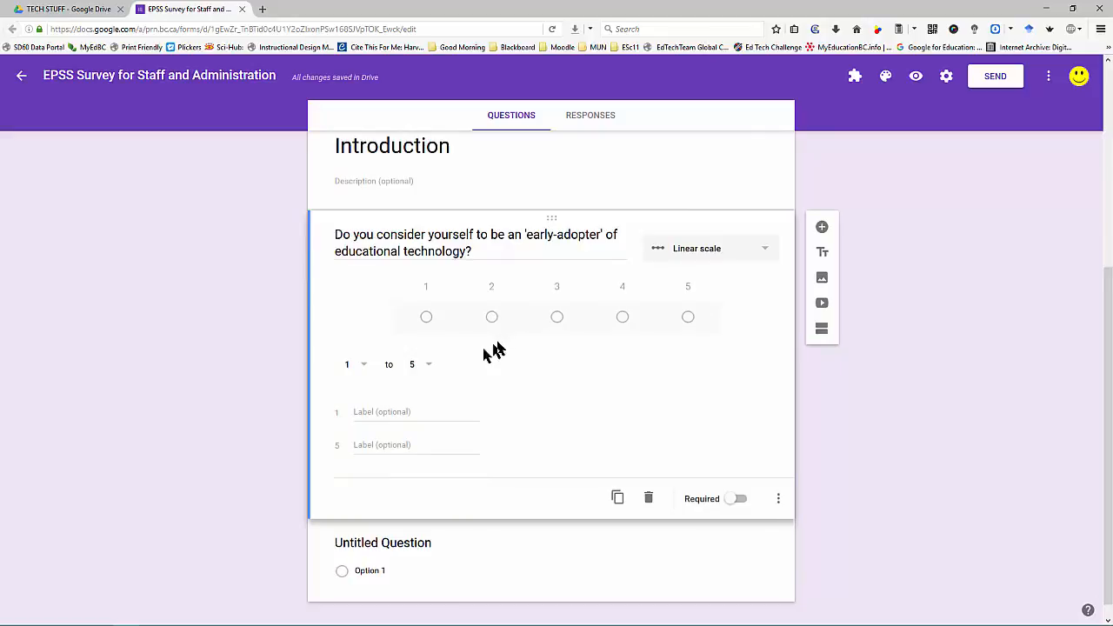
pyautogui.click(434, 366)
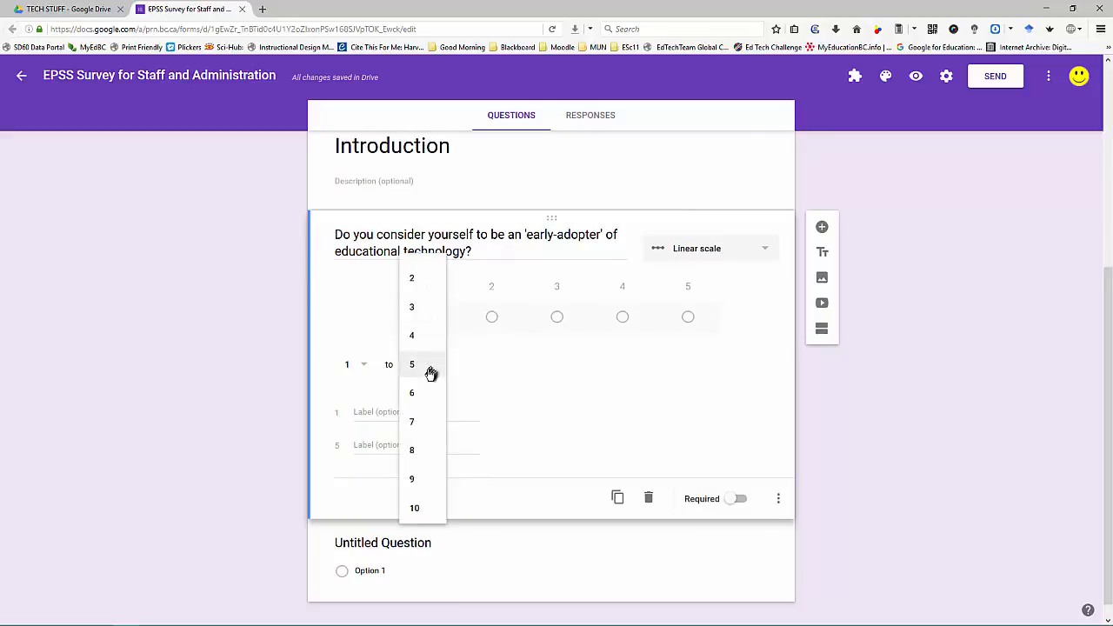
pyautogui.click(415, 337)
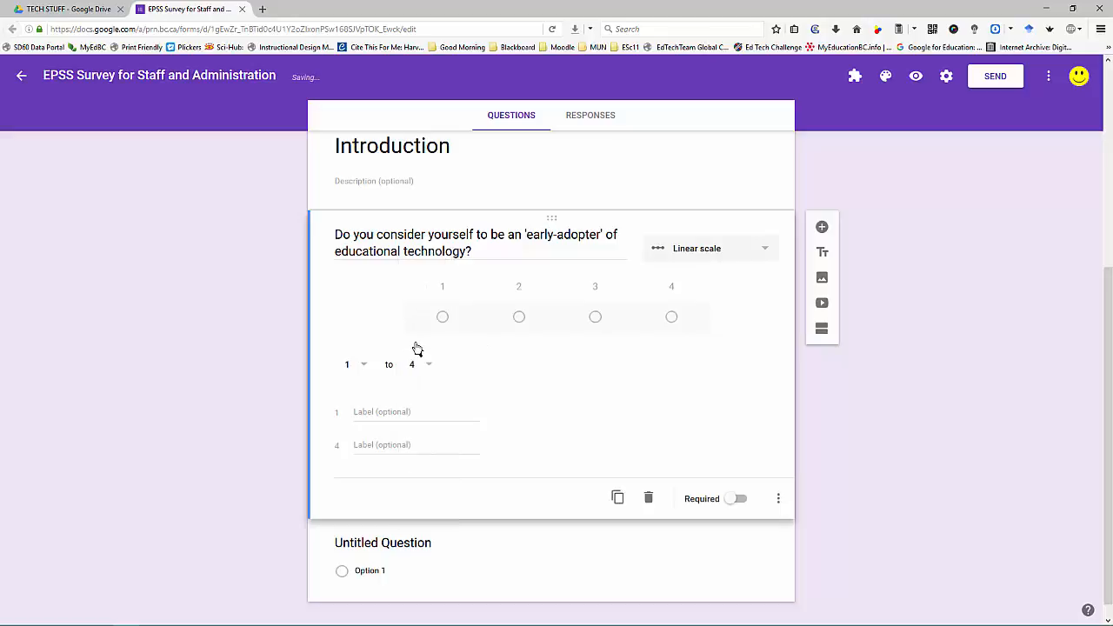
# Step: Label the scale 'No. Not really.' and 'Yes. Very much so.' and make it required
pyautogui.click(399, 416)
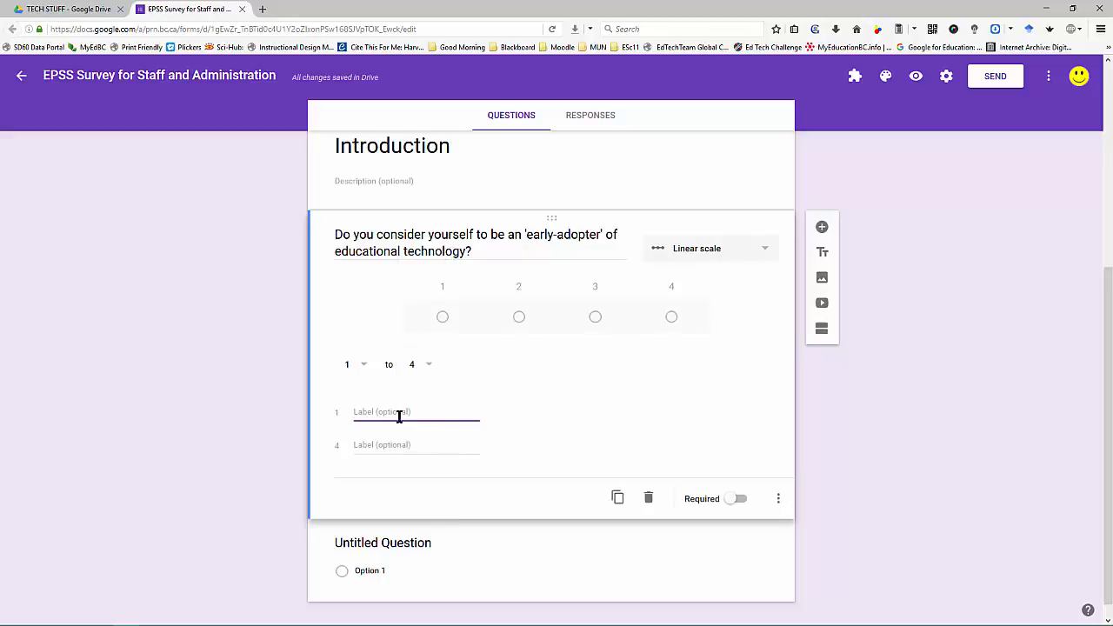
pyautogui.write('No. N')
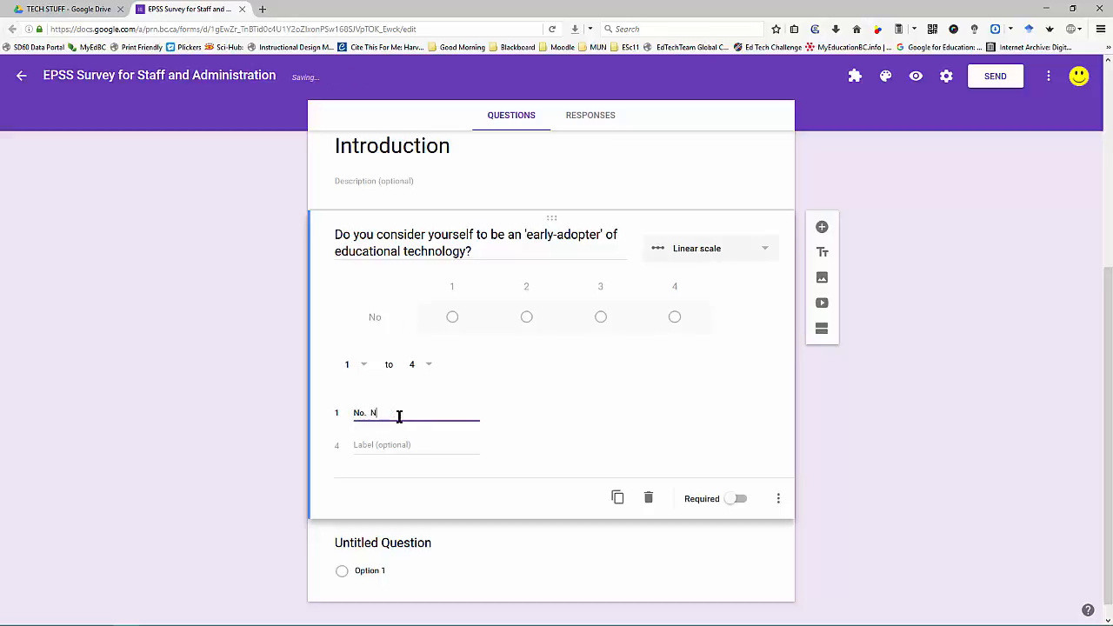
pyautogui.write('ot really')
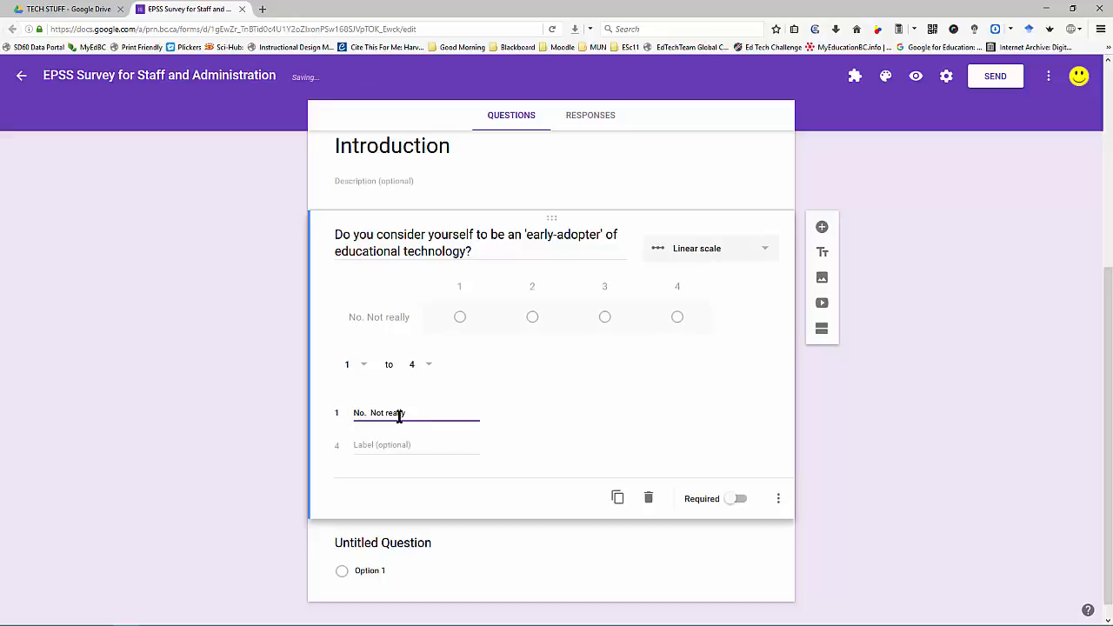
pyautogui.click(380, 445)
pyautogui.write('Y')
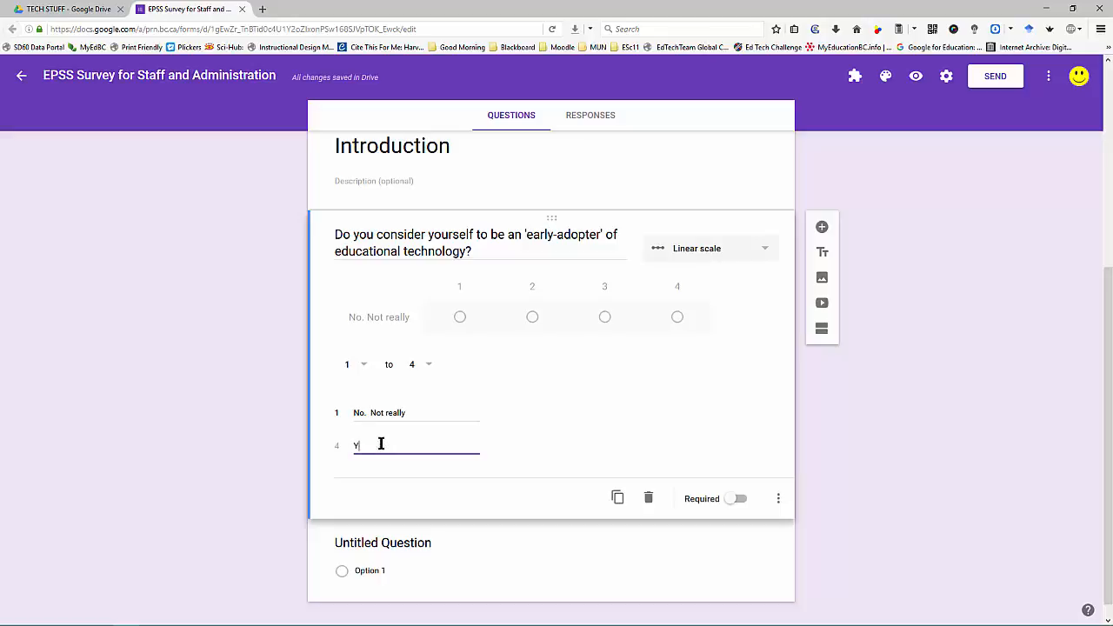
pyautogui.write('es. Ve')
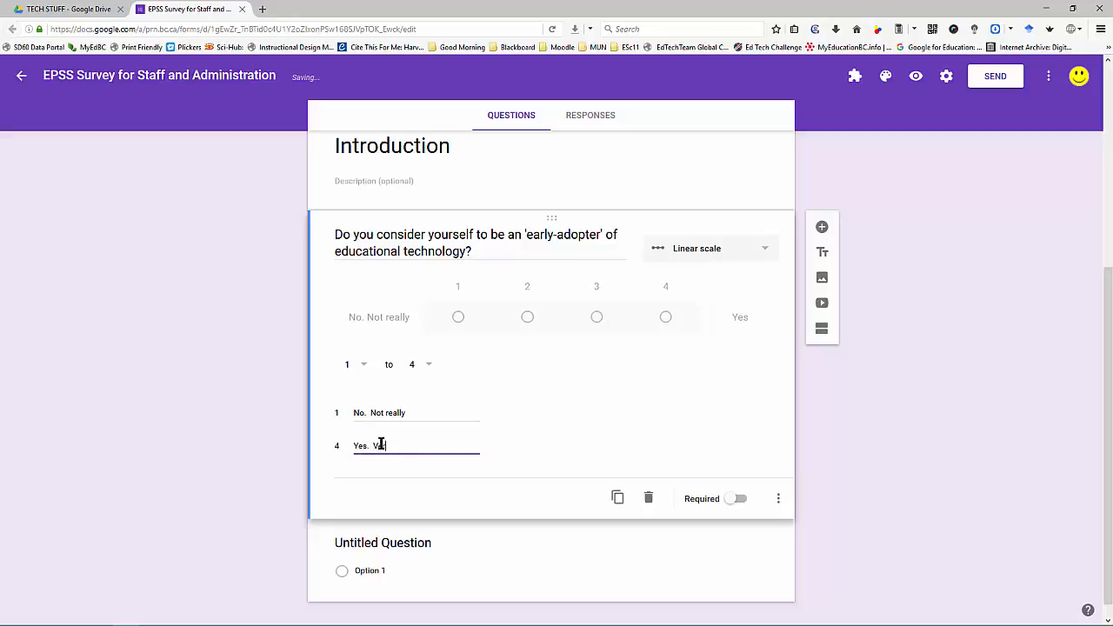
pyautogui.write('ry much so.')
pyautogui.click(413, 415)
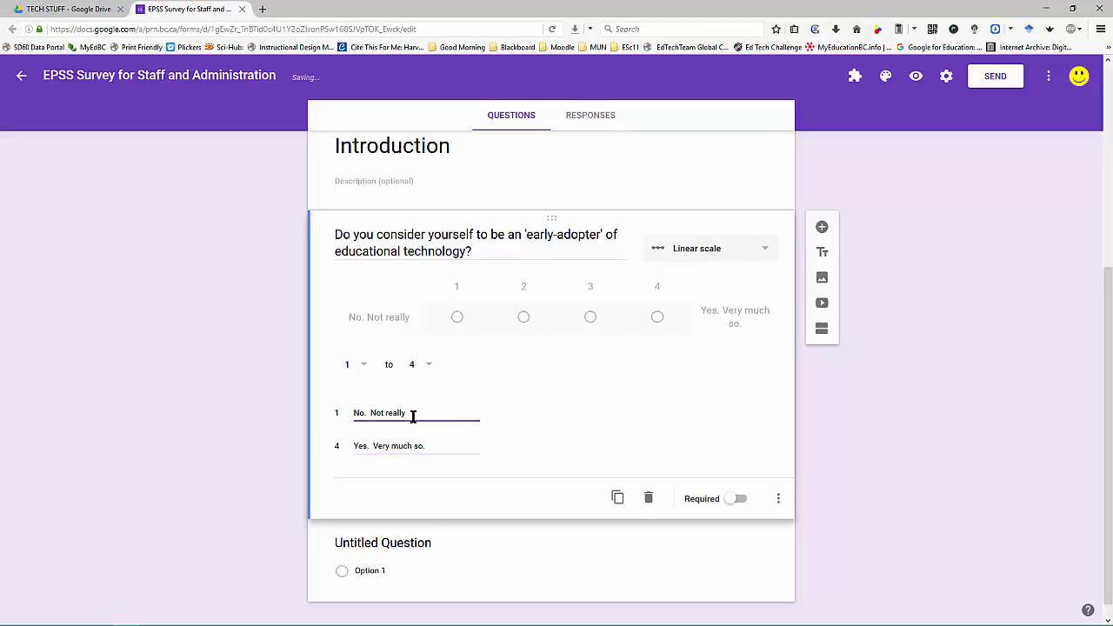
pyautogui.write('.')
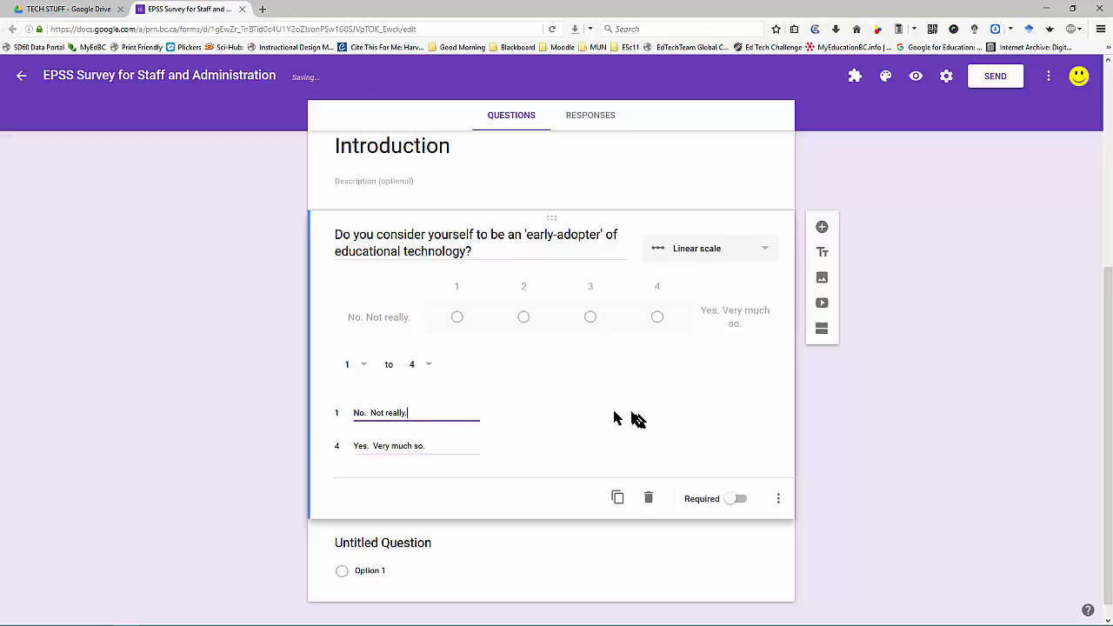
pyautogui.click(734, 498)
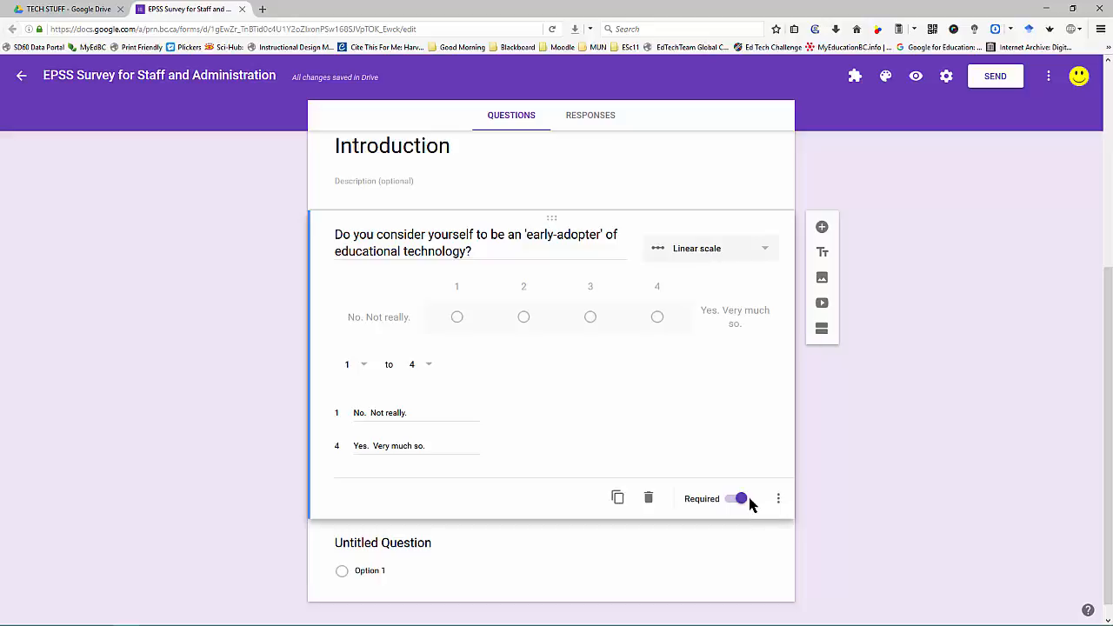
pyautogui.scroll(-1, 739, 485)
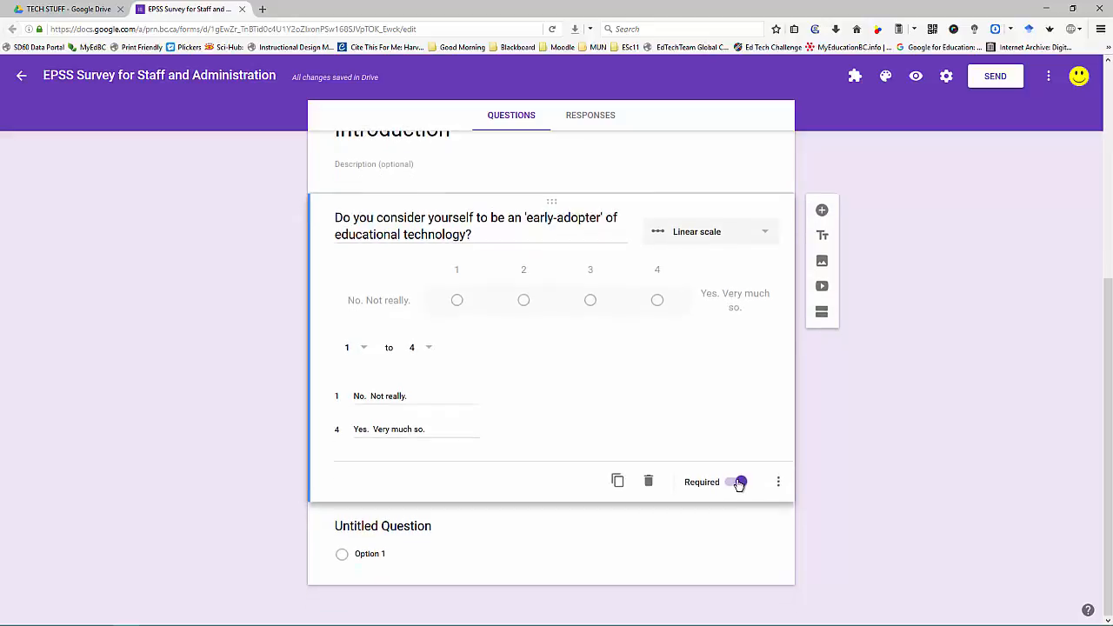
# Step: Add the checkboxes question 'What kind of technology are you currently using in your classroom?'
pyautogui.click(545, 533)
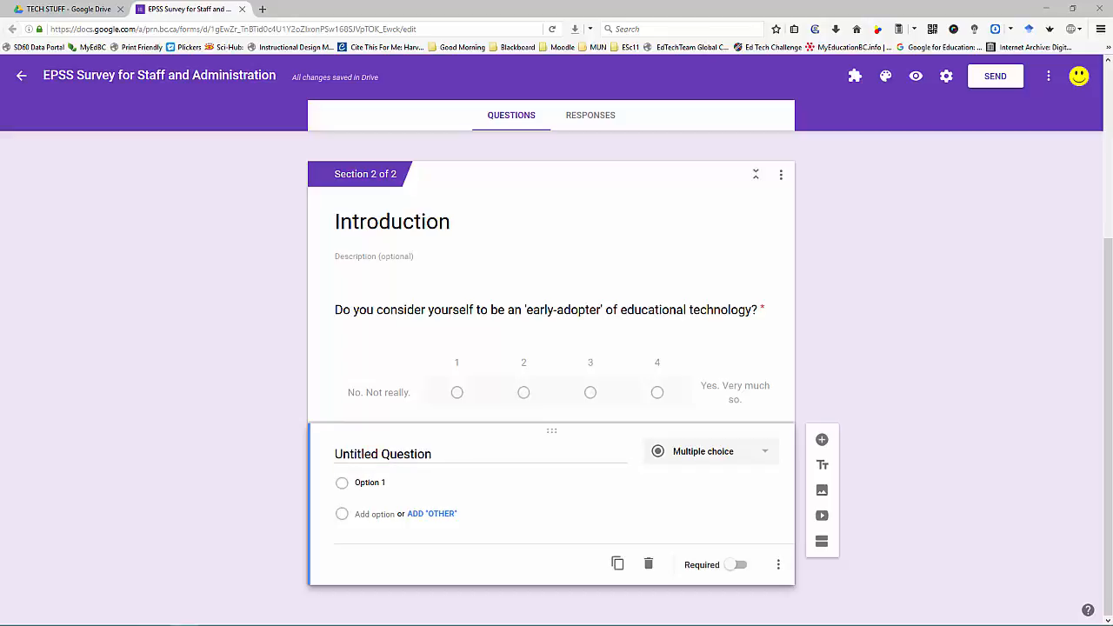
pyautogui.click(426, 454)
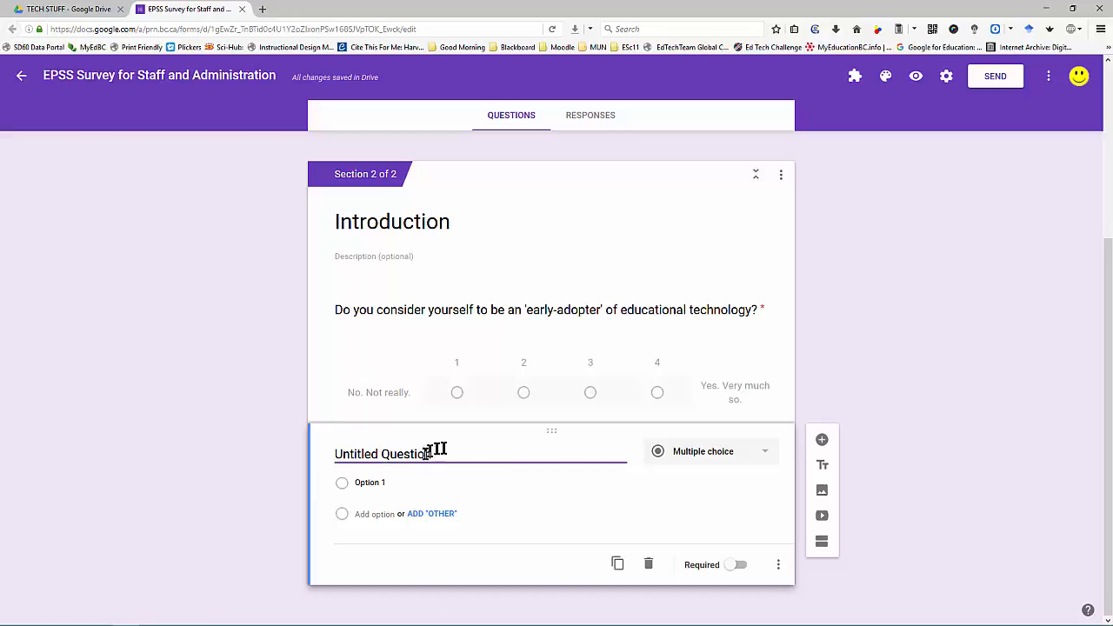
pyautogui.doubleClick(439, 452)
pyautogui.moveTo(440, 452); pyautogui.dragTo(306, 452)
pyautogui.write('What kind of technology are you currently using in your classroom?')
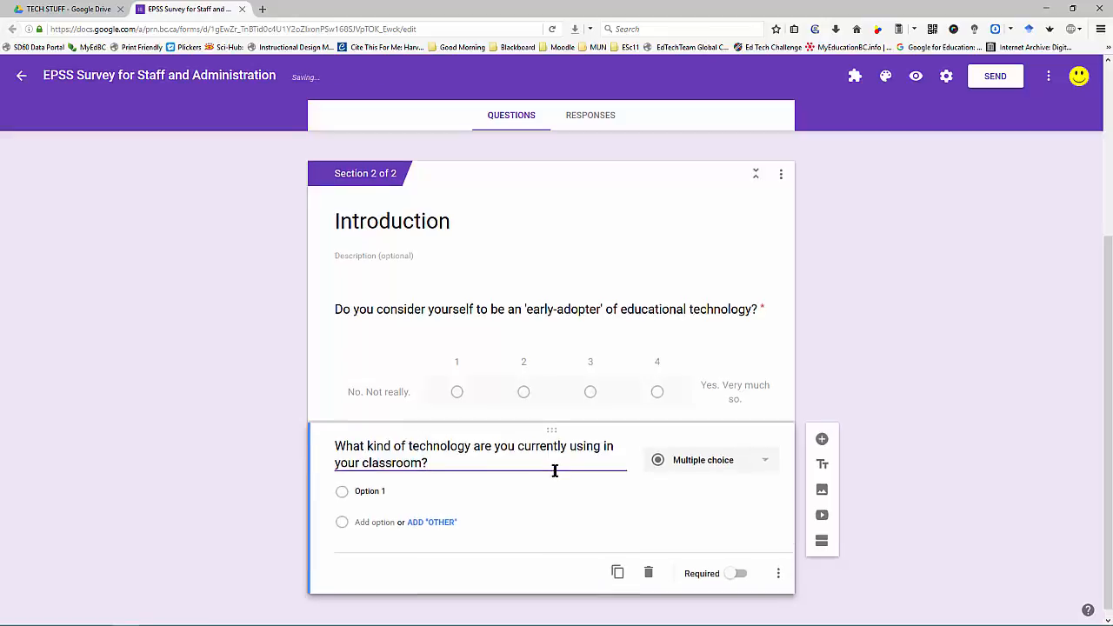
pyautogui.click(417, 488)
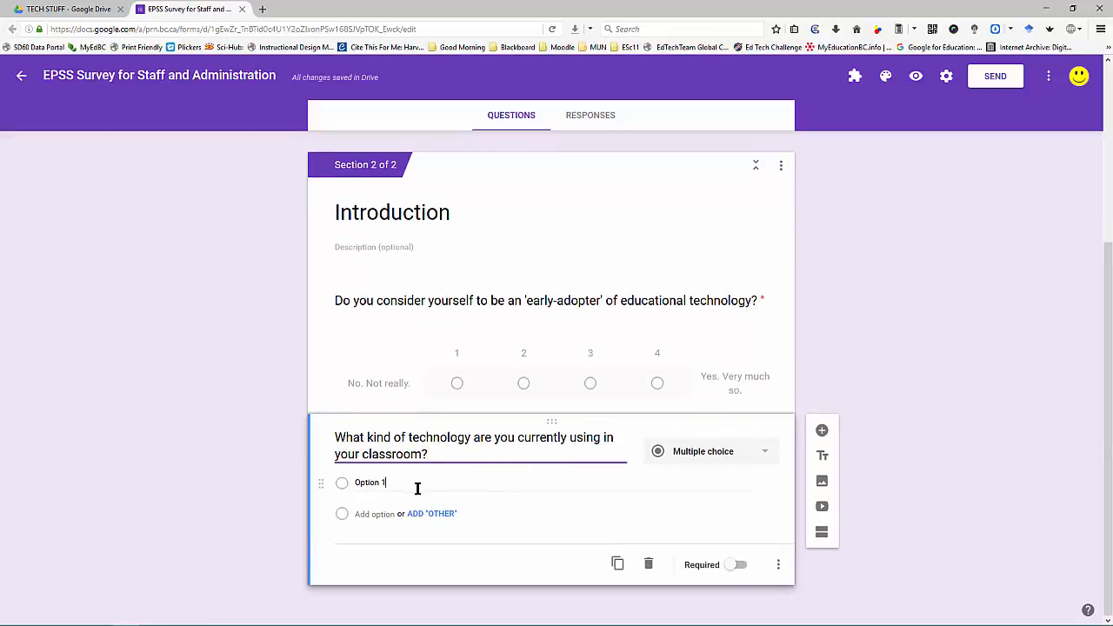
pyautogui.moveTo(417, 489); pyautogui.dragTo(300, 486)
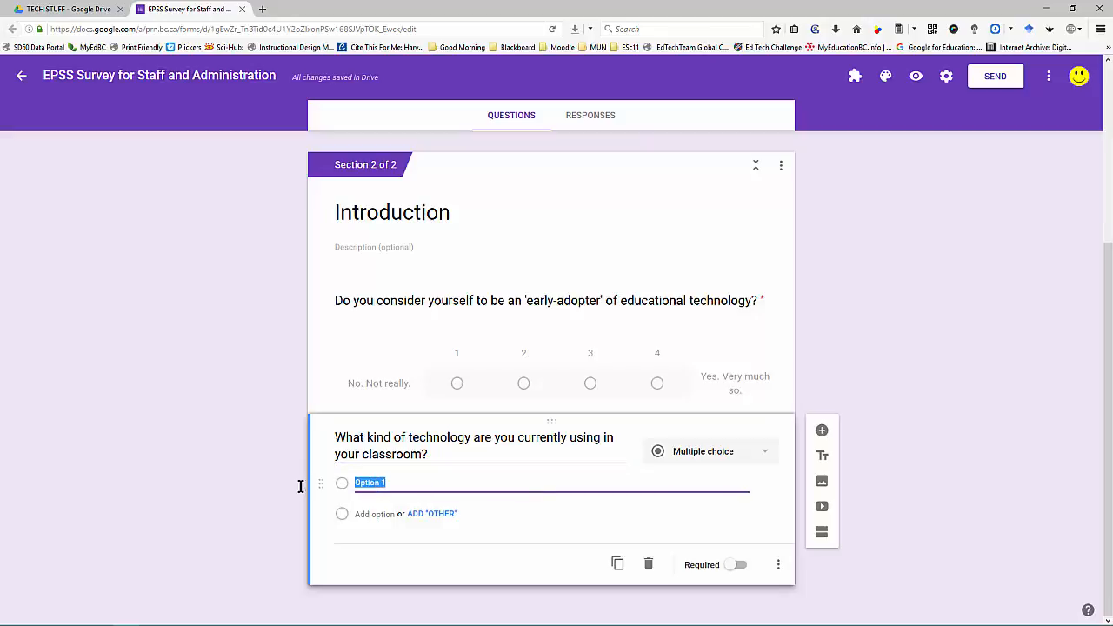
pyautogui.click(759, 453)
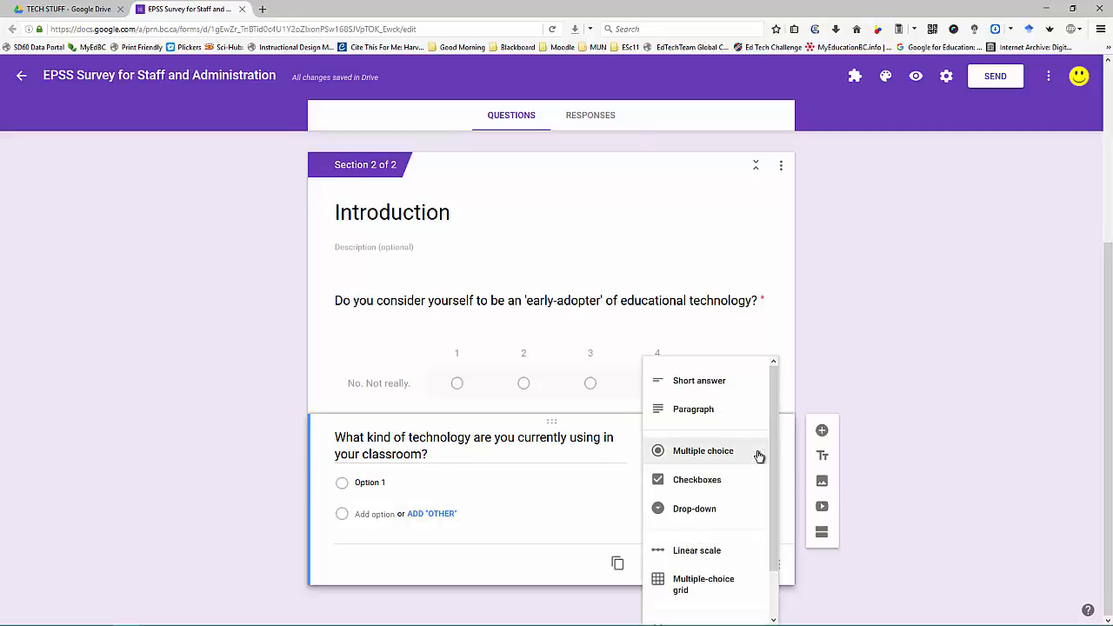
pyautogui.click(739, 482)
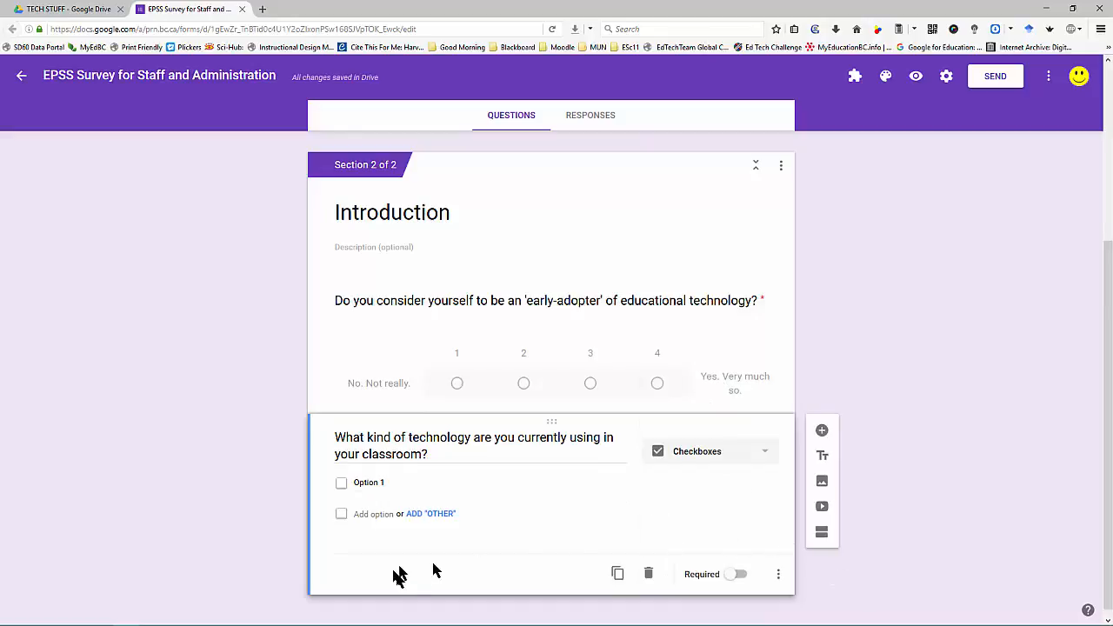
# Step: Add the checkbox options Projector, Powerpoint and LMS (Moodle, Google Classroom)
pyautogui.click(363, 482)
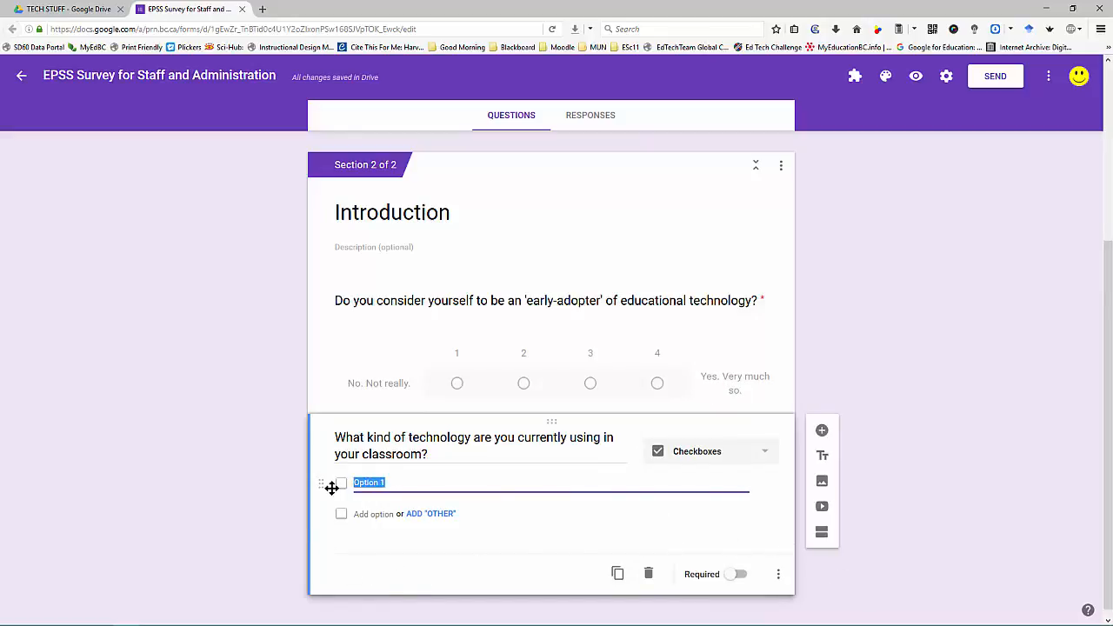
pyautogui.write('Projector')
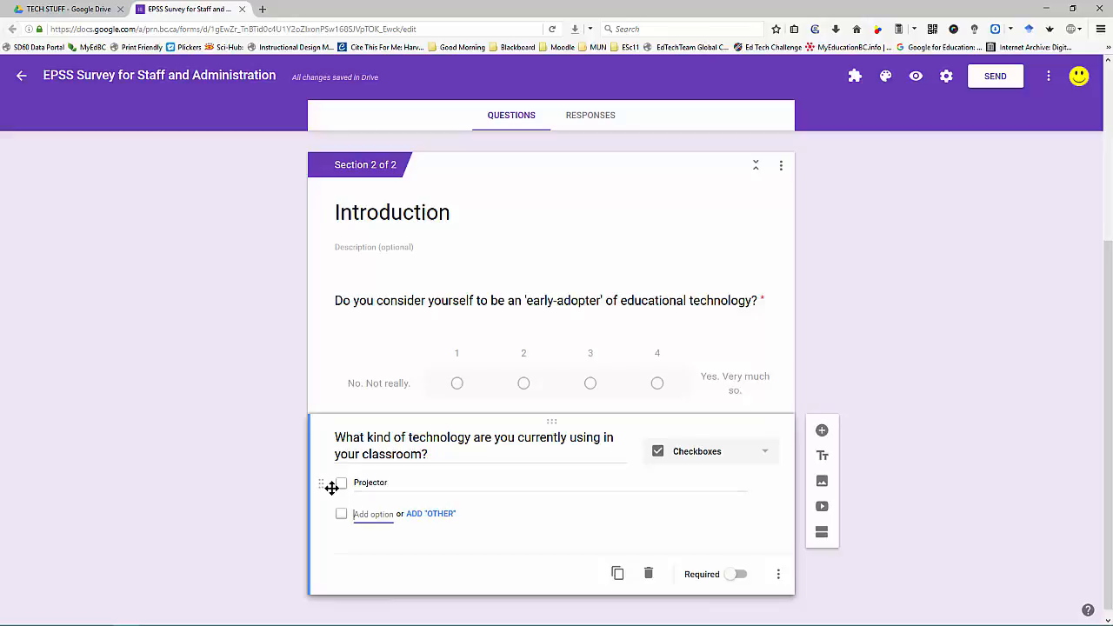
pyautogui.write('Pow')
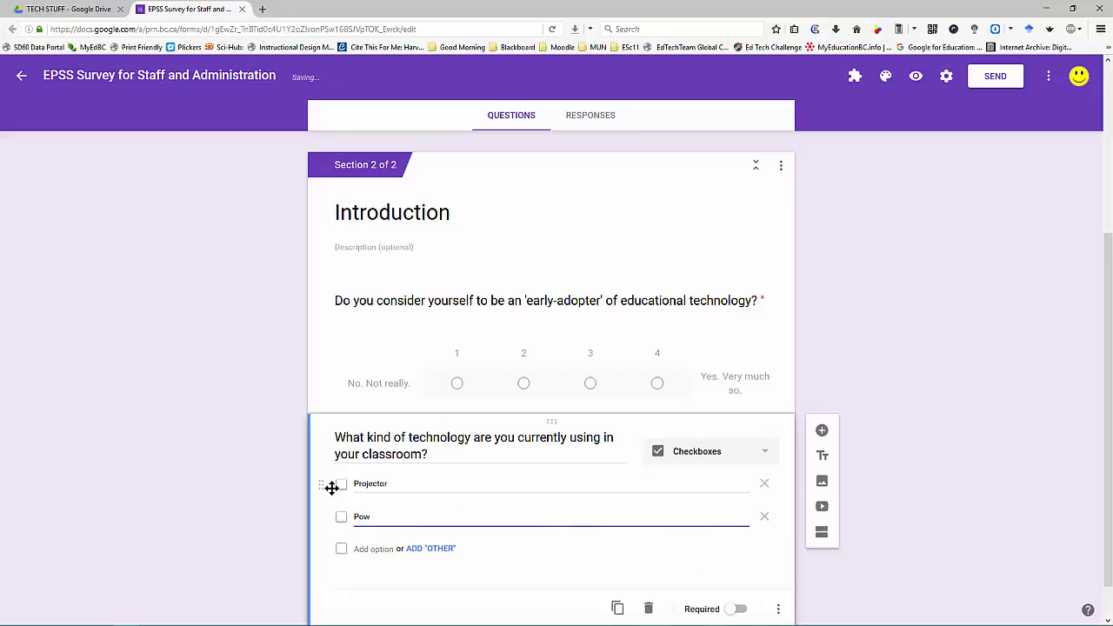
pyautogui.write('erpoint')
pyautogui.press('Tab')
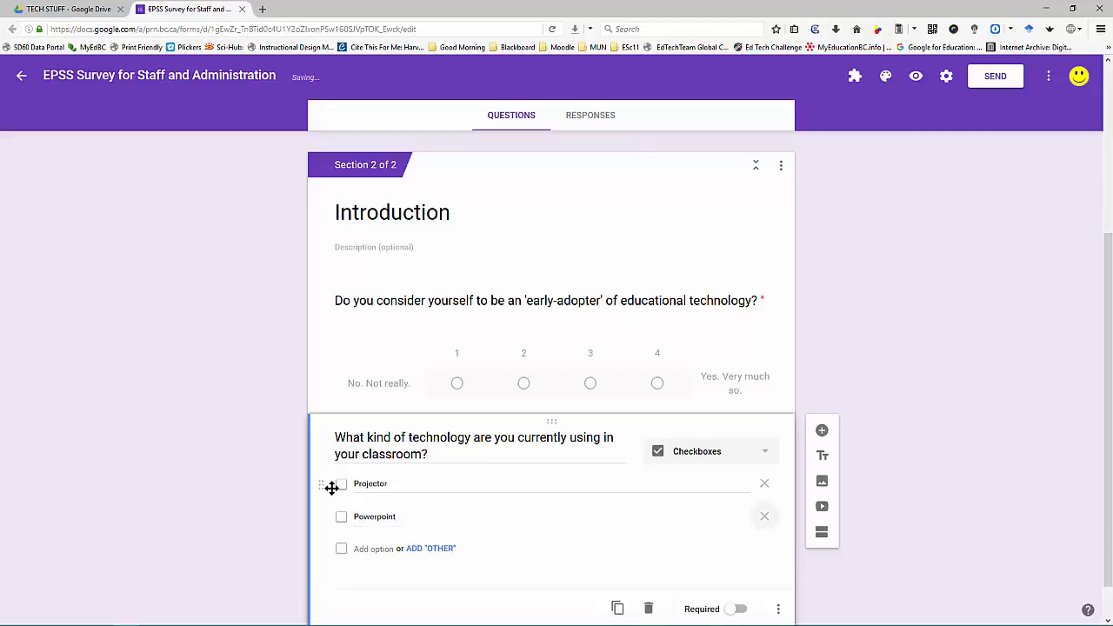
pyautogui.press('Tab')
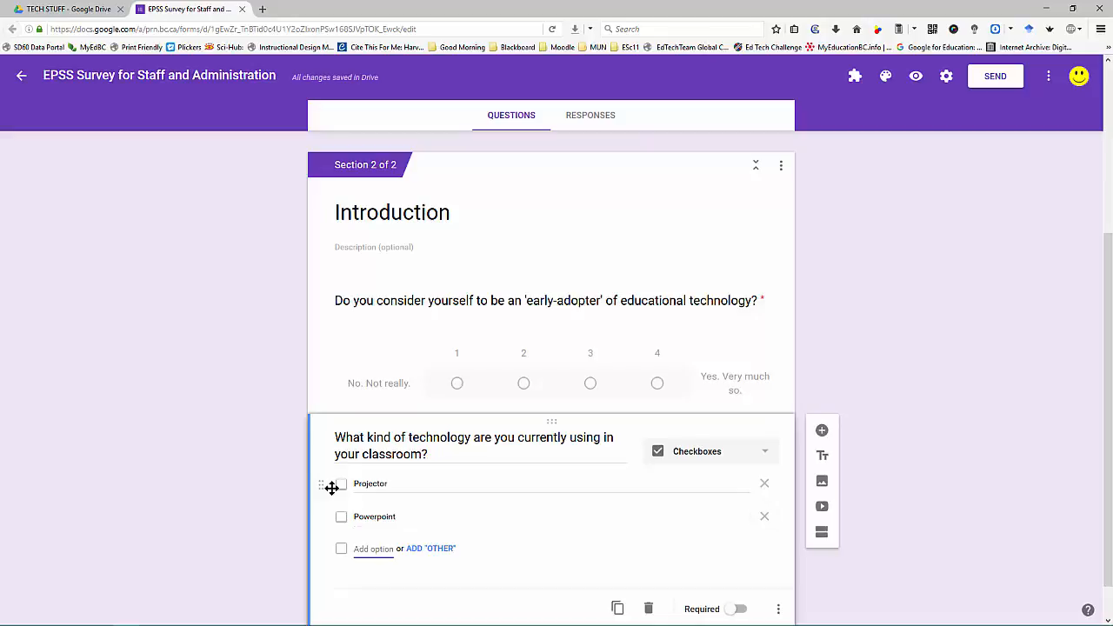
pyautogui.write('LMS')
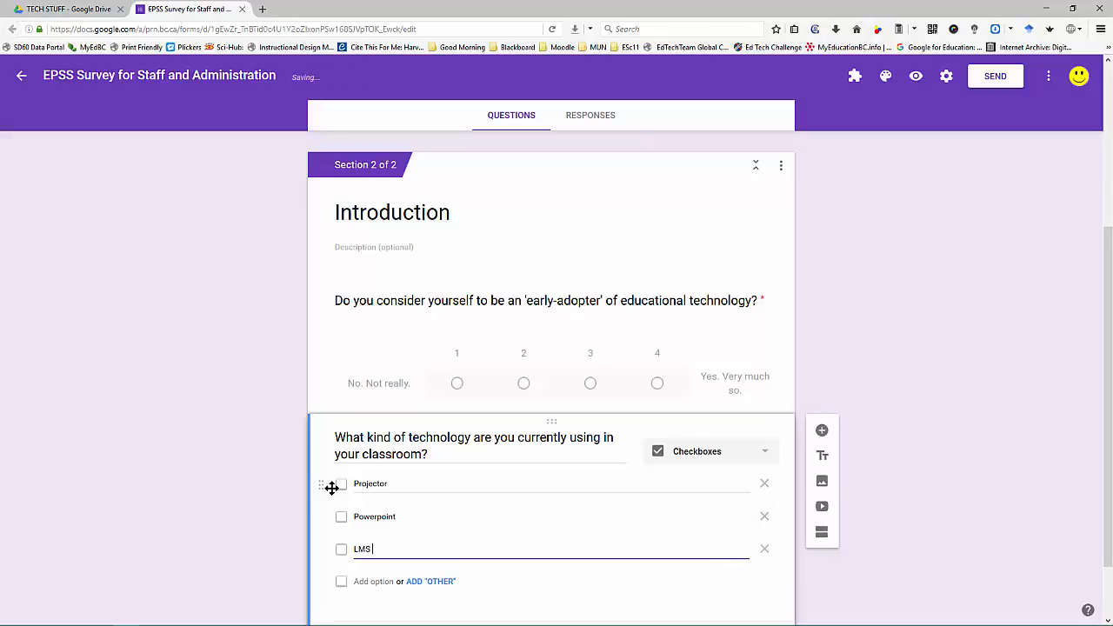
pyautogui.write(' (Moodle, Google')
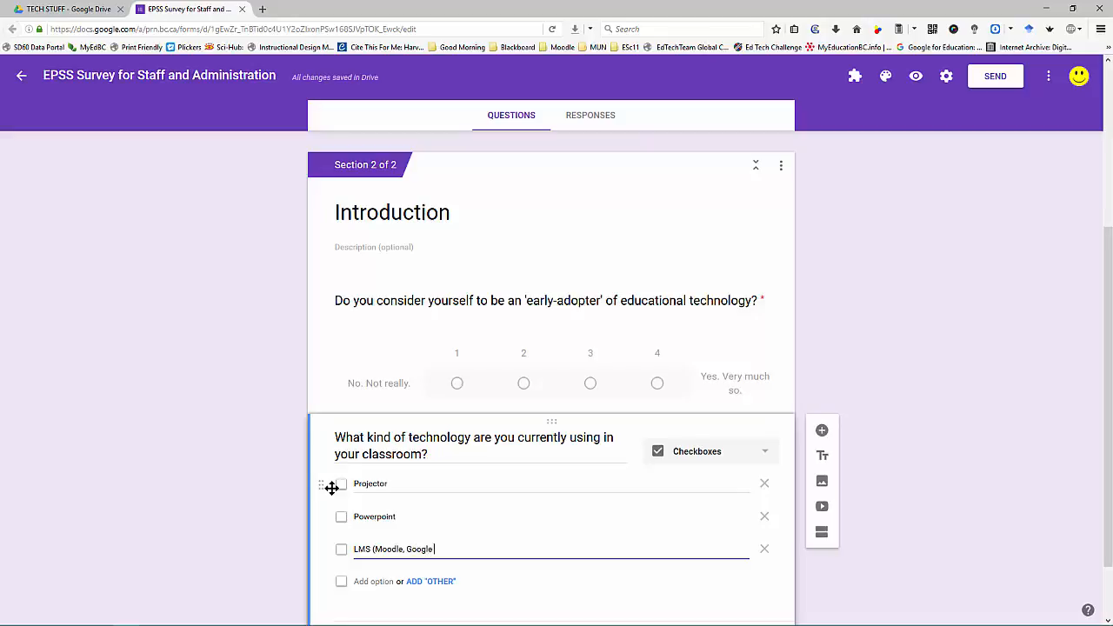
pyautogui.write(' Classroom')
pyautogui.press('Return')
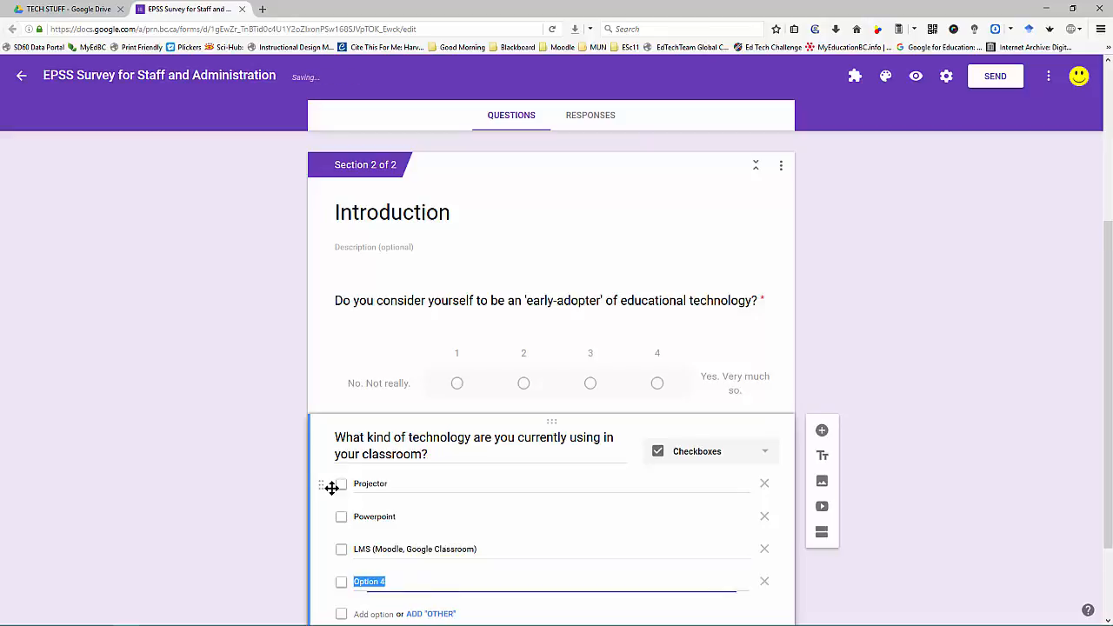
# Step: Add options Blackboard Collaborate, Video Capture, GAFE - Google Drive and Tablet and Stylus (instruction)
pyautogui.write('B')
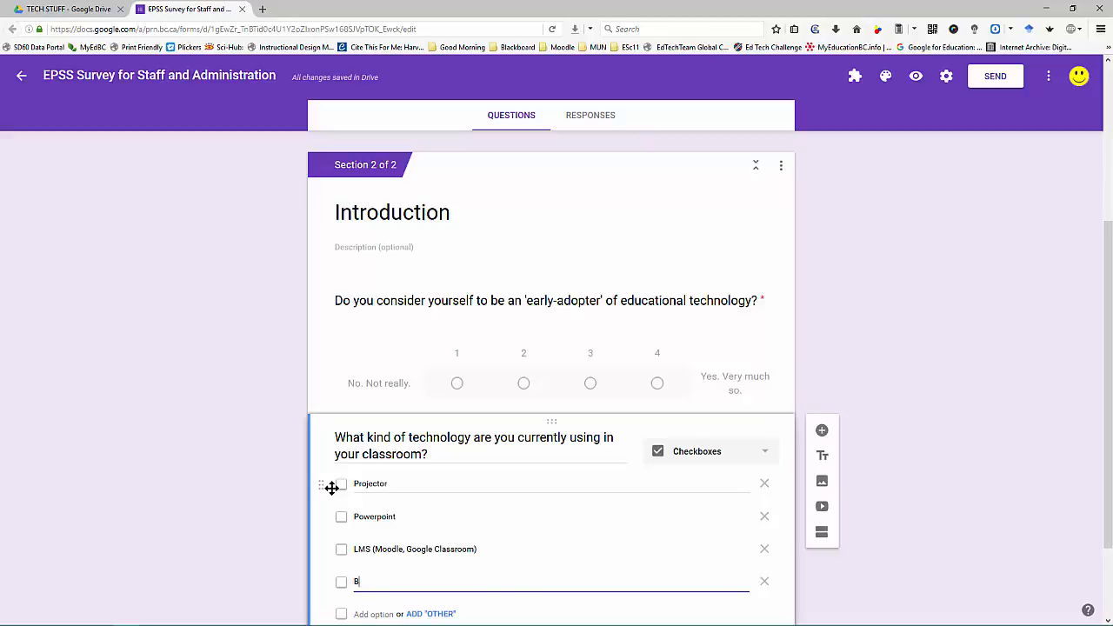
pyautogui.write('lackboard Collaborate')
pyautogui.press('Return')
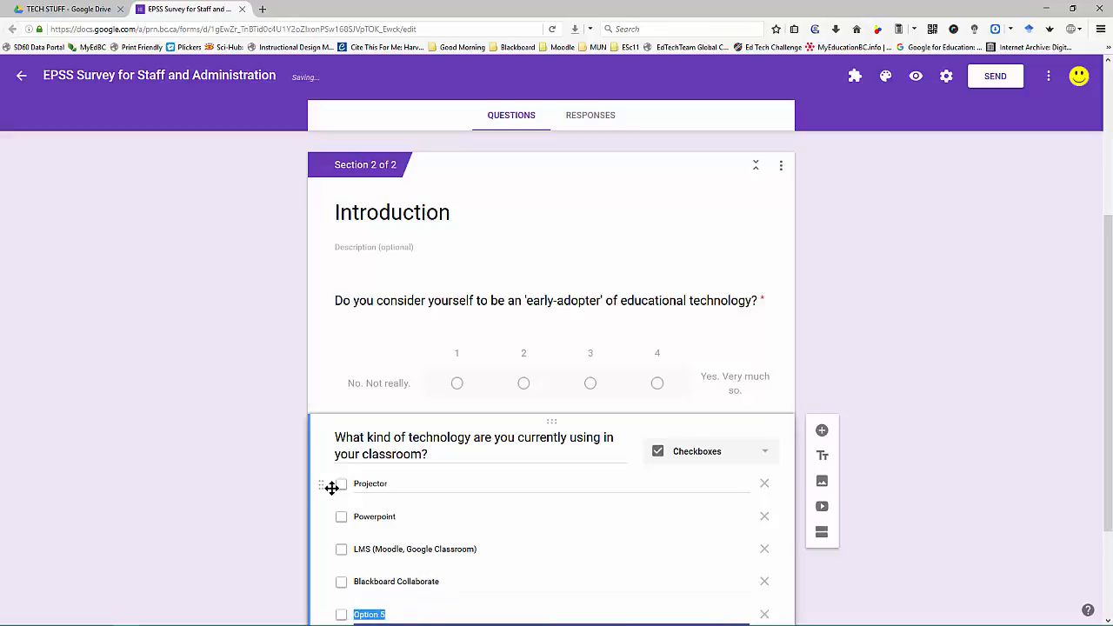
pyautogui.write('Video Capture')
pyautogui.press('Return')
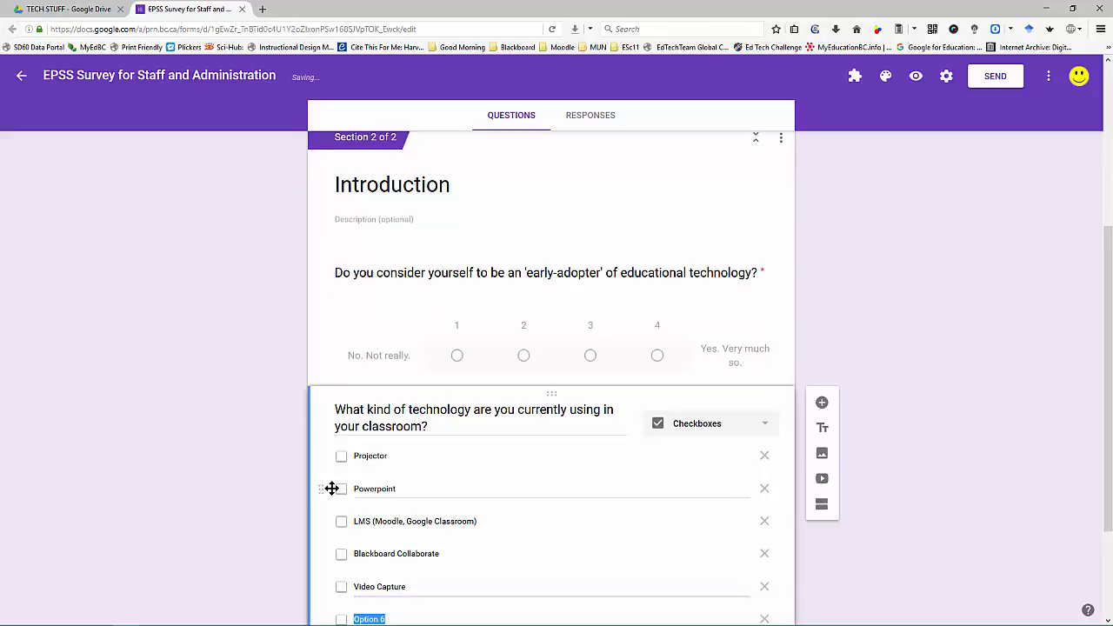
pyautogui.write('GA')
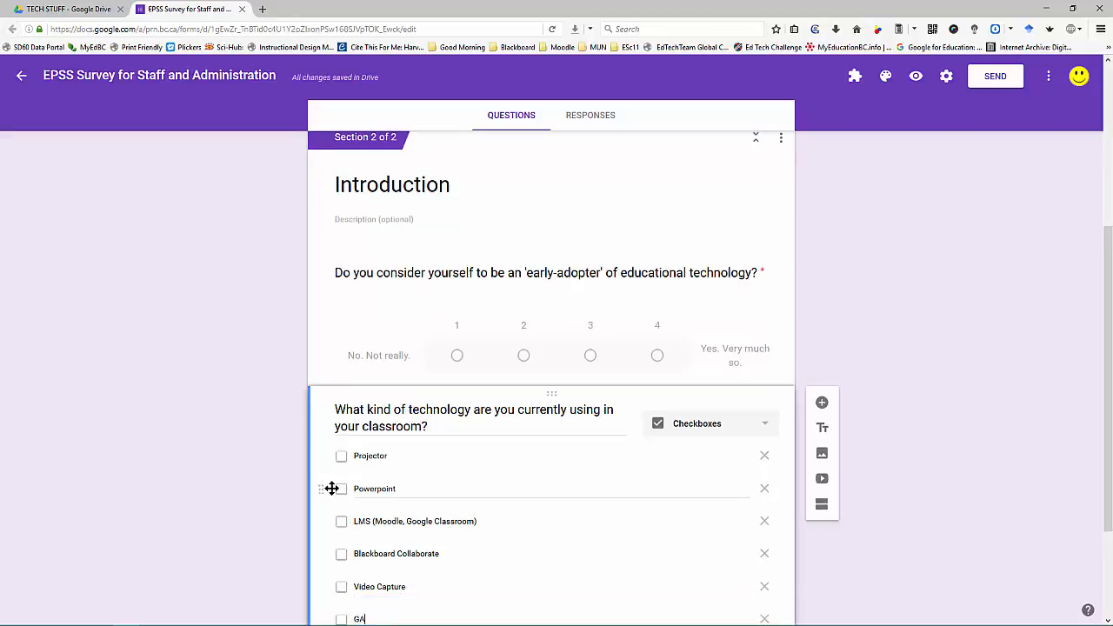
pyautogui.write('FE - Google Drive')
pyautogui.press('Return')
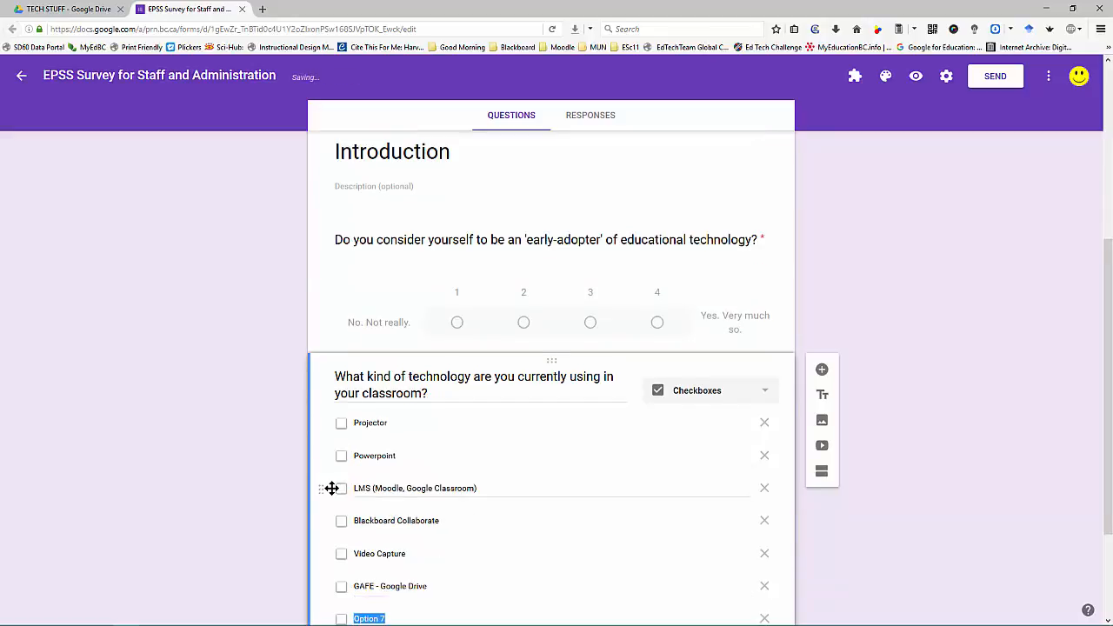
pyautogui.write('Tablet')
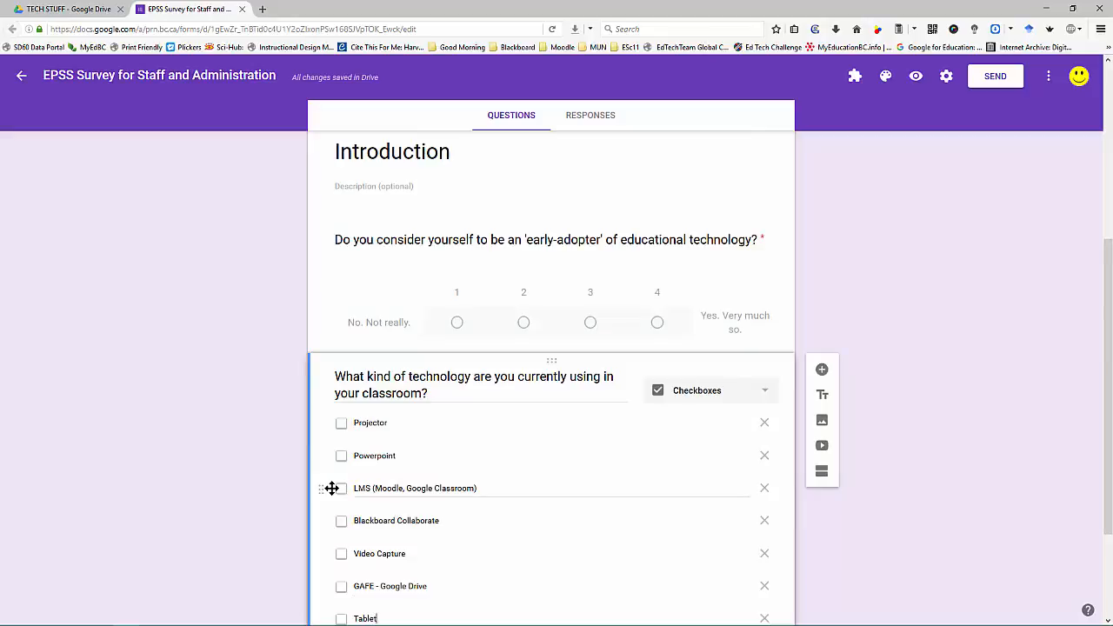
pyautogui.write(' and Stylus (instruction)')
# Step: Add options Laptops, Chromebooks, Tablets, Smartphones; Digital / Self-marking assessments; Kahoot; Padlet; Digital Gradebook
pyautogui.press('Return')
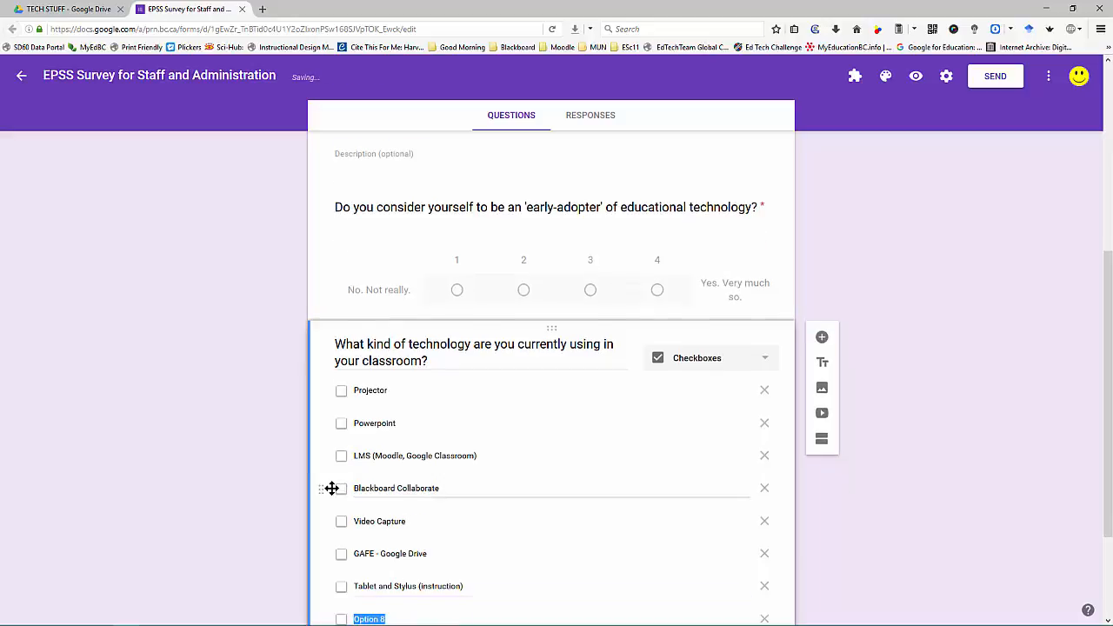
pyautogui.write('Lap')
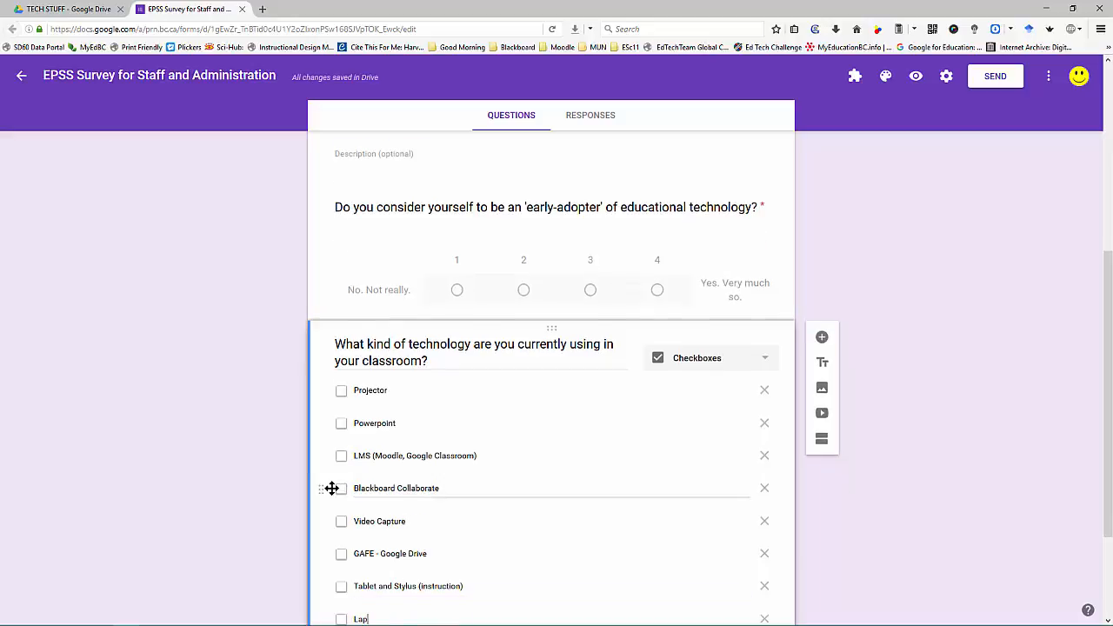
pyautogui.write('tops, Chromeb')
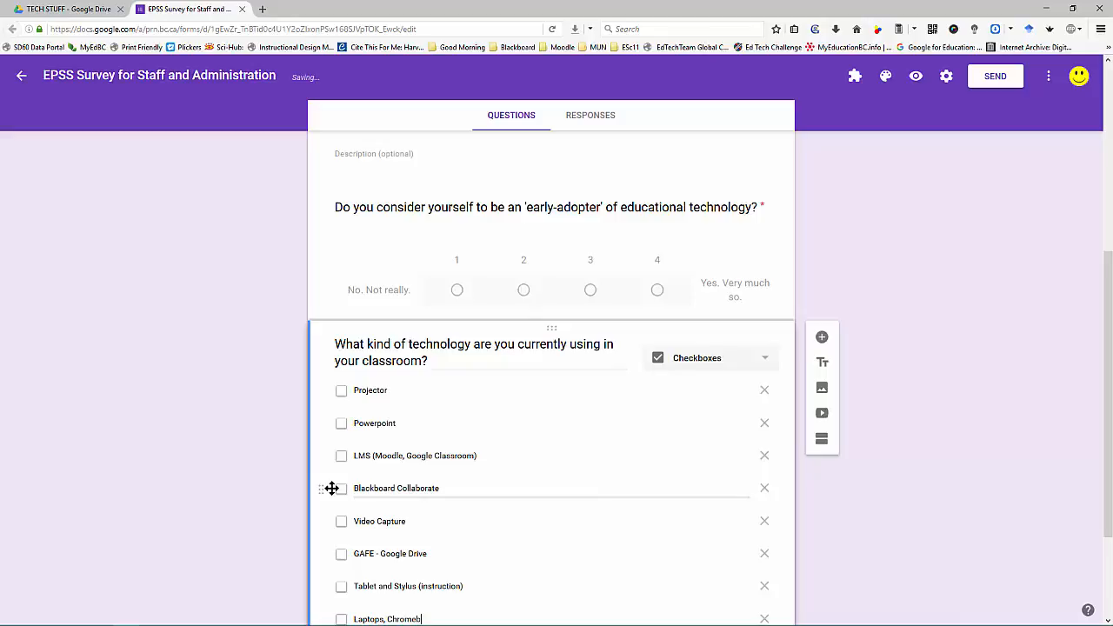
pyautogui.write('ooks, Tablets, Smartphones')
pyautogui.press('Return')
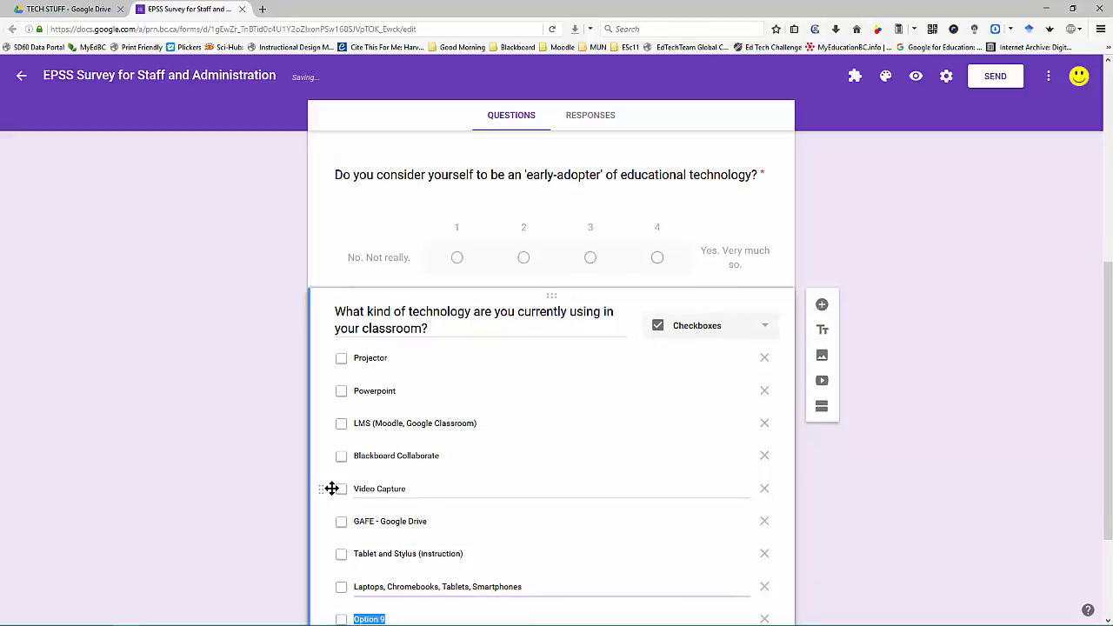
pyautogui.write('D')
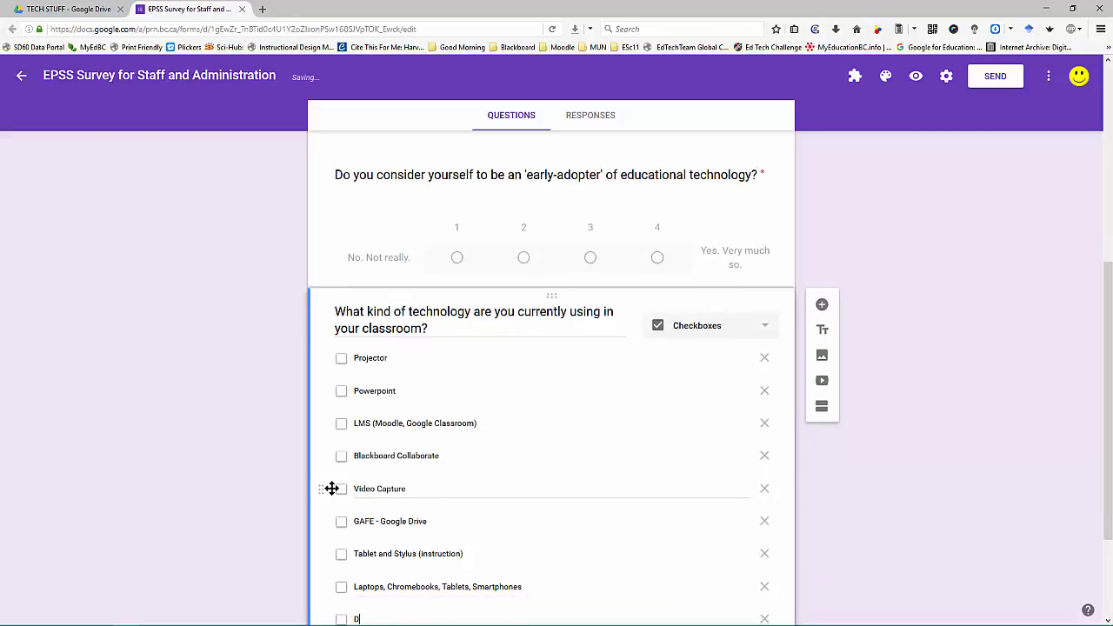
pyautogui.write('igital / Self-marking assessments')
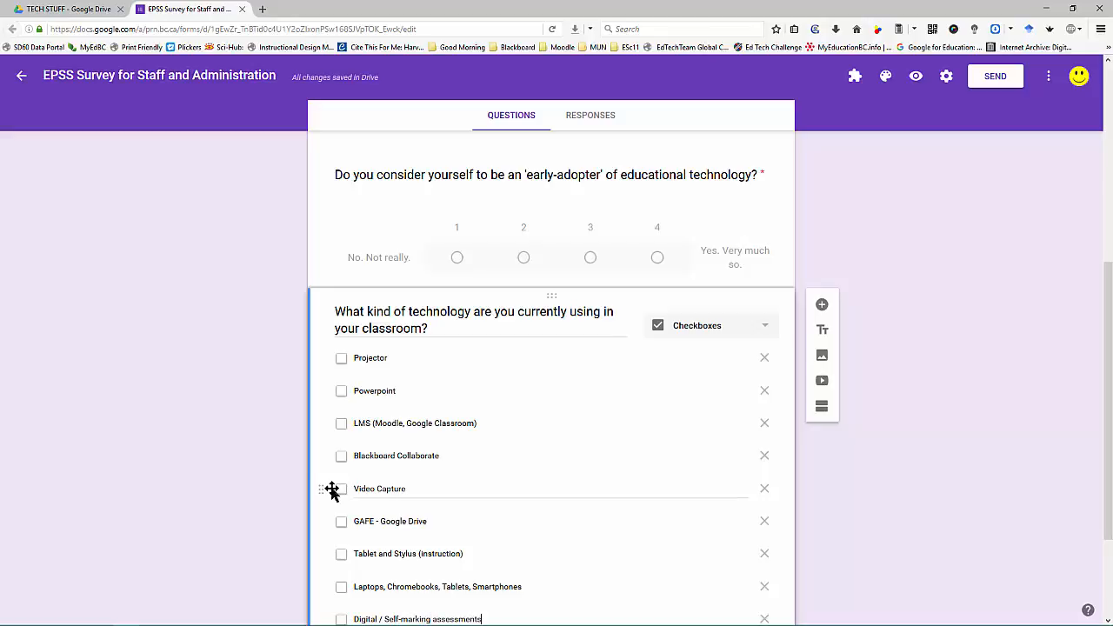
pyautogui.press('Return')
pyautogui.write('Kahoot')
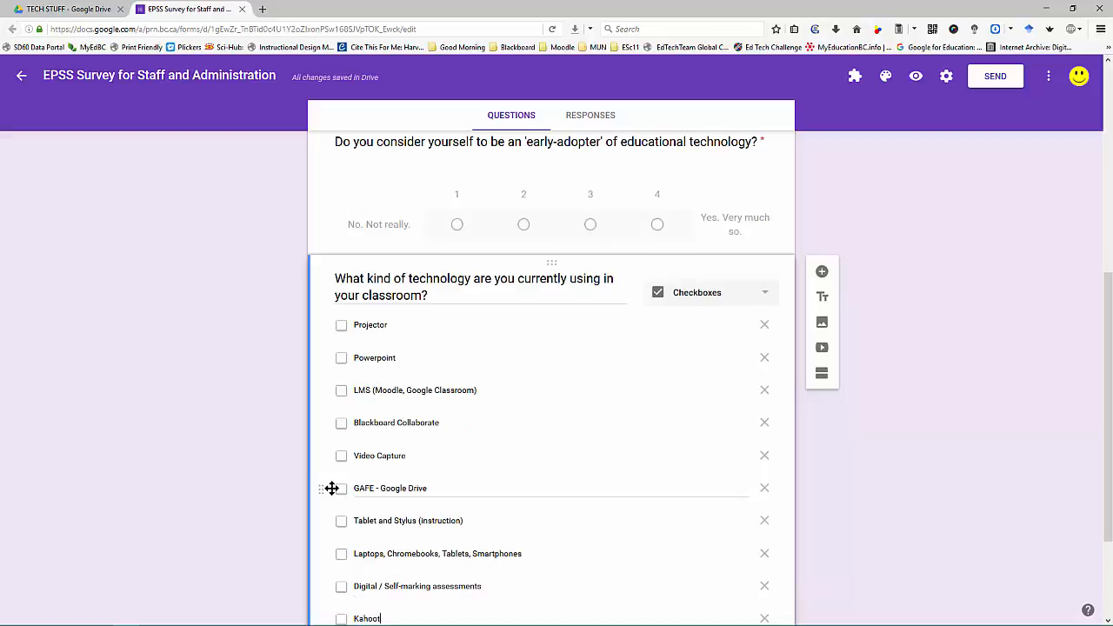
pyautogui.press('Return')
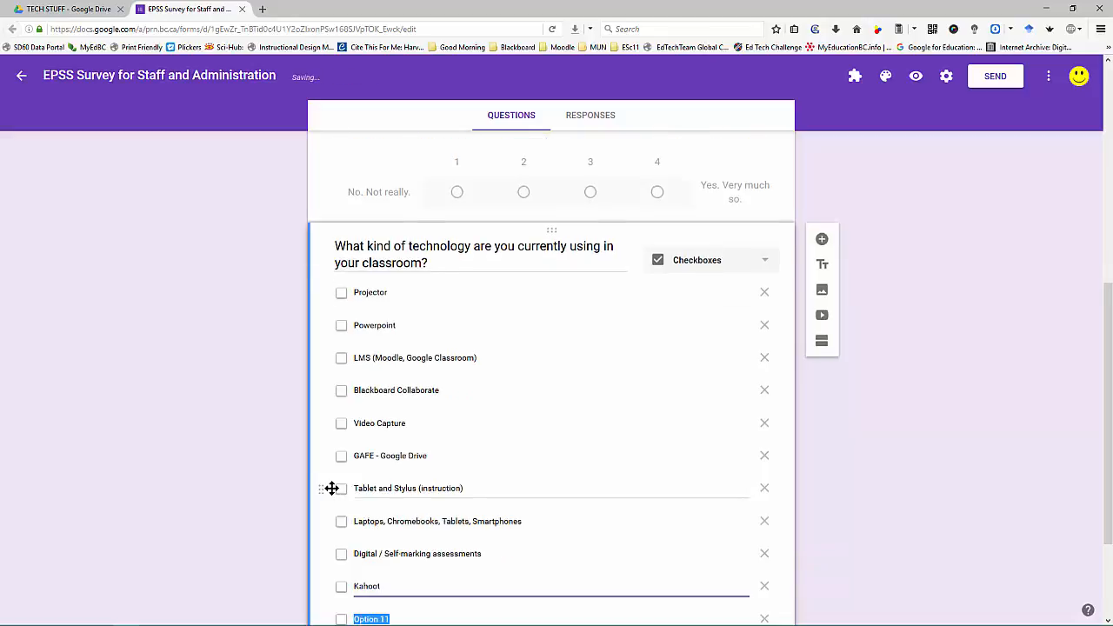
pyautogui.write('Padlet')
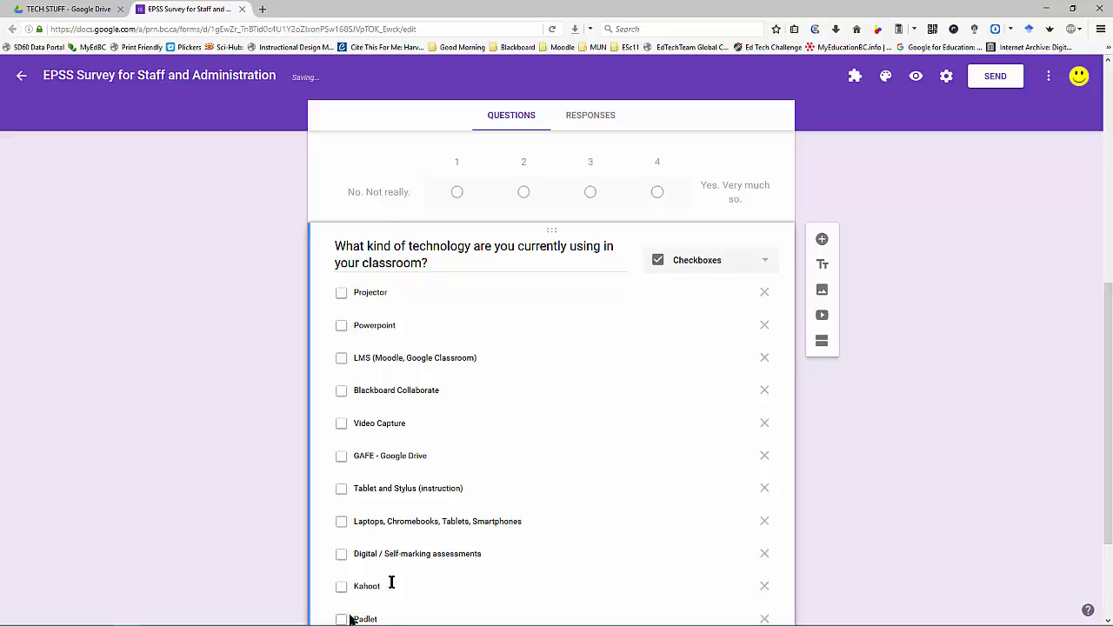
pyautogui.press('Return')
pyautogui.write('Dig')
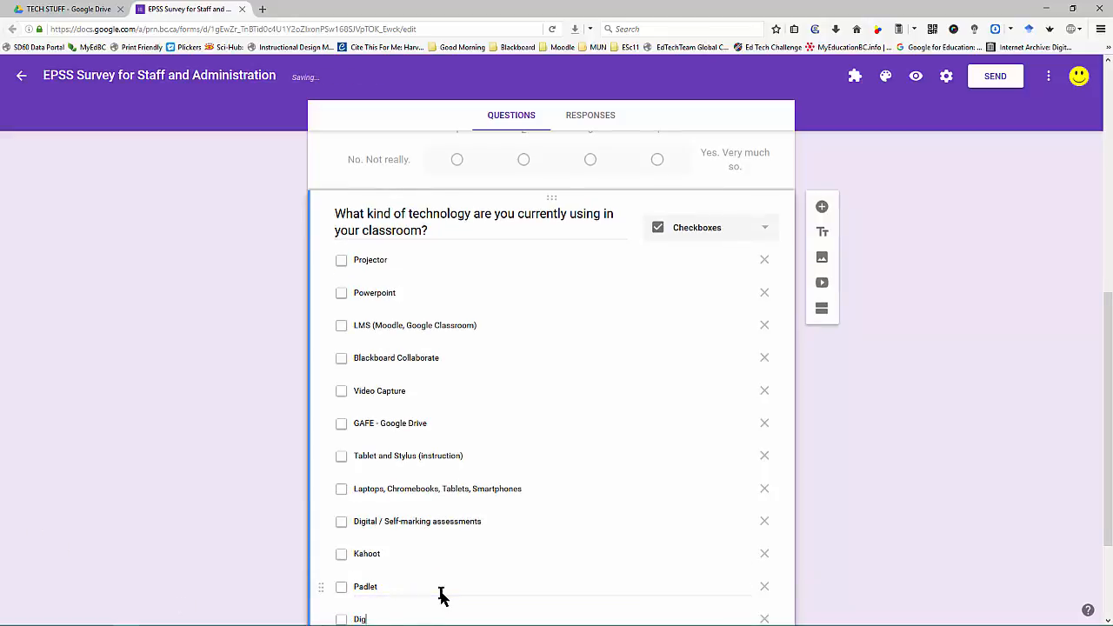
pyautogui.write('ital Gradebook')
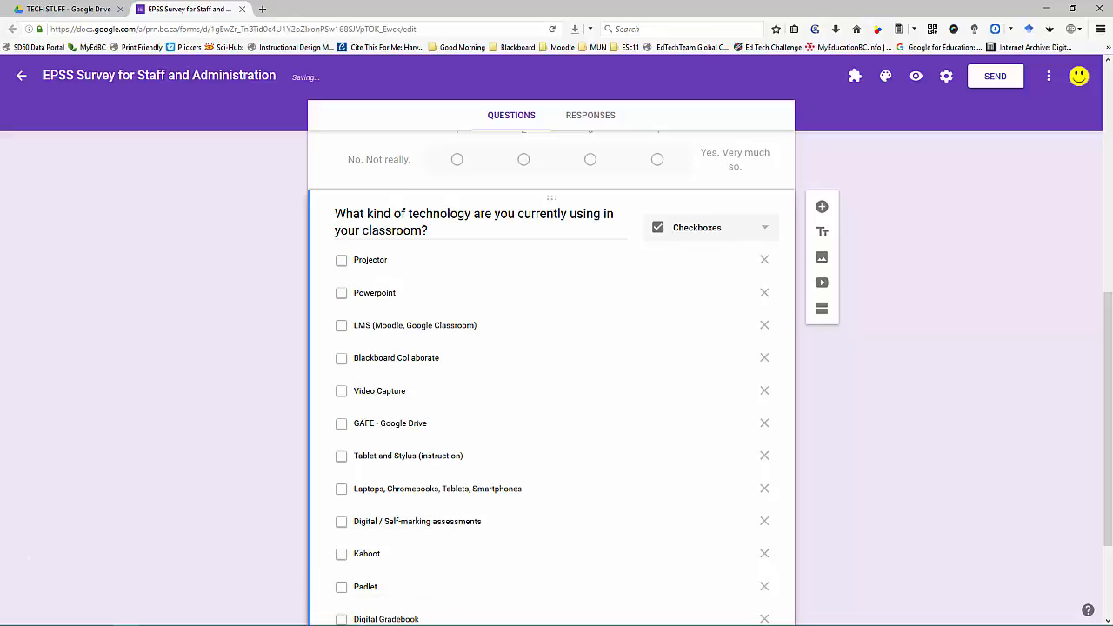
pyautogui.scroll(-3, 701, 487)
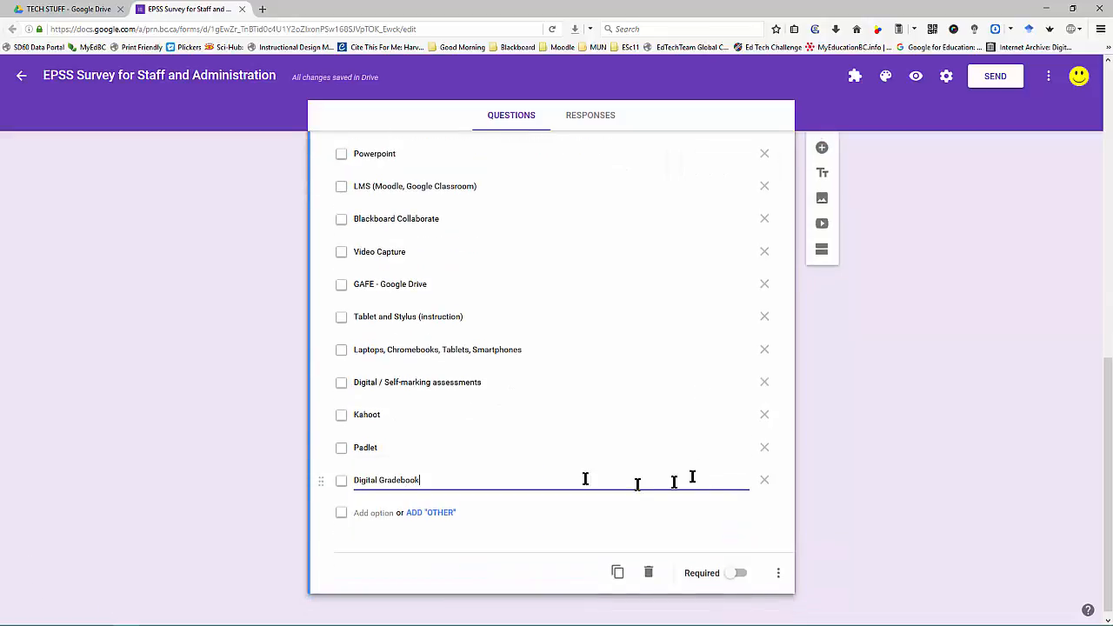
pyautogui.scroll(3, 460, 444)
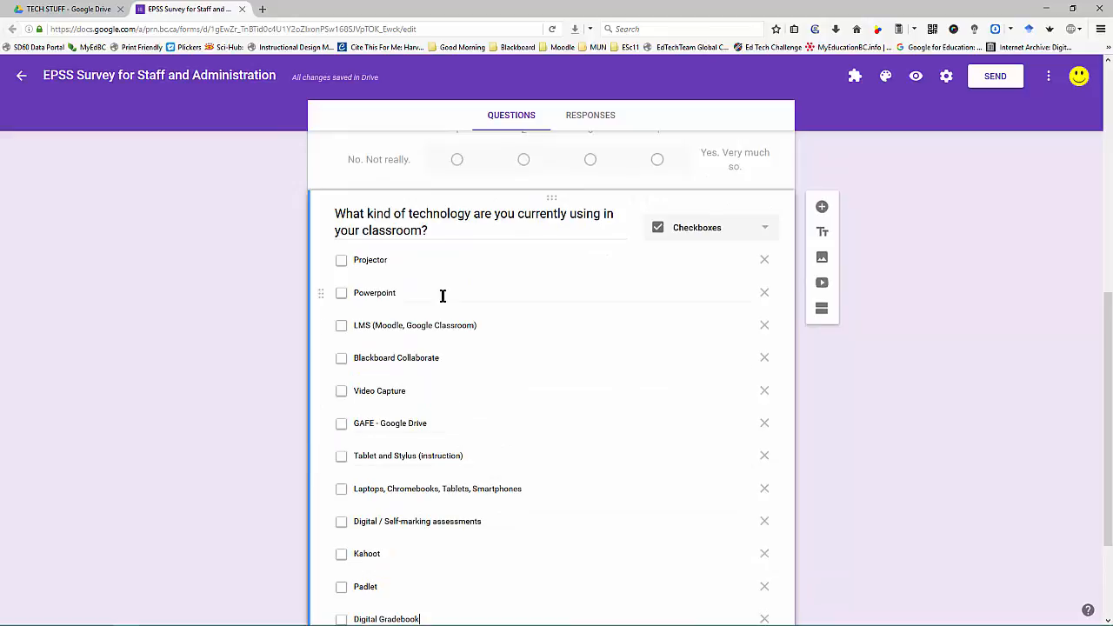
pyautogui.scroll(-2, 440, 296)
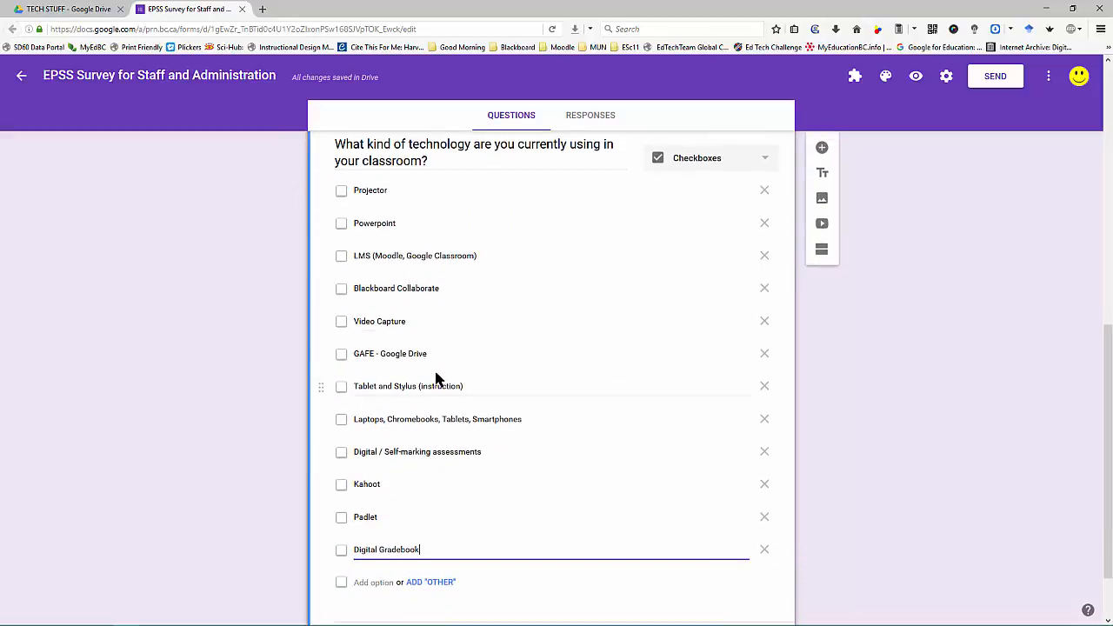
pyautogui.scroll(-2, 439, 379)
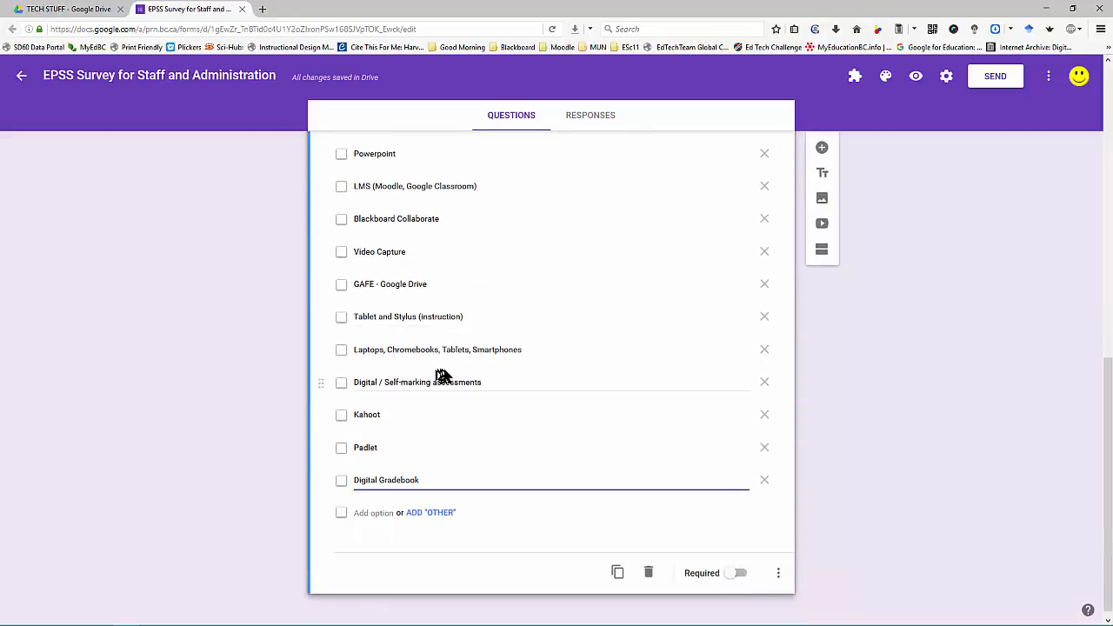
# Step: Add a question asking respondents to list any other educational technologies they currently use
pyautogui.scroll(6, 442, 376)
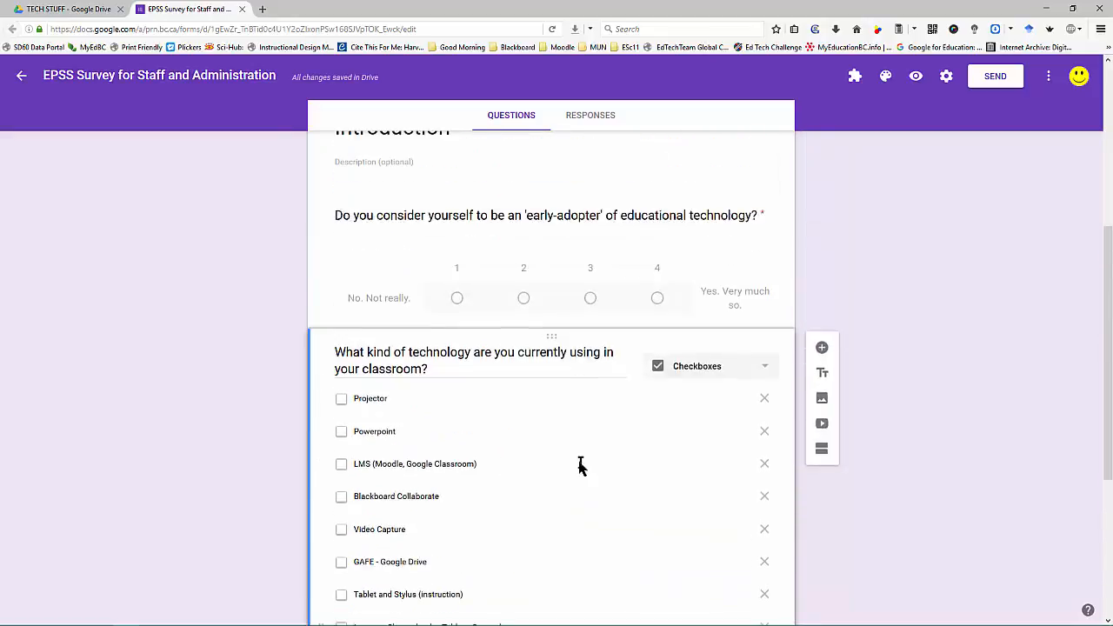
pyautogui.click(821, 349)
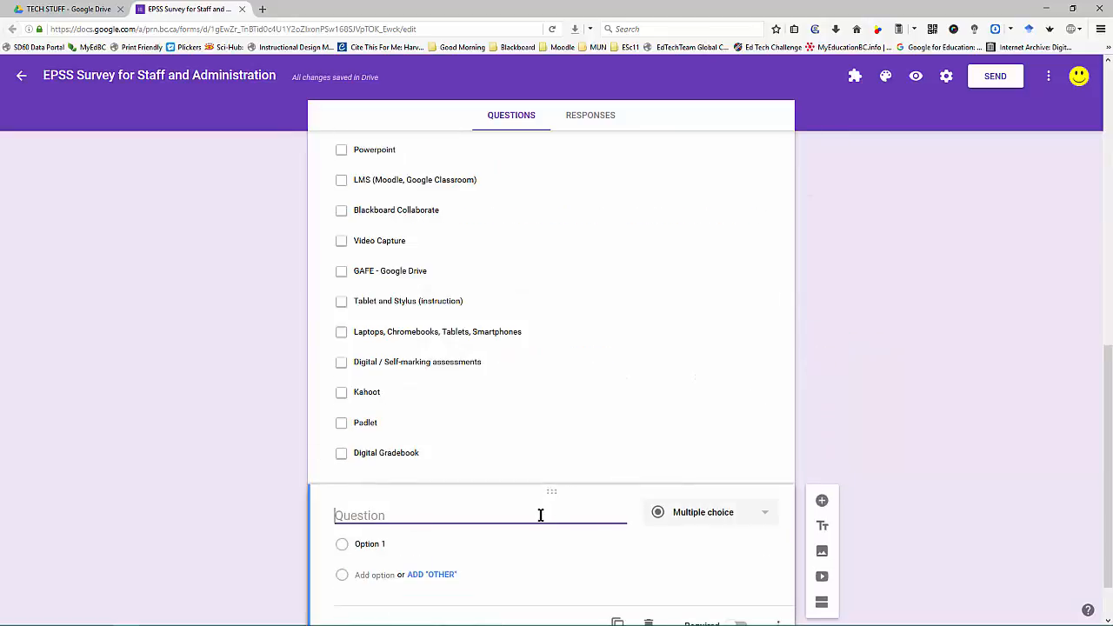
pyautogui.write('Are th')
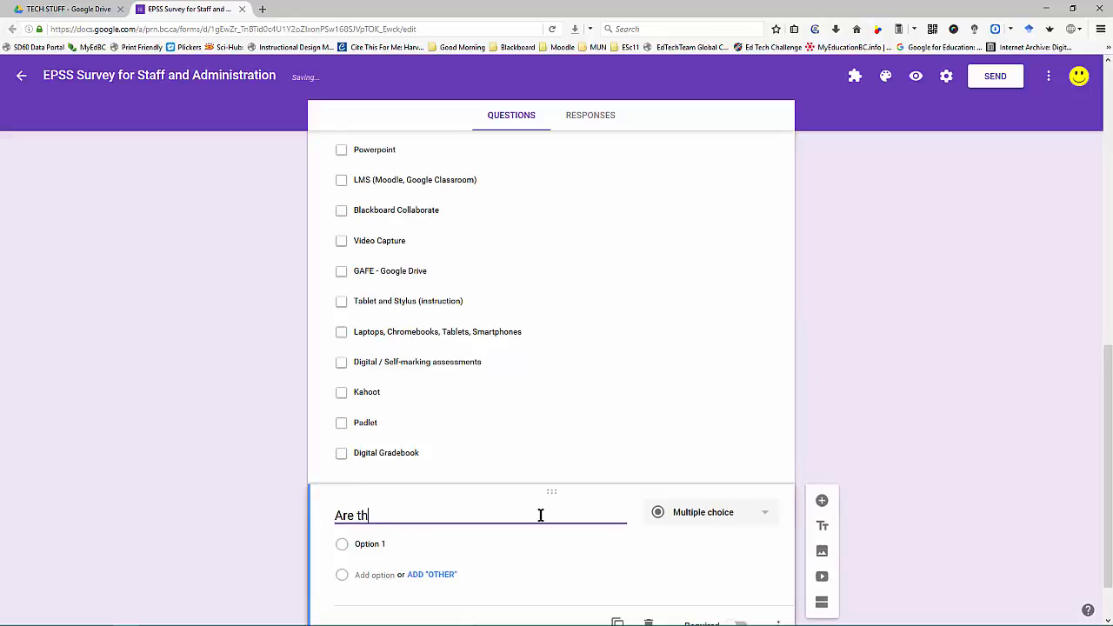
pyautogui.write('ere any other ')
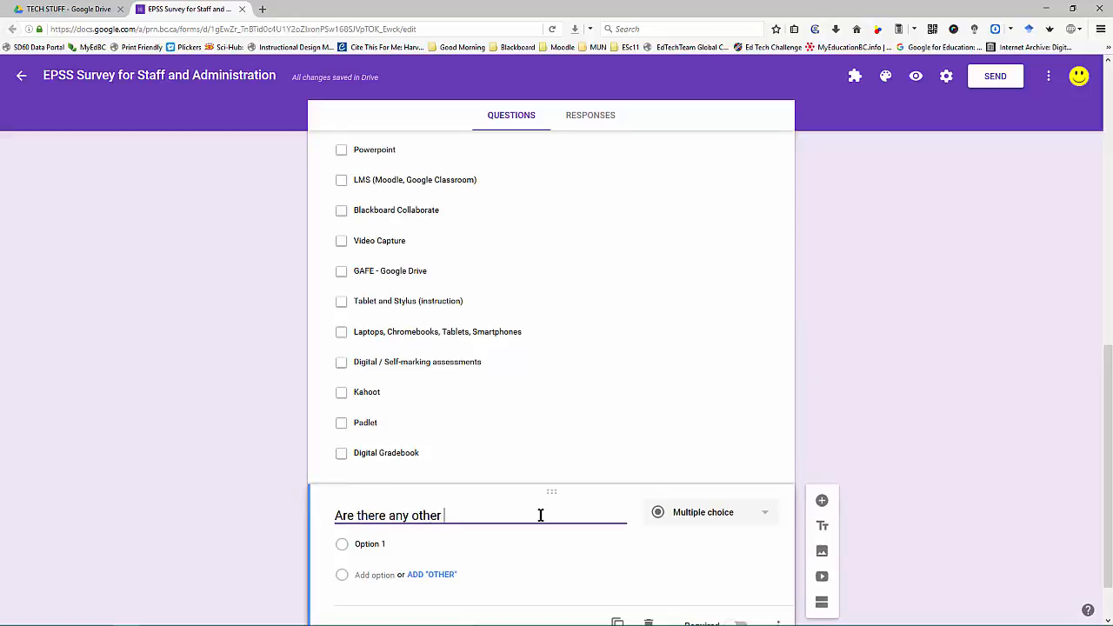
pyautogui.write('specific educational technologie')
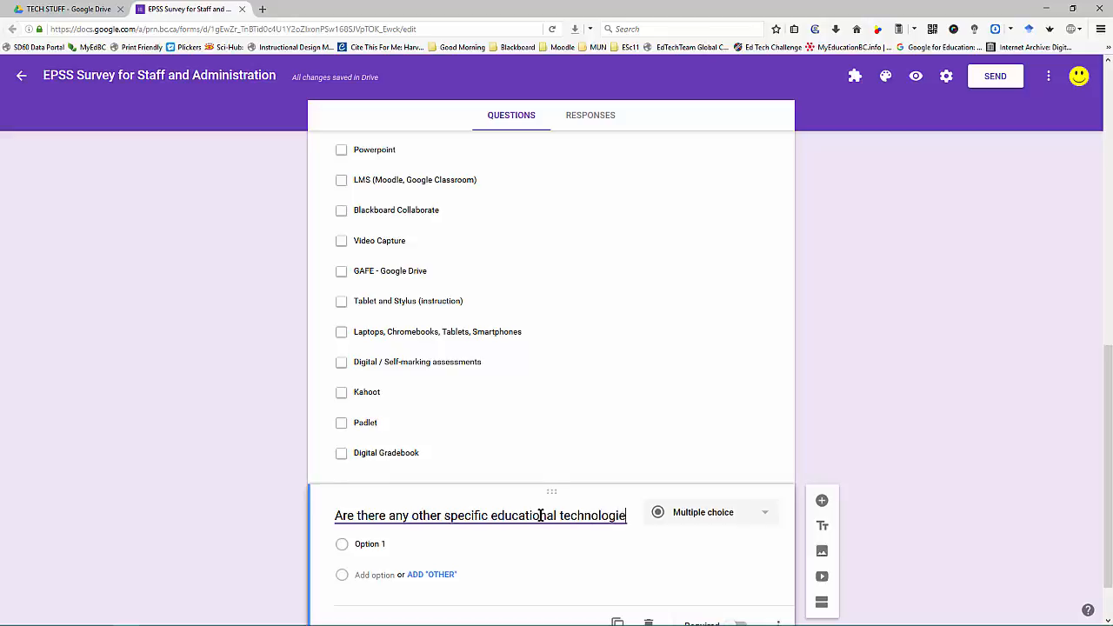
pyautogui.write('s that you a')
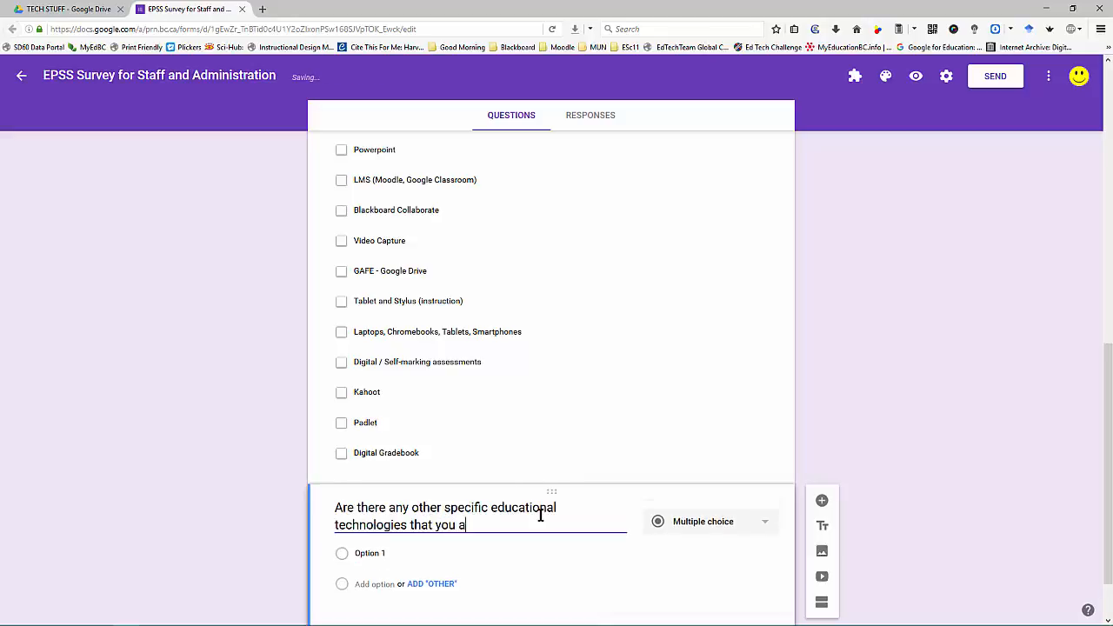
pyautogui.write('re currently ')
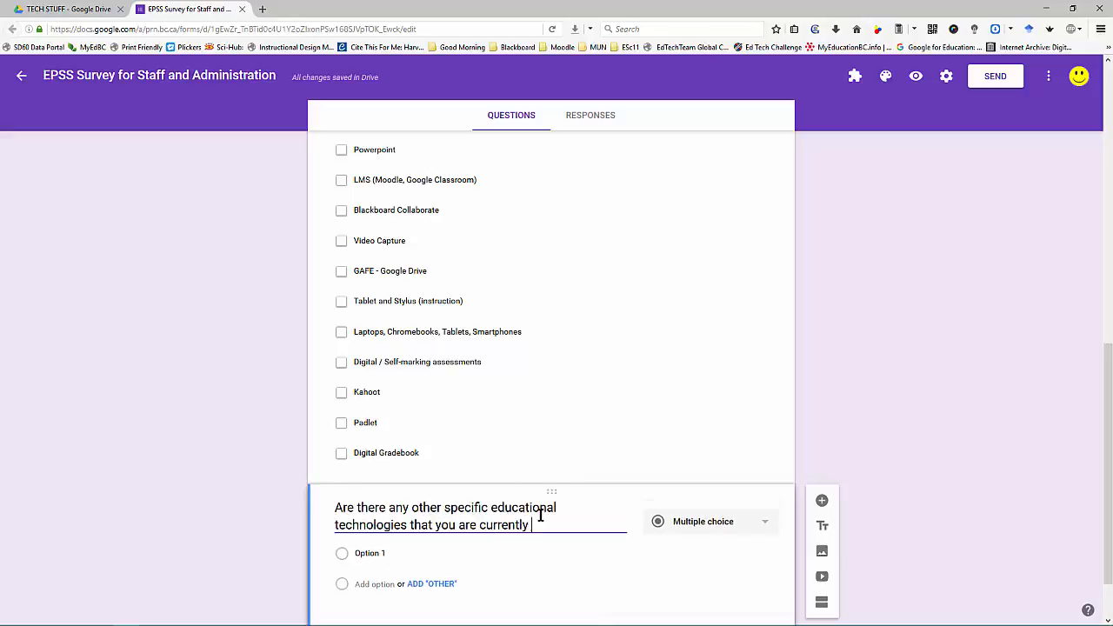
pyautogui.write('using?  ')
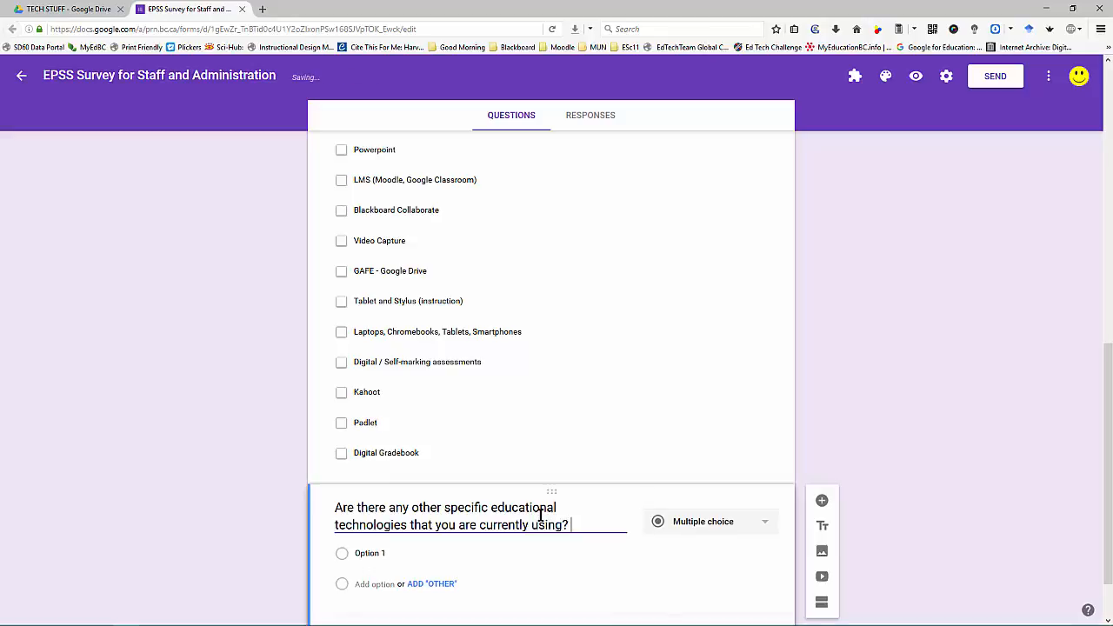
pyautogui.write('Please list t')
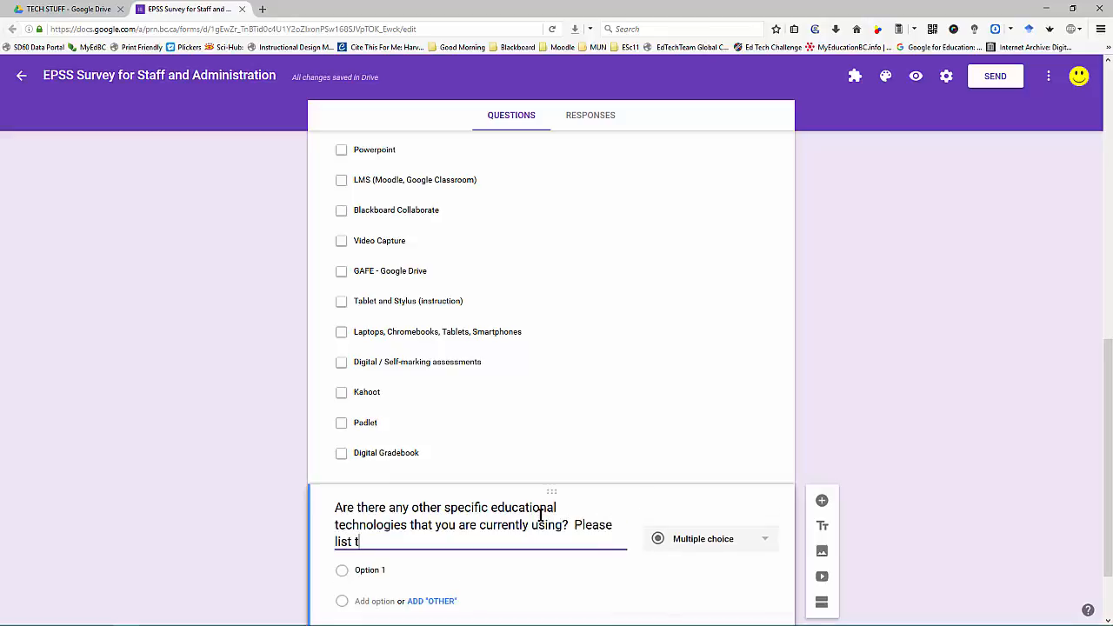
pyautogui.write('hem below.')
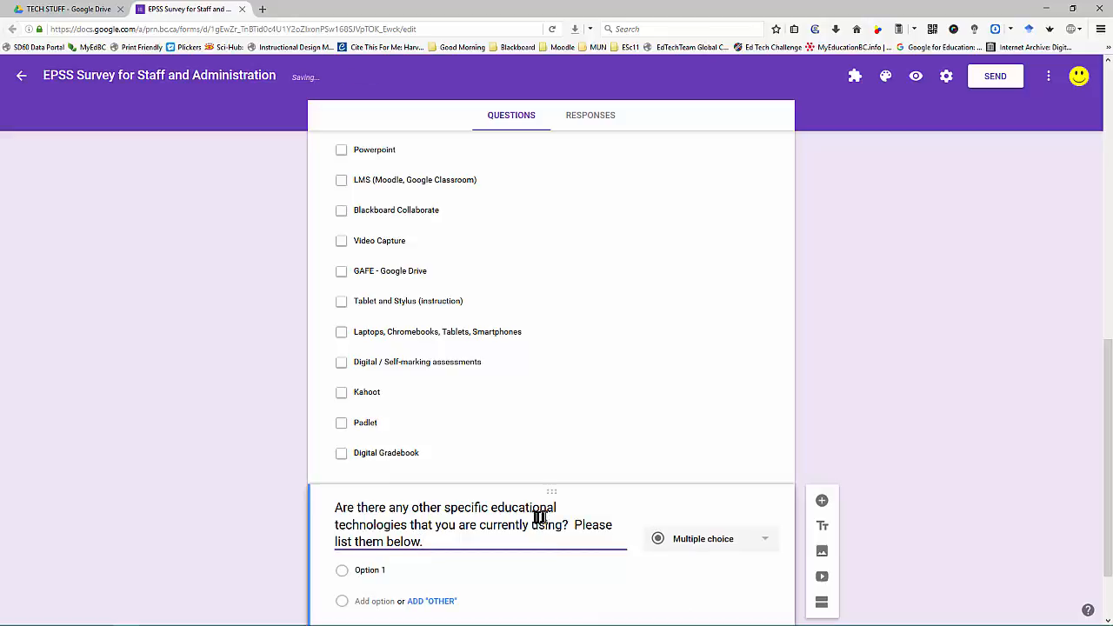
pyautogui.scroll(-2, 530, 513)
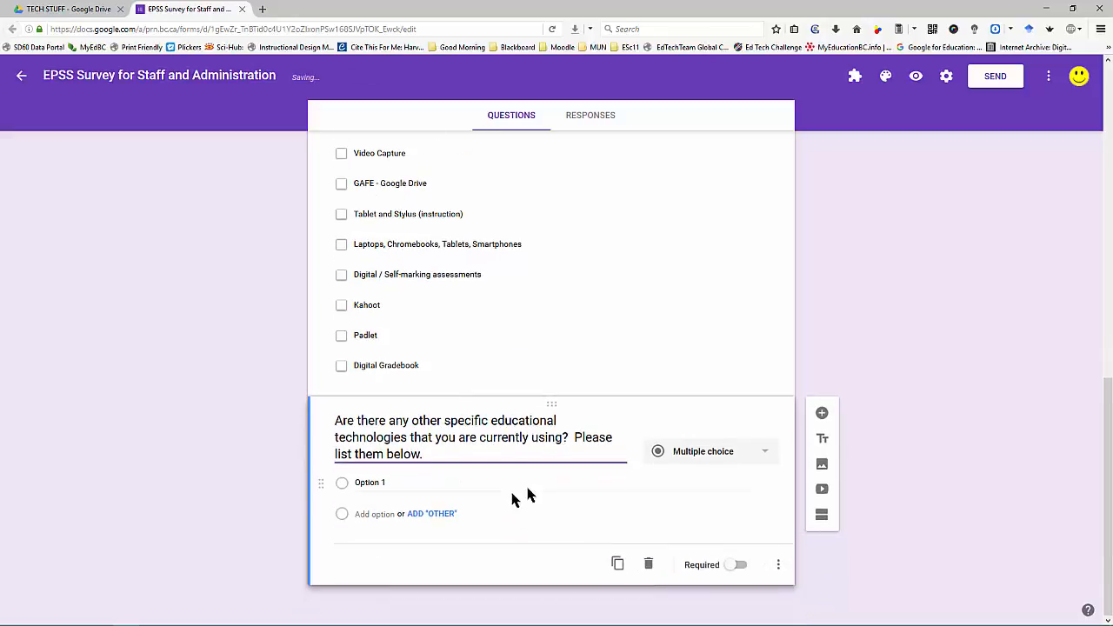
# Step: Make the other-technologies question short answer and the classroom technology checklist required
pyautogui.click(757, 463)
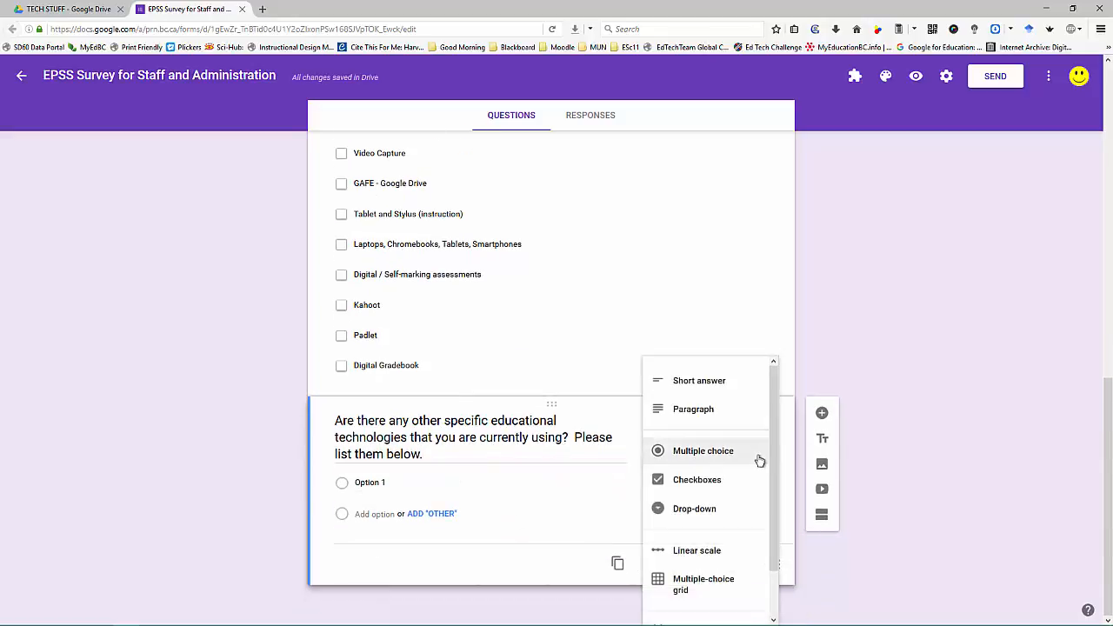
pyautogui.click(722, 388)
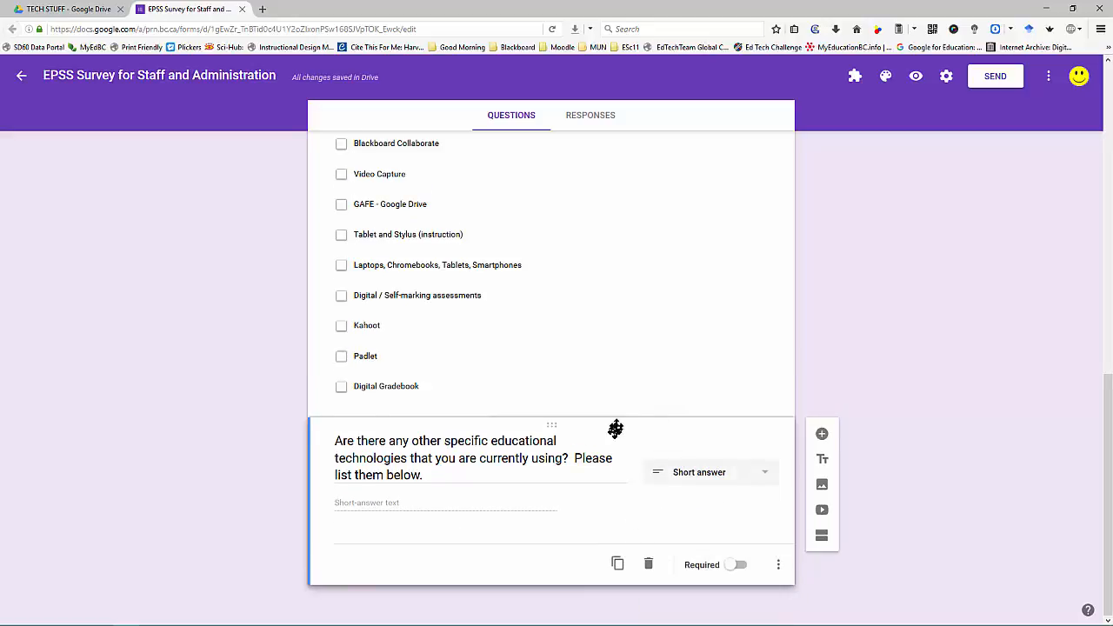
pyautogui.scroll(3, 616, 428)
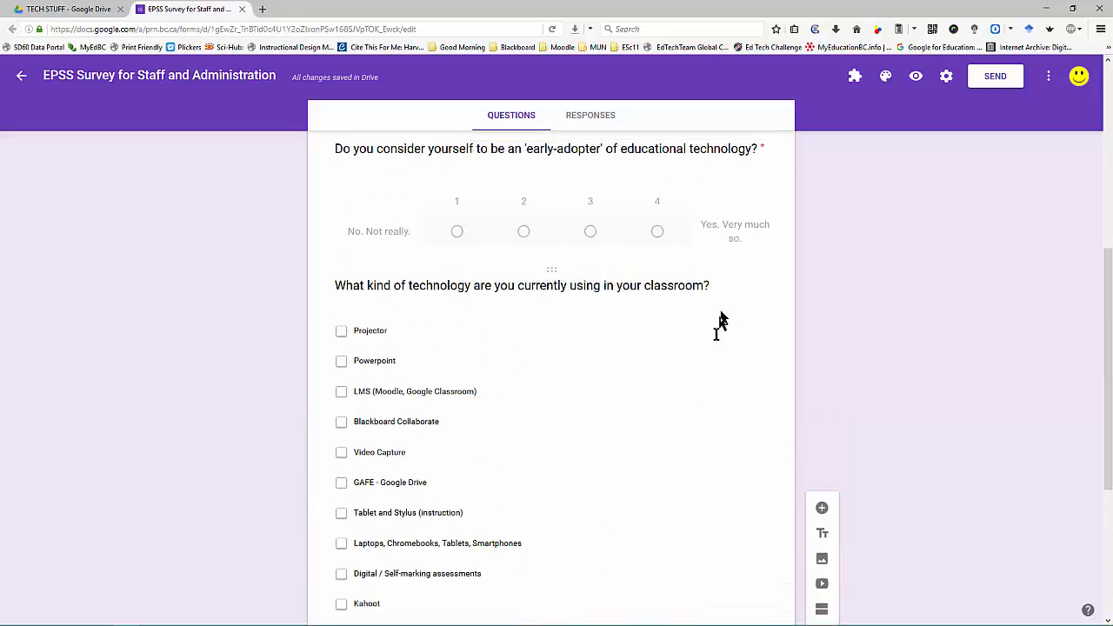
pyautogui.click(612, 418)
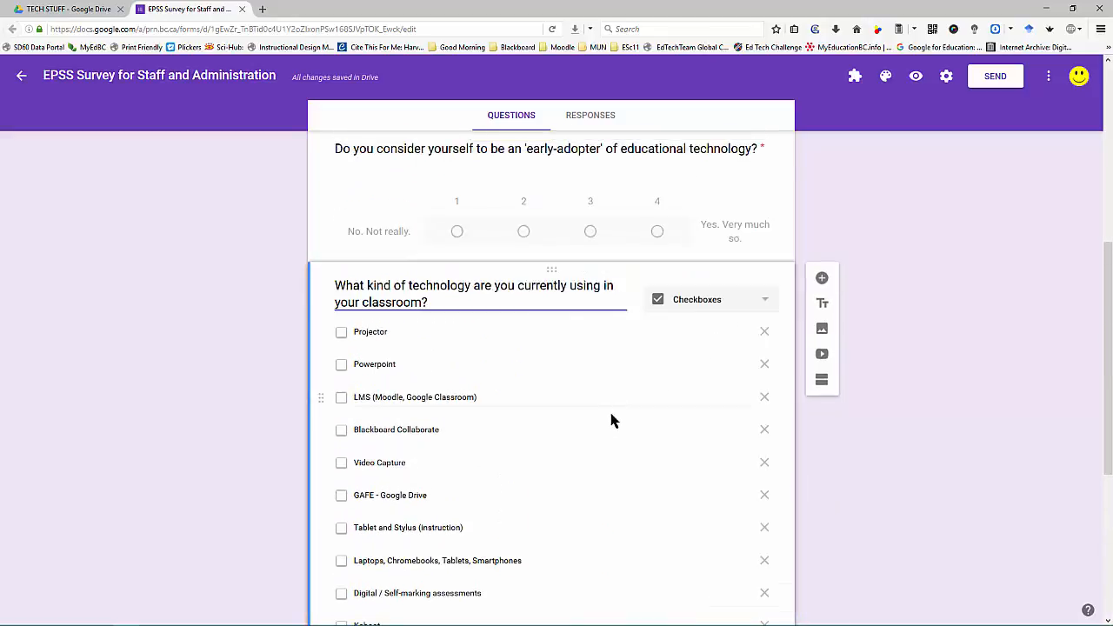
pyautogui.scroll(-3, 611, 420)
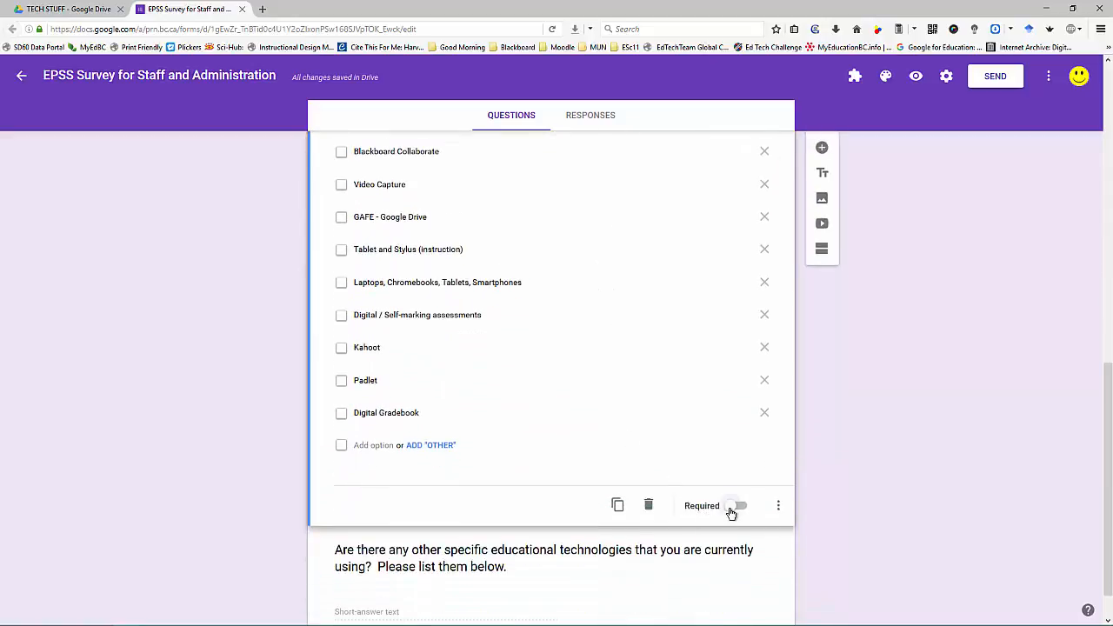
pyautogui.click(731, 511)
pyautogui.scroll(-1, 665, 482)
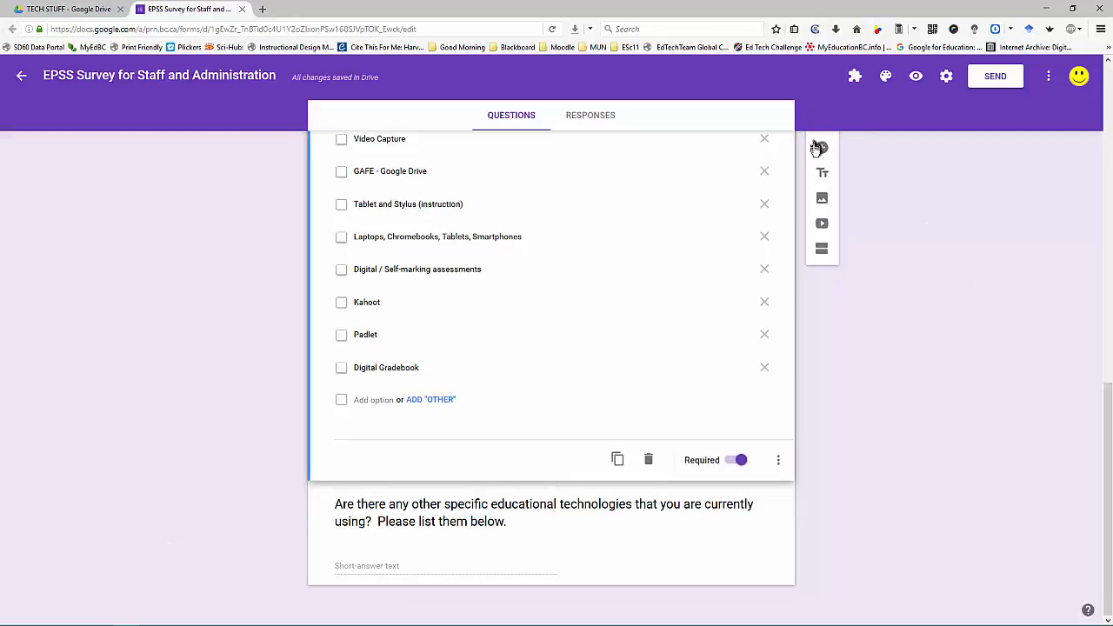
# Step: Below the short-answer question, add a Checkboxes question: 'In which areas of educational technology do you consider yourself to be skilled?'
pyautogui.click(726, 513)
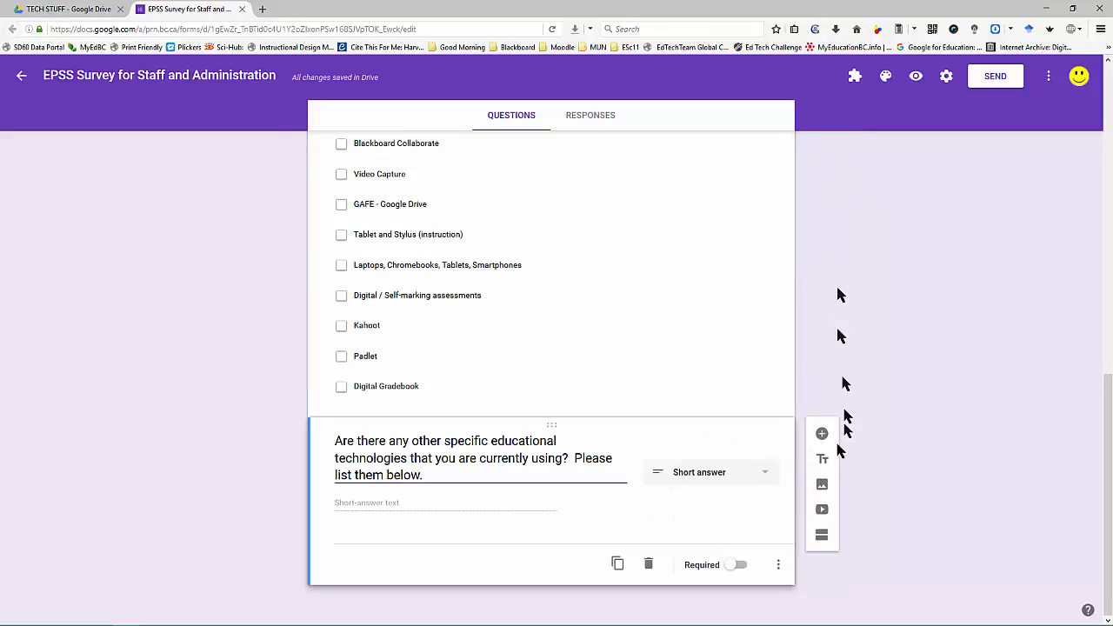
pyautogui.click(823, 435)
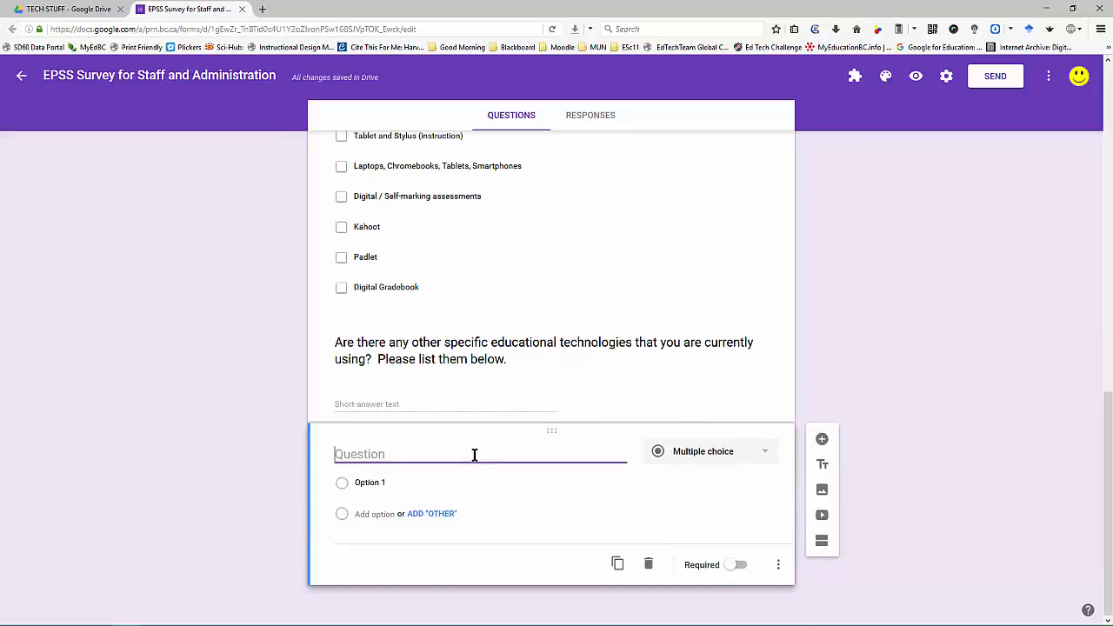
pyautogui.write('In which areas of educ')
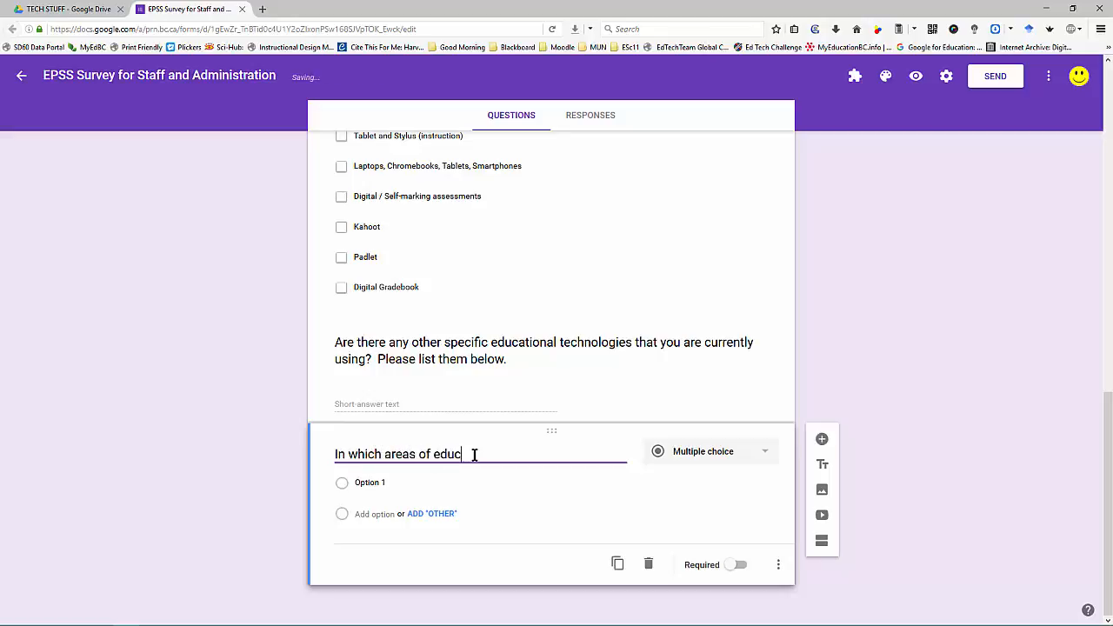
pyautogui.write('ational technology do you')
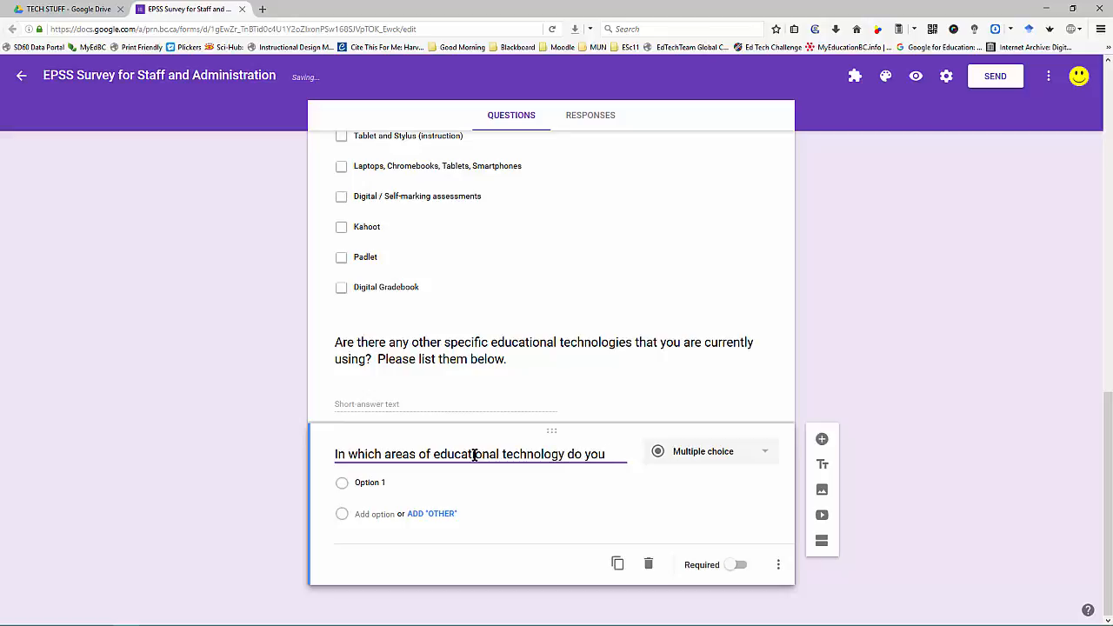
pyautogui.write(' cou')
pyautogui.press('BackSpace')
pyautogui.write('nsider')
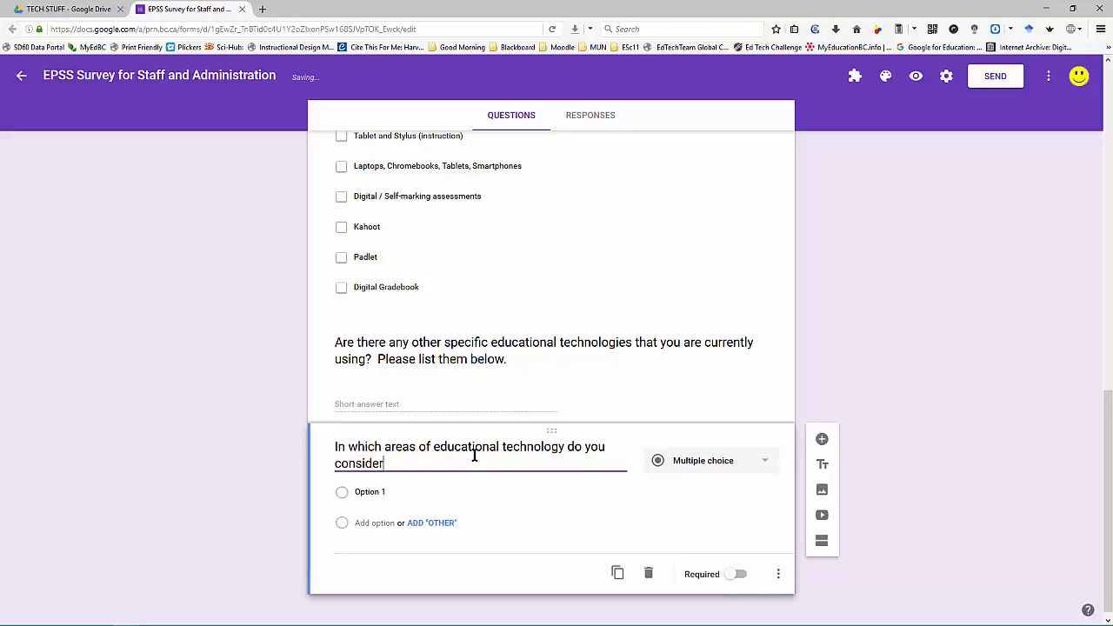
pyautogui.write(' yourself to be skilled?')
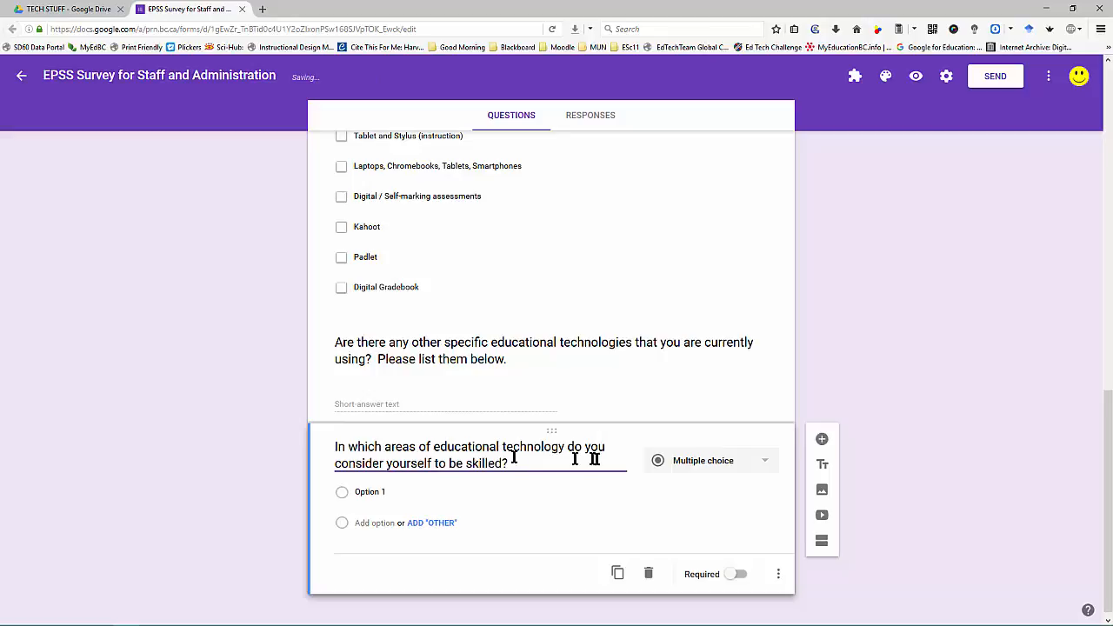
pyautogui.click(739, 466)
pyautogui.click(722, 492)
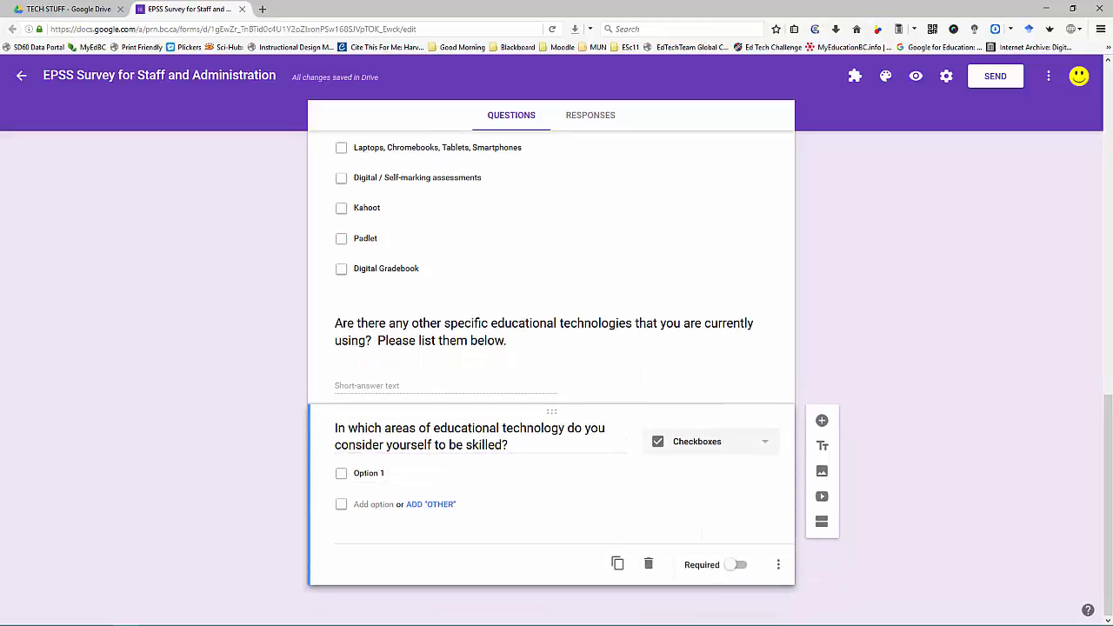
# Step: Replace Option 1 with 'Digital Lesson Creation', then add 'Digital Lesson Delivery' and 'Digital Assessment'
pyautogui.click(400, 478)
pyautogui.moveTo(400, 475); pyautogui.dragTo(339, 472)
pyautogui.write('Digital Les')
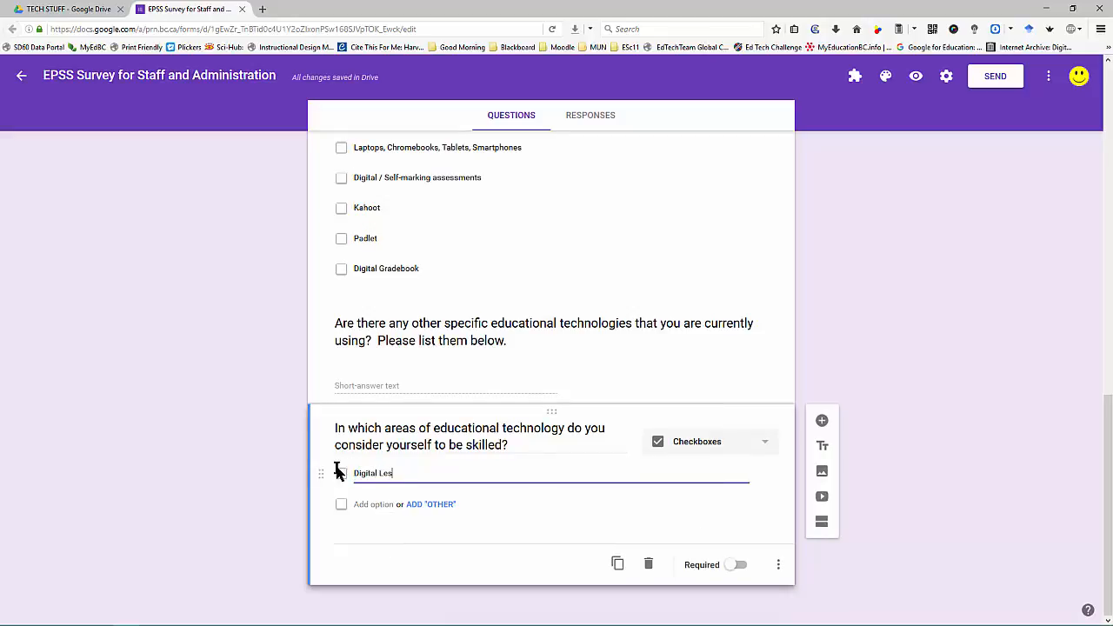
pyautogui.write('son Creation')
pyautogui.press('Return')
pyautogui.write('De')
pyautogui.write('igit')
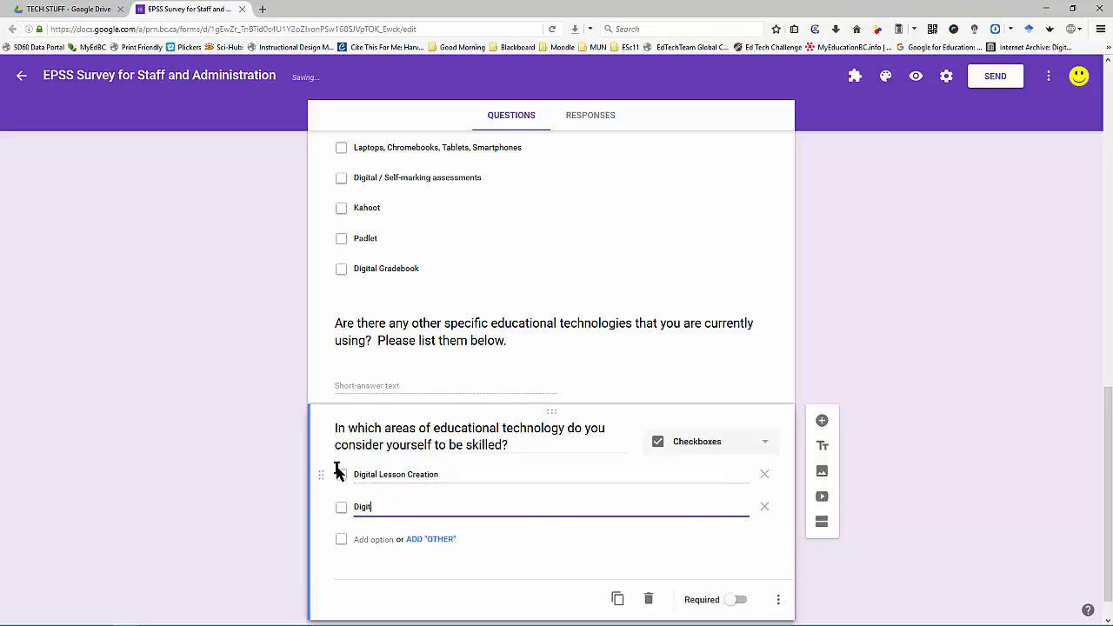
pyautogui.write('al Lesson Delivery')
pyautogui.press('Return')
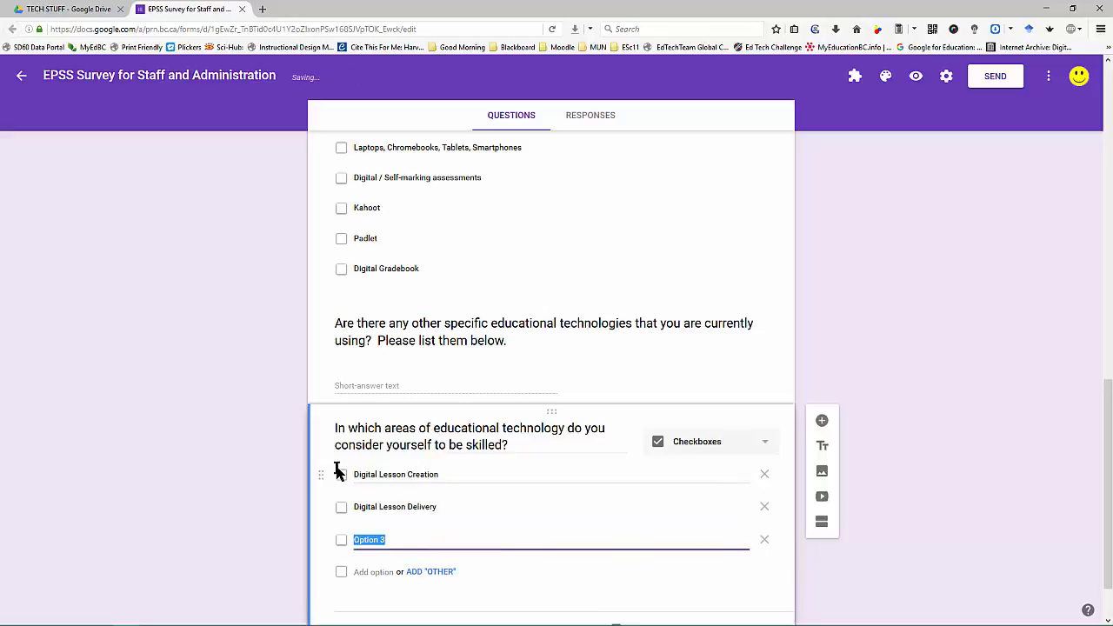
pyautogui.write('Digital Asse')
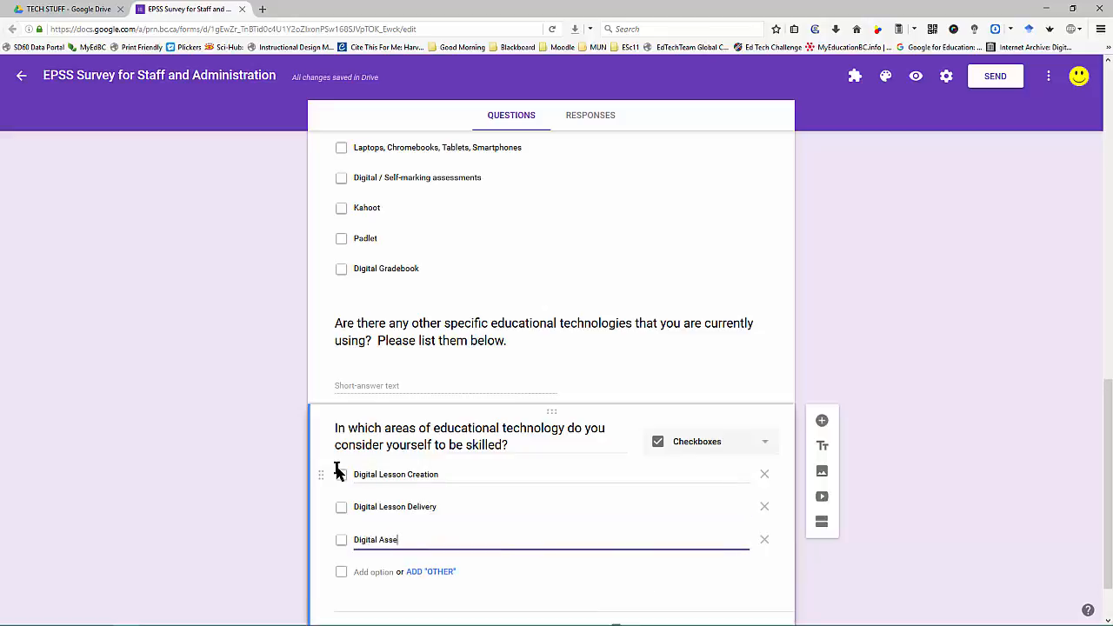
pyautogui.write('ssment')
pyautogui.press('Return')
# Step: Add options 'Multimedia / Video Creation', 'Lesson Online streaming', 'File / Fold', 'Digital Assignment Sharing' and 'Digital Assignment Marking'
pyautogui.write('Mul')
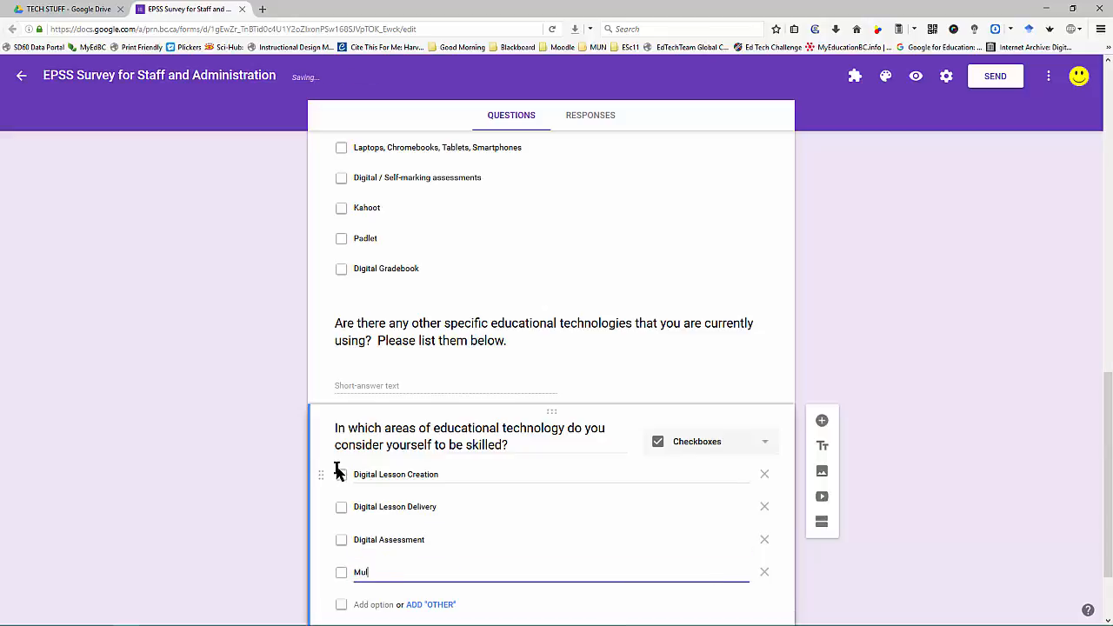
pyautogui.write('timedia / Video Creation')
pyautogui.press('Return')
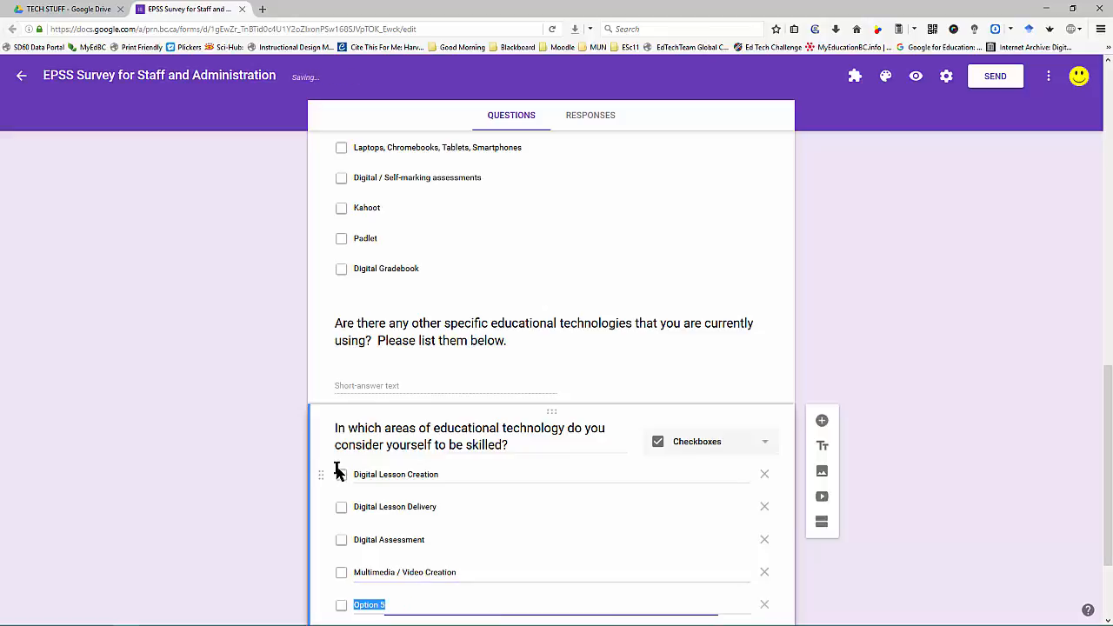
pyautogui.write('Lesson')
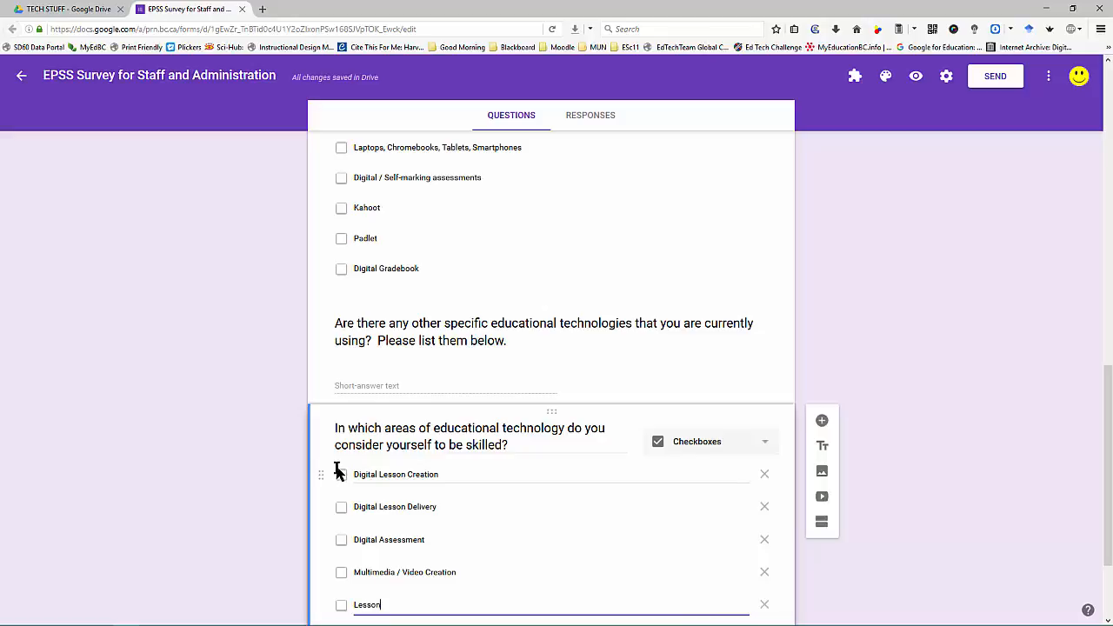
pyautogui.write(' Online streaming')
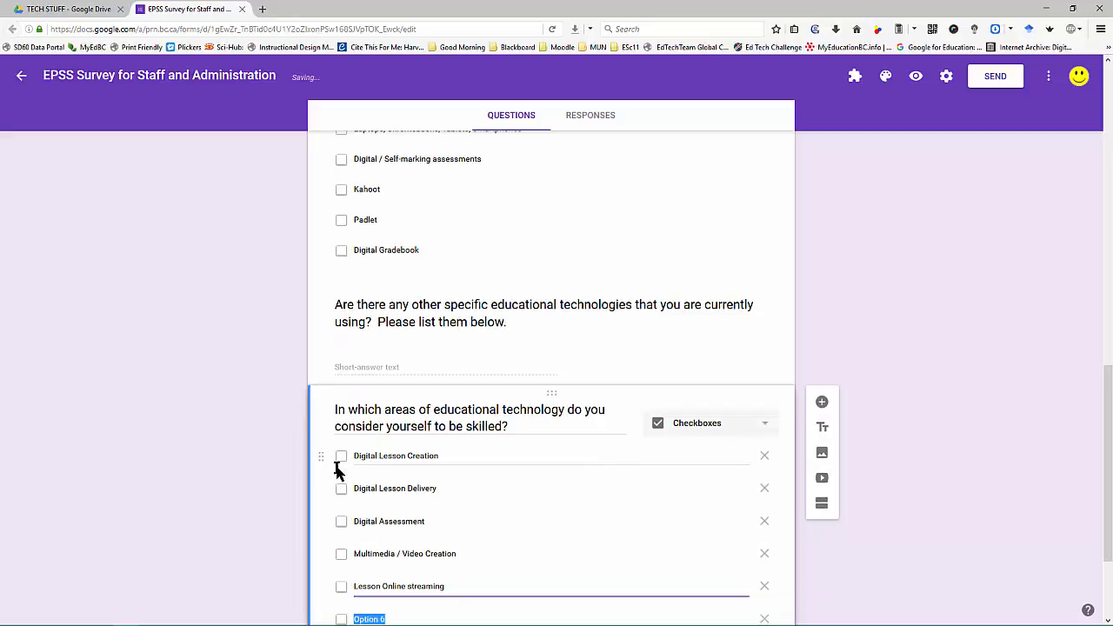
pyautogui.press('Return')
pyautogui.write('File / Folder Management')
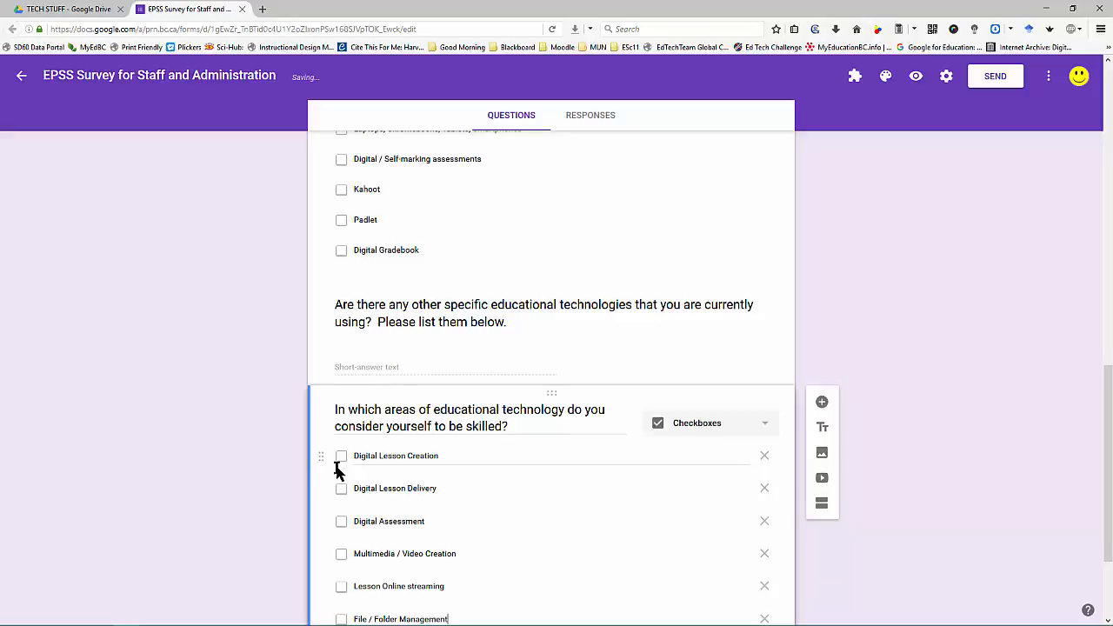
pyautogui.press('Return')
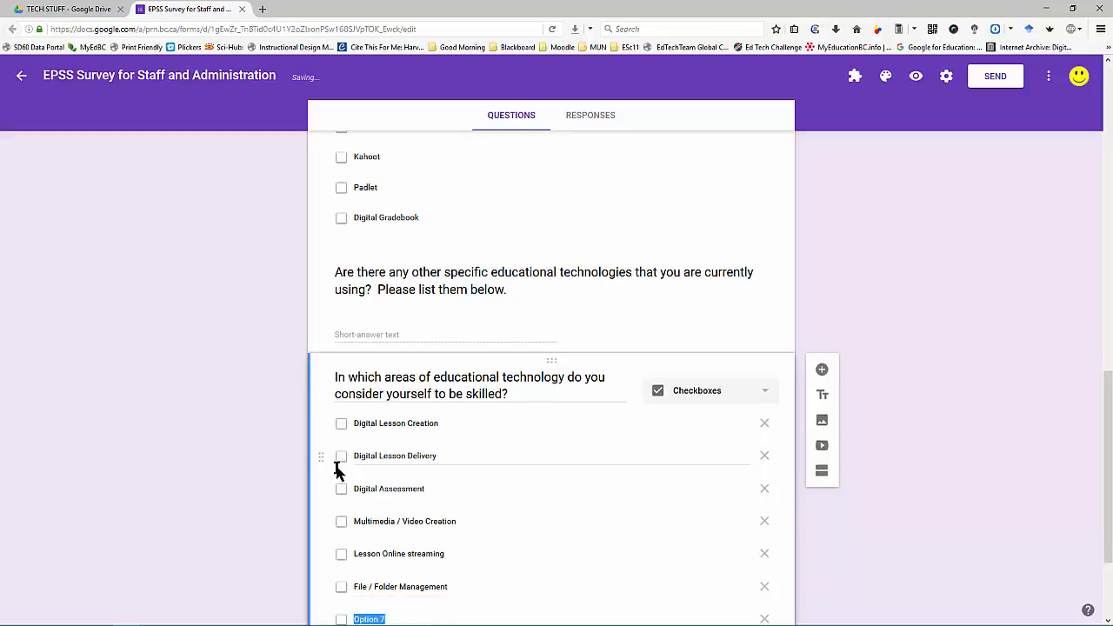
pyautogui.write('Digital Asses')
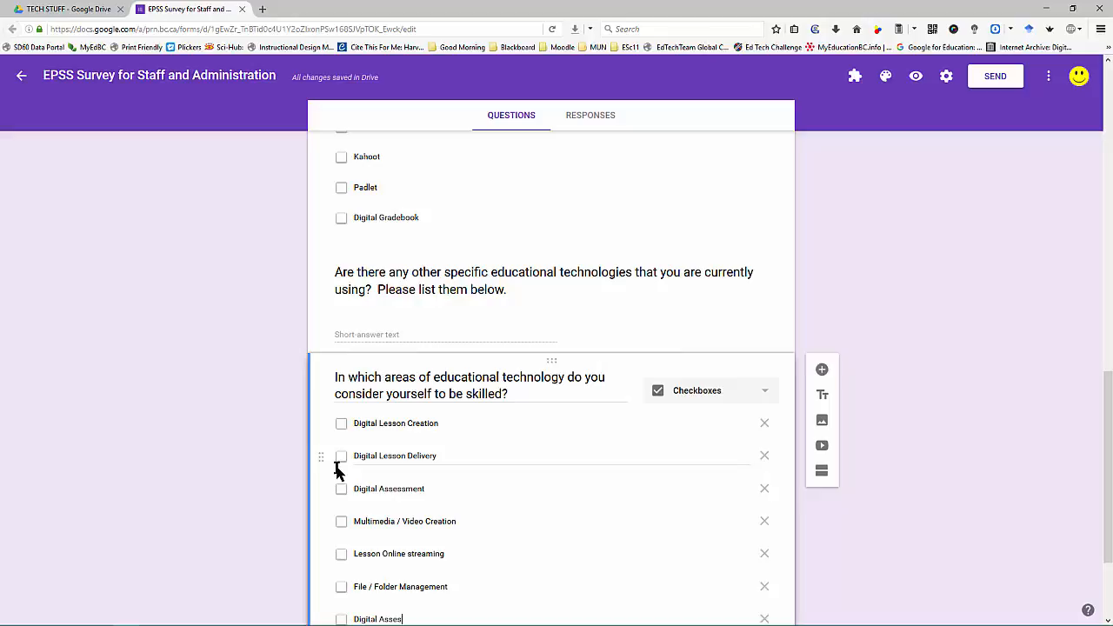
pyautogui.press('BackSpace')
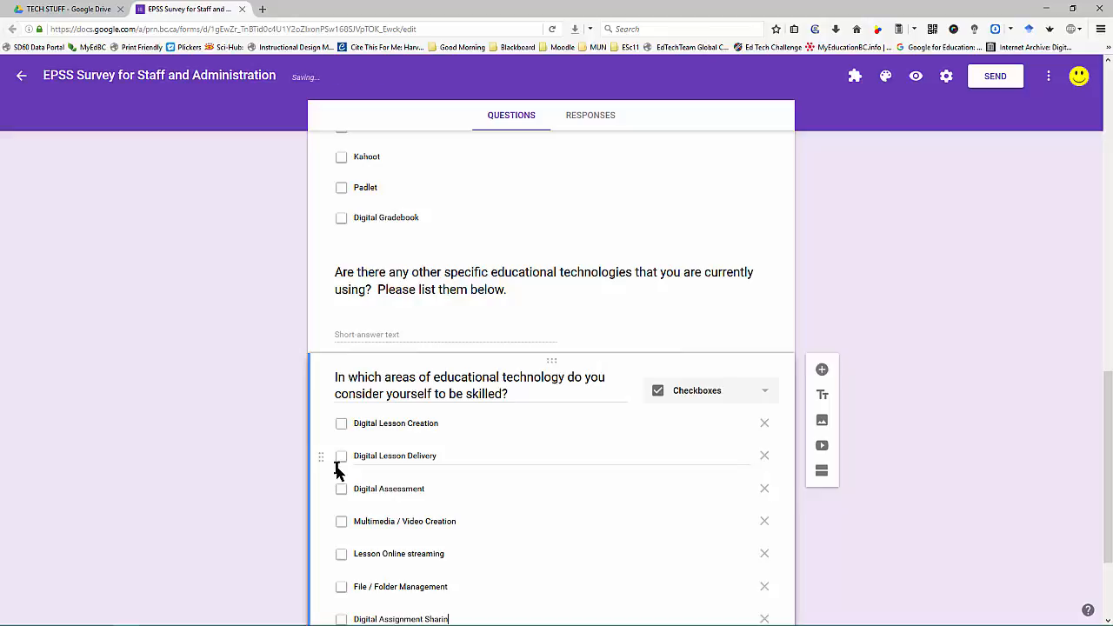
pyautogui.write('g')
pyautogui.press('Return')
pyautogui.write('Digital A')
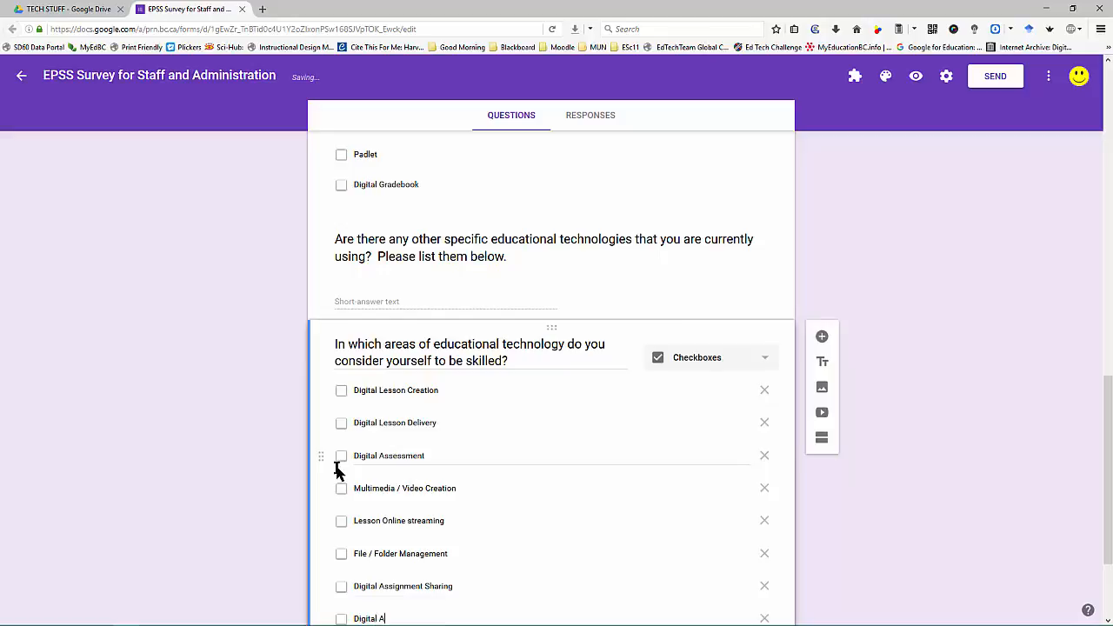
pyautogui.write('ssignment Marking')
pyautogui.scroll(-3, 355, 440)
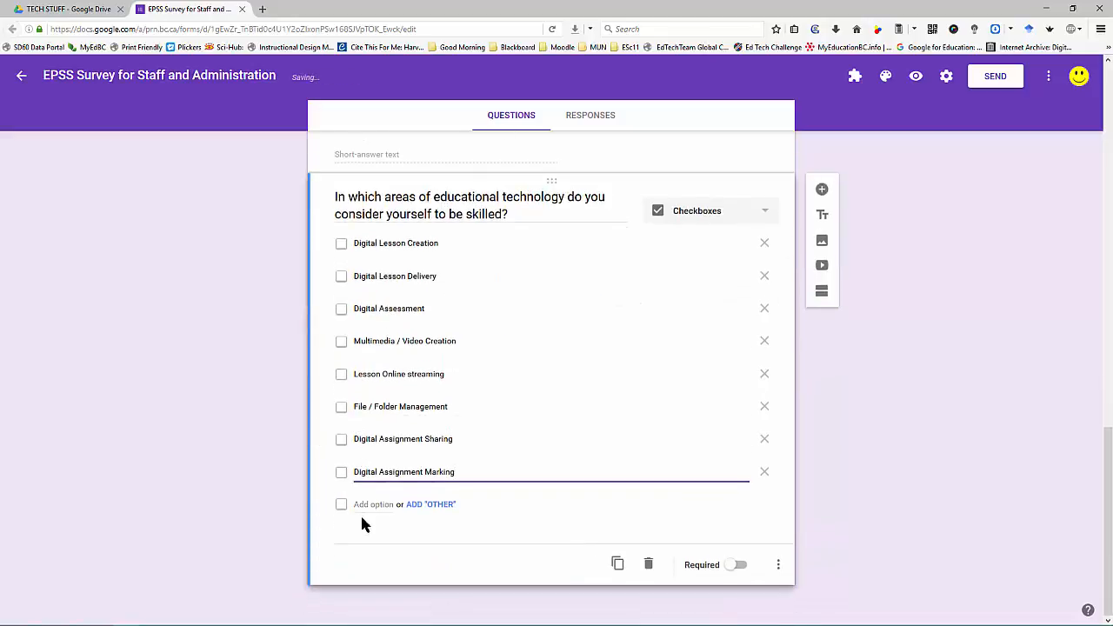
# Step: Add an Other choice, duplicate the question, and reword the copy's ending to 'would you like to increase your skill level?'
pyautogui.click(444, 512)
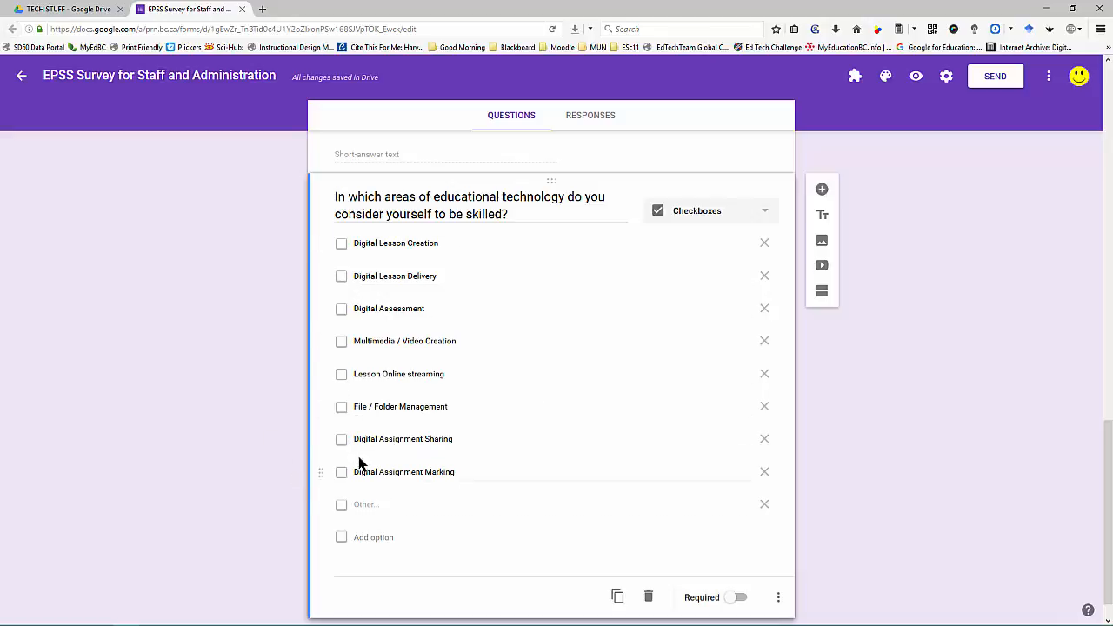
pyautogui.click(617, 598)
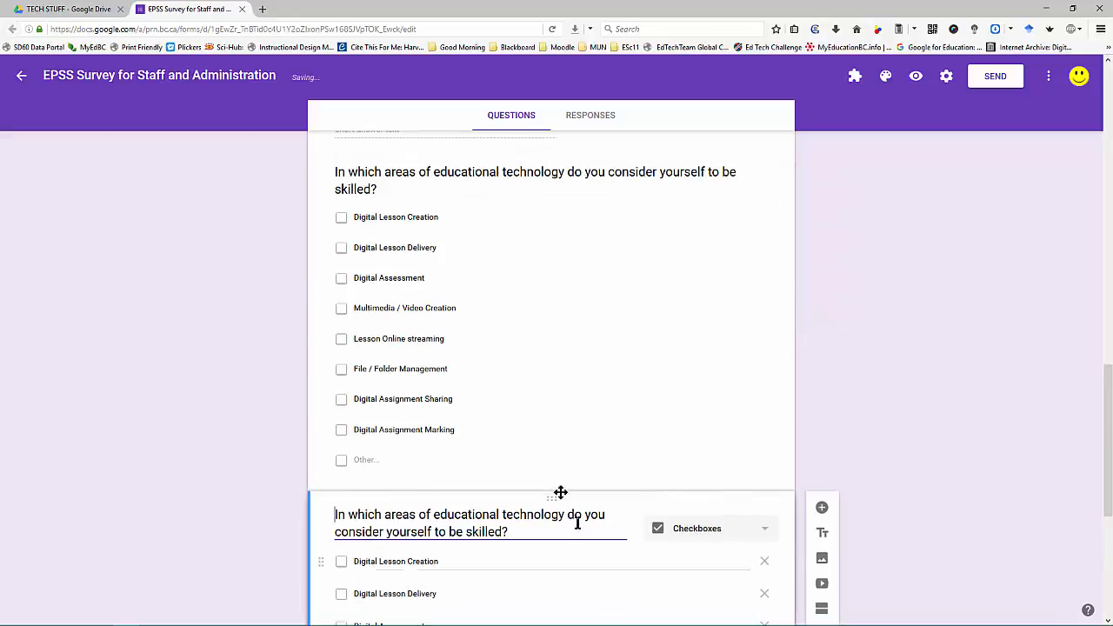
pyautogui.scroll(-2, 506, 425)
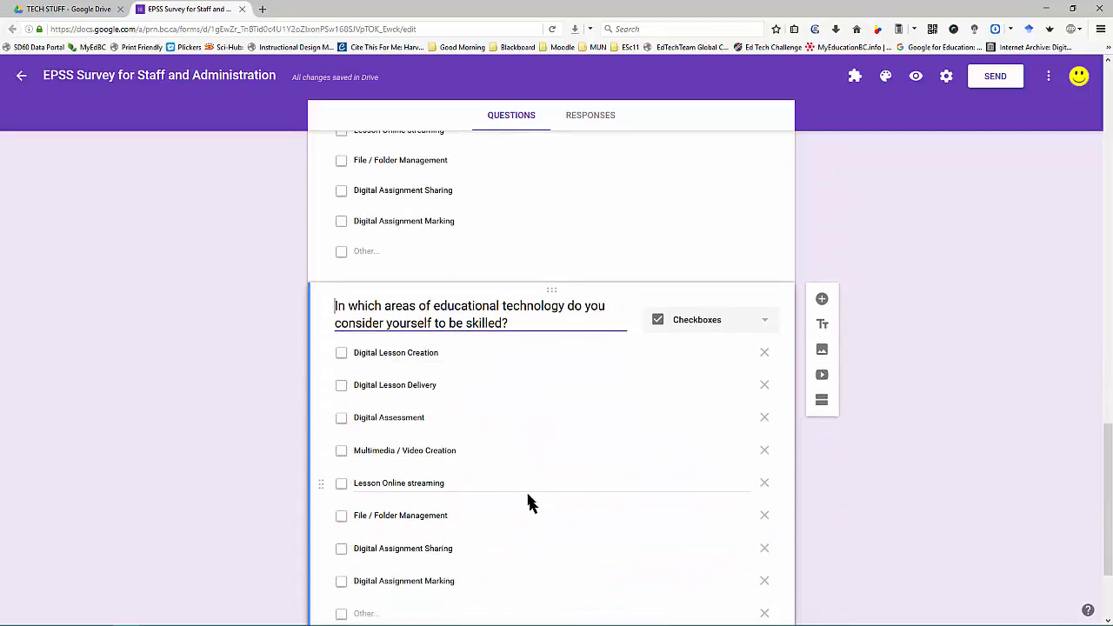
pyautogui.scroll(3, 525, 490)
pyautogui.scroll(1, 514, 466)
pyautogui.scroll(-5, 486, 412)
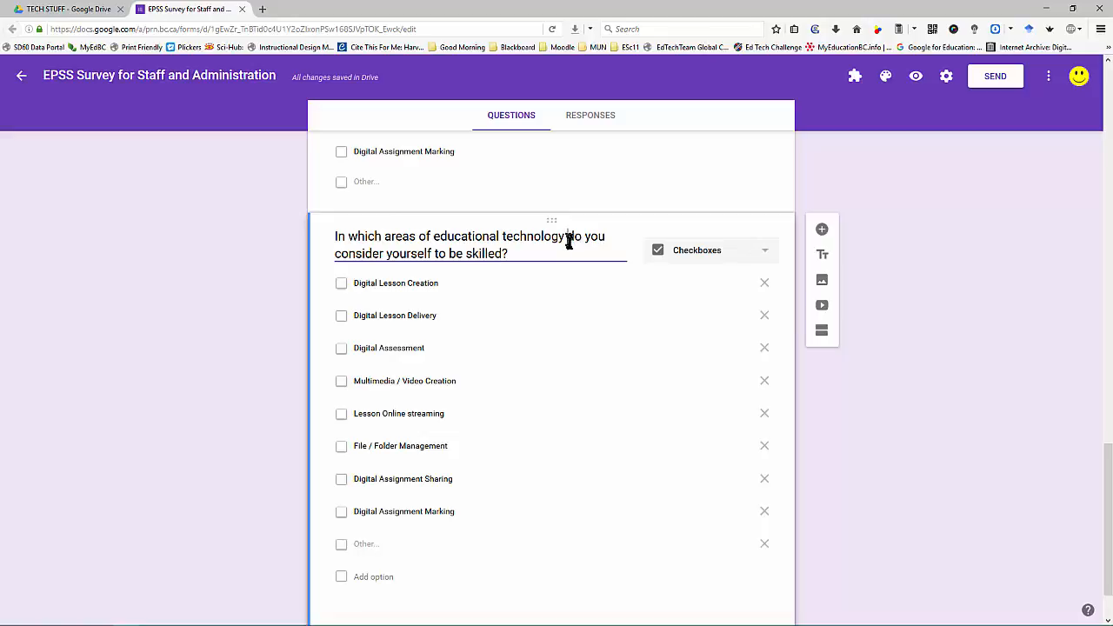
pyautogui.moveTo(567, 237); pyautogui.dragTo(569, 253)
pyautogui.write('would ')
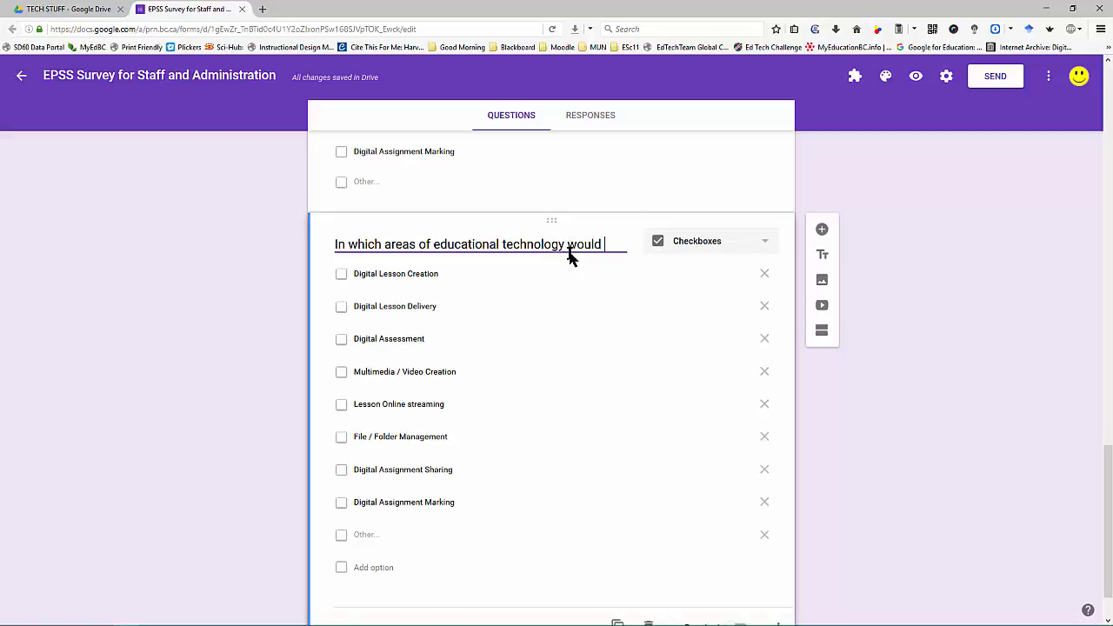
pyautogui.write('you like to in')
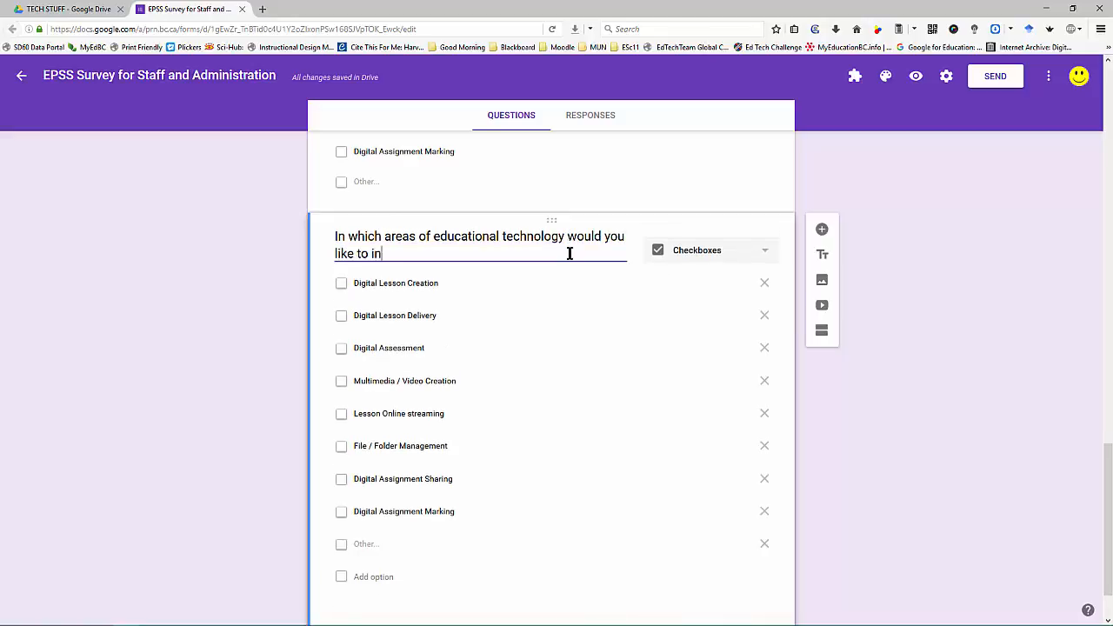
pyautogui.write('crease your skill level?')
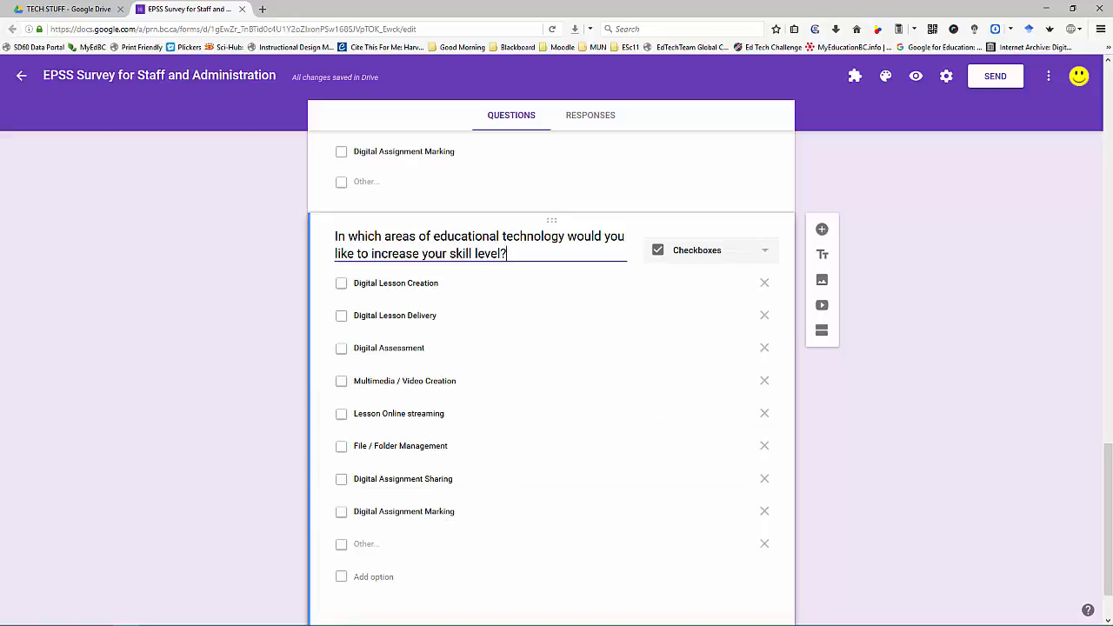
# Step: Add 'Would you consider joining the development team for an EPSS at our school' with answers Yes! and NO
pyautogui.click(822, 229)
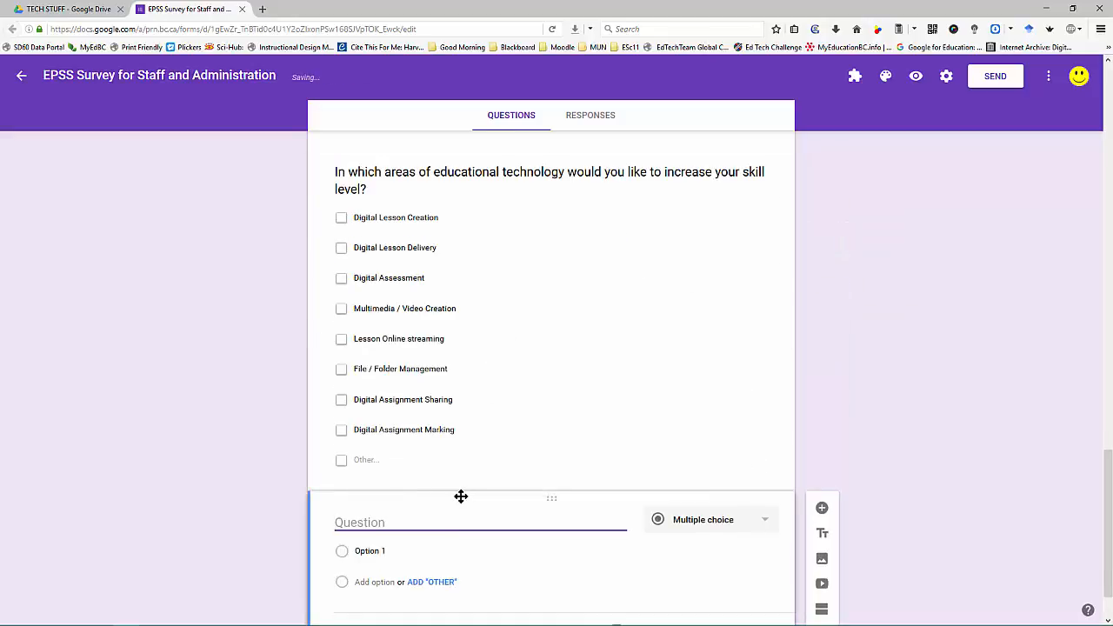
pyautogui.write('Would you consider')
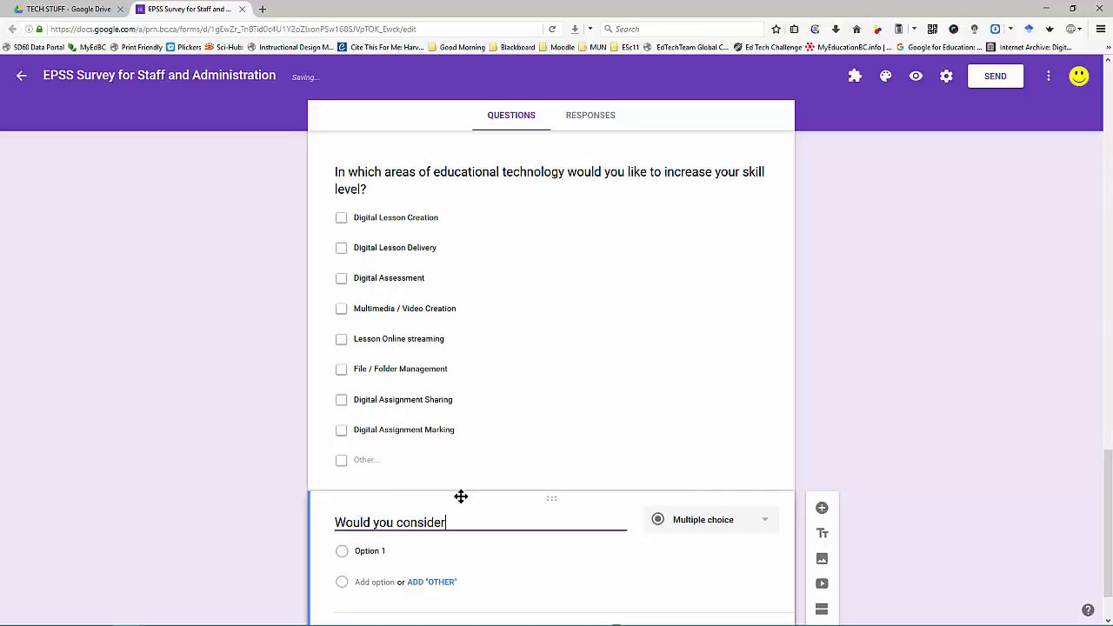
pyautogui.write(' joining the development ')
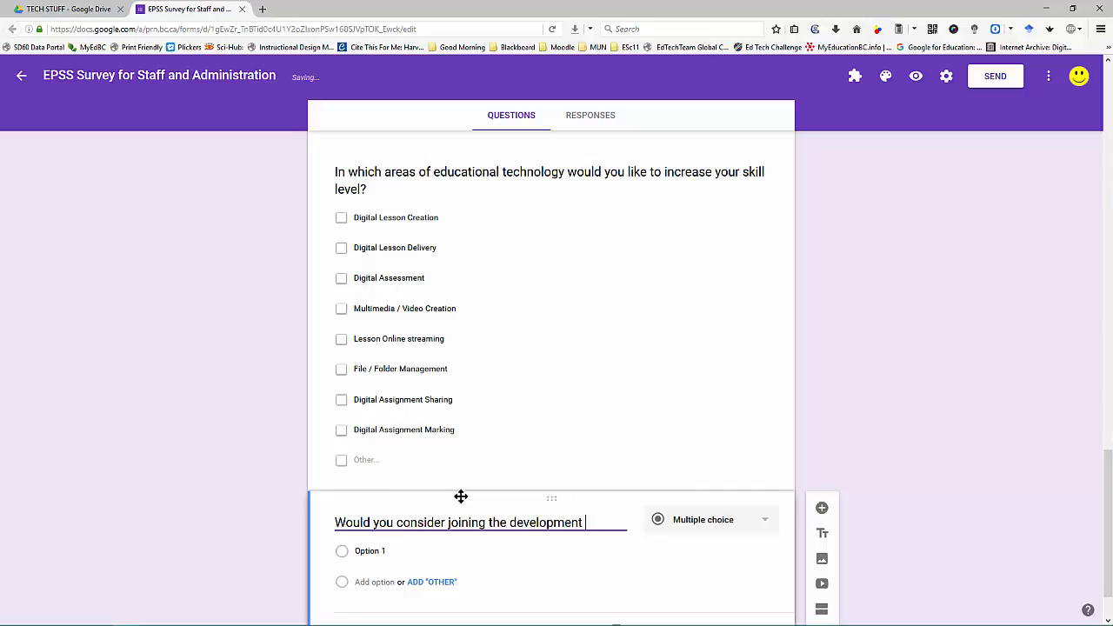
pyautogui.write('team for an ')
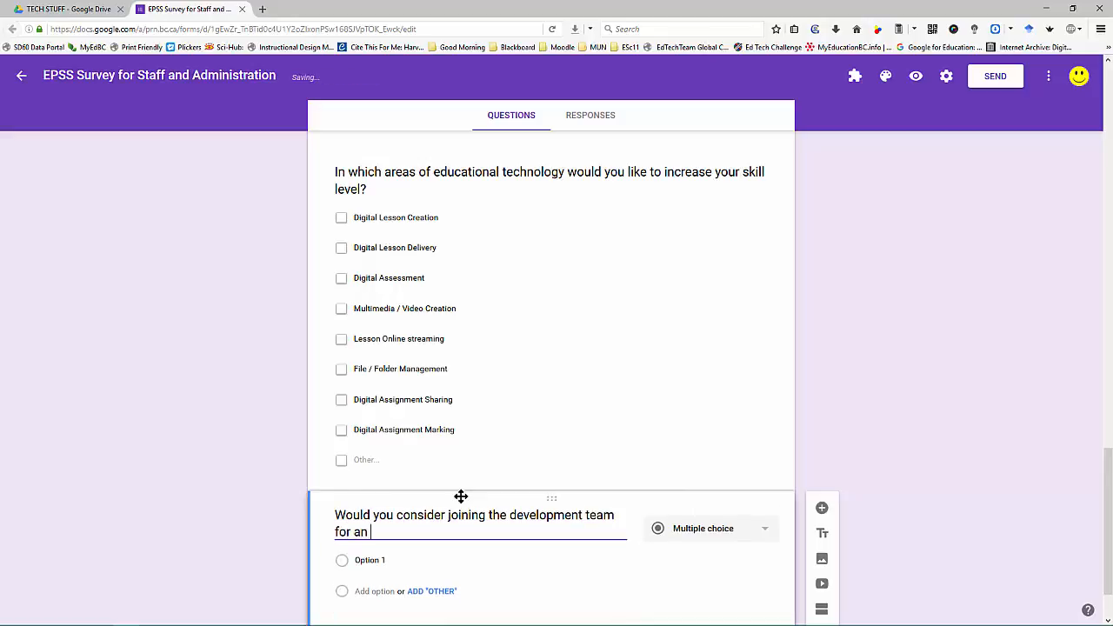
pyautogui.write('EPSS at our school')
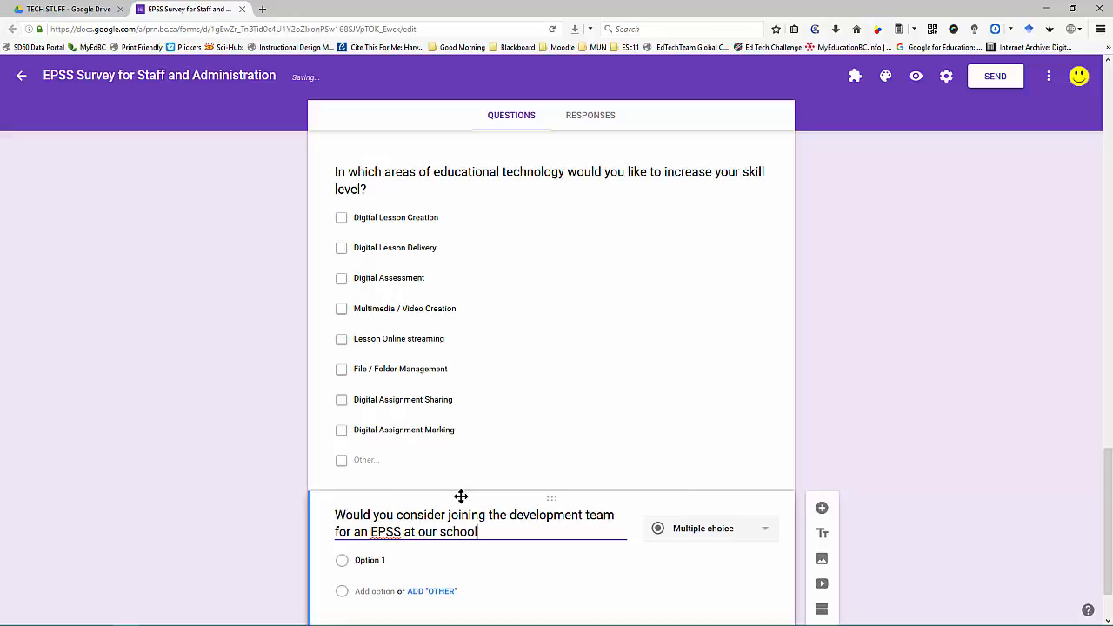
pyautogui.scroll(-2, 454, 491)
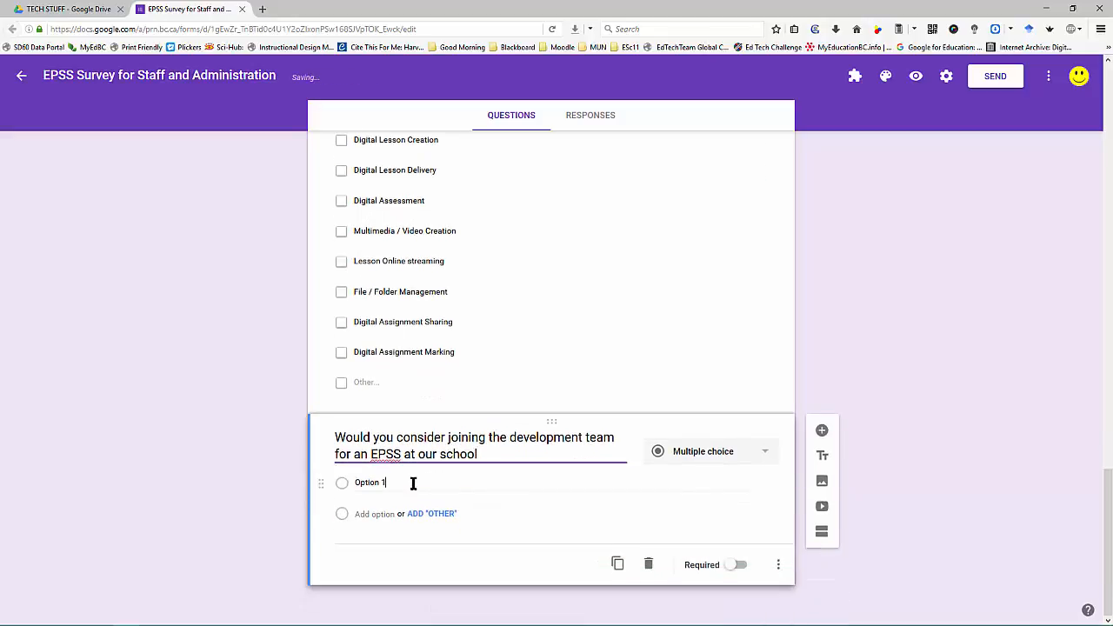
pyautogui.doubleClick(411, 484)
pyautogui.moveTo(412, 483); pyautogui.dragTo(355, 488)
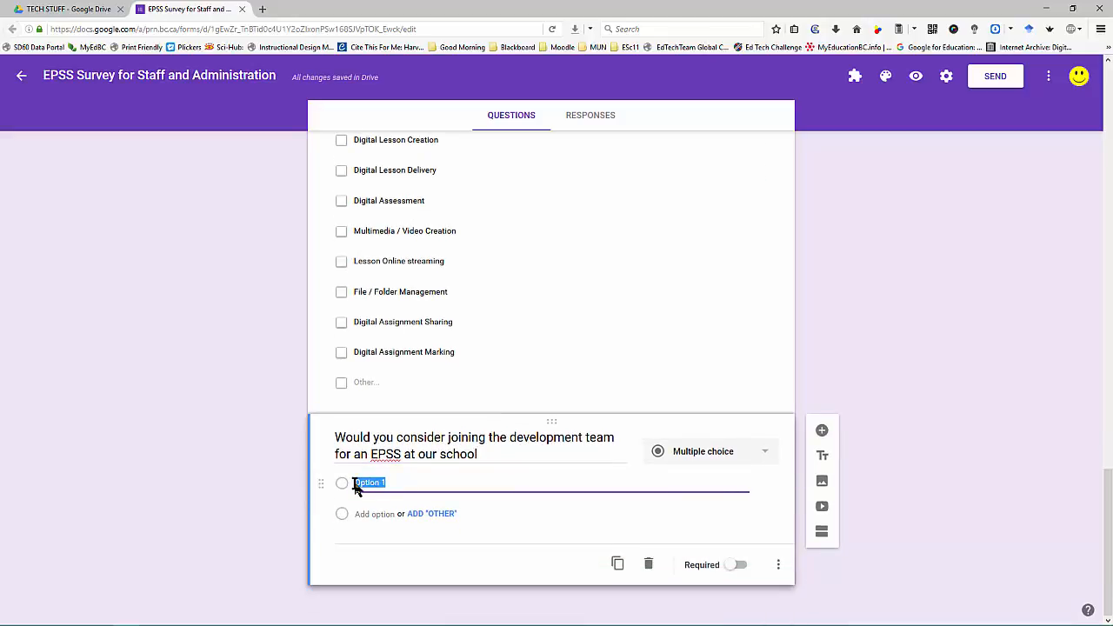
pyautogui.write('Yes!')
pyautogui.press('Return')
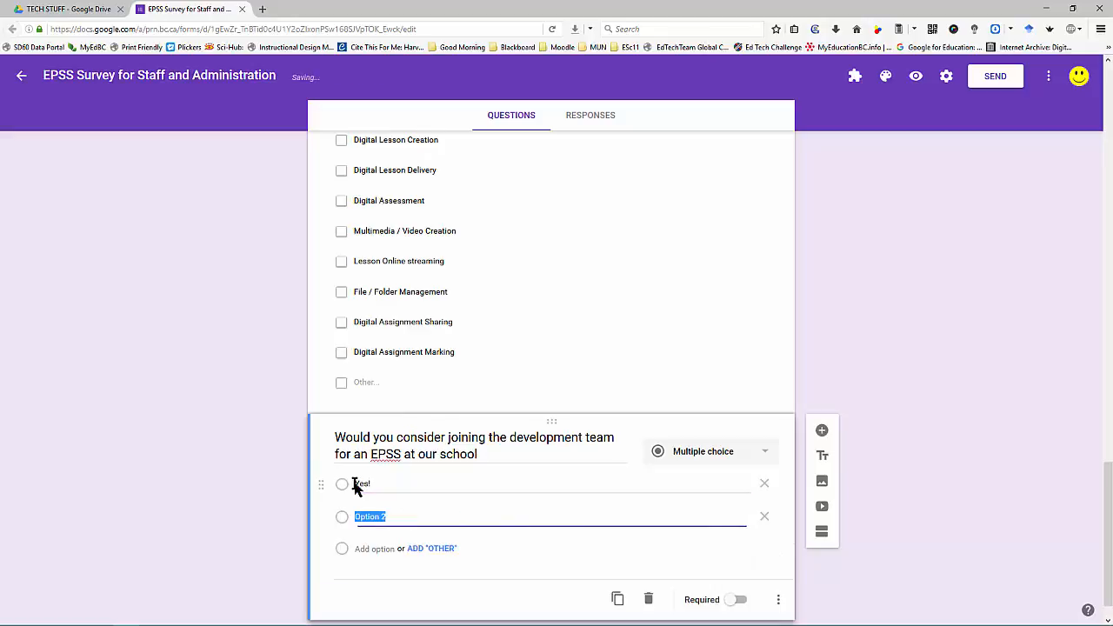
pyautogui.write('NO')
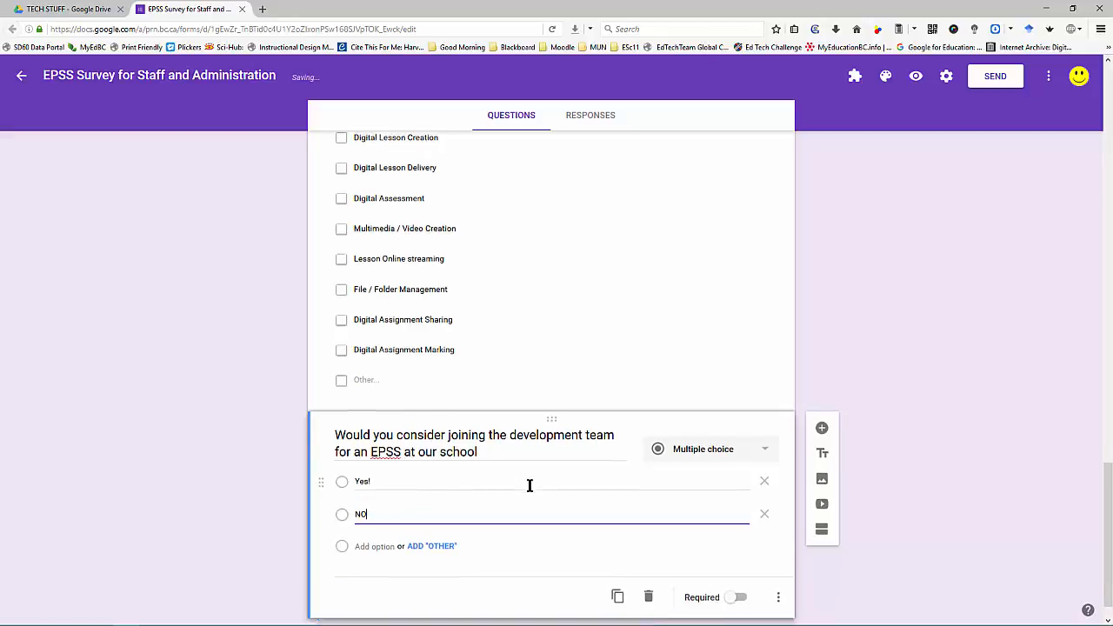
pyautogui.scroll(-1, 529, 486)
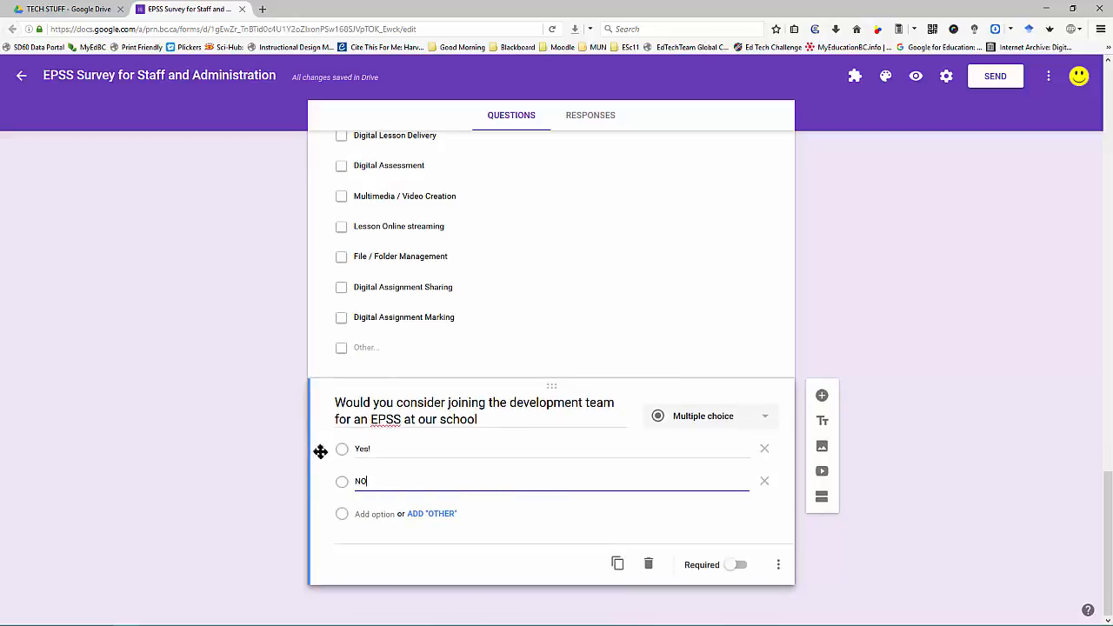
pyautogui.click(386, 449)
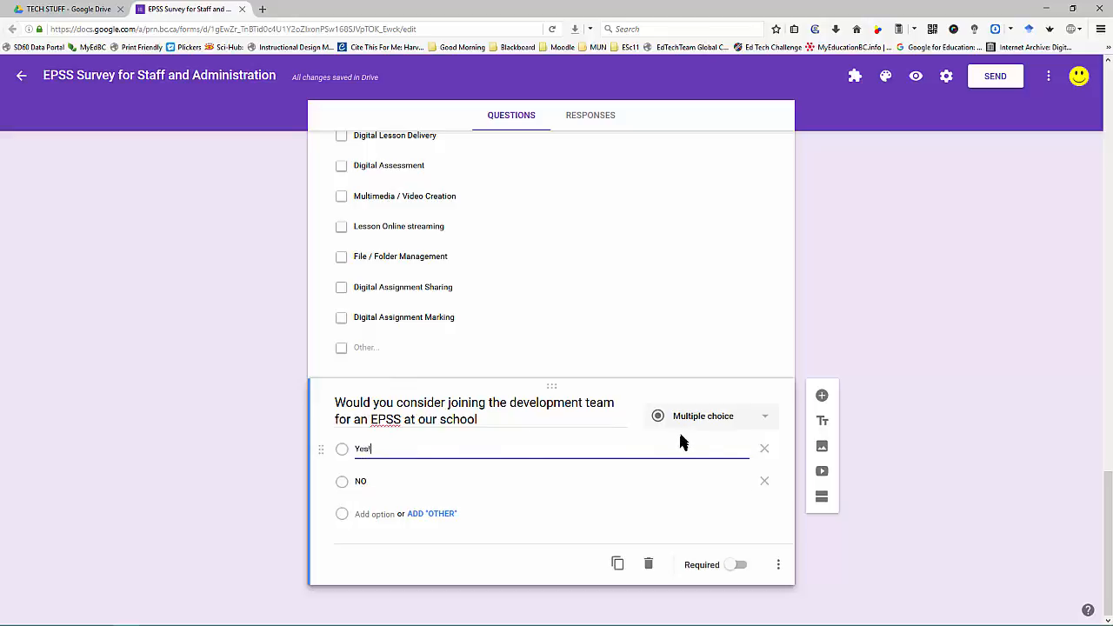
# Step: Enable 'Go to section based on answer' and add a new section titled 'EPSS Development Team'
pyautogui.click(779, 569)
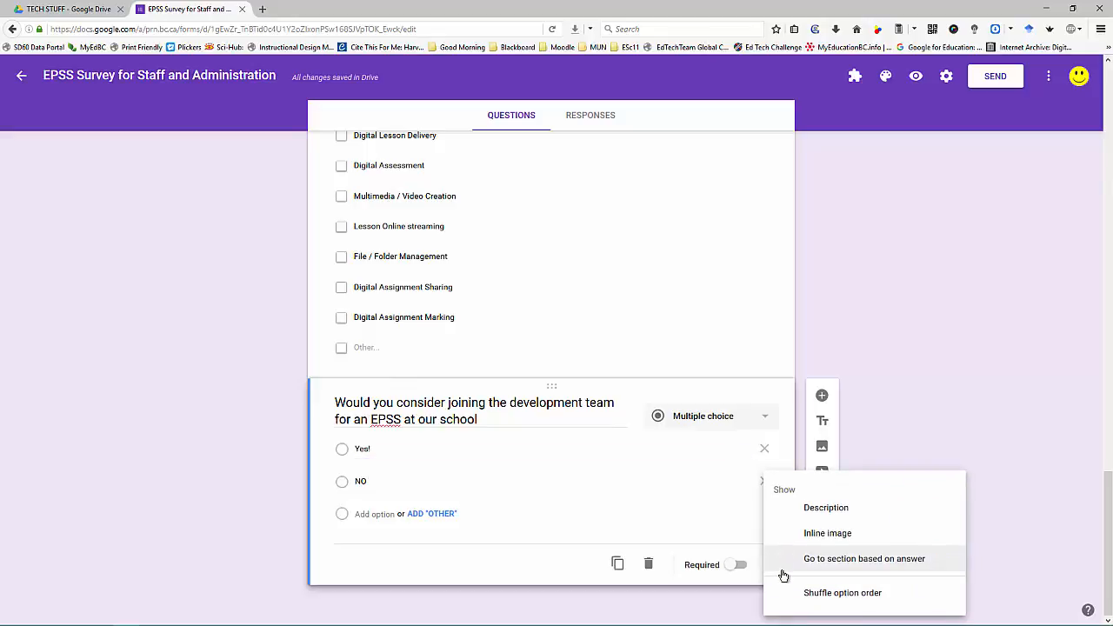
pyautogui.click(888, 562)
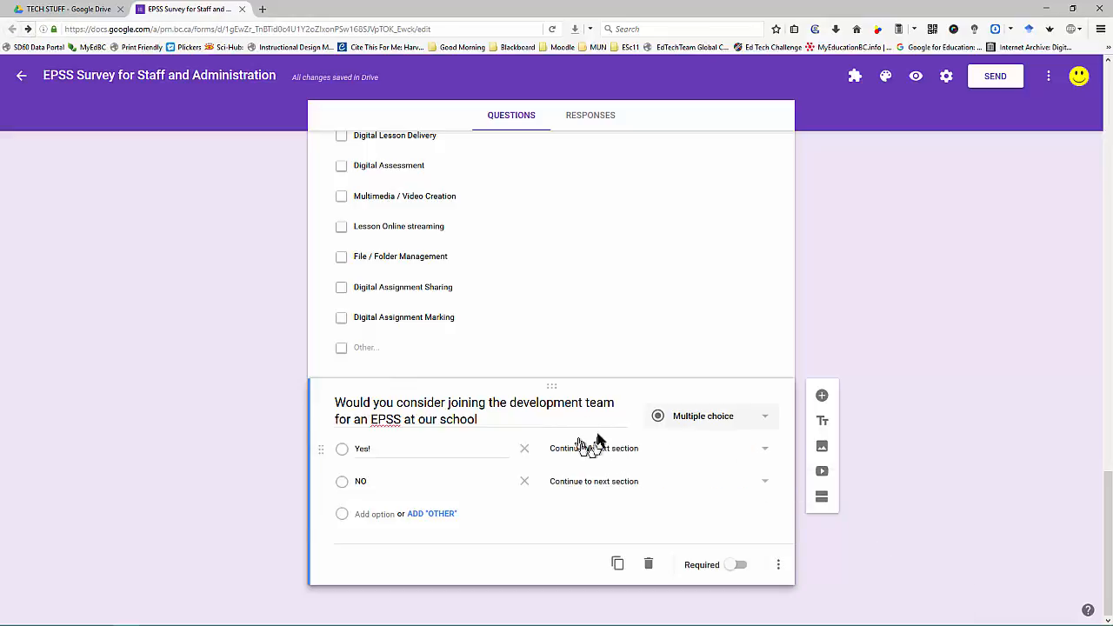
pyautogui.click(822, 497)
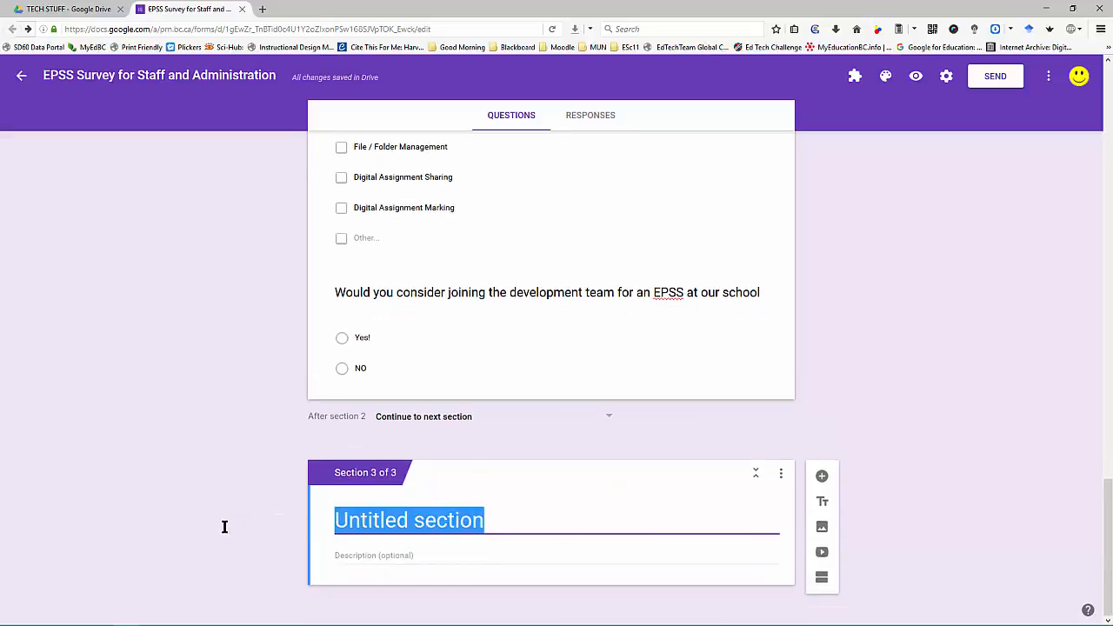
pyautogui.write('EPSS')
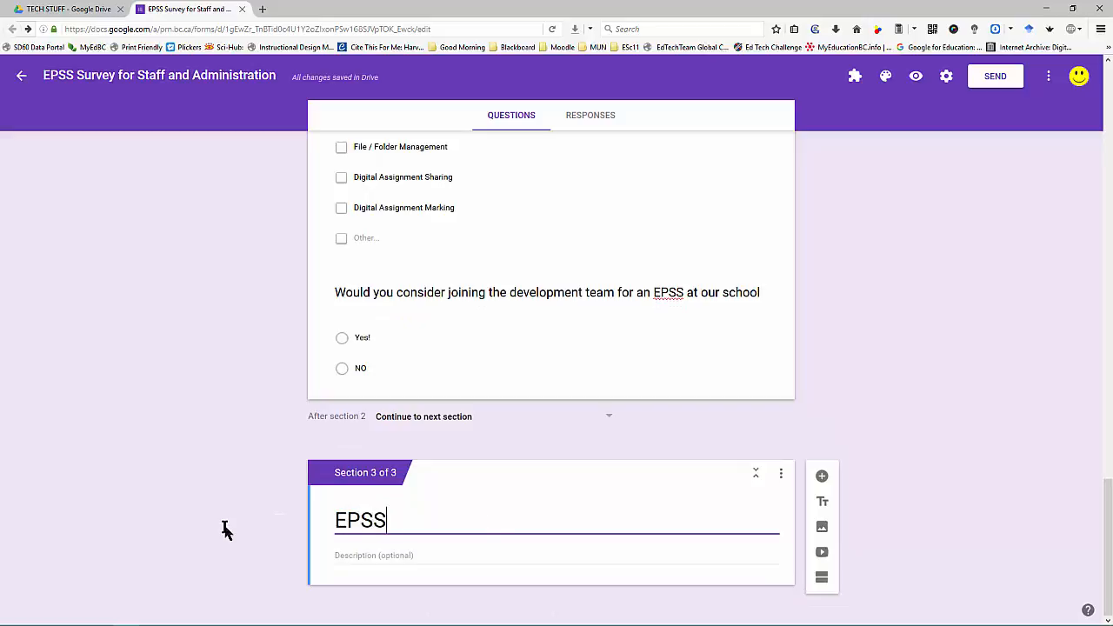
pyautogui.write(' Dev')
pyautogui.write('mne')
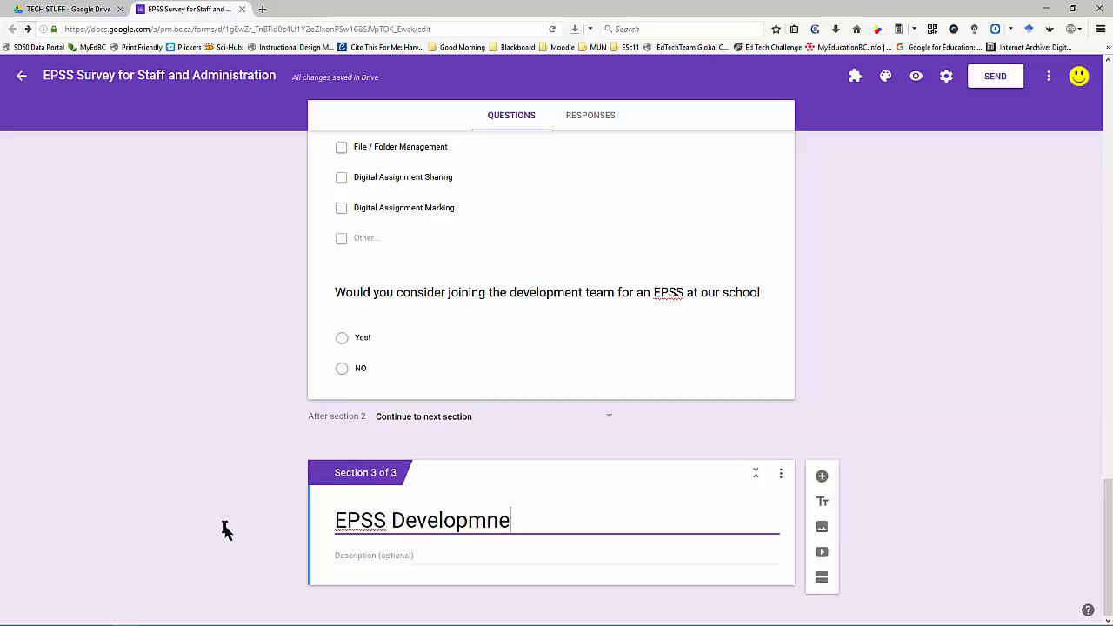
pyautogui.press('BackSpace')
pyautogui.press('BackSpace')
pyautogui.write('ent Team')
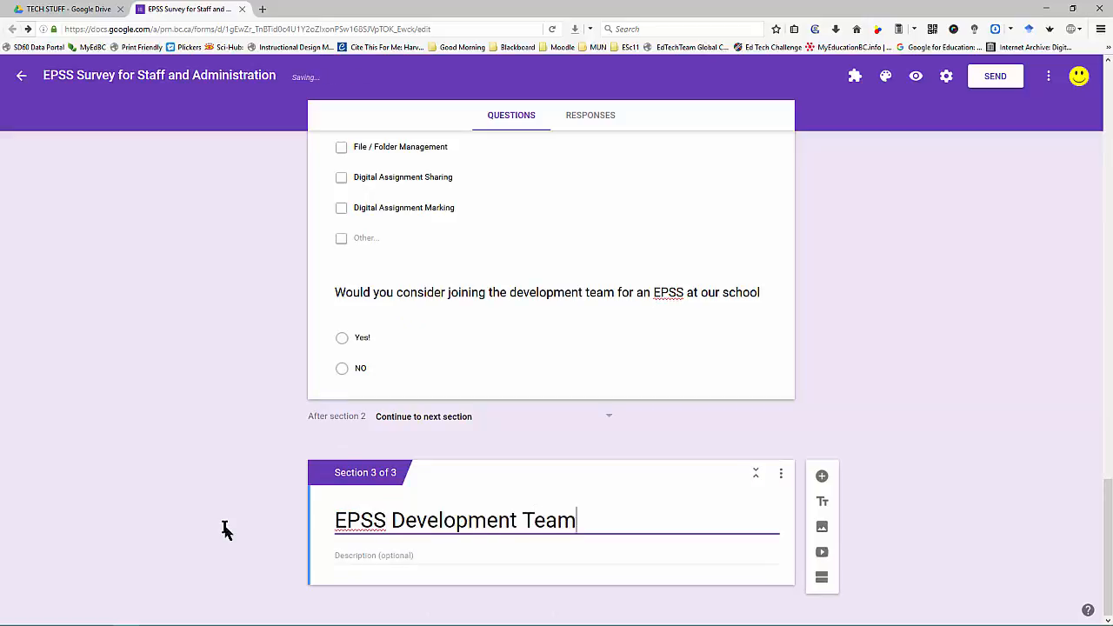
# Step: Route Yes! answers to the EPSS Development Team section and NO answers to Submit form
pyautogui.click(551, 336)
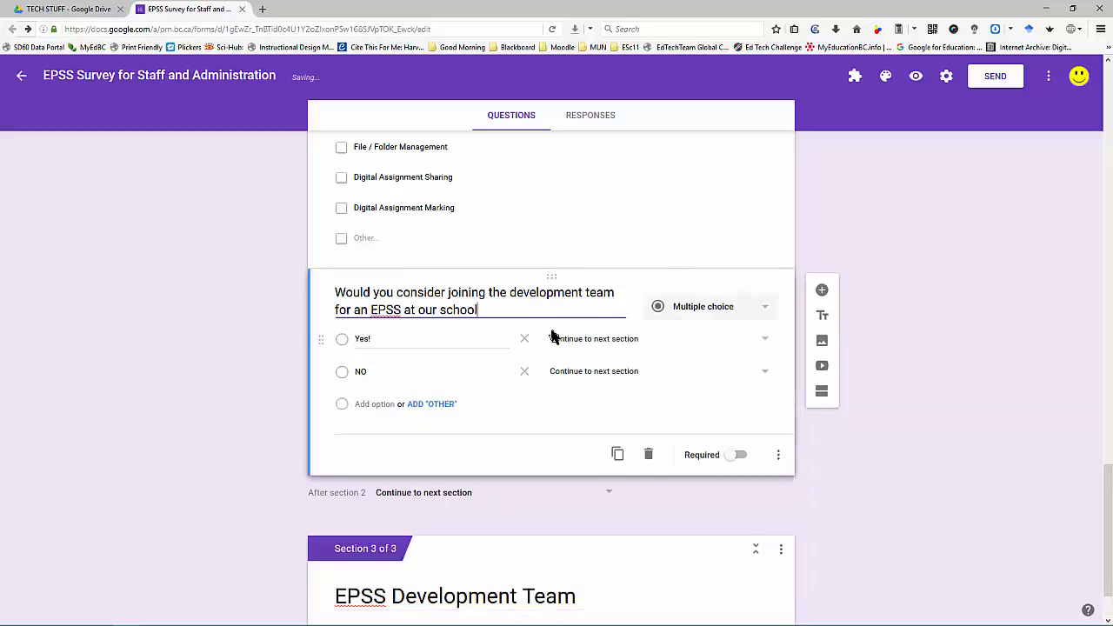
pyautogui.click(619, 341)
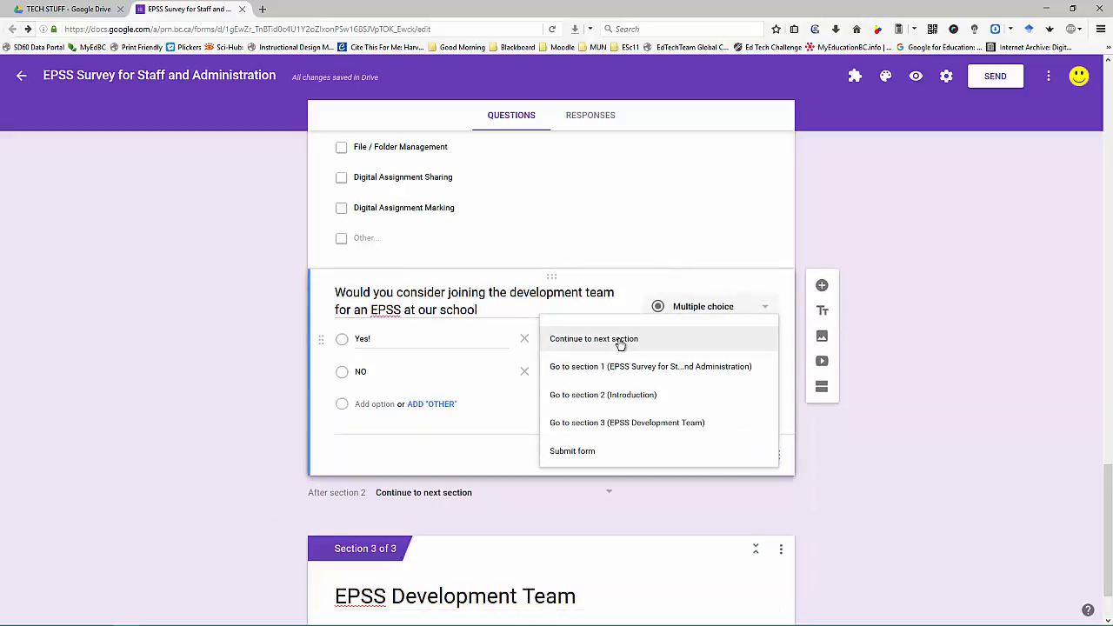
pyautogui.click(615, 423)
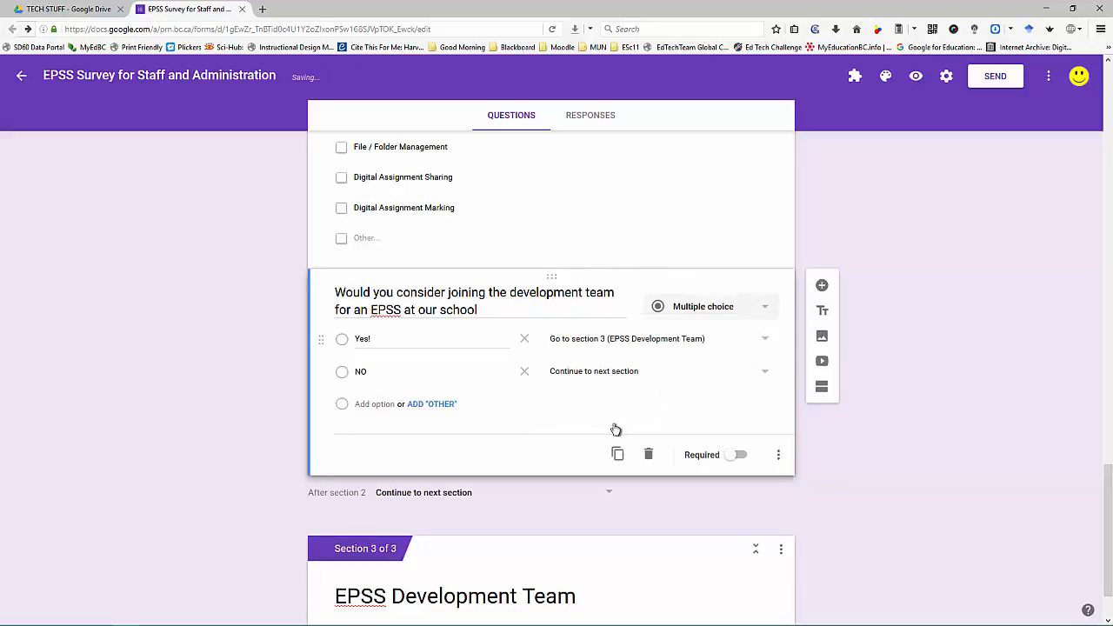
pyautogui.click(627, 374)
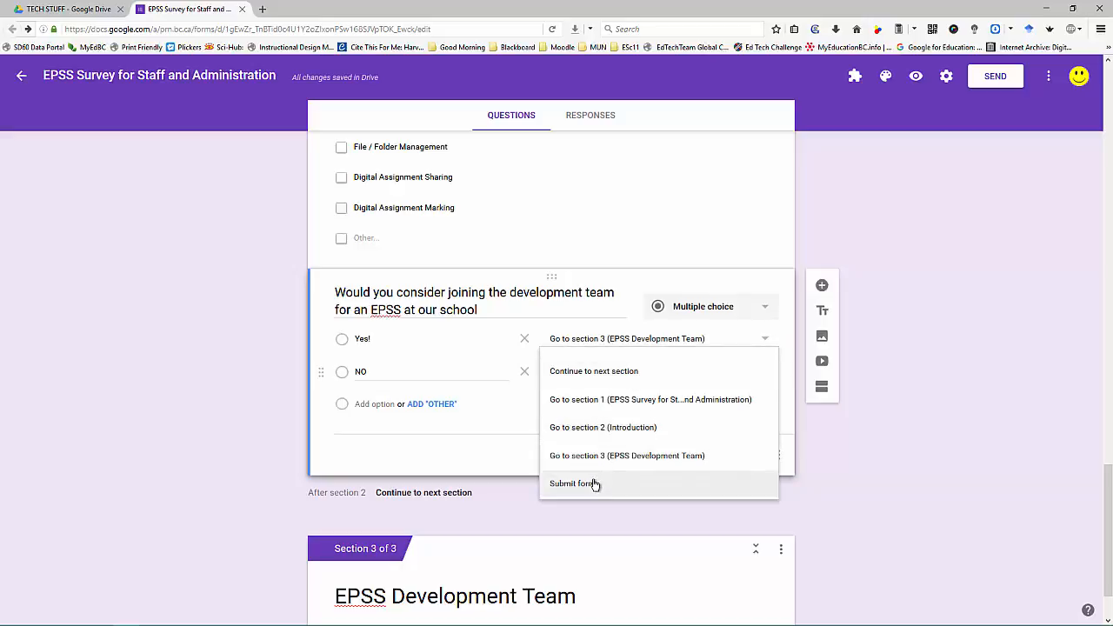
pyautogui.click(595, 484)
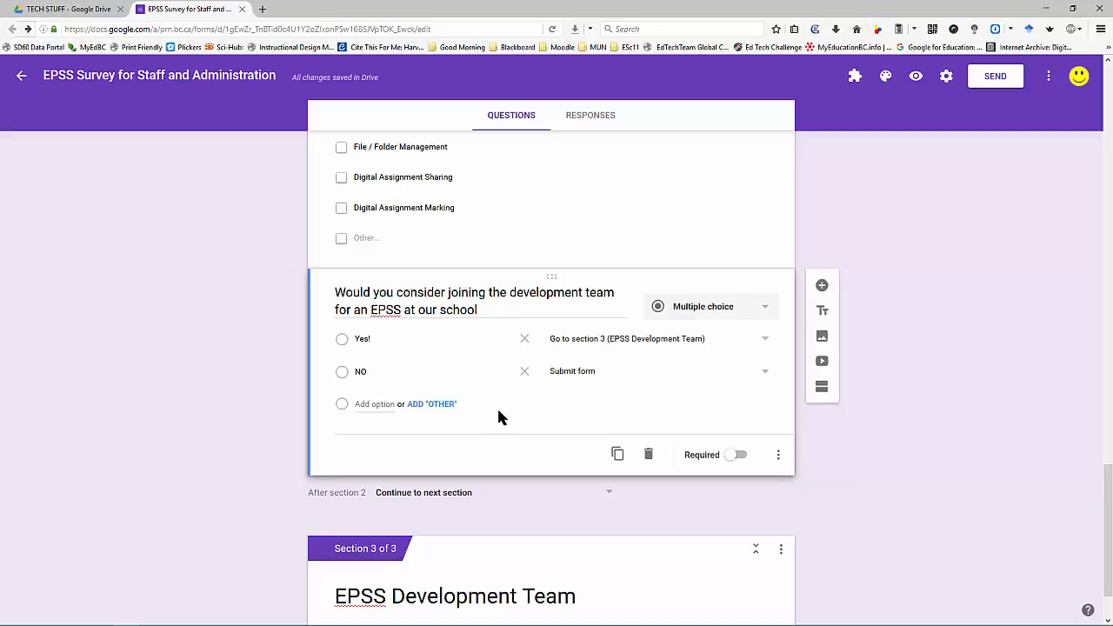
# Step: Reword the NO answer to No, make the question required, and add a question to Section 3
pyautogui.click(391, 371)
pyautogui.click(736, 457)
pyautogui.scroll(-2, 700, 422)
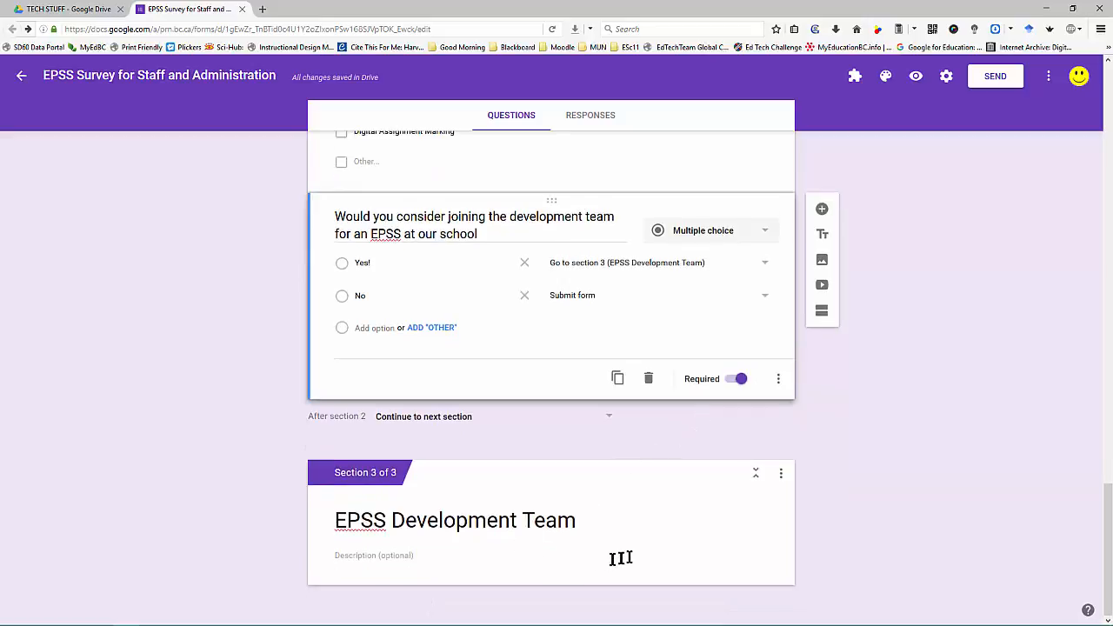
pyautogui.click(698, 556)
pyautogui.click(822, 479)
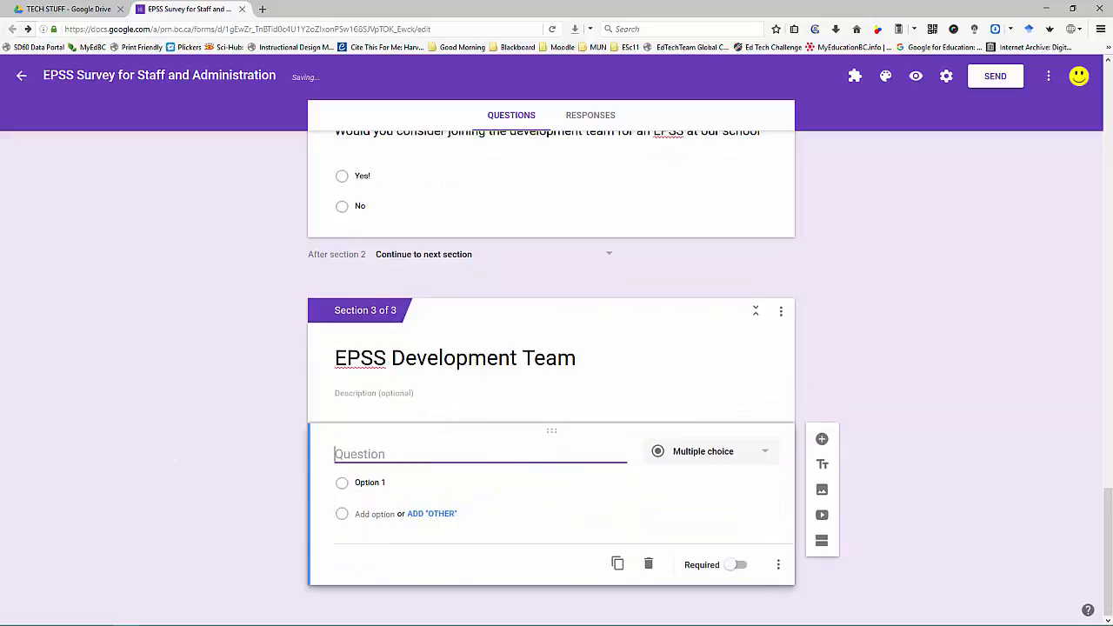
# Step: Title the question 'Have you ever created an instructional video before' with options Yes and No
pyautogui.write('H')
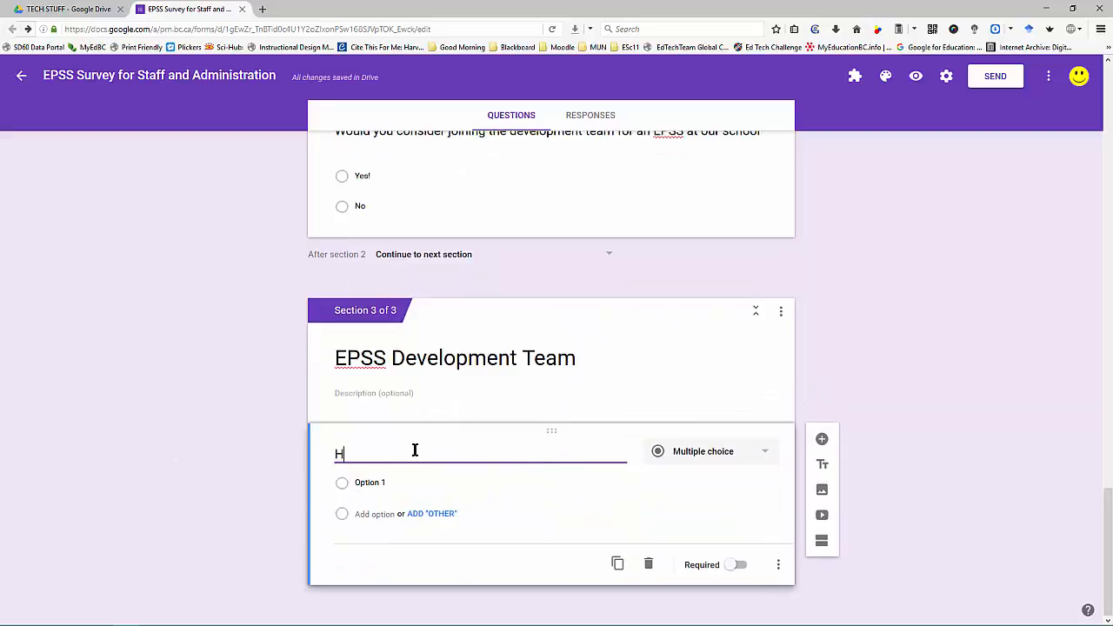
pyautogui.write('ave you ever created')
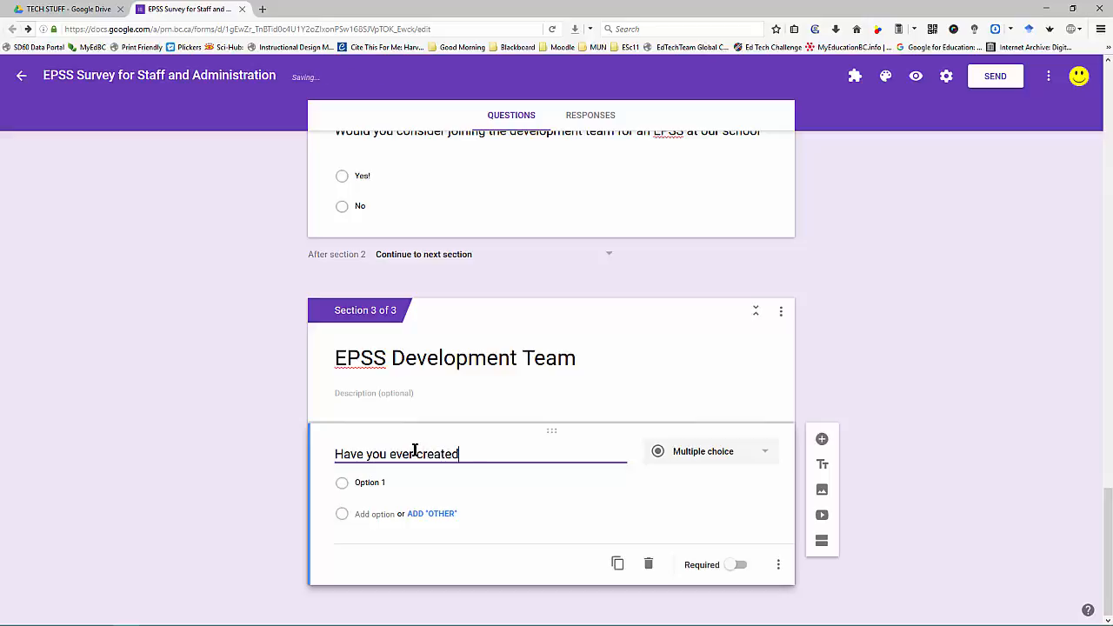
pyautogui.write(' an instruct')
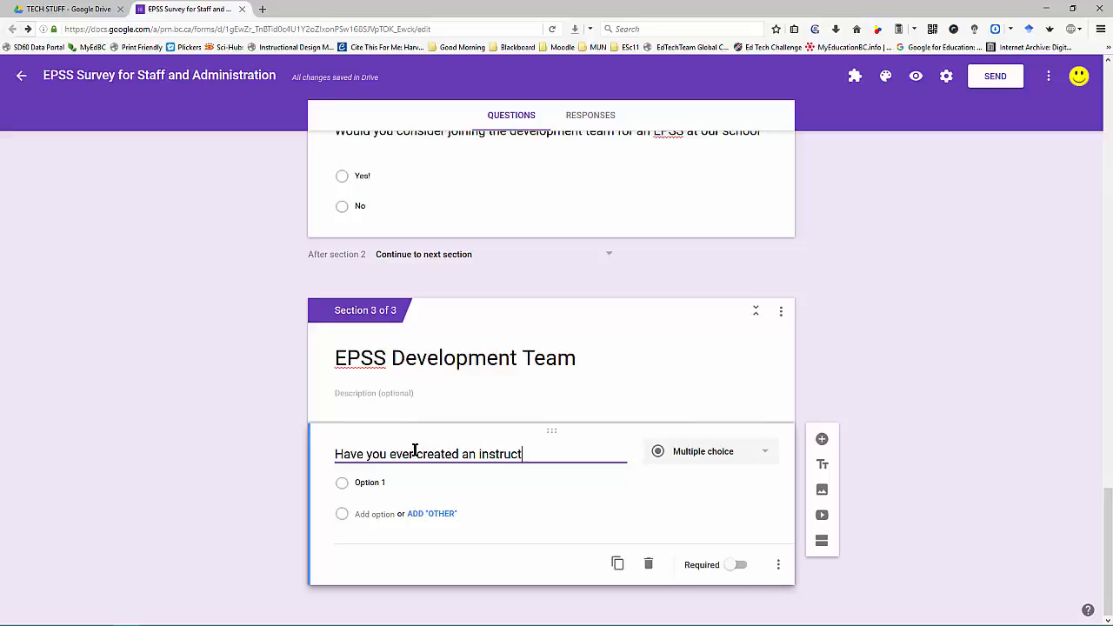
pyautogui.write('ional video before?')
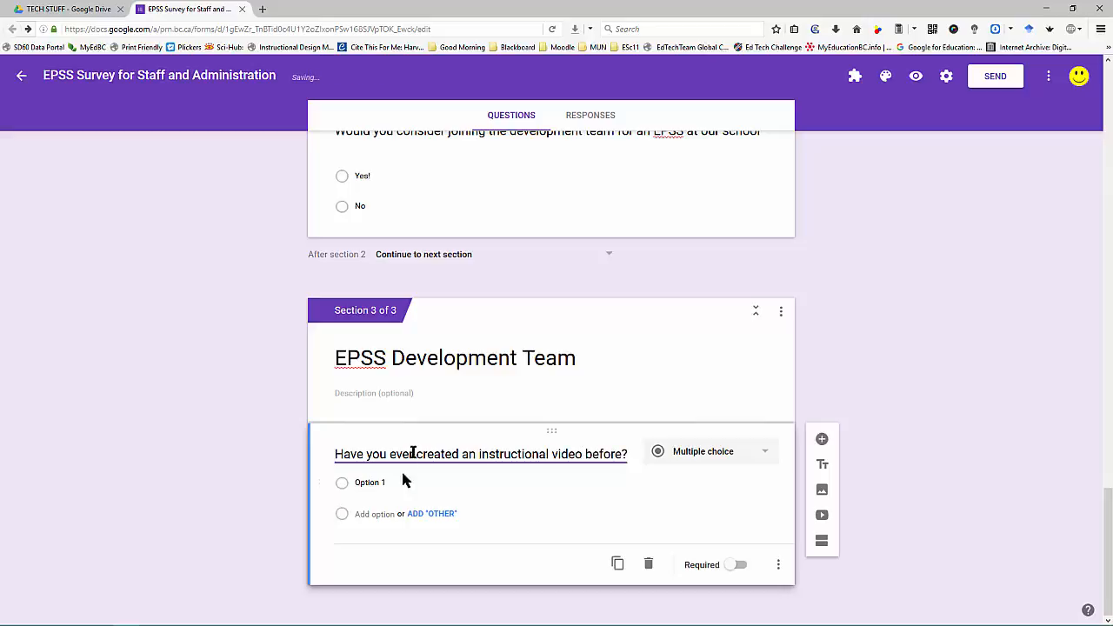
pyautogui.click(393, 484)
pyautogui.press('BackSpace')
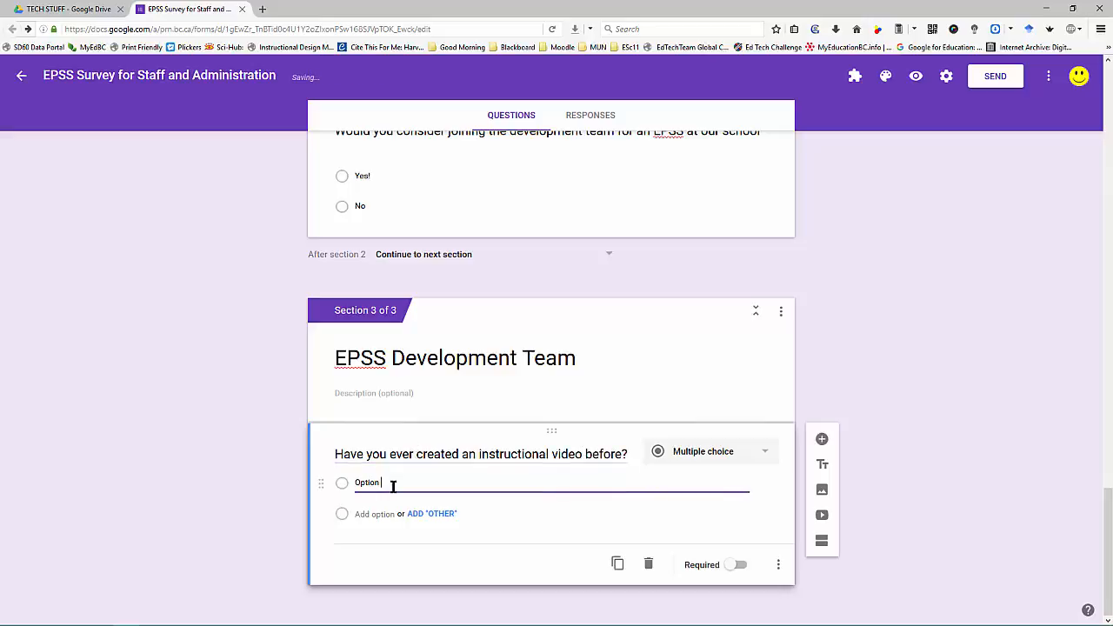
pyautogui.press('BackSpace')
pyautogui.press('BackSpace')
pyautogui.press('BackSpace')
pyautogui.press('BackSpace')
pyautogui.press('BackSpace')
pyautogui.press('BackSpace')
pyautogui.press('BackSpace')
pyautogui.write('Yes')
pyautogui.press('Return')
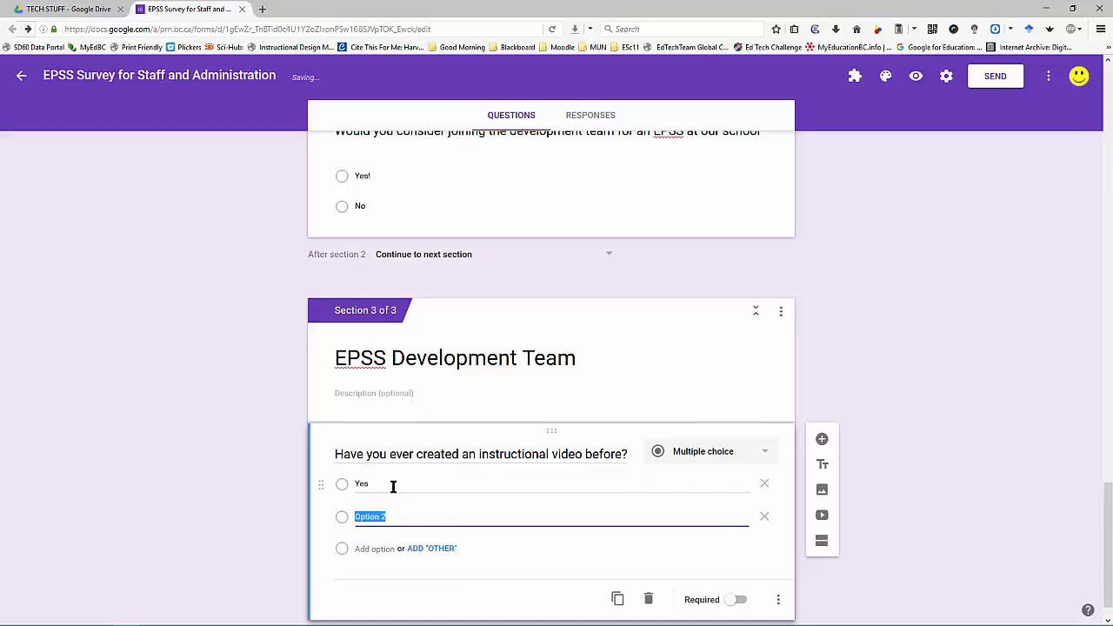
pyautogui.write('No')
# Step: Add a third option 'I have created video, just not instructional videos.' and a new blank question
pyautogui.press('Return')
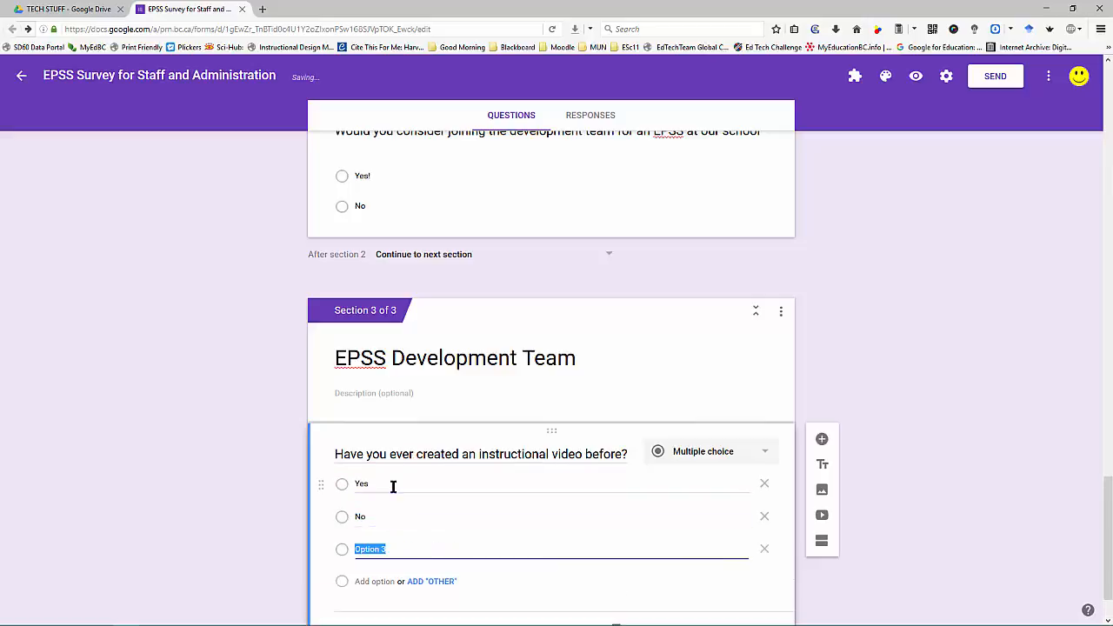
pyautogui.write('I have create')
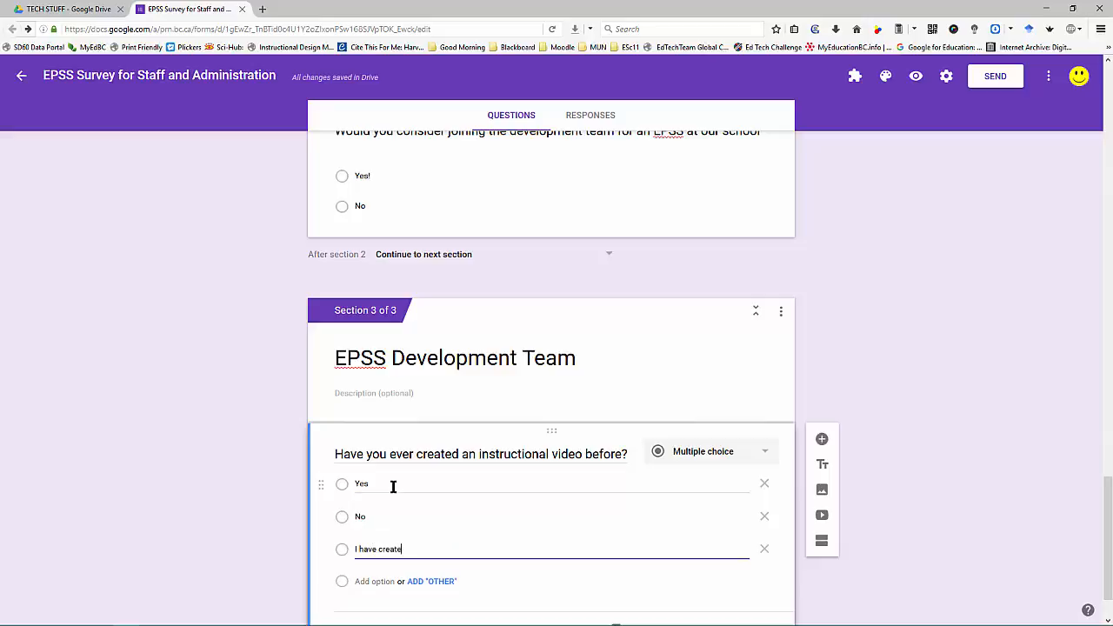
pyautogui.write('d video, just not edu')
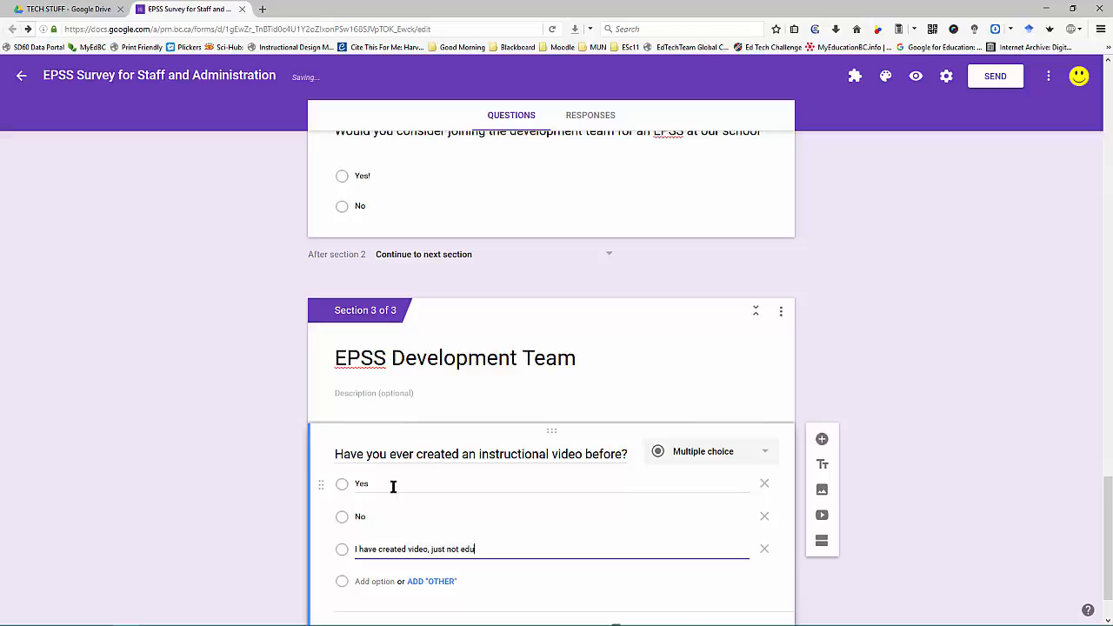
pyautogui.write('ct')
pyautogui.press('BackSpace')
pyautogui.press('BackSpace')
pyautogui.press('BackSpace')
pyautogui.press('BackSpace')
pyautogui.write('iona')
pyautogui.scroll(-1, 513, 522)
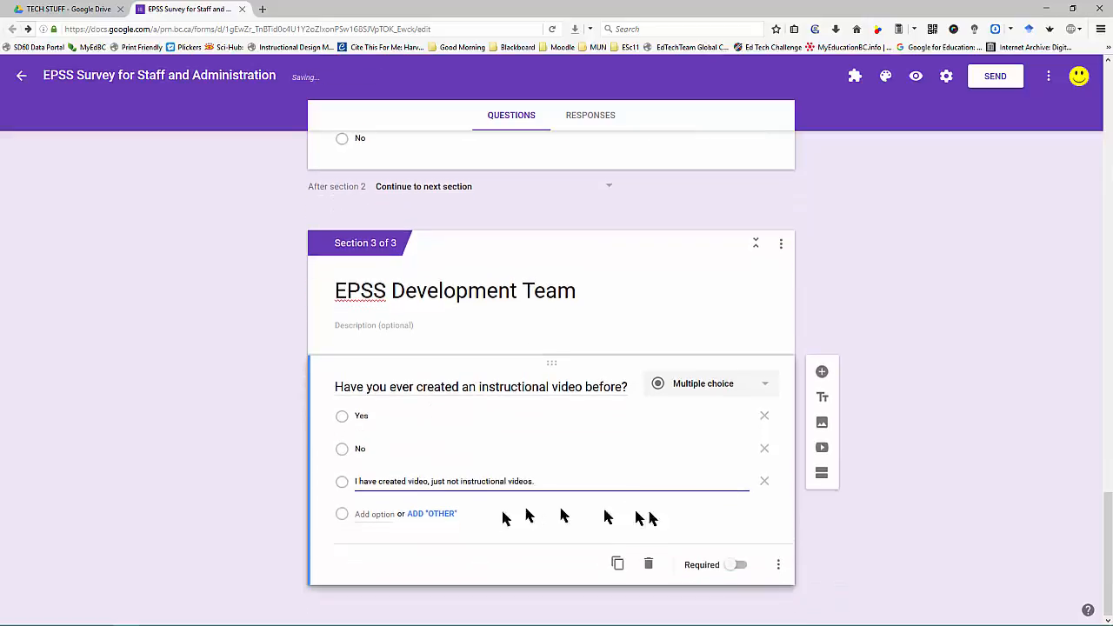
pyautogui.click(822, 373)
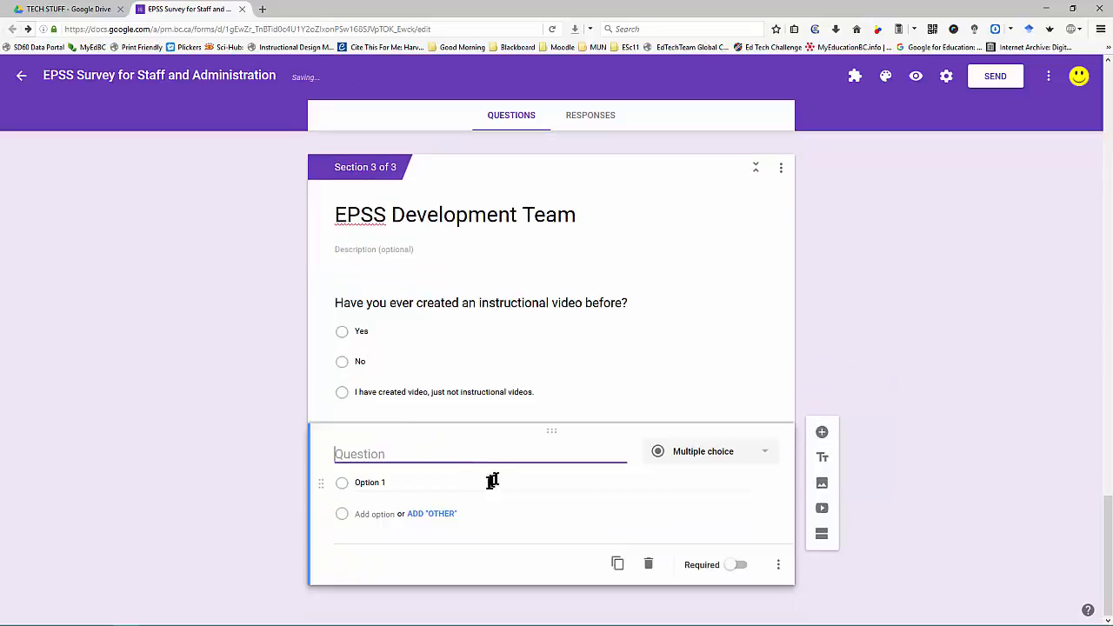
# Step: Ask 'Have you ever worked collaboratively online on a group project before?' with Yes/No answers, then add another question
pyautogui.write('Hav')
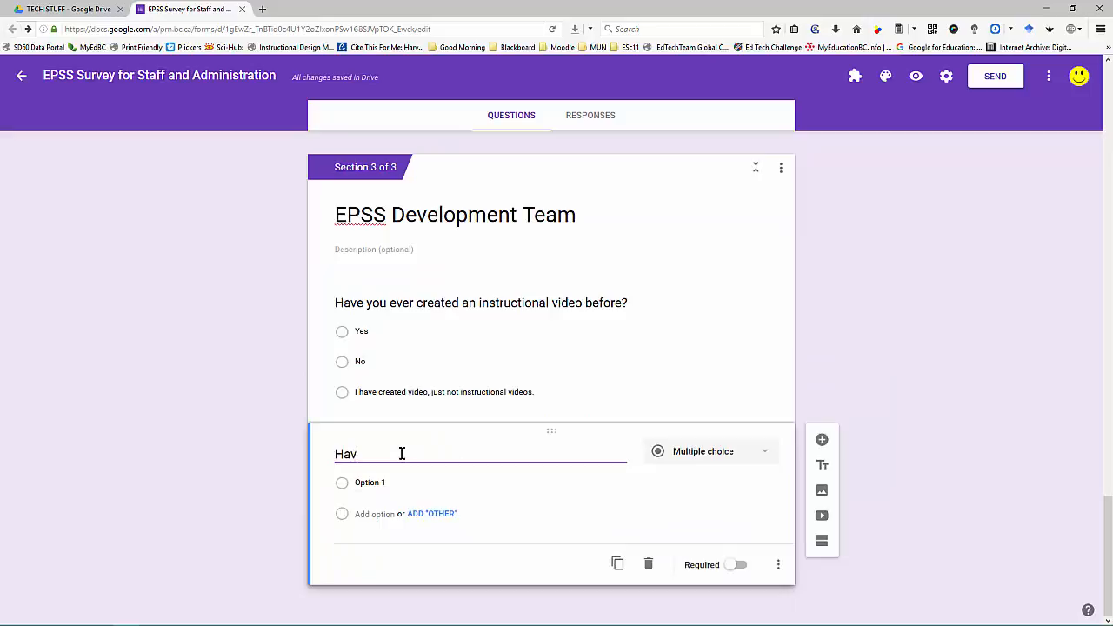
pyautogui.write('e you e ')
pyautogui.write('er worked ')
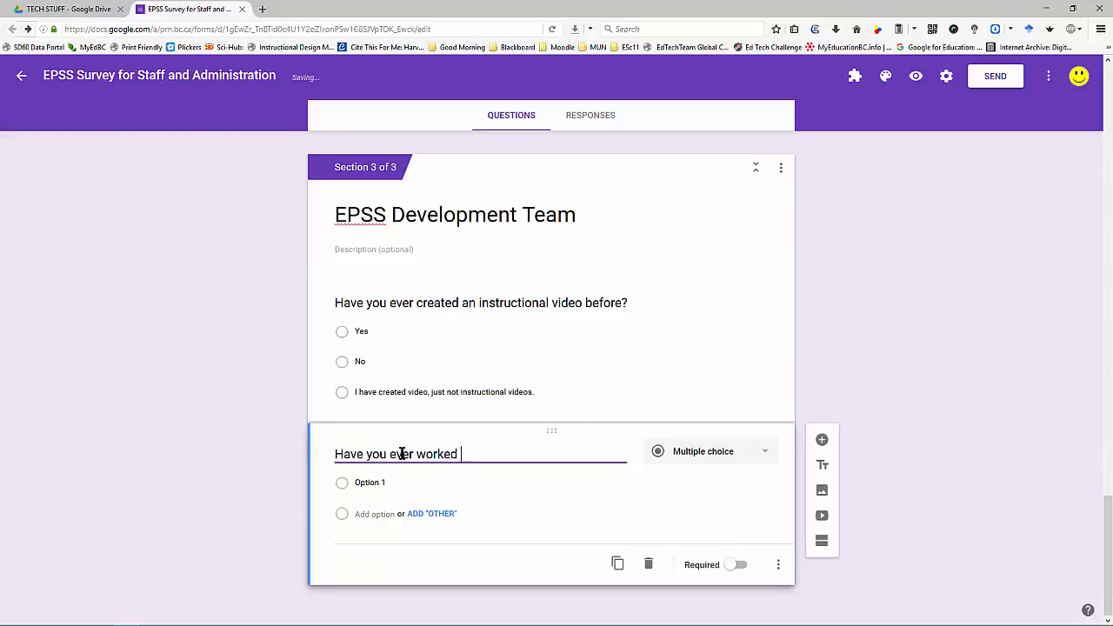
pyautogui.write('collaboratively o')
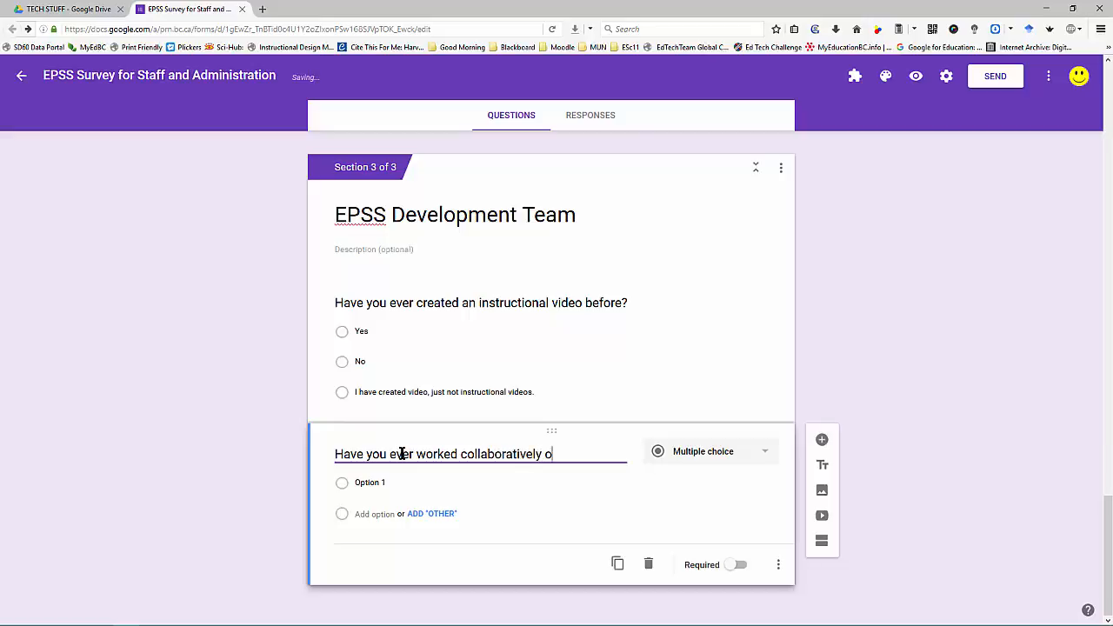
pyautogui.write('nline on a b')
pyautogui.write('rou')
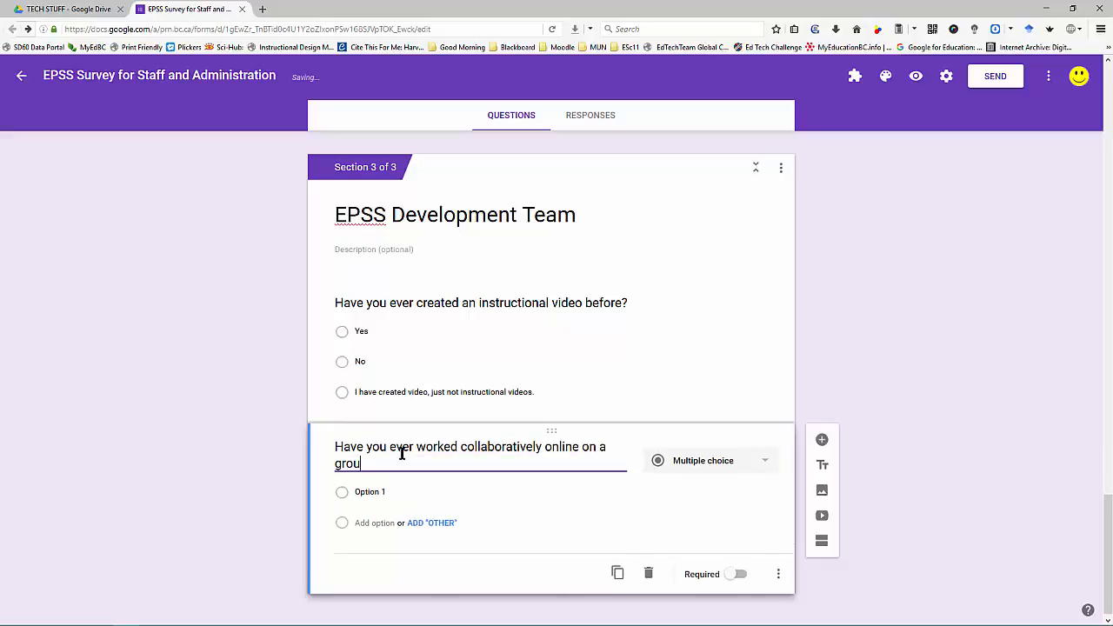
pyautogui.write('p project')
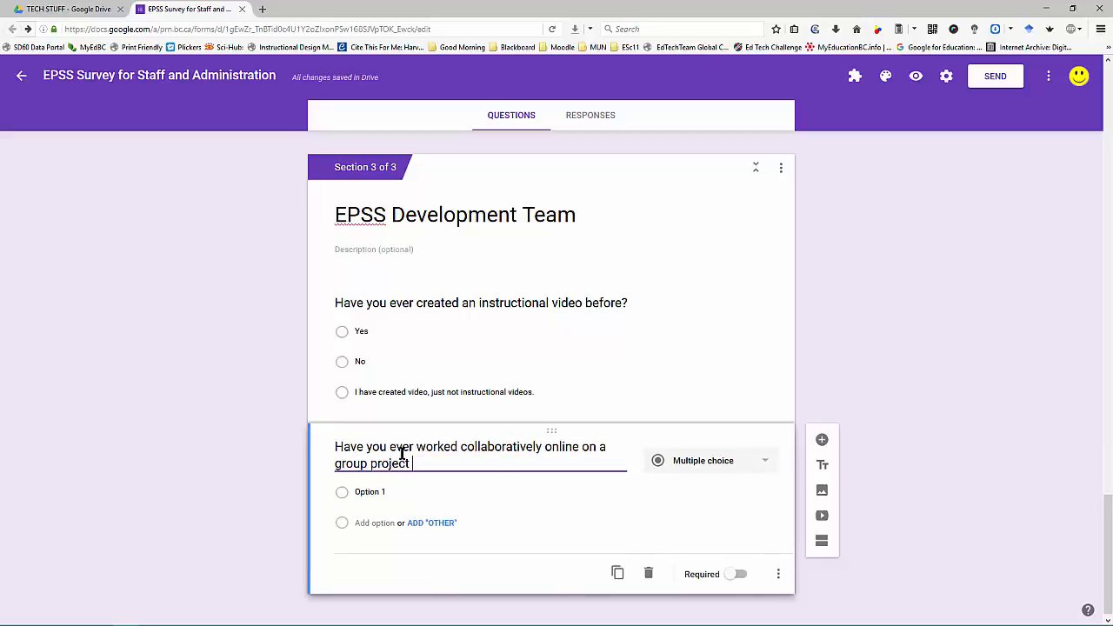
pyautogui.write(' before?')
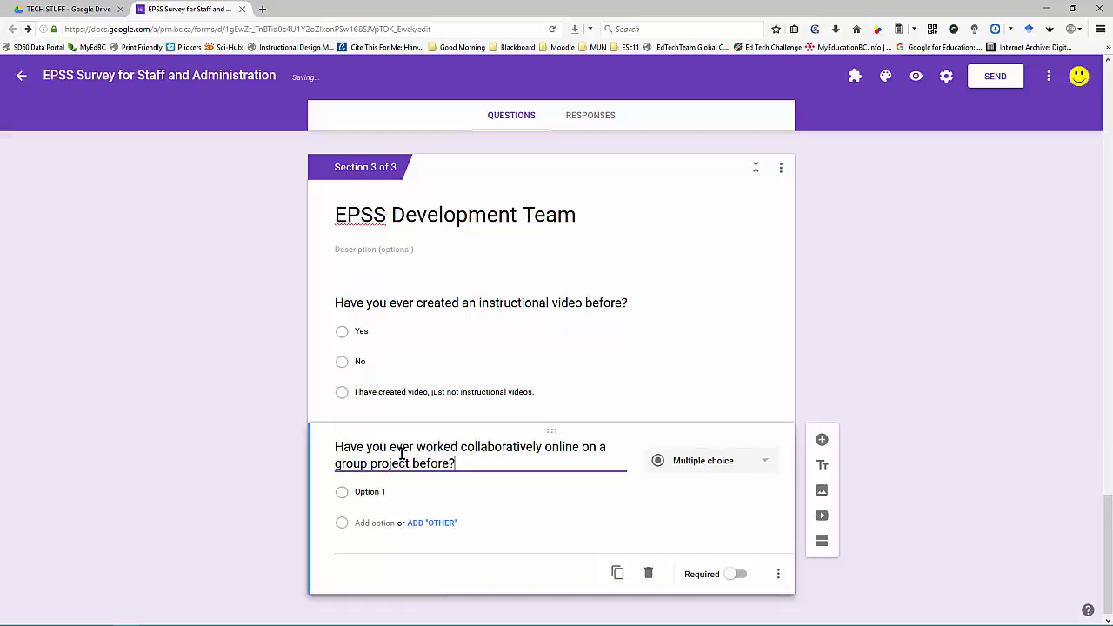
pyautogui.click(382, 491)
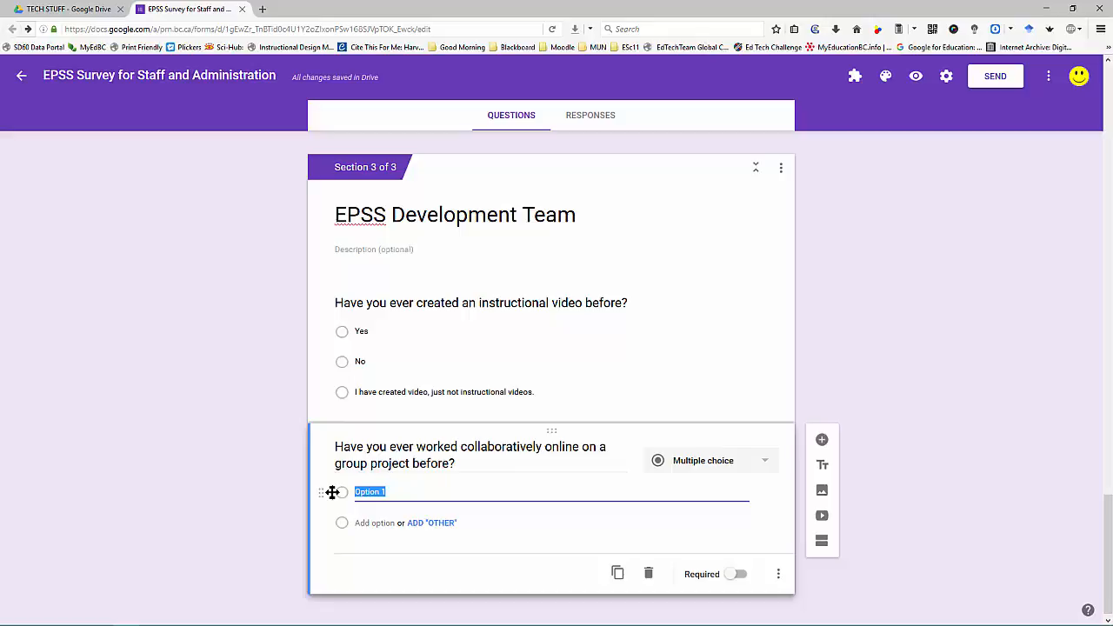
pyautogui.write('Yes')
pyautogui.press('Return')
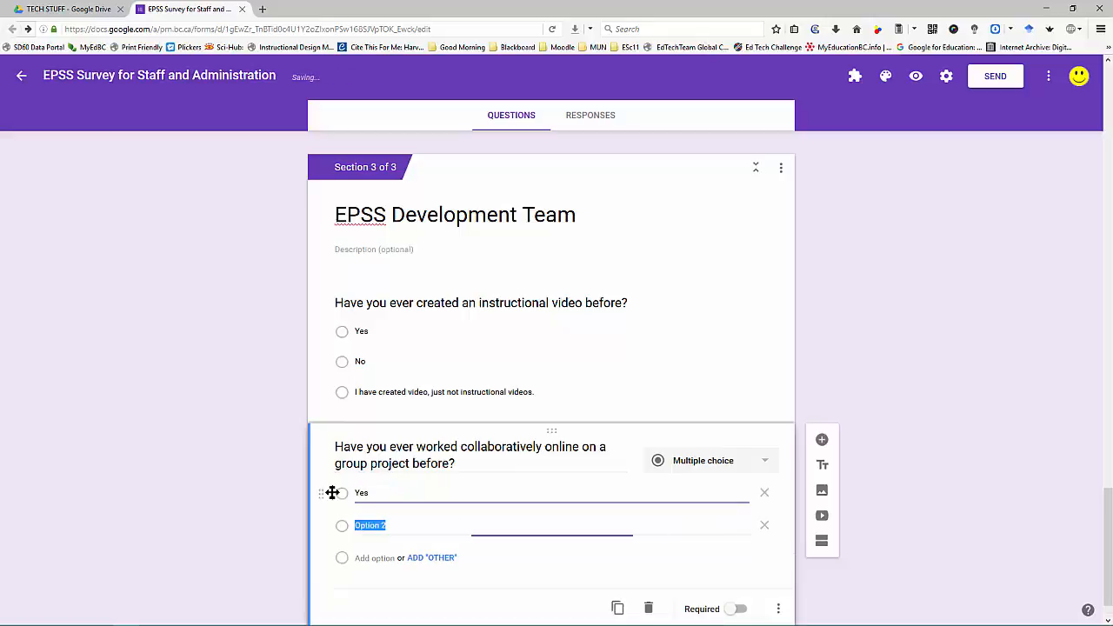
pyautogui.write('No')
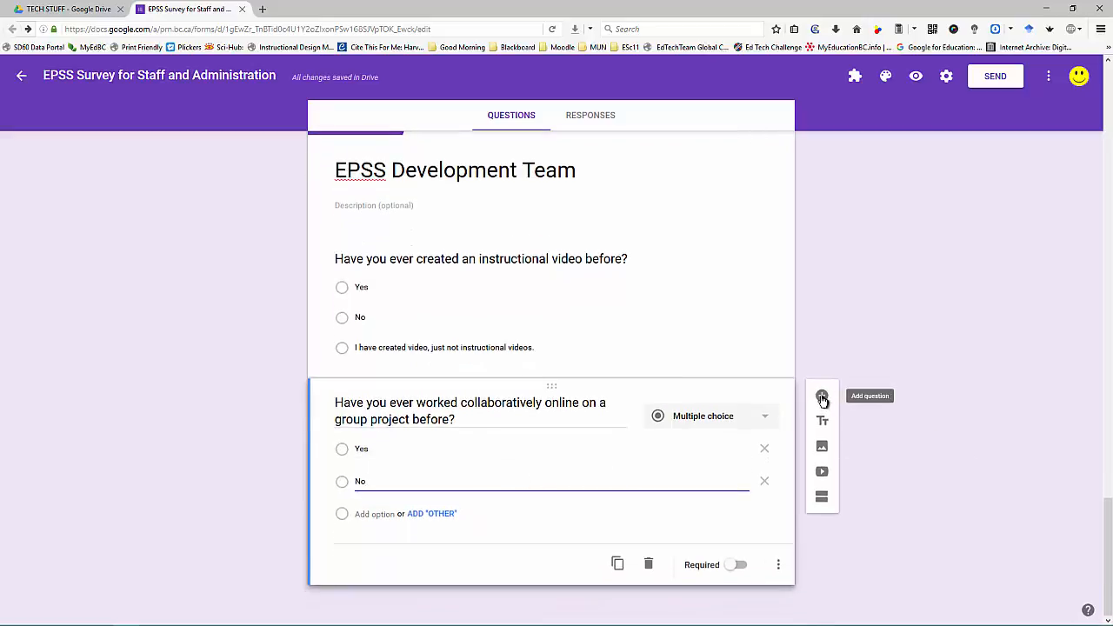
pyautogui.click(821, 398)
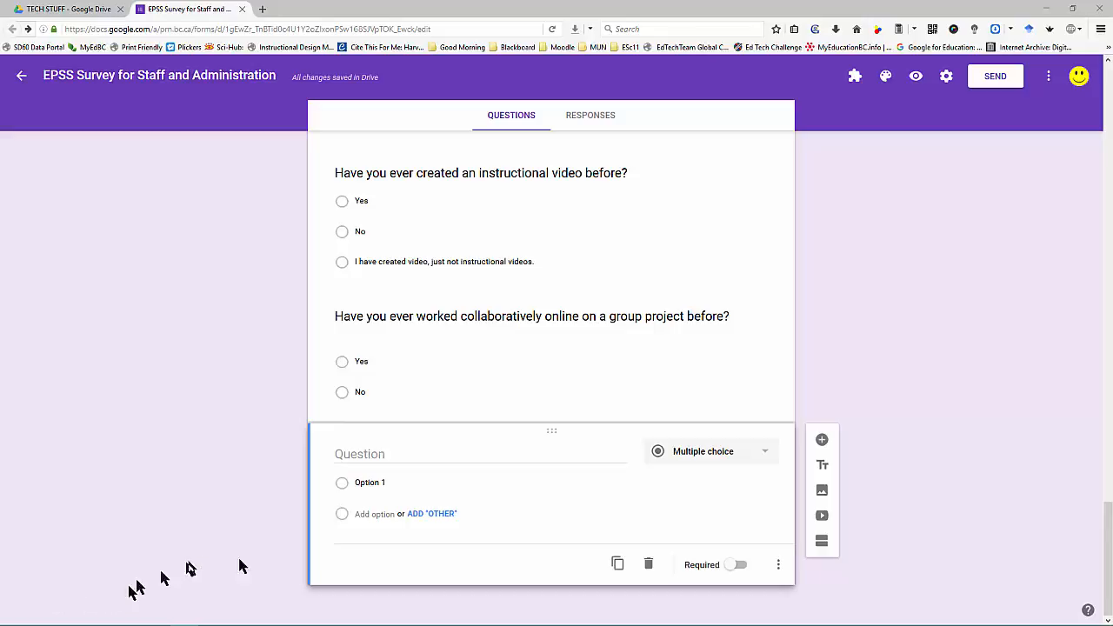
# Step: Paste the prompt asking which educational technologies the EPSS should include, and make it a Paragraph question
pyautogui.click(379, 451)
pyautogui.write('Please list a couple of educational technologies that you feel should be included in the EPSS.  These could be completely new technologies or ones that teachers are using but you feel that they would benefit from further instruction or clarification.')
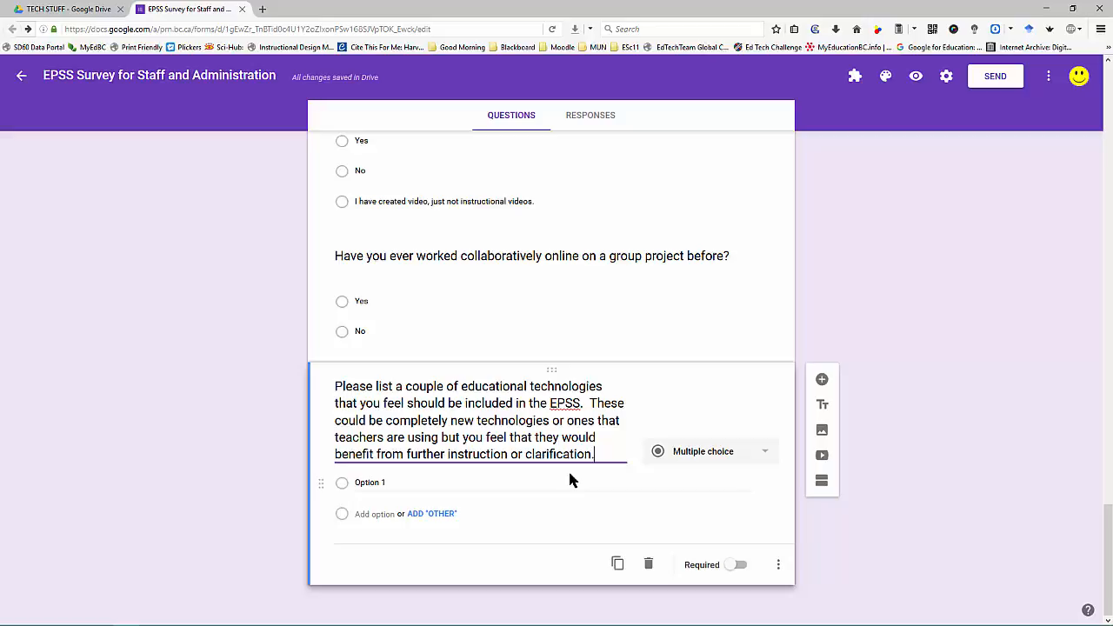
pyautogui.click(706, 454)
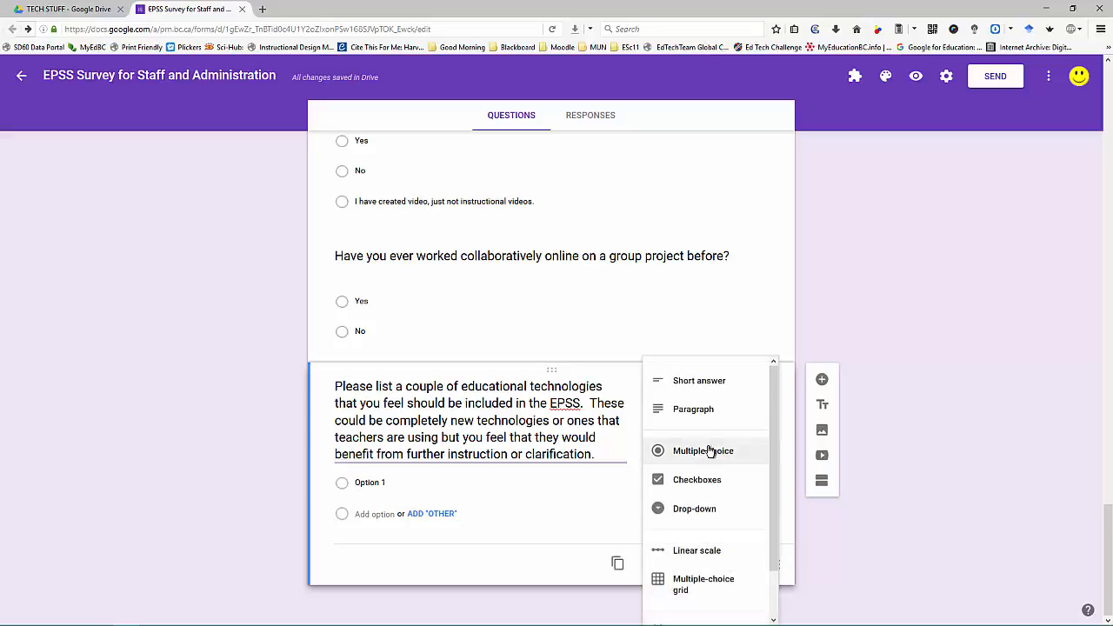
pyautogui.scroll(-1, 711, 454)
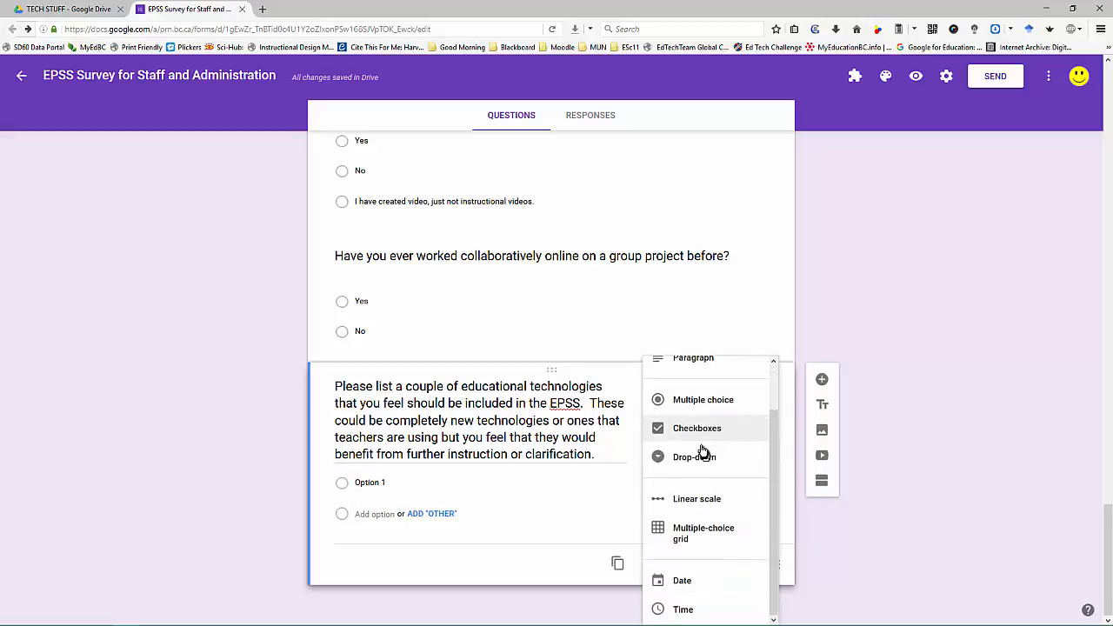
pyautogui.click(704, 366)
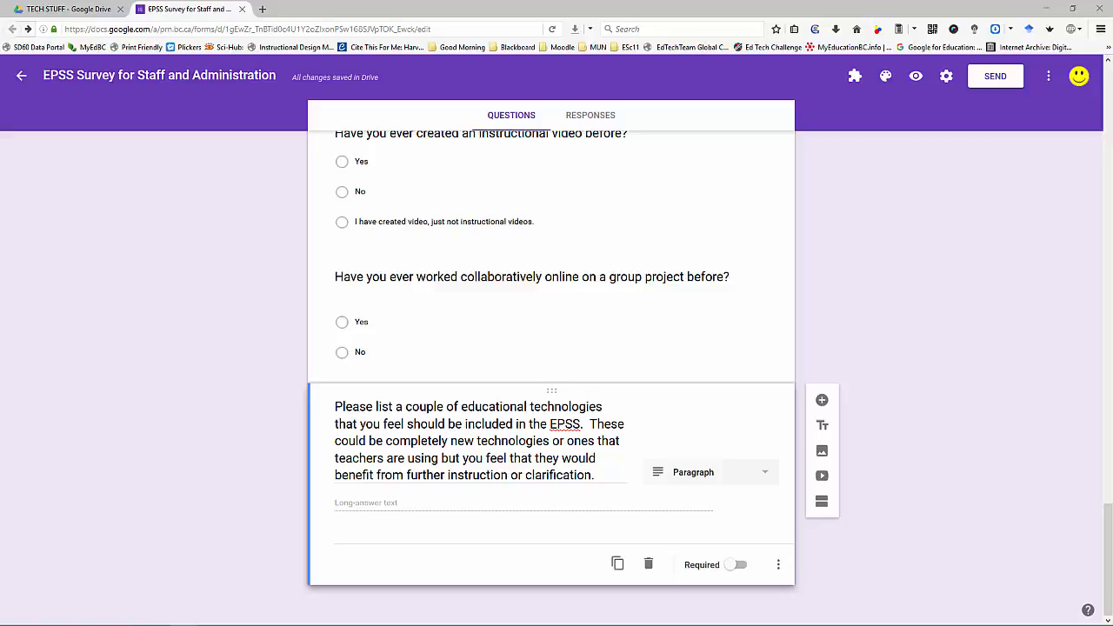
# Step: Add a question with the pasted team-member recruitment prompt and set its type to Short answer
pyautogui.click(821, 400)
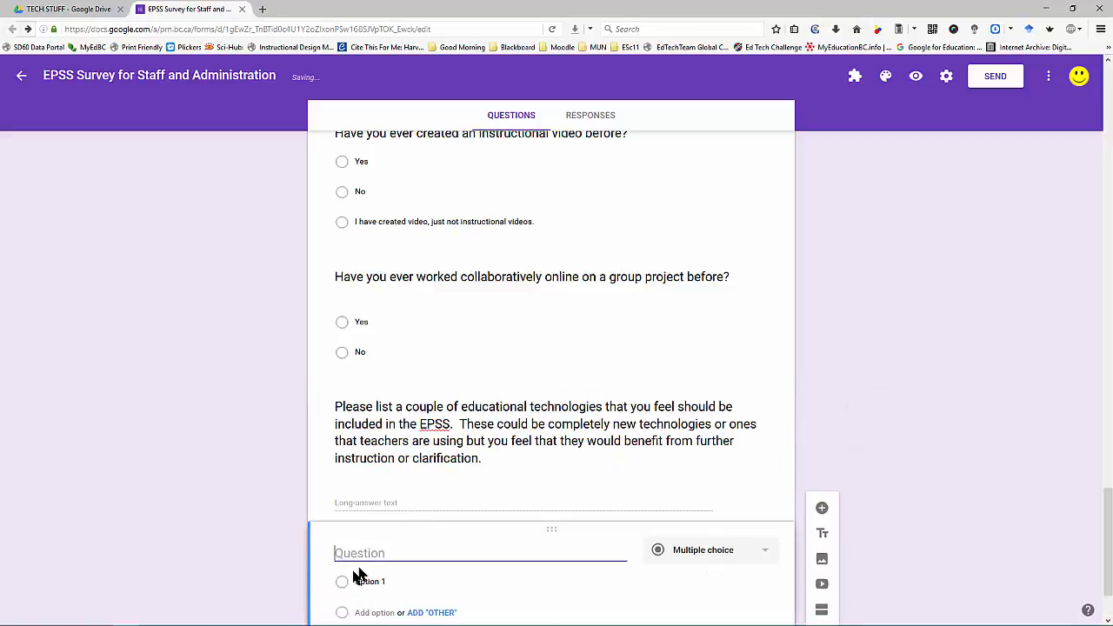
pyautogui.write('Are there any team members that you would recommend for recruitment to the EPSS development team?')
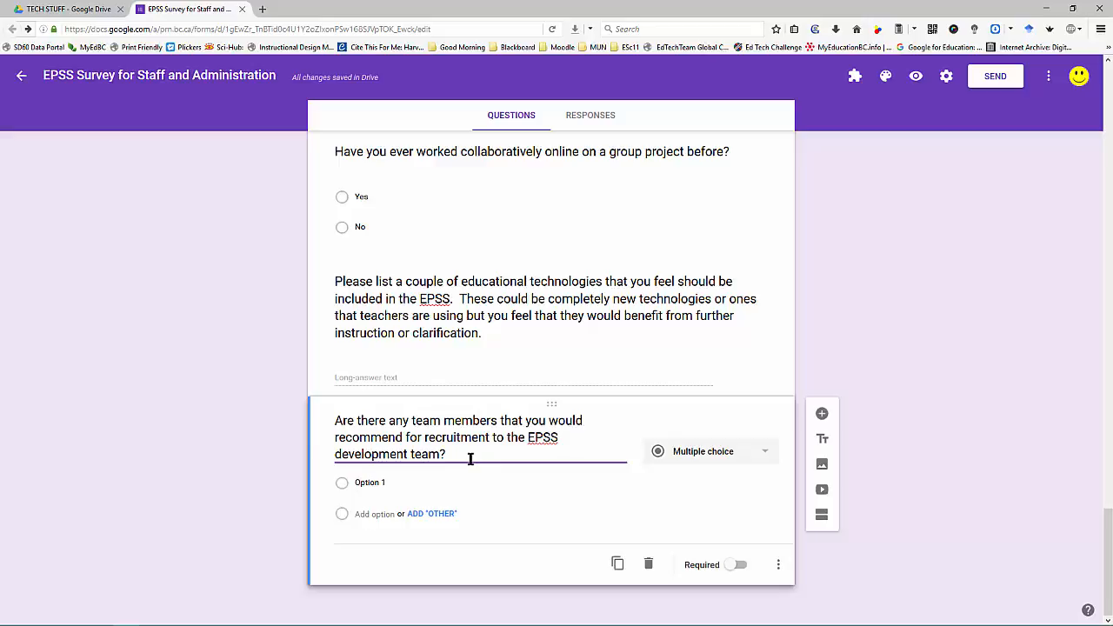
pyautogui.click(696, 452)
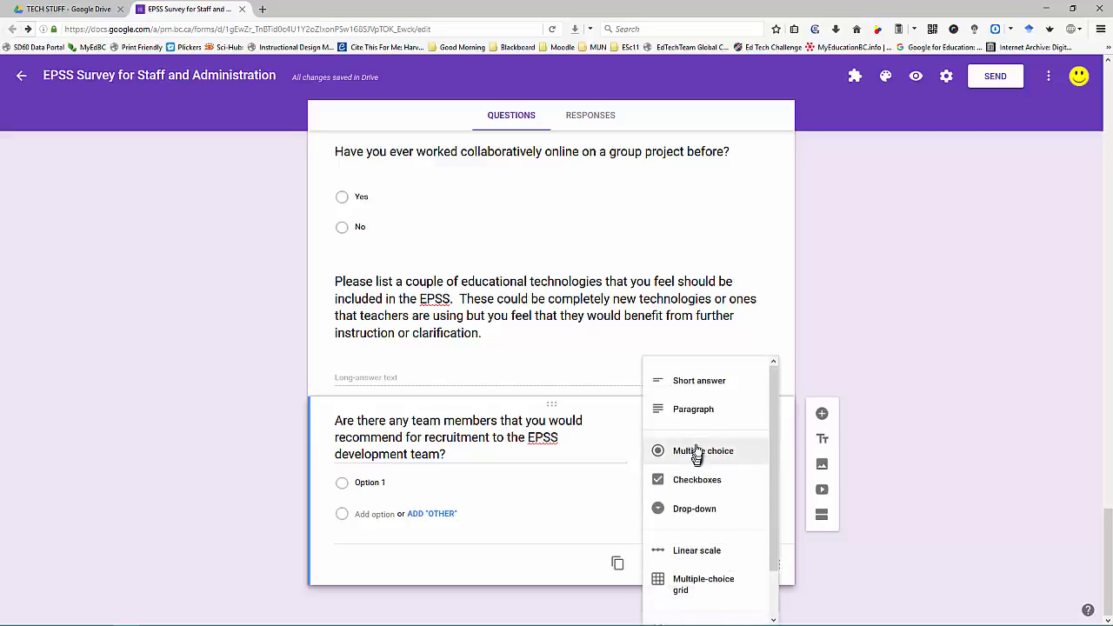
pyautogui.click(700, 384)
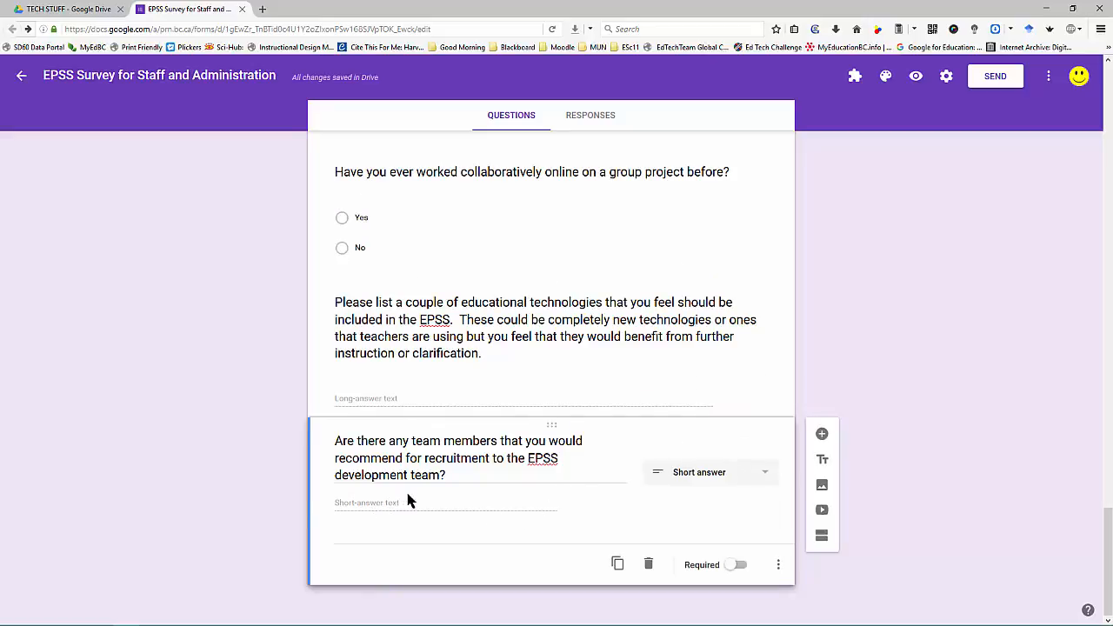
pyautogui.scroll(10, 586, 386)
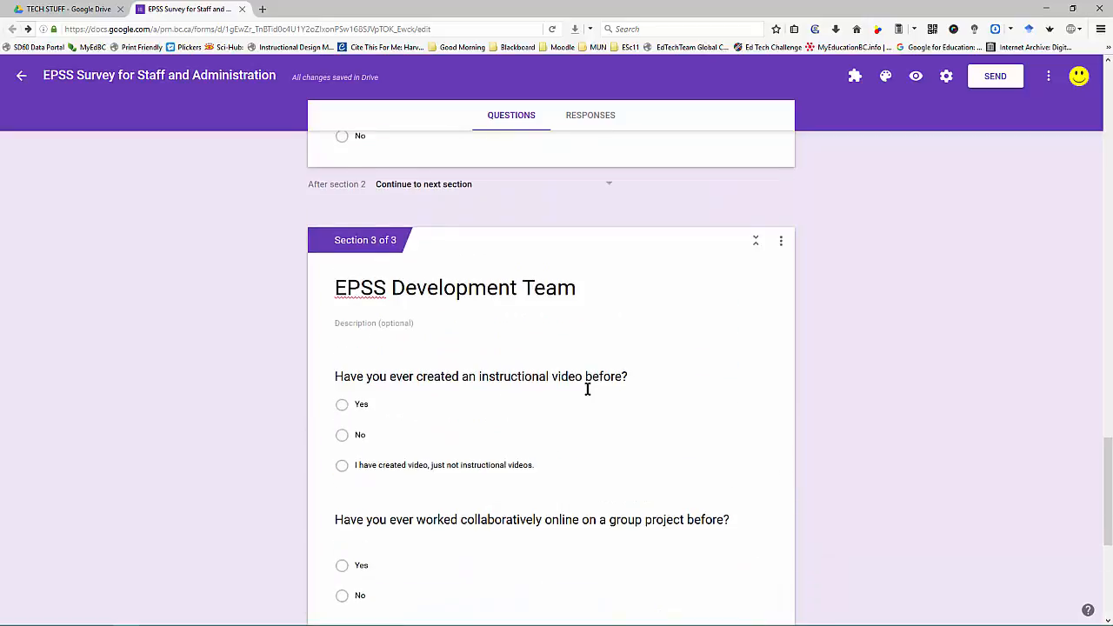
# Step: Preview the form as a respondent and scroll through the Introduction page's questions
pyautogui.scroll(20, 587, 390)
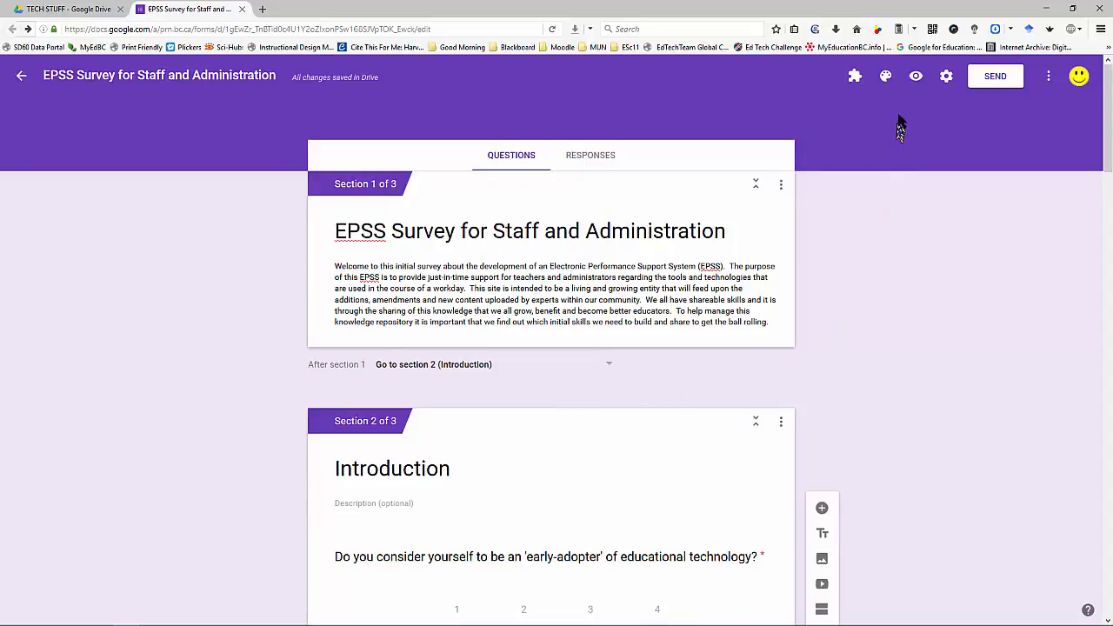
pyautogui.click(913, 78)
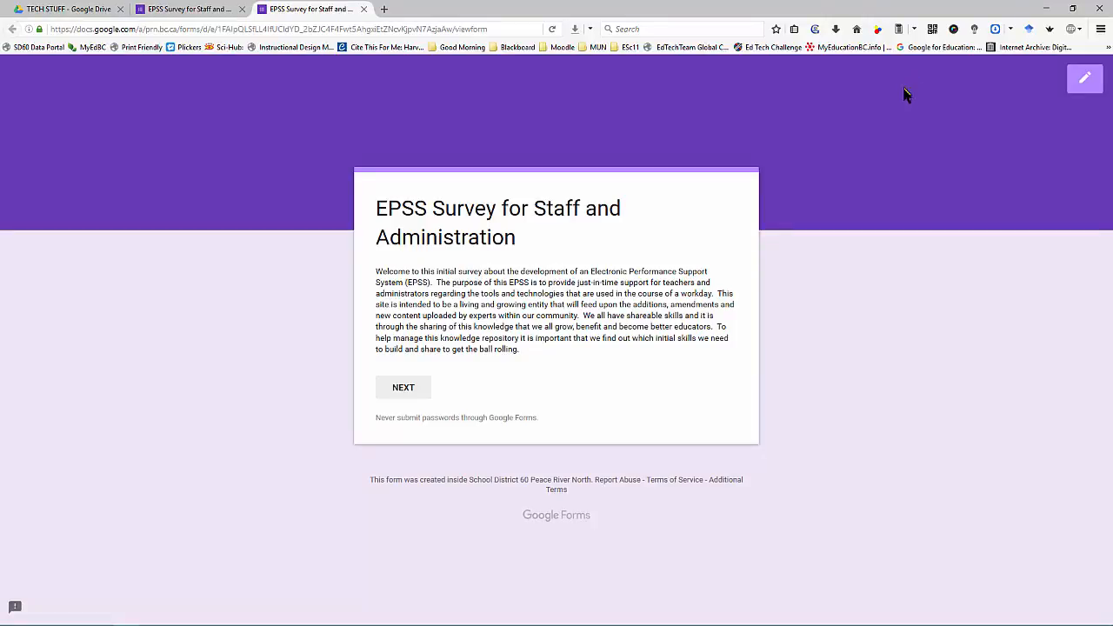
pyautogui.click(415, 388)
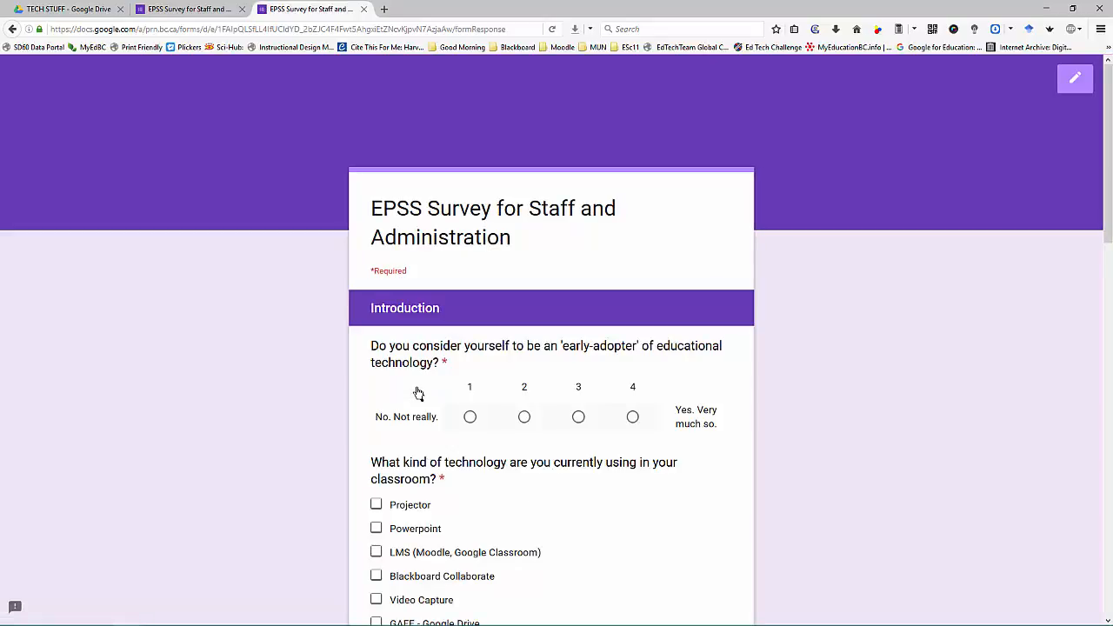
pyautogui.scroll(-3, 415, 326)
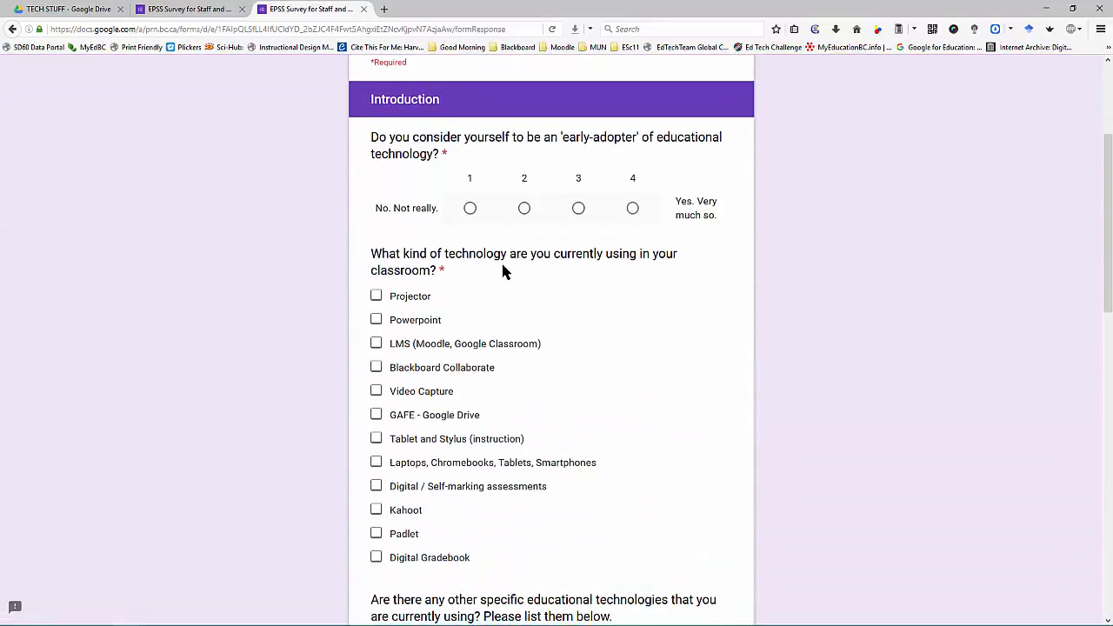
pyautogui.scroll(-1, 500, 262)
pyautogui.scroll(-3, 501, 273)
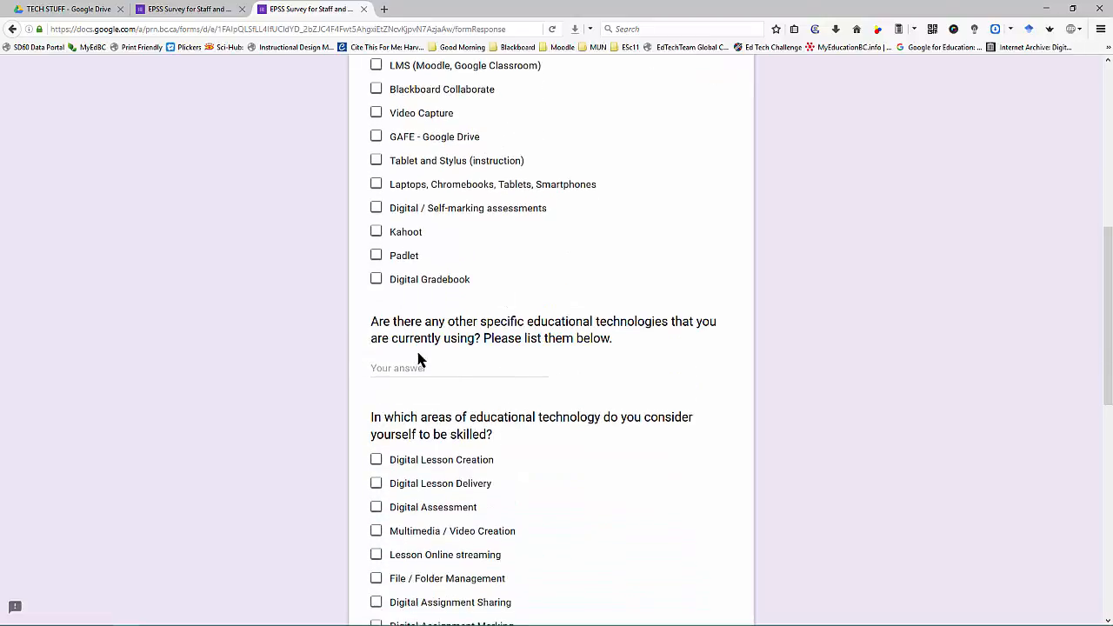
pyautogui.scroll(-7, 418, 359)
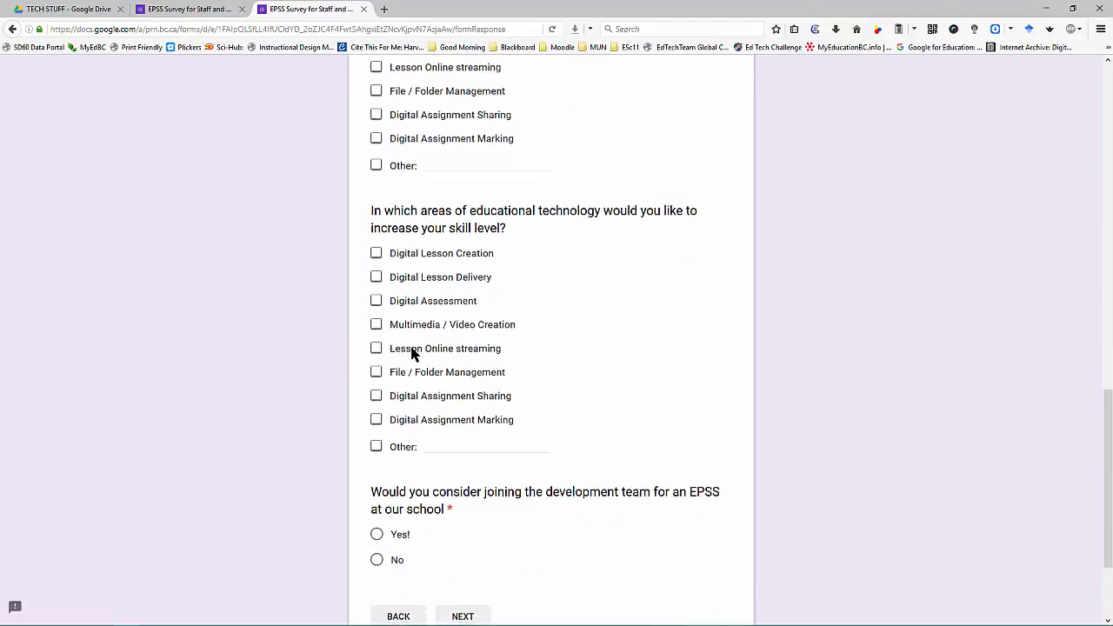
pyautogui.scroll(-1, 412, 351)
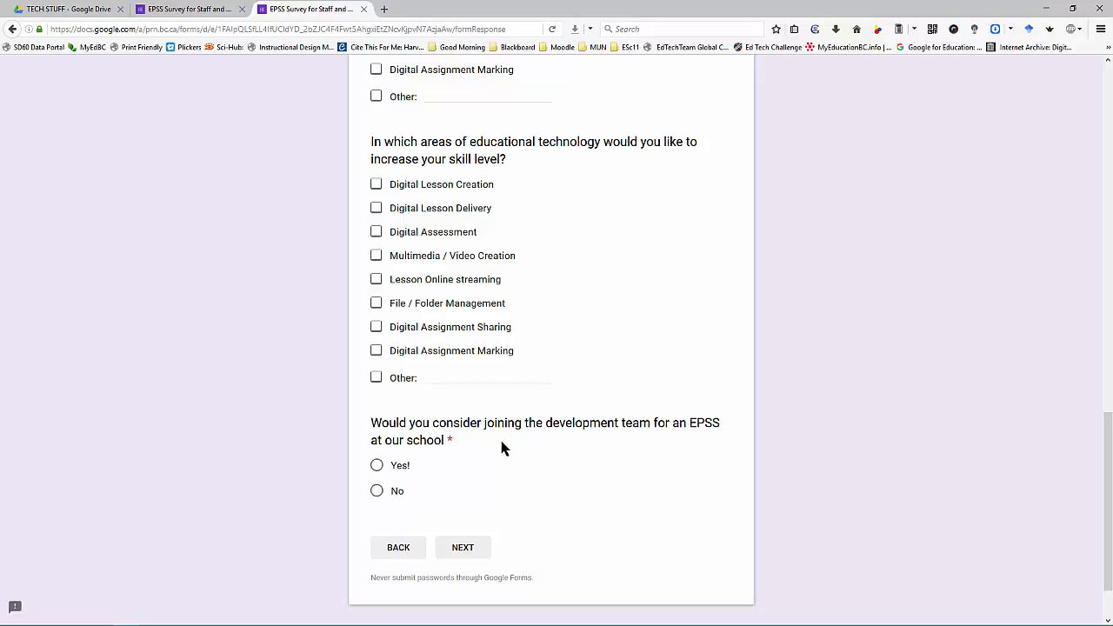
pyautogui.scroll(12, 498, 445)
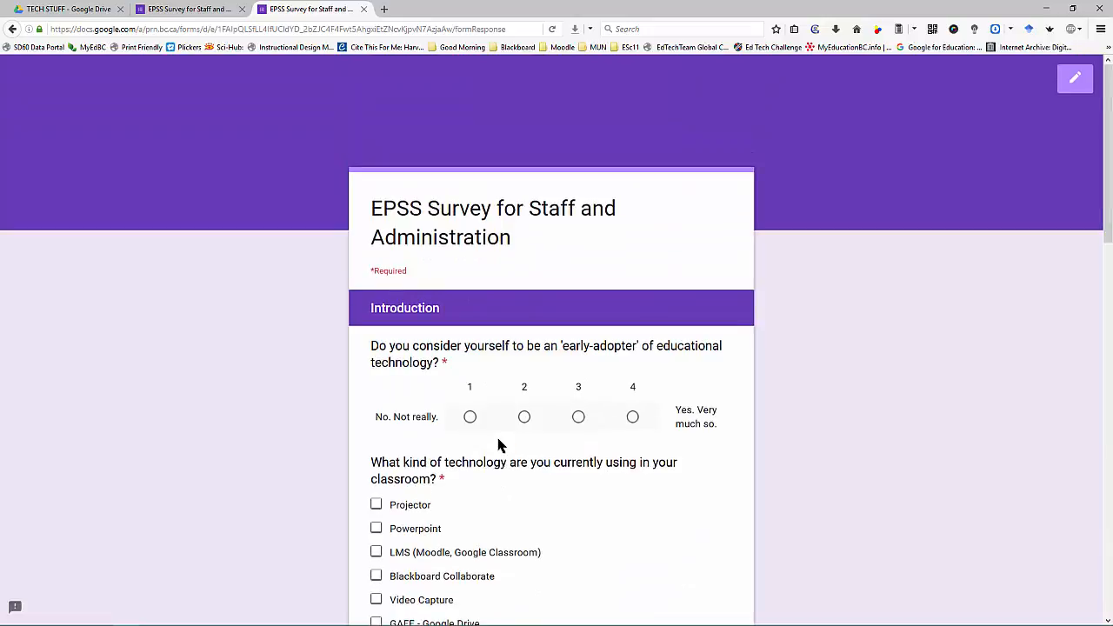
# Step: Back in the editor, switch the form's theme colour from purple to the teal swatch
pyautogui.click(216, 11)
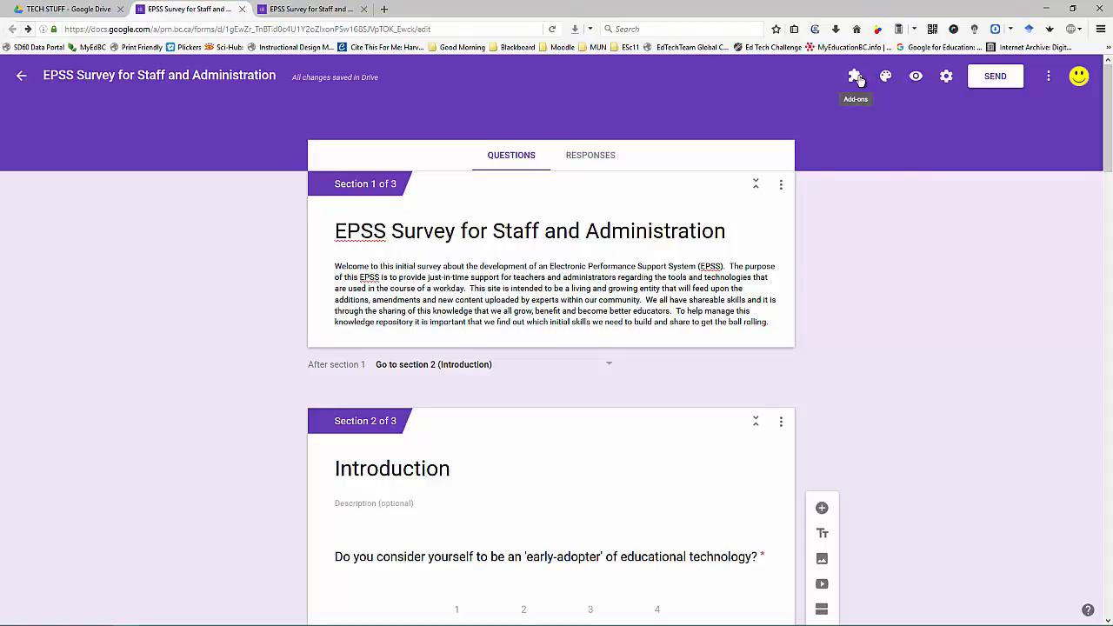
pyautogui.click(886, 79)
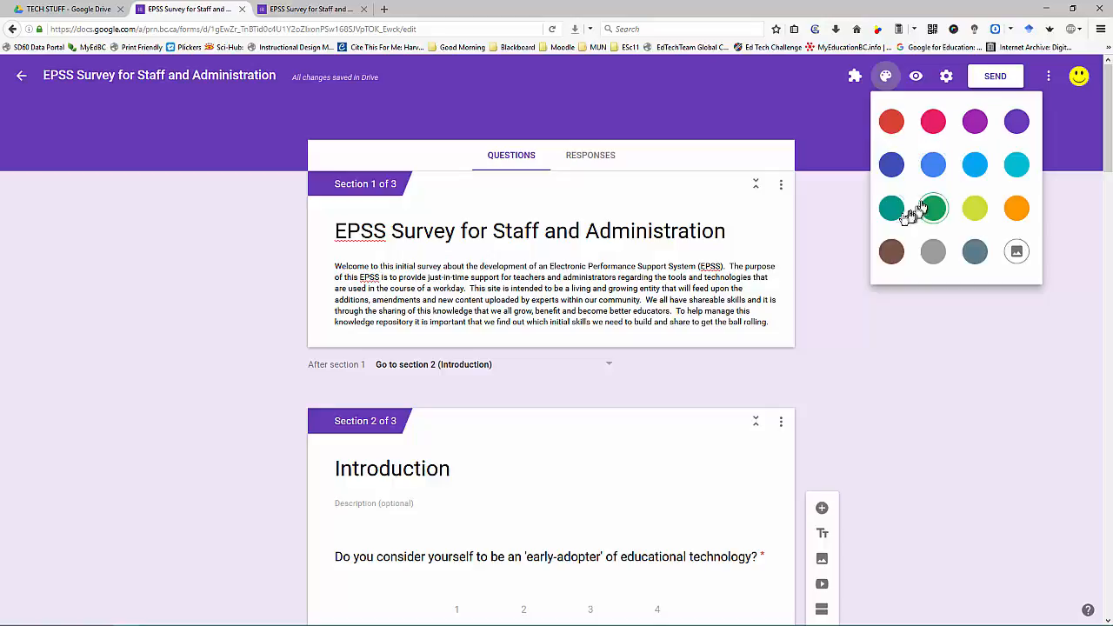
pyautogui.click(892, 209)
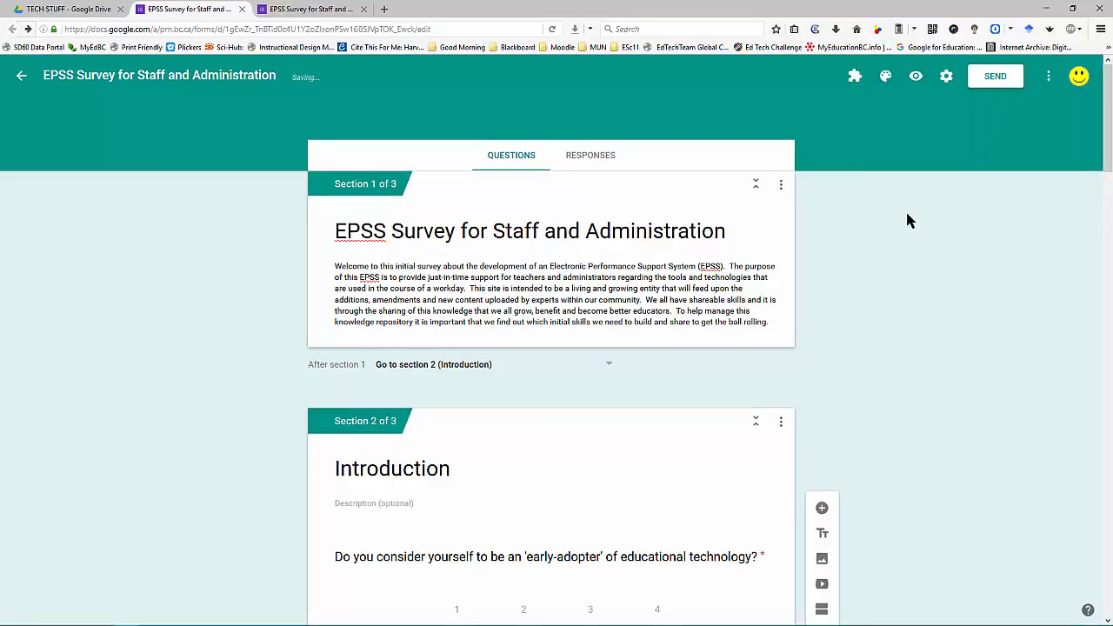
pyautogui.scroll(-3, 906, 220)
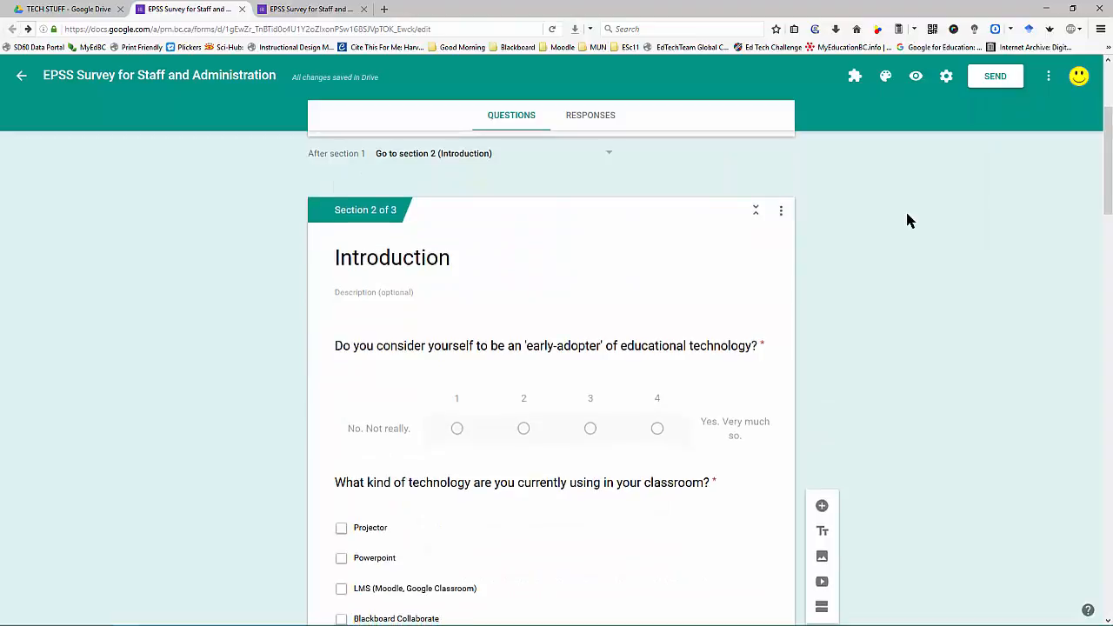
pyautogui.scroll(-5, 906, 220)
pyautogui.scroll(5, 907, 221)
pyautogui.scroll(1, 906, 221)
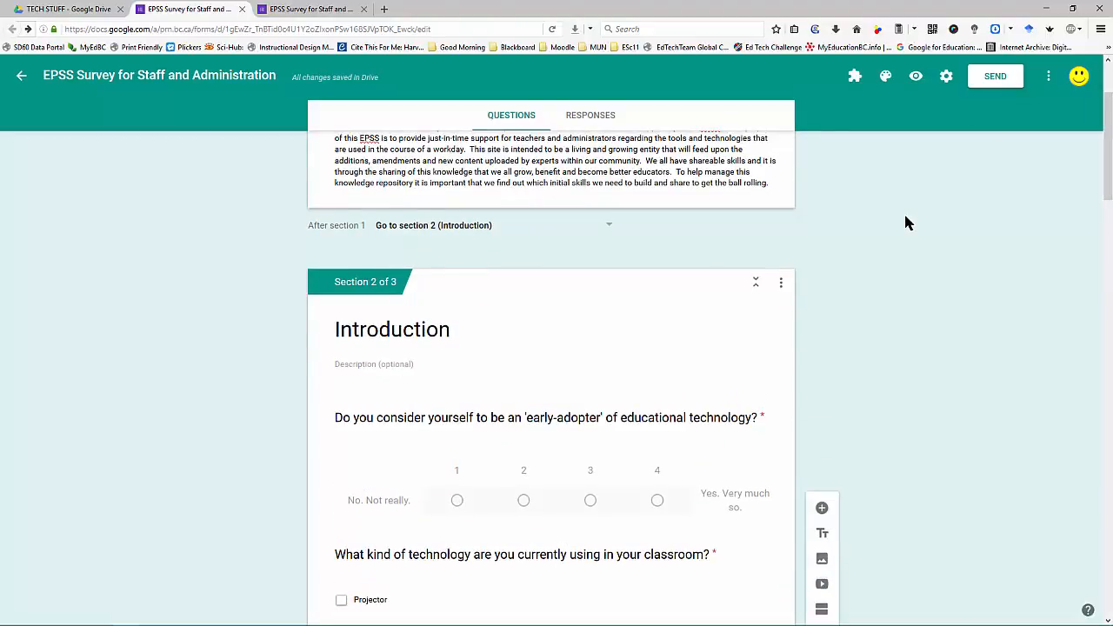
pyautogui.click(885, 76)
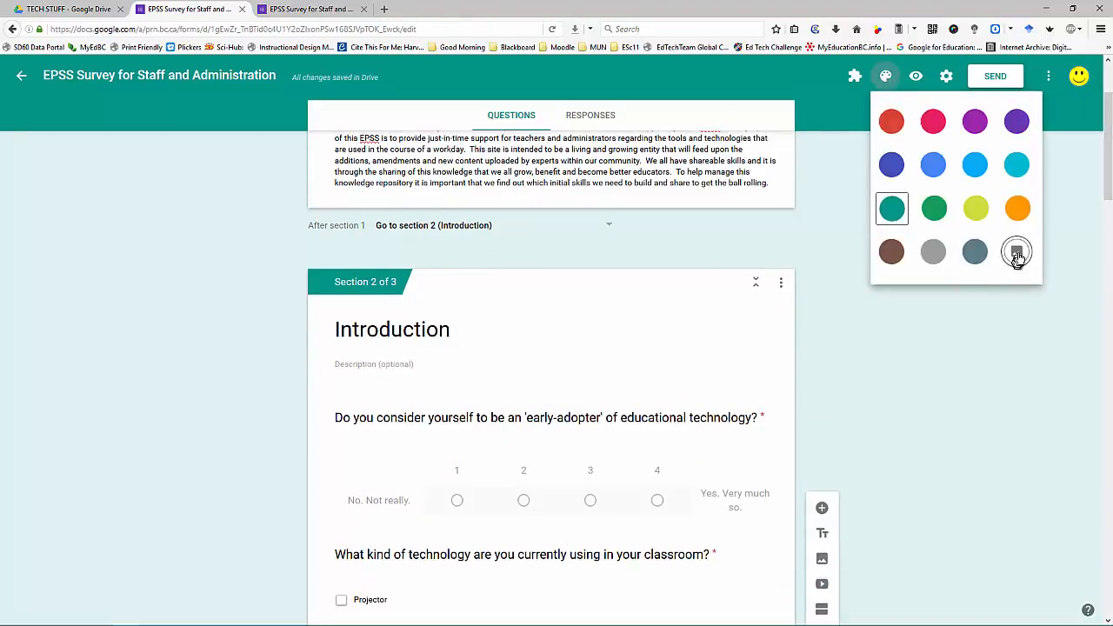
# Step: Set the coloured-pencils picture from Work and School as the form's header image
pyautogui.click(1016, 254)
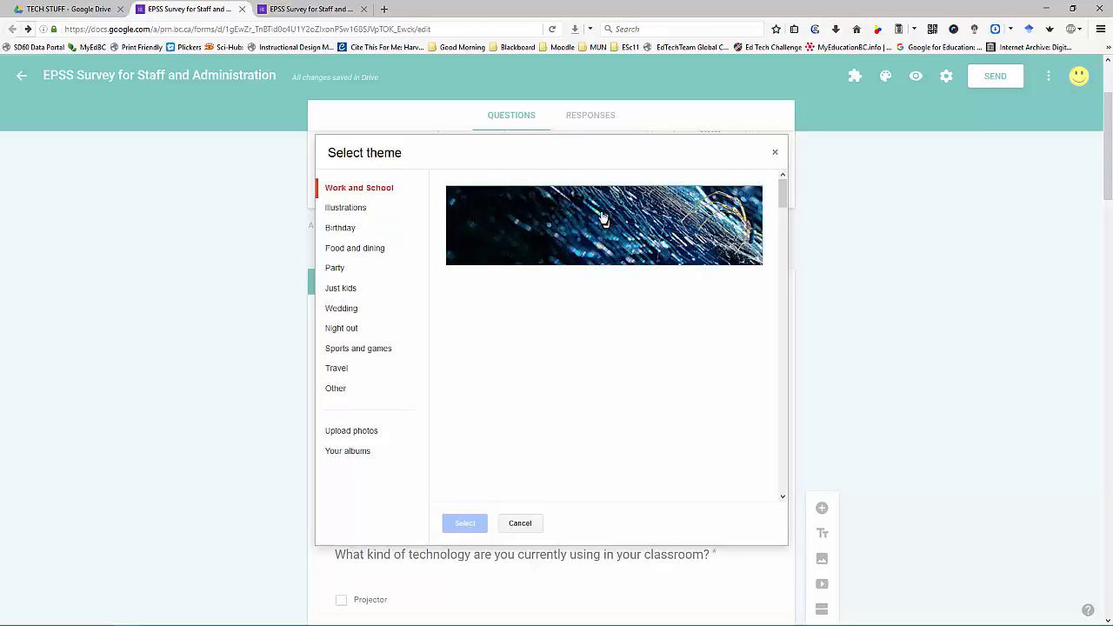
pyautogui.scroll(-1, 583, 252)
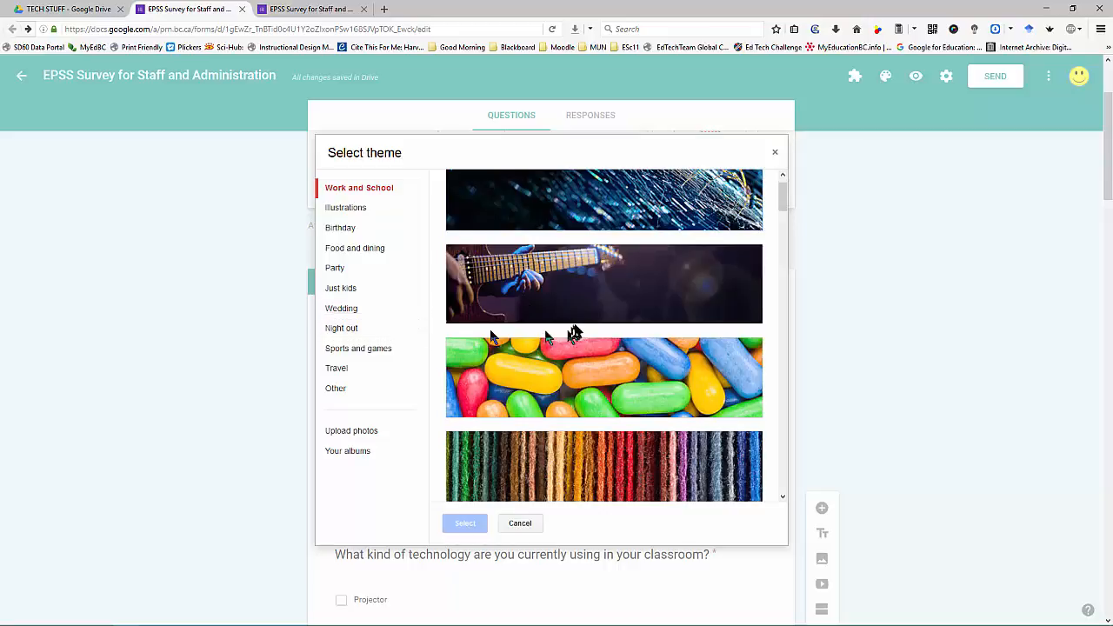
pyautogui.scroll(-3, 578, 328)
pyautogui.scroll(-5, 578, 328)
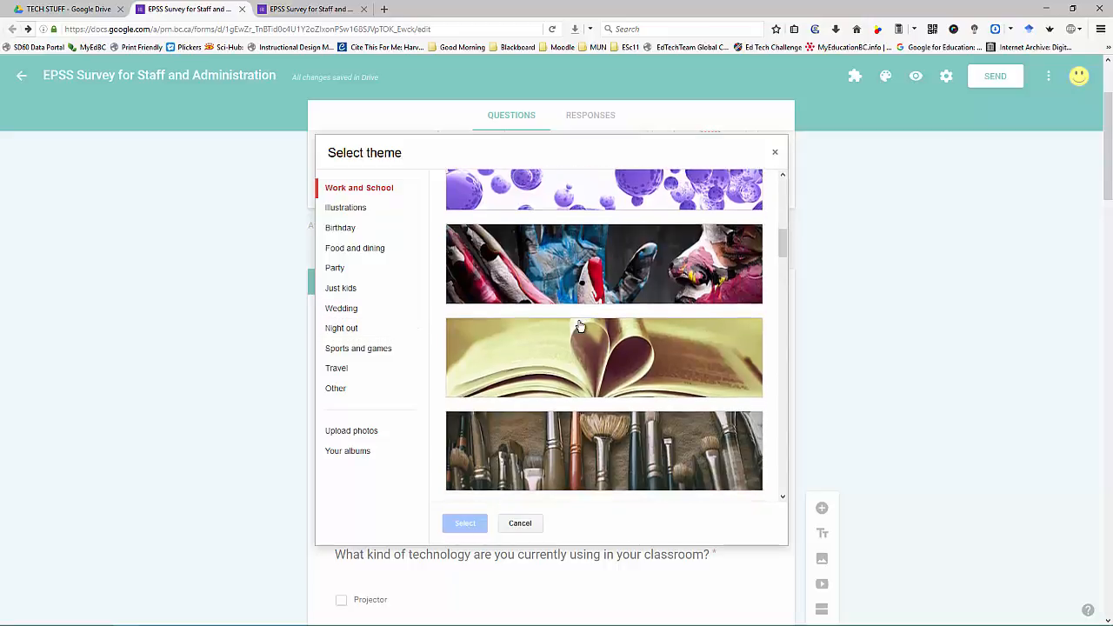
pyautogui.scroll(-5, 580, 326)
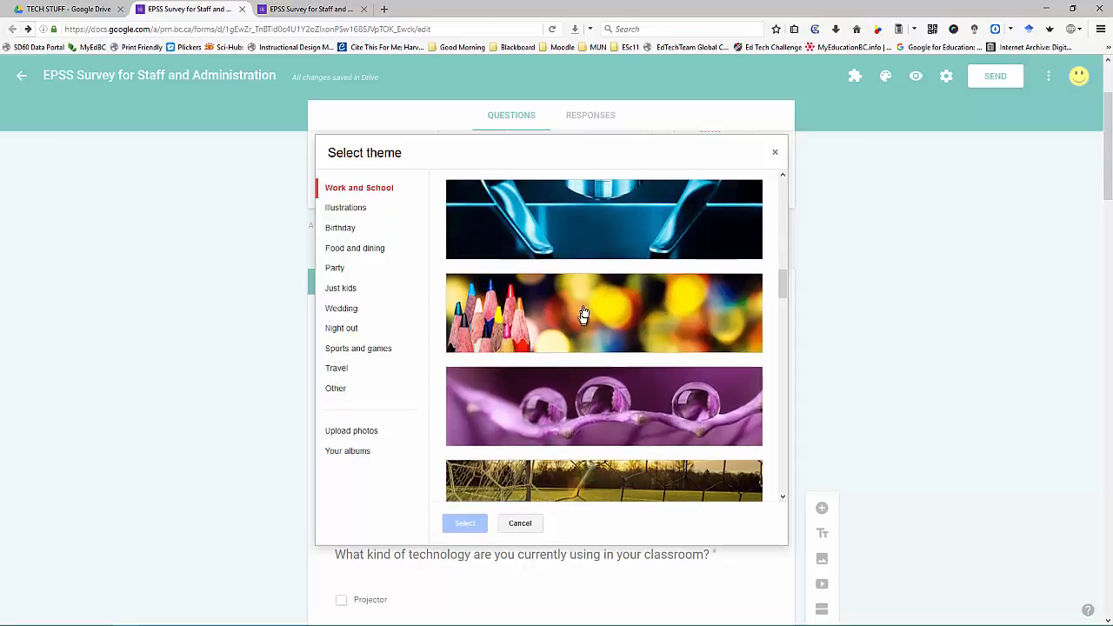
pyautogui.click(582, 317)
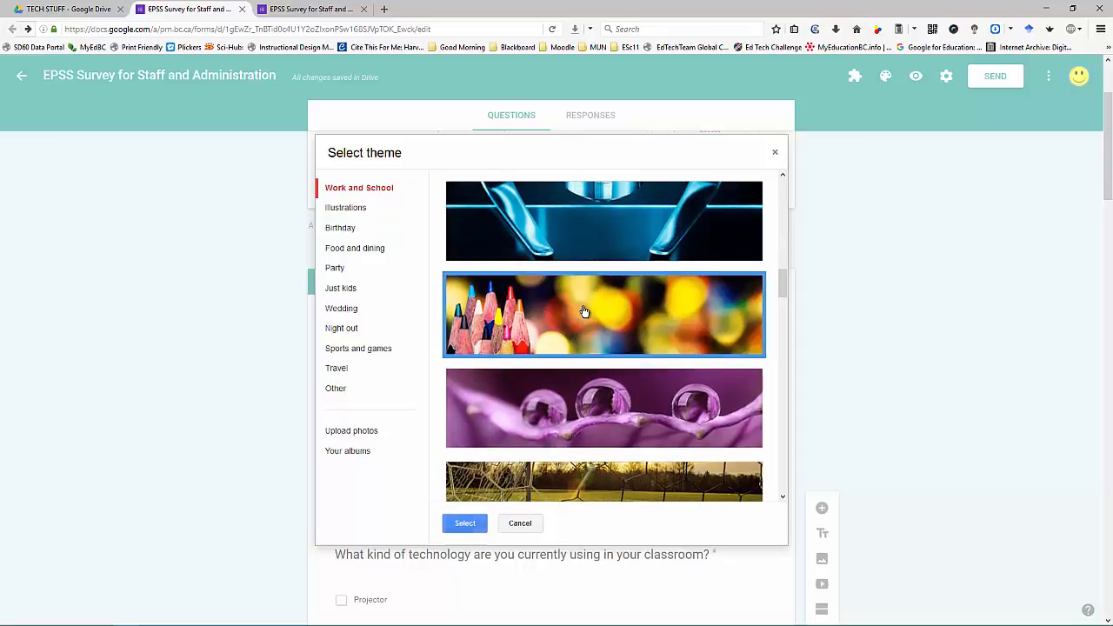
pyautogui.click(464, 523)
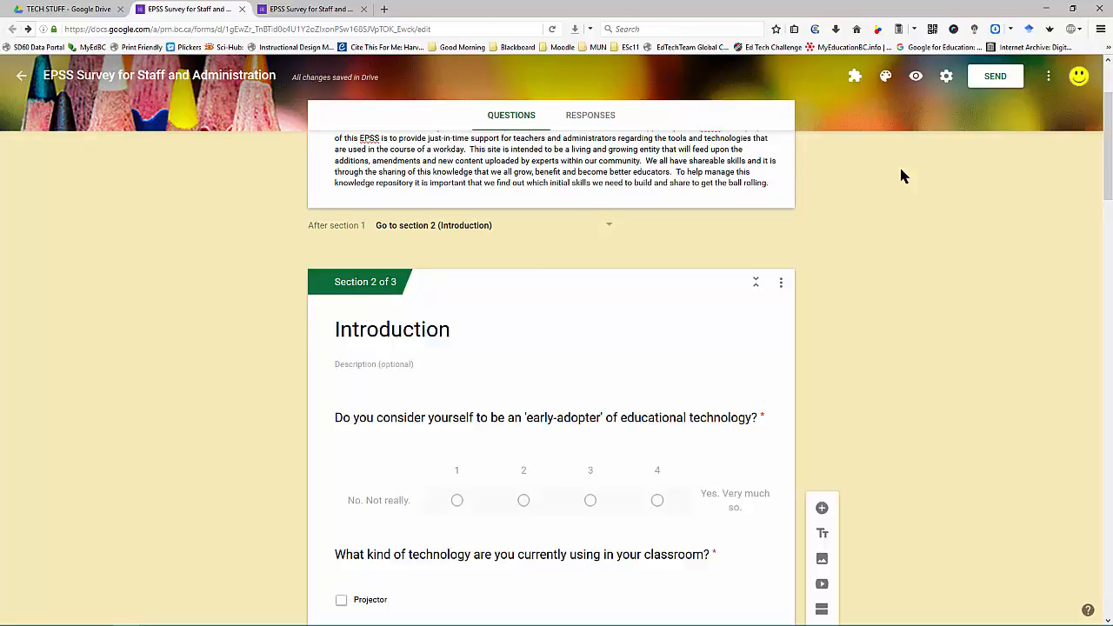
# Step: In Settings, turn off Restrict to district users, enable Edit after submit and Show progress bar
pyautogui.click(947, 80)
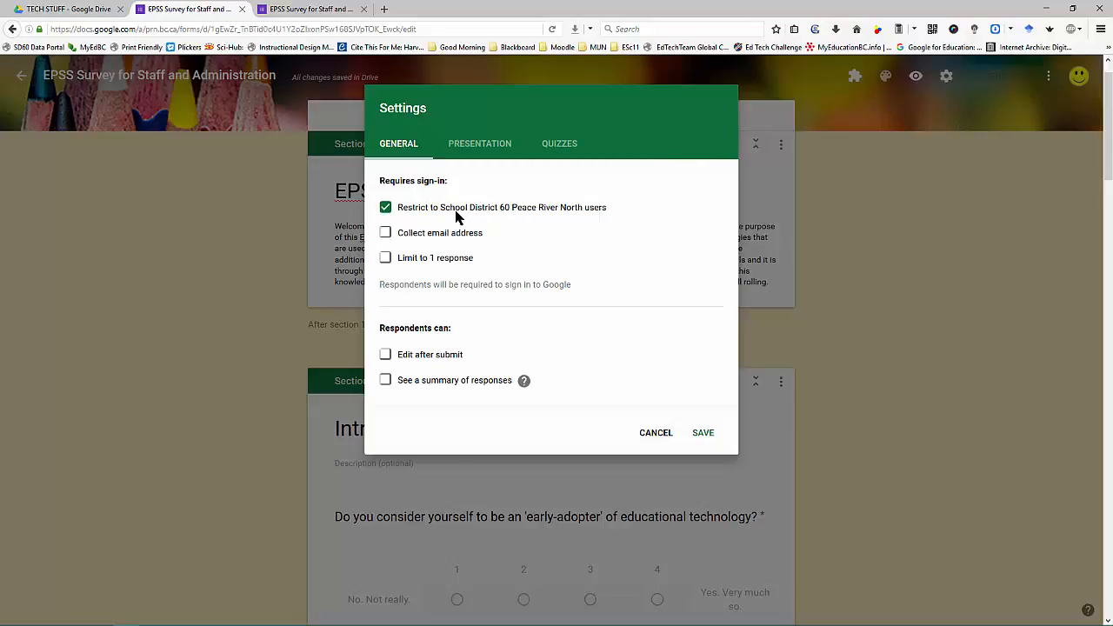
pyautogui.click(385, 209)
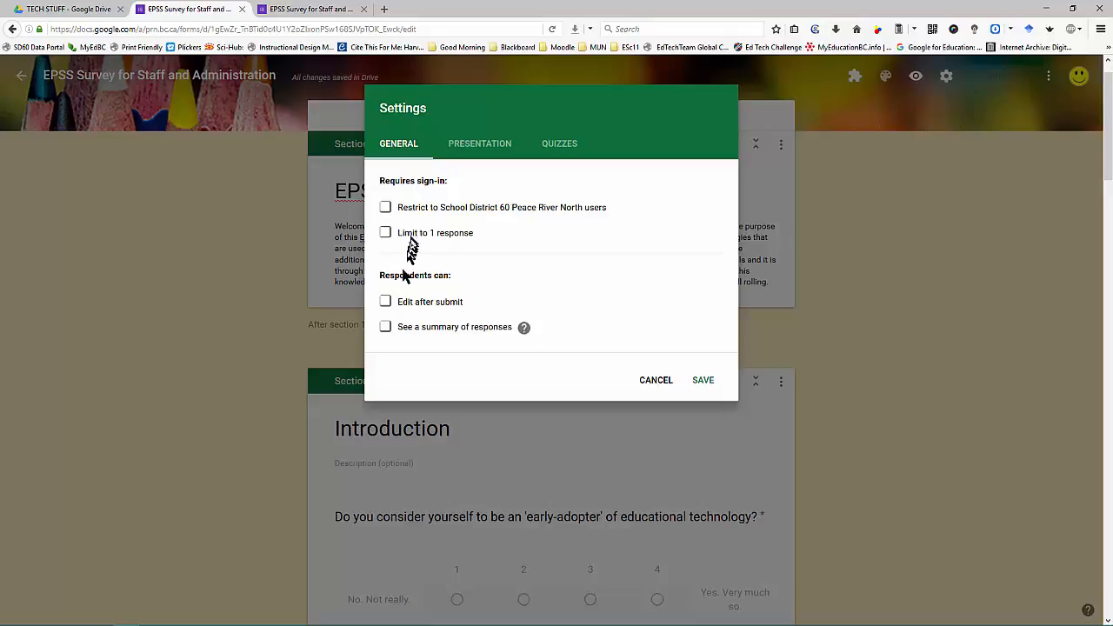
pyautogui.click(386, 305)
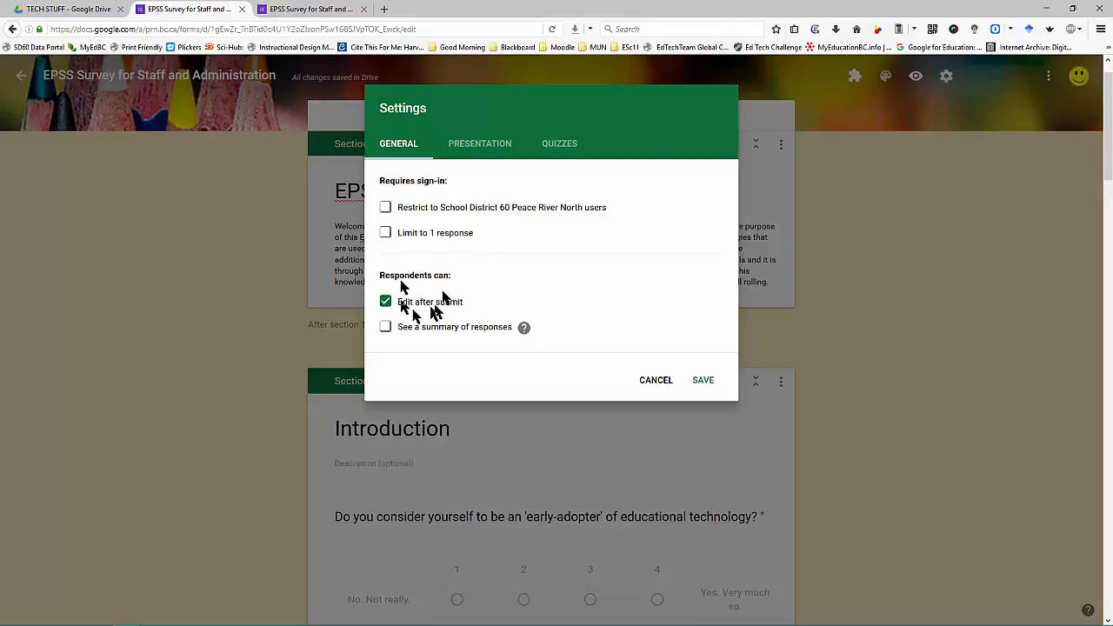
pyautogui.click(489, 145)
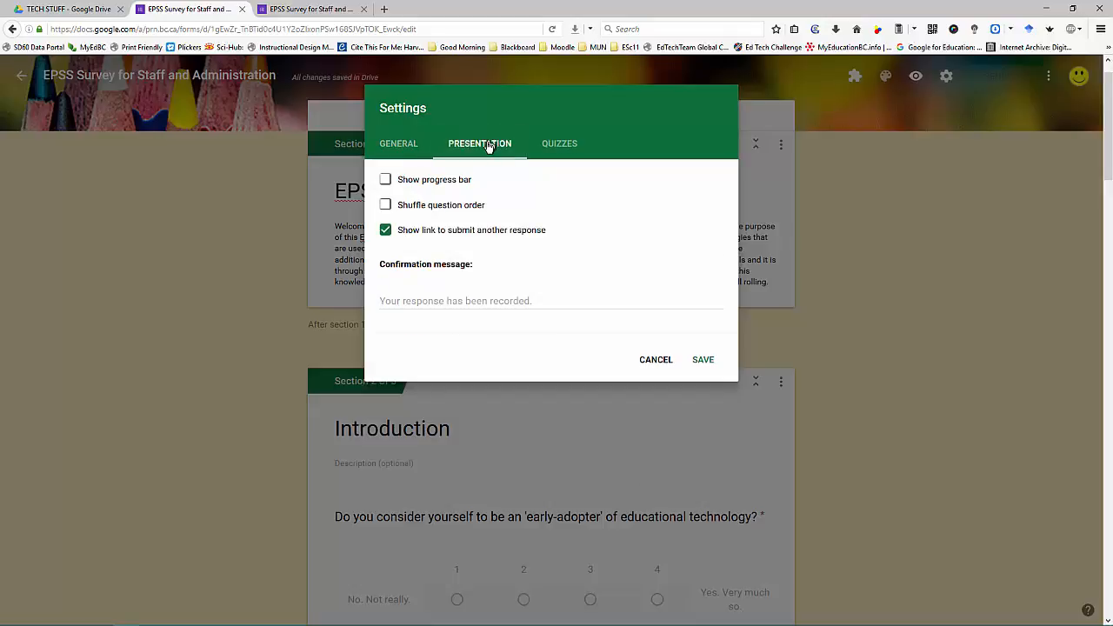
pyautogui.click(439, 183)
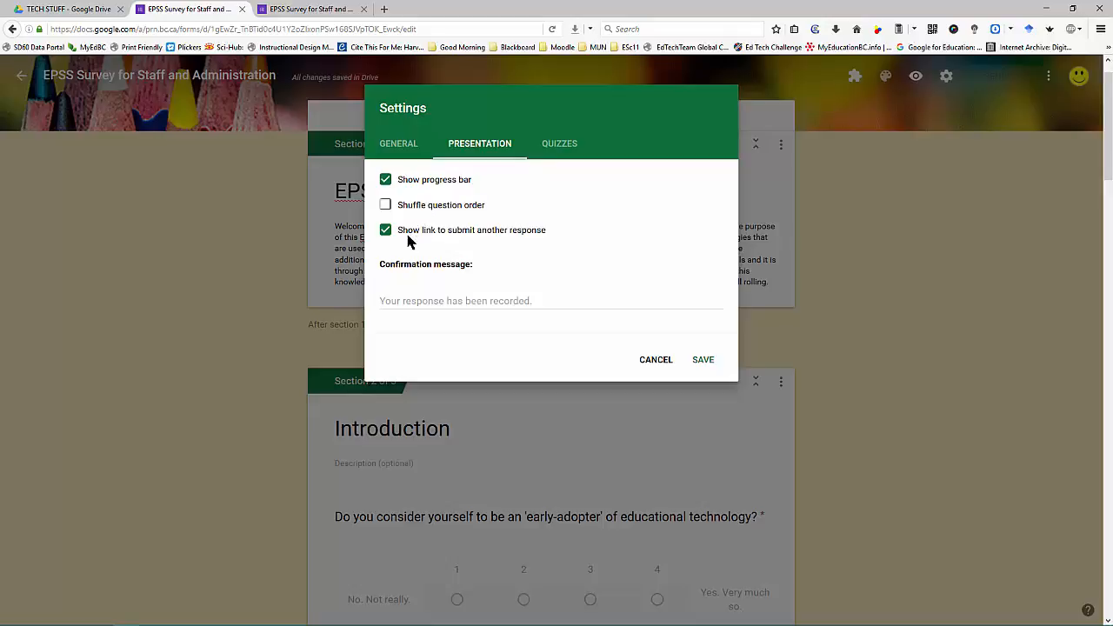
# Step: Save a confirmation message thanking respondents for completing the EPSS survey and helping create a quality program
pyautogui.click(553, 301)
pyautogui.write('T')
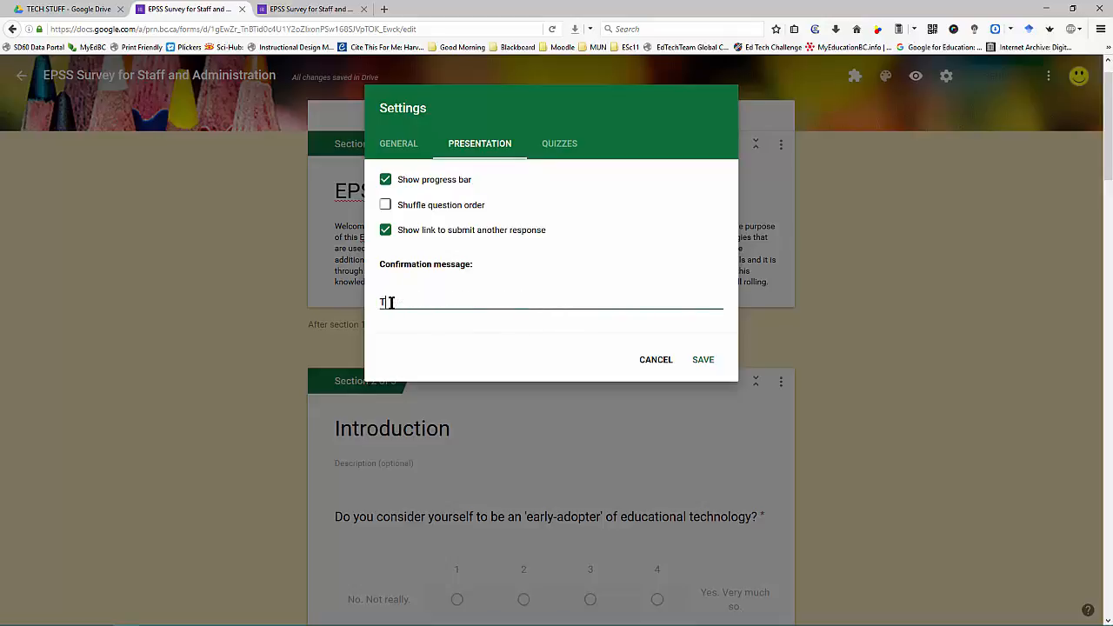
pyautogui.write('hank you for completing the E')
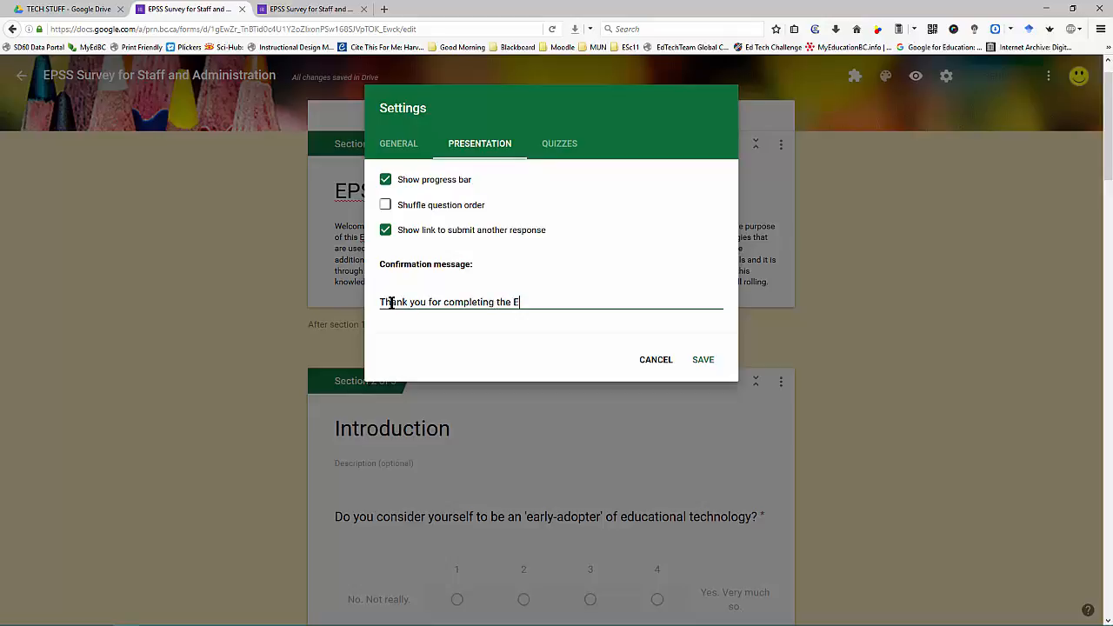
pyautogui.write('PSS survey.  Your answers will go ')
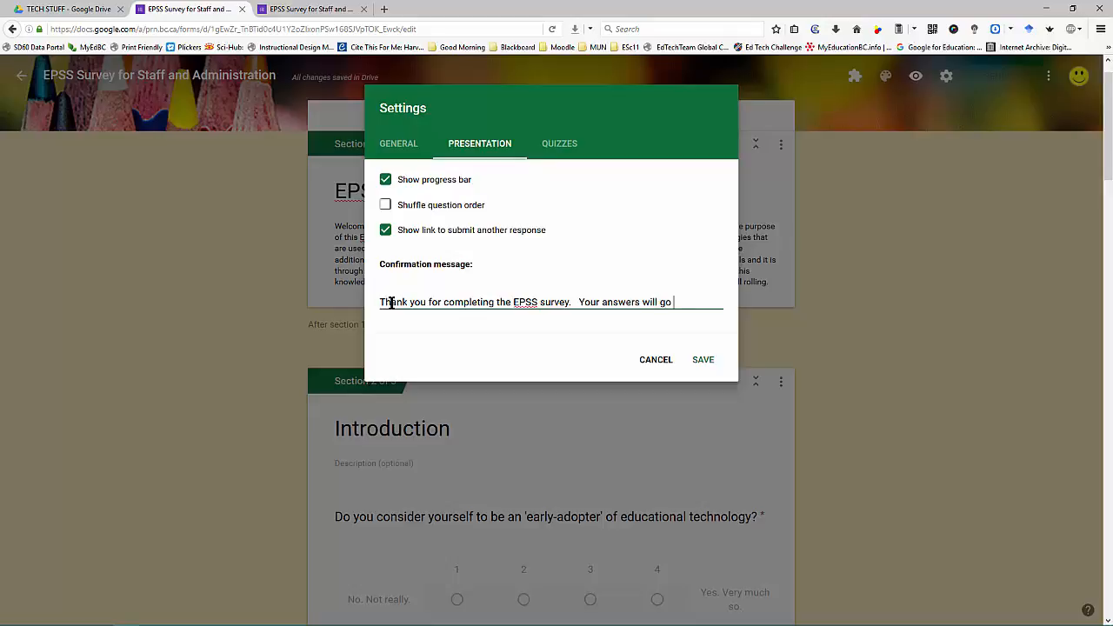
pyautogui.write('a long way to hel')
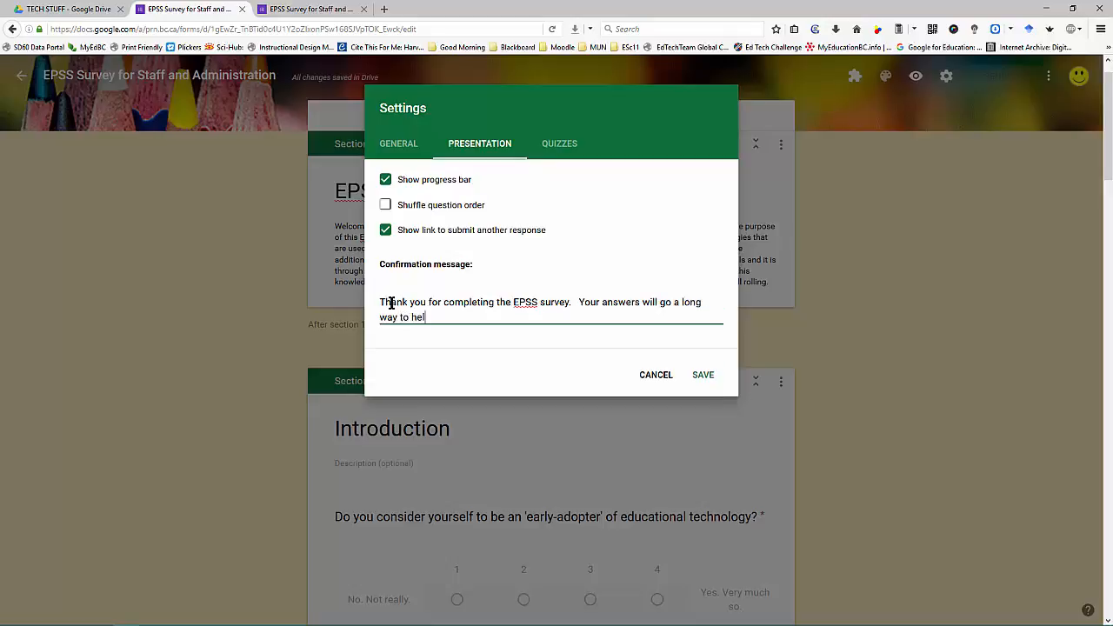
pyautogui.write('ping the development team create ')
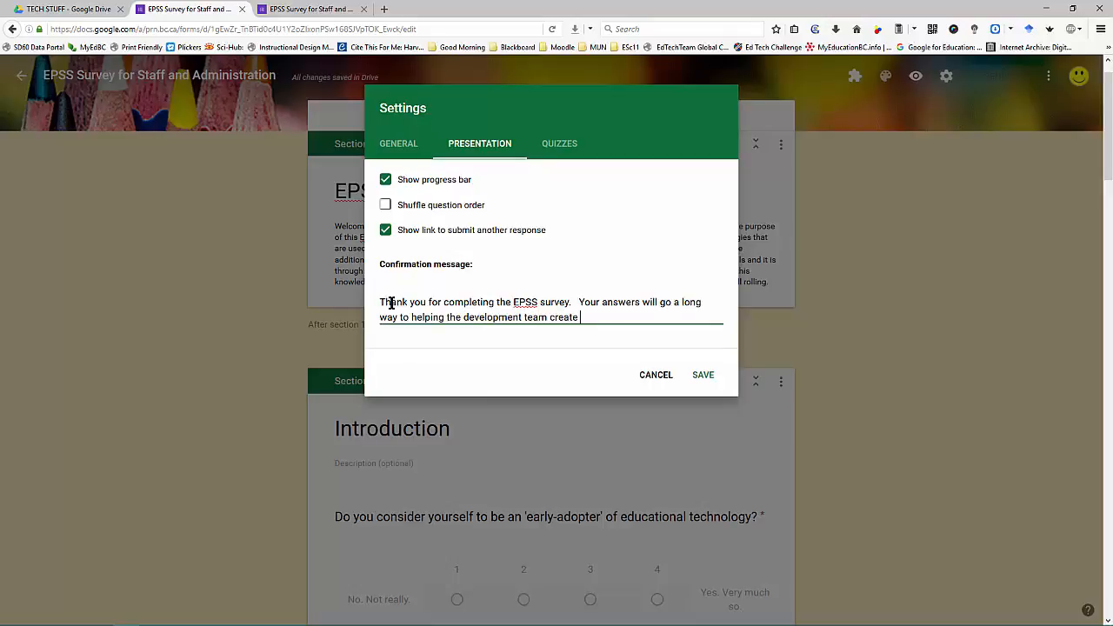
pyautogui.write('a quali')
pyautogui.press('BackSpace')
pyautogui.press('BackSpace')
pyautogui.write('ality program.')
pyautogui.click(561, 151)
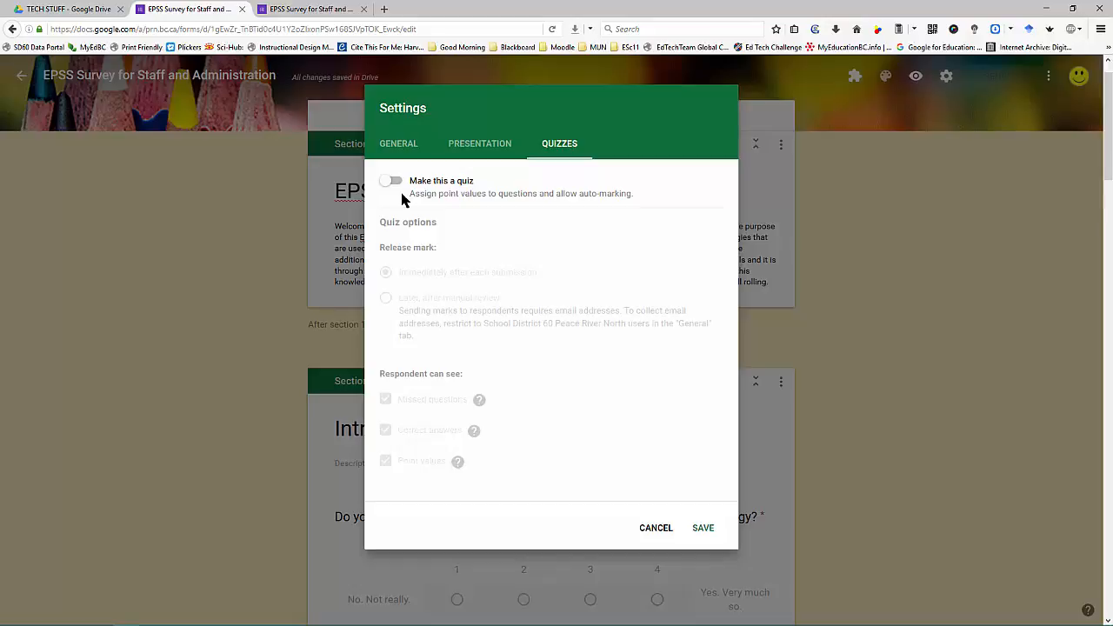
pyautogui.click(501, 148)
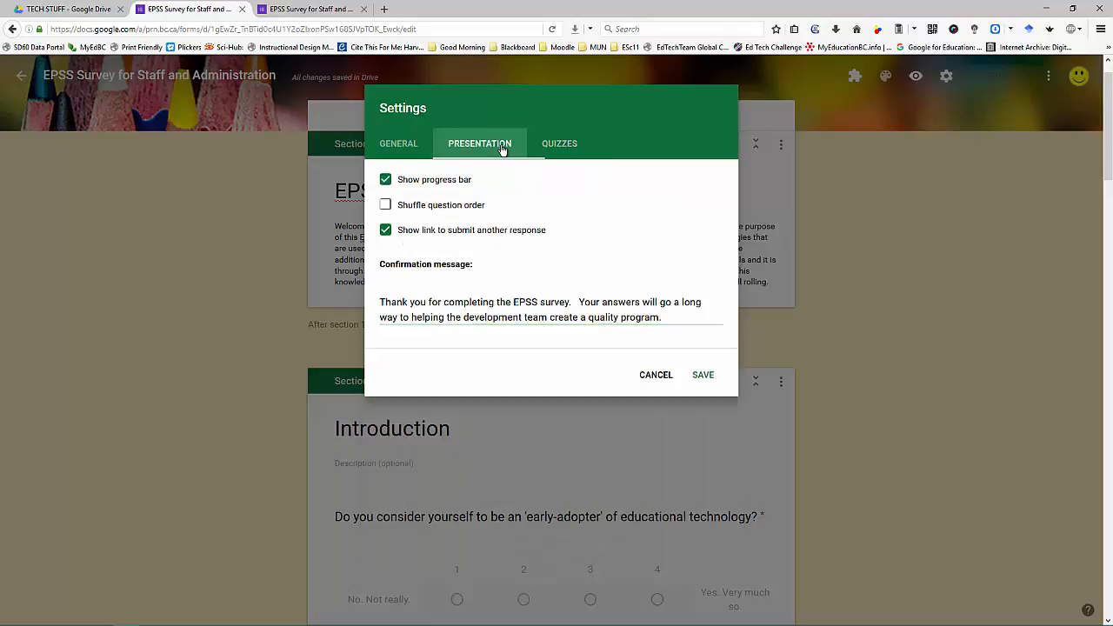
pyautogui.click(703, 375)
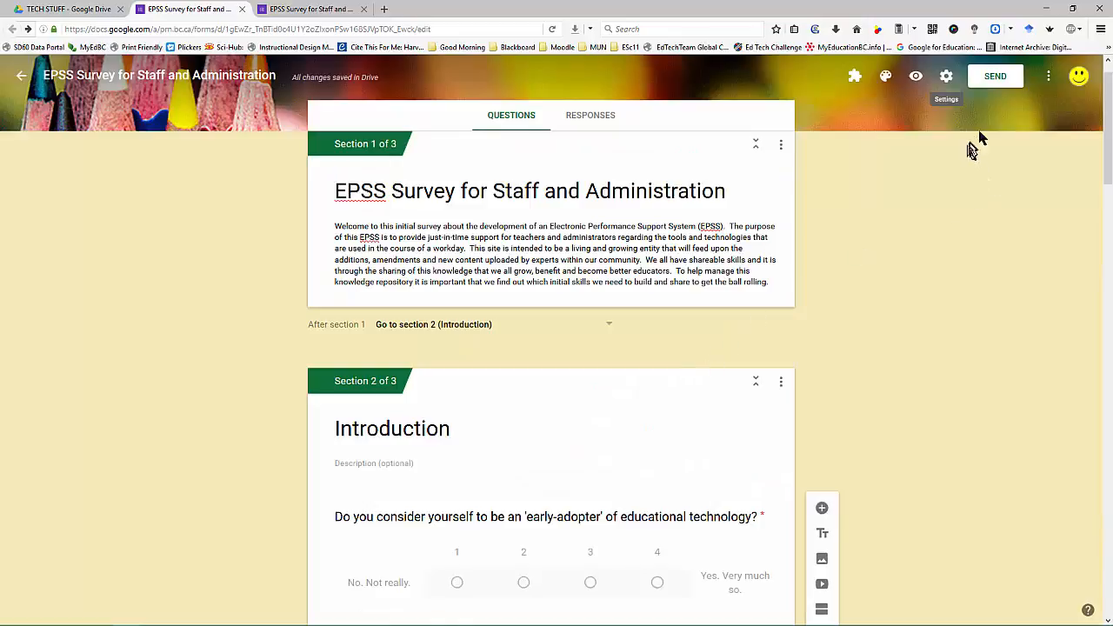
# Step: Address the send-form email to one suggested recipient with subject 'Sample EPSS Survey'
pyautogui.click(998, 79)
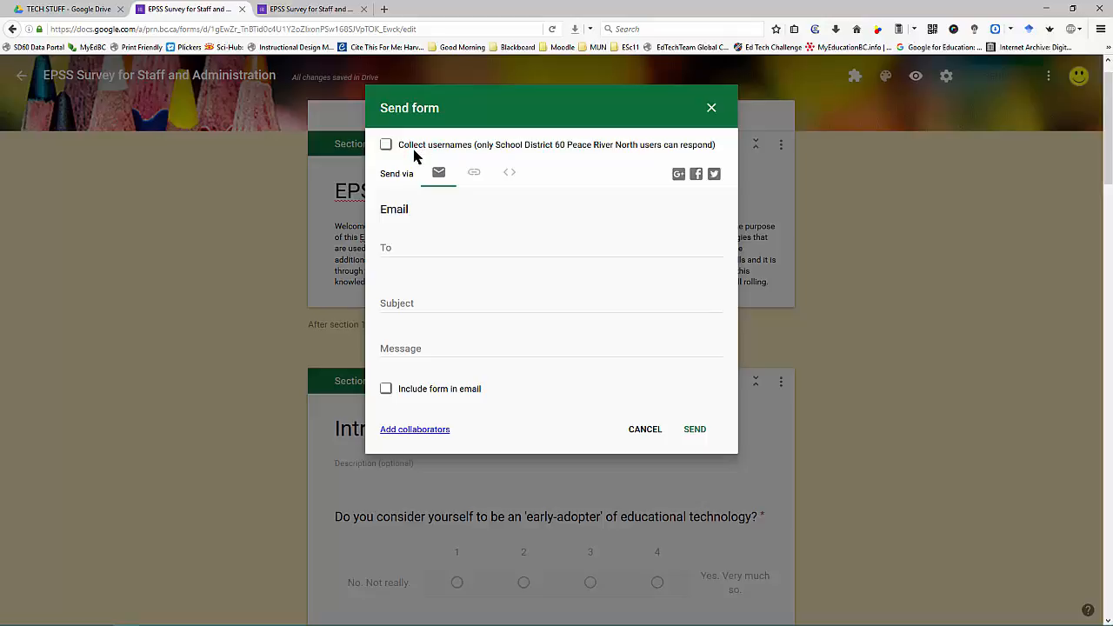
pyautogui.click(424, 242)
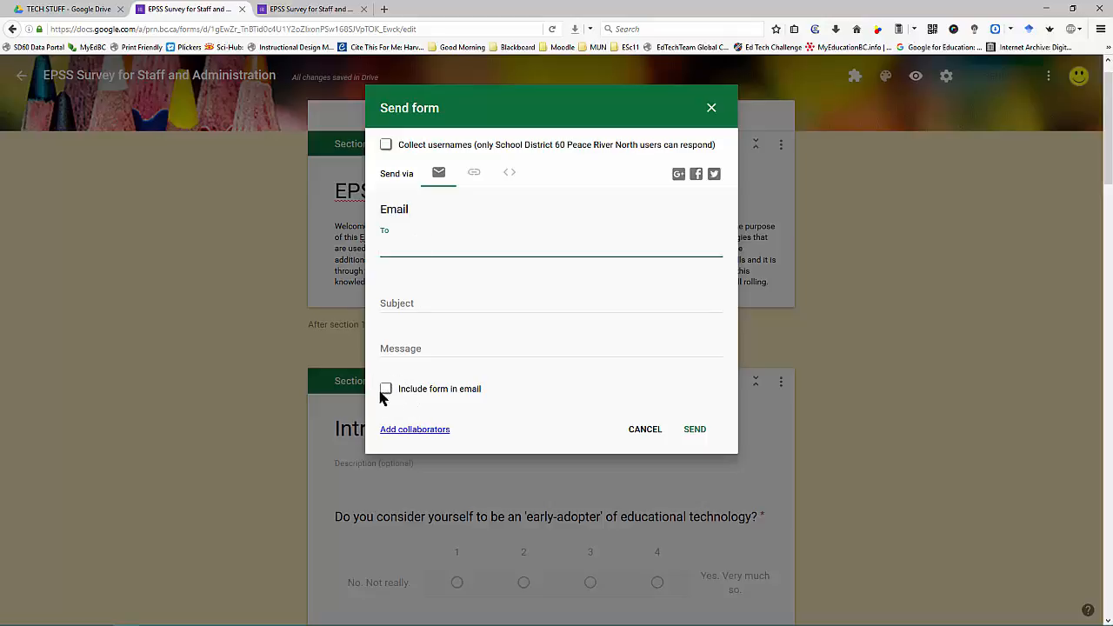
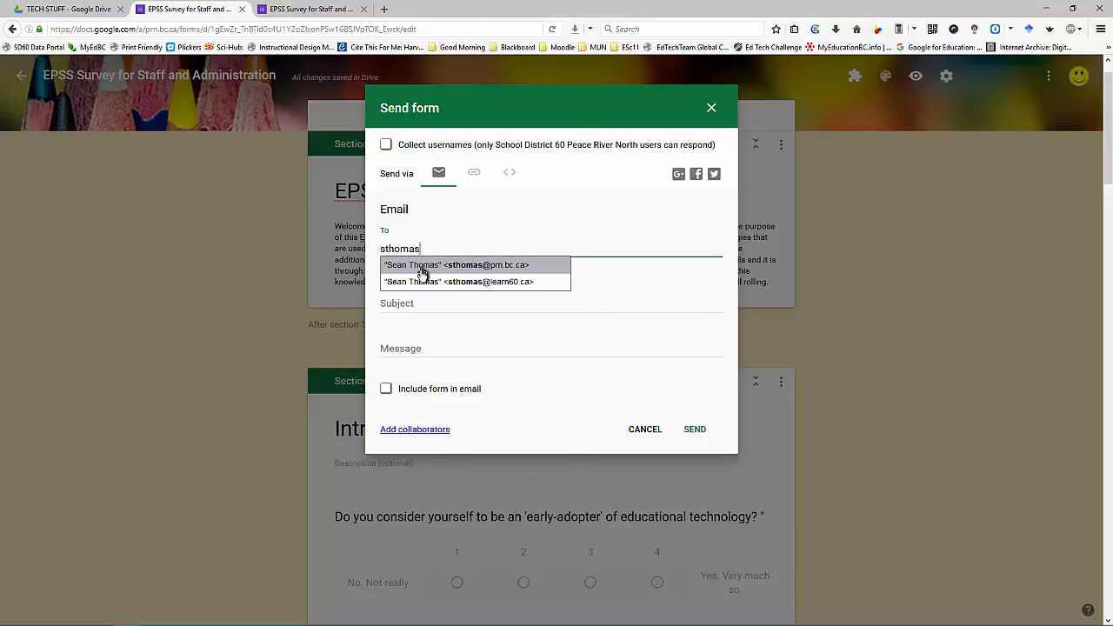
pyautogui.click(423, 268)
pyautogui.click(425, 307)
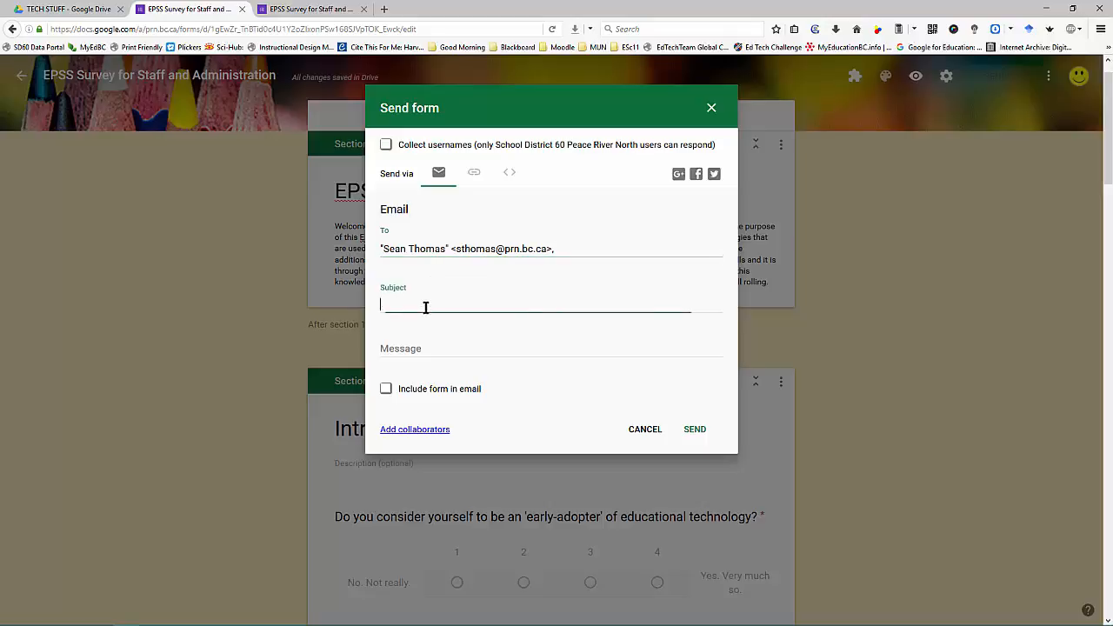
pyautogui.write('Sampl')
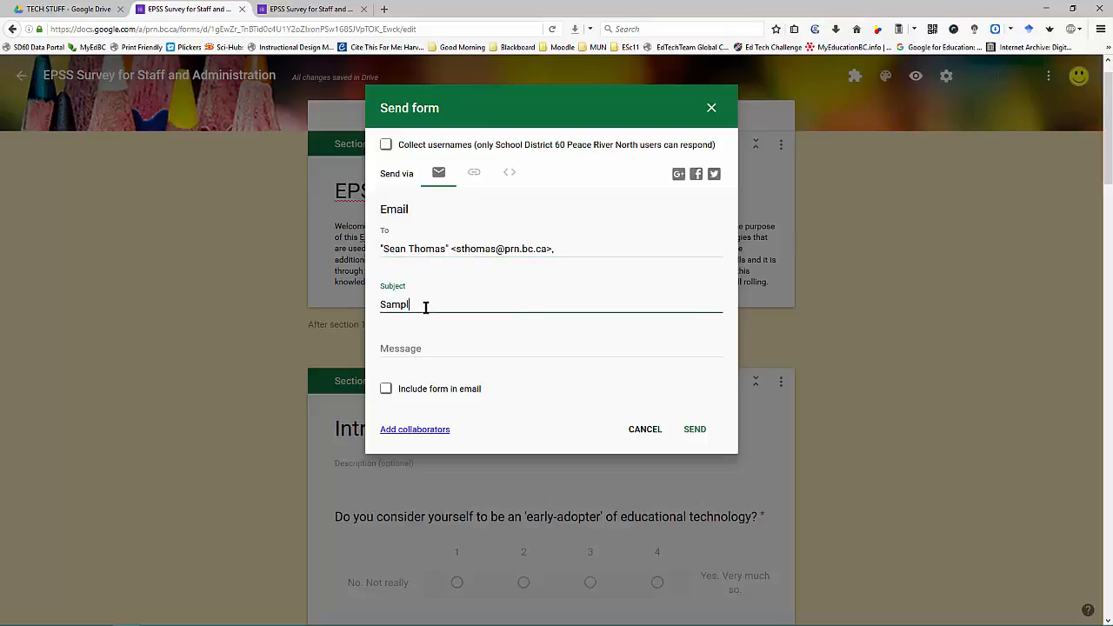
pyautogui.write('e EPSS Survey')
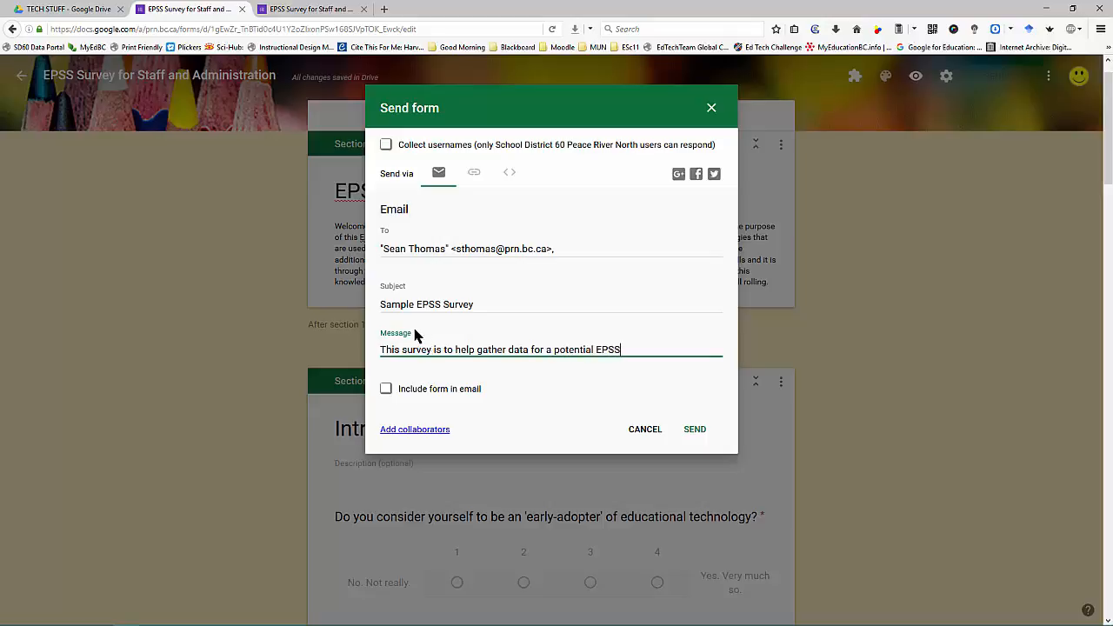
# Step: Get the survey's shortened goo.gl link and open a new browser tab
pyautogui.click(474, 174)
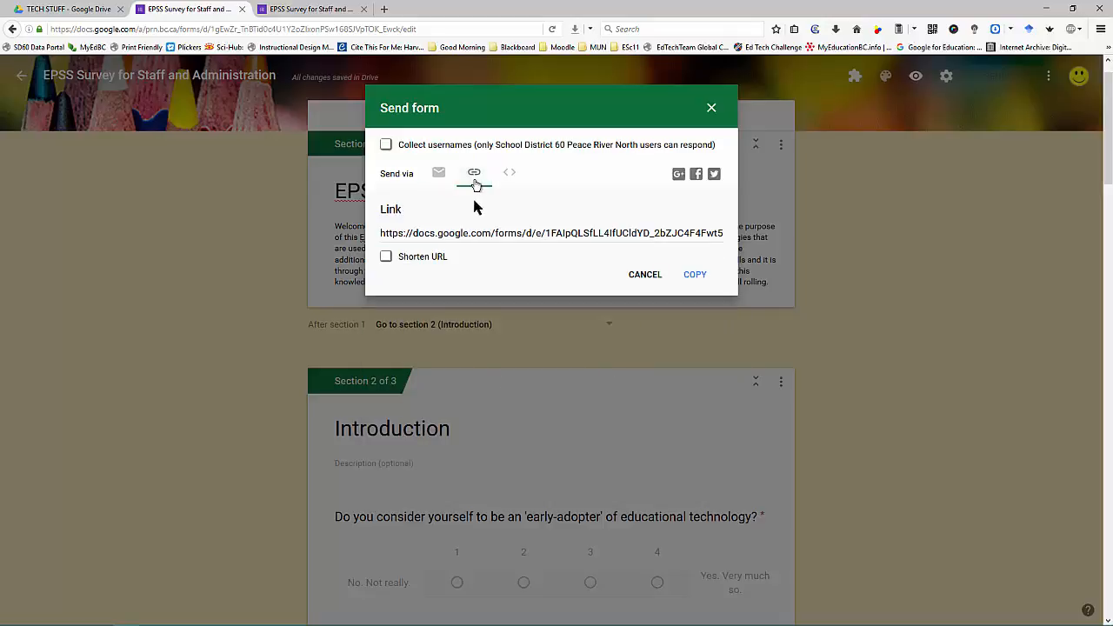
pyautogui.click(386, 256)
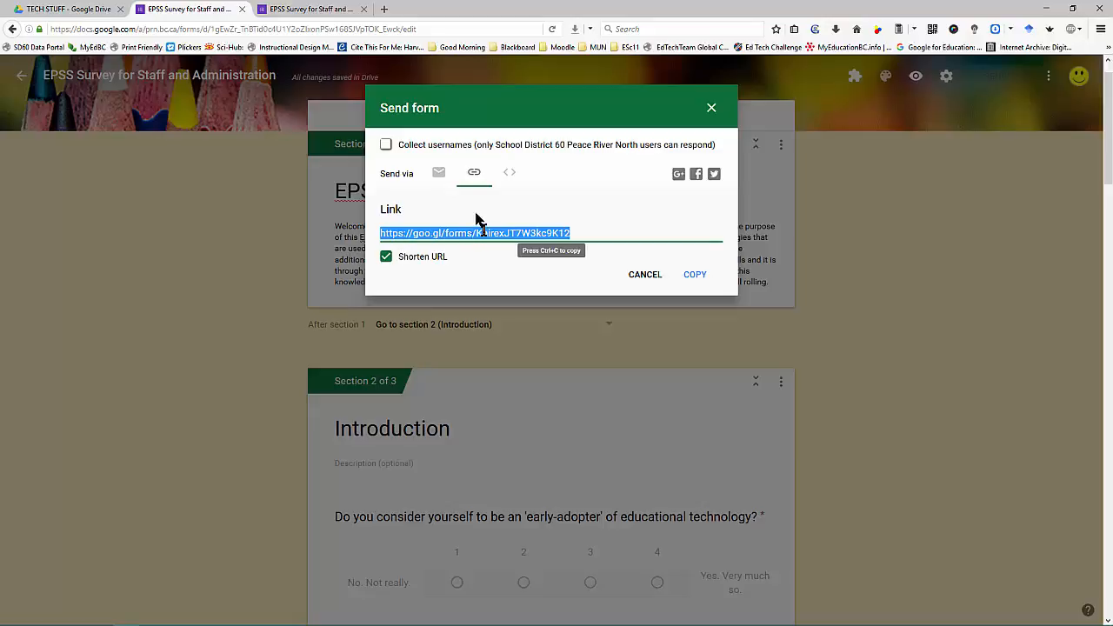
pyautogui.click(384, 10)
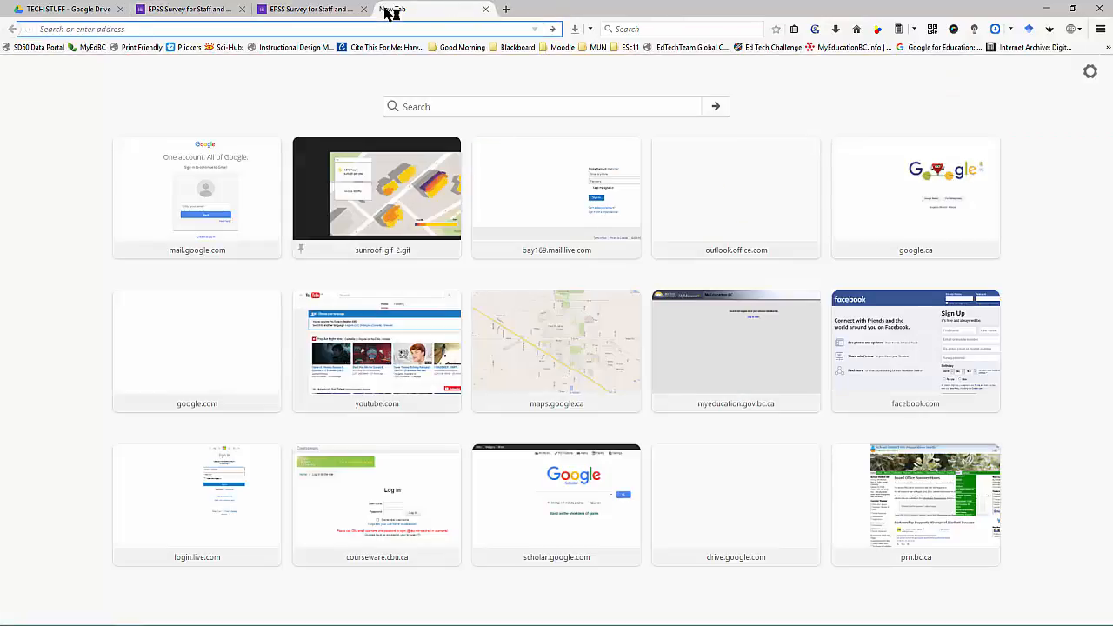
# Step: Generate a QR code from the goo.gl link in Beautiful QR Codes and copy its image
pyautogui.click(1107, 47)
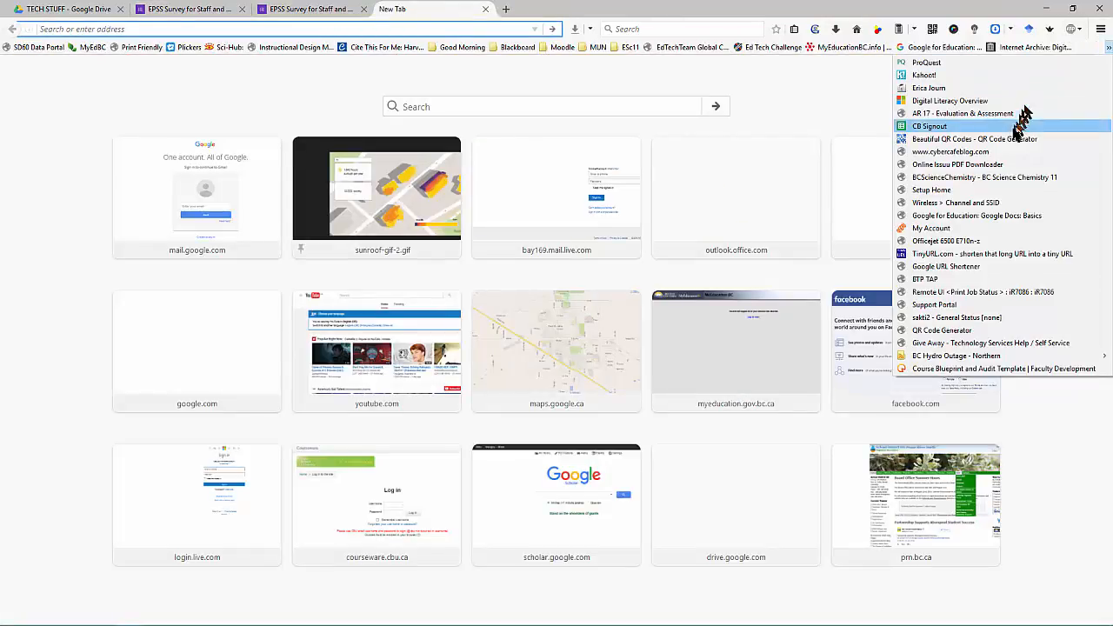
pyautogui.click(1008, 139)
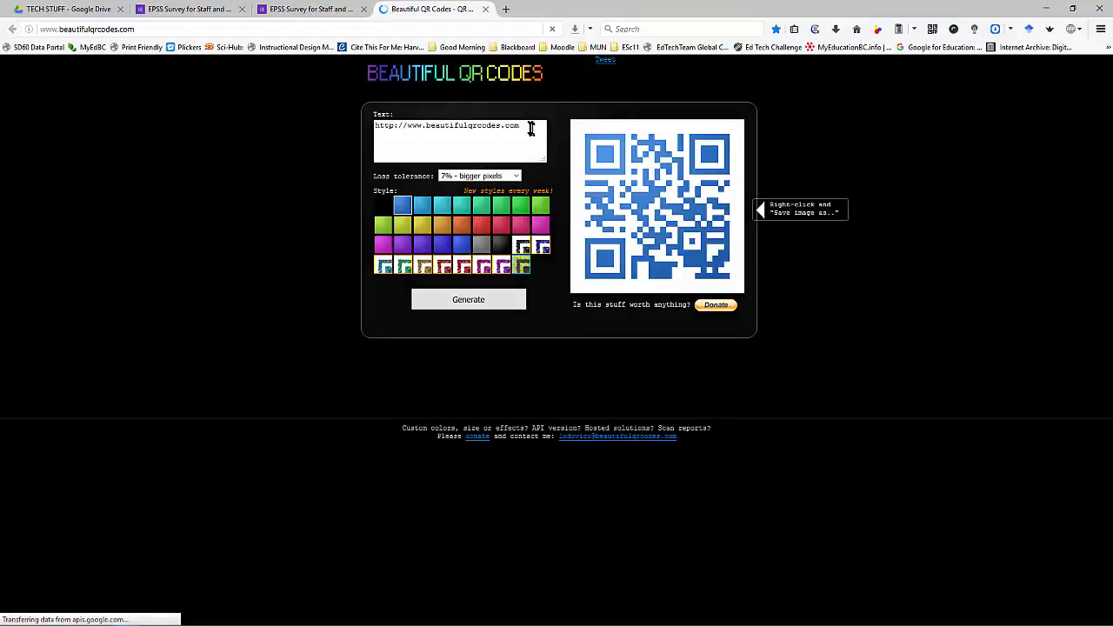
pyautogui.moveTo(529, 129); pyautogui.dragTo(380, 128)
pyautogui.write('https://goo.gl/forms/KaIrexJT7W3kc9K12')
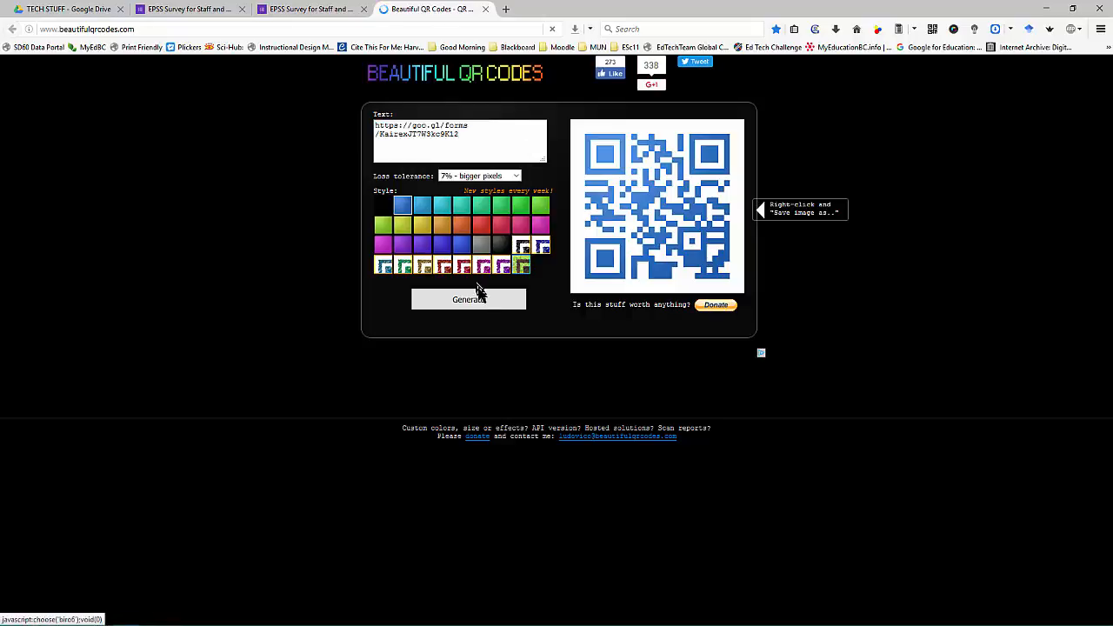
pyautogui.click(489, 300)
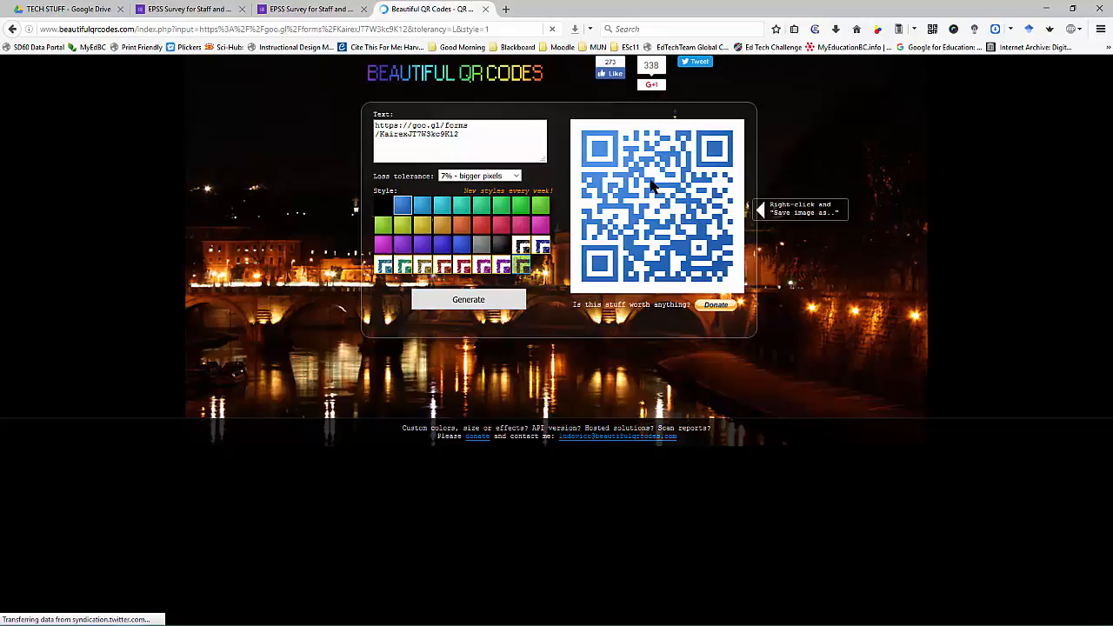
pyautogui.rightClick(653, 185)
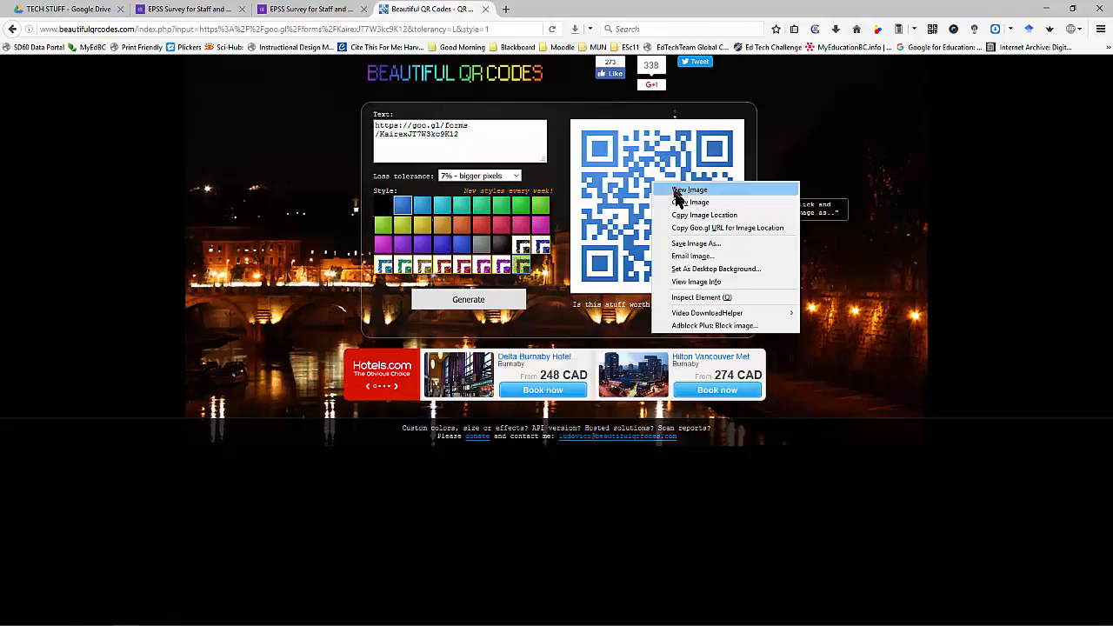
pyautogui.click(677, 203)
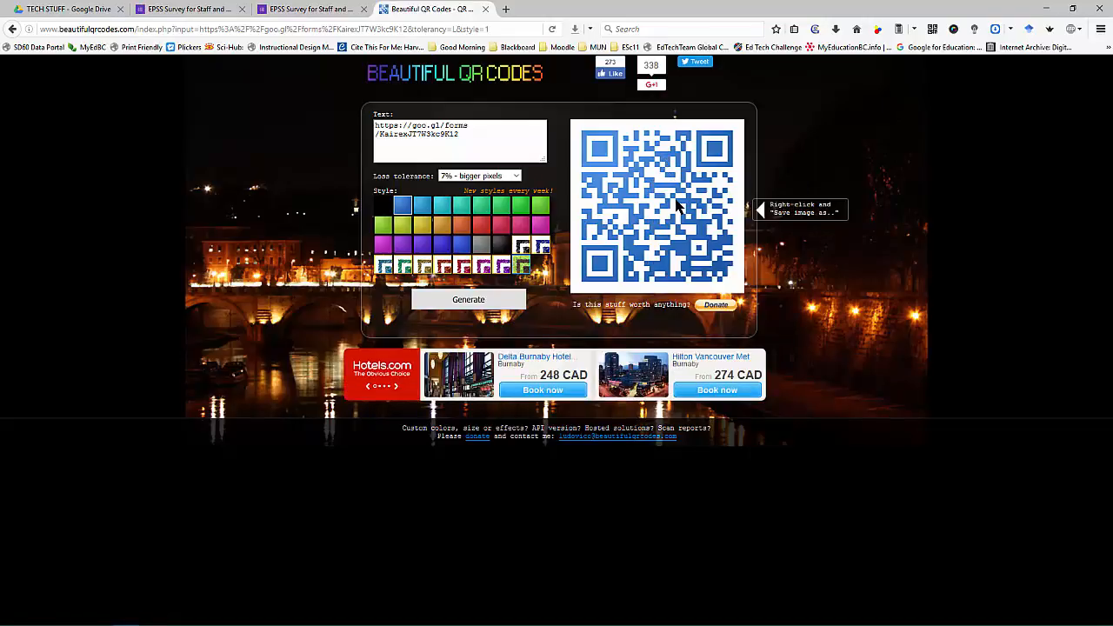
# Step: Create a new Google Docs document inside the EPSS Survey folder in Drive
pyautogui.click(98, 13)
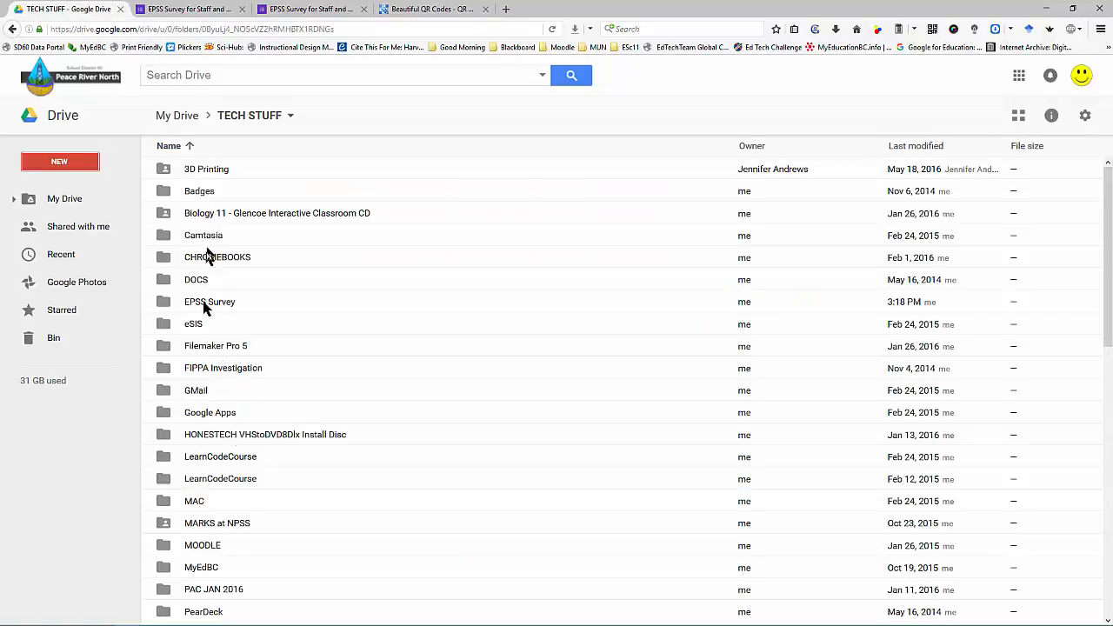
pyautogui.scroll(-3, 235, 464)
pyautogui.scroll(-1, 233, 464)
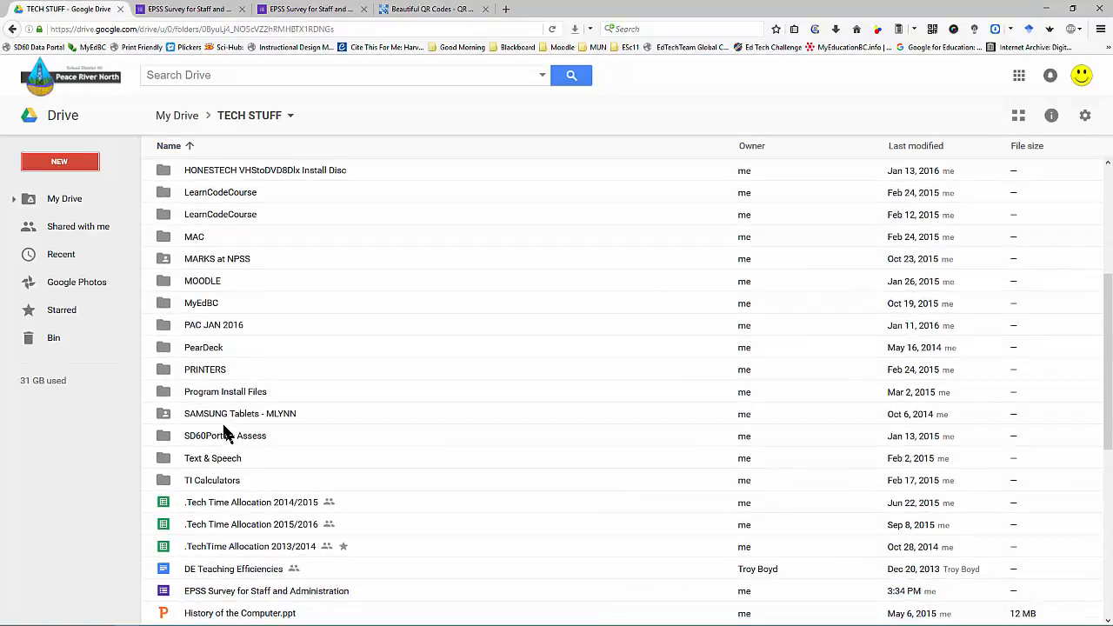
pyautogui.scroll(2, 221, 427)
pyautogui.scroll(2, 210, 291)
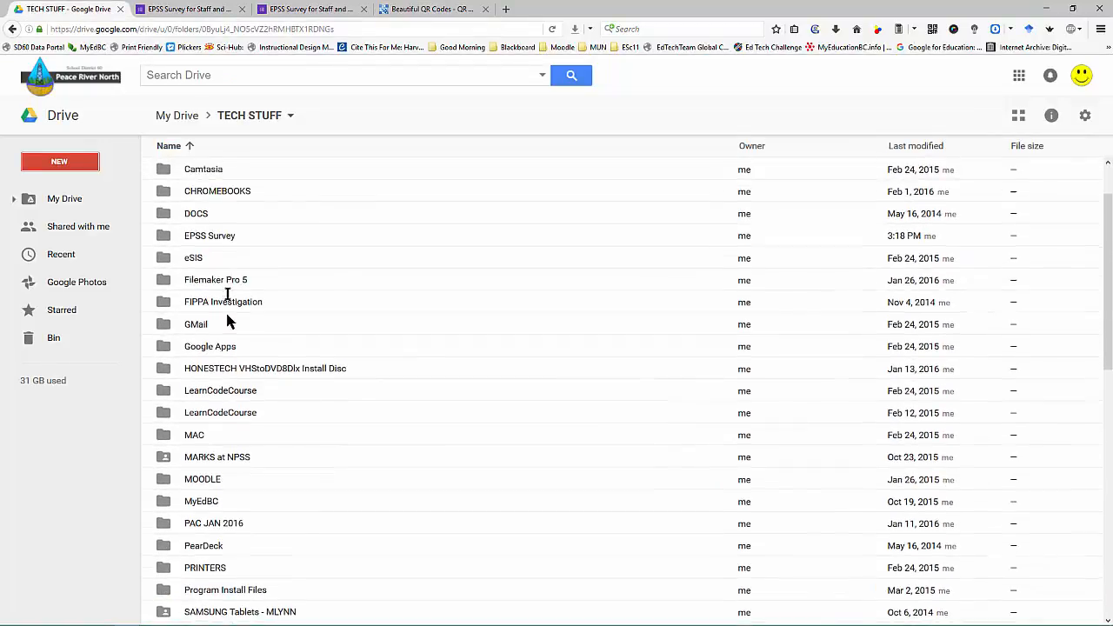
pyautogui.click(216, 243)
pyautogui.doubleClick(212, 241)
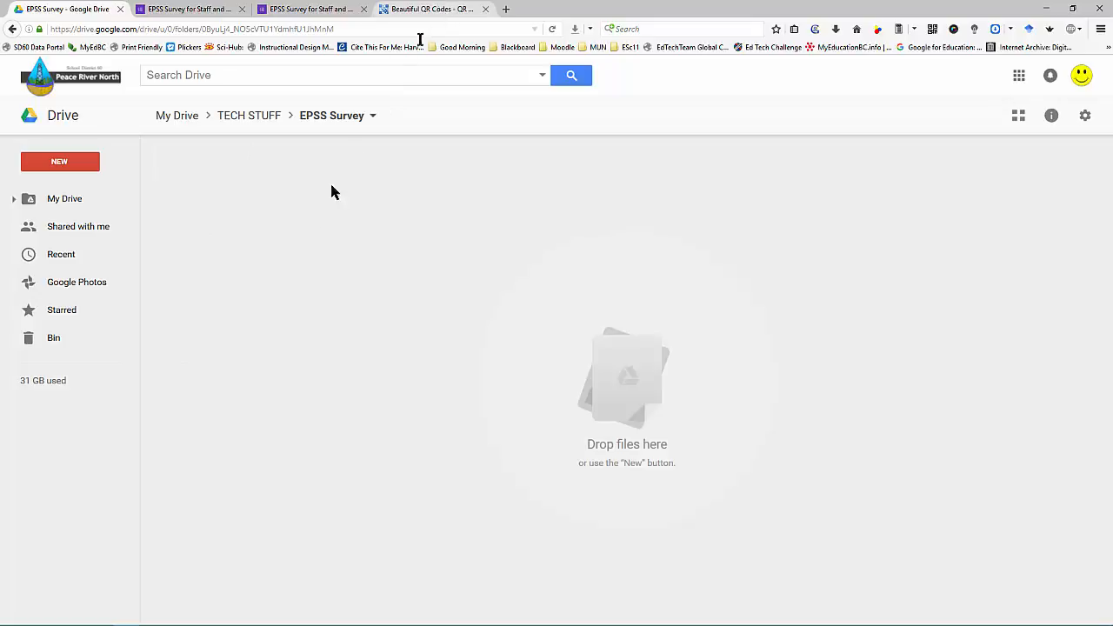
pyautogui.click(74, 164)
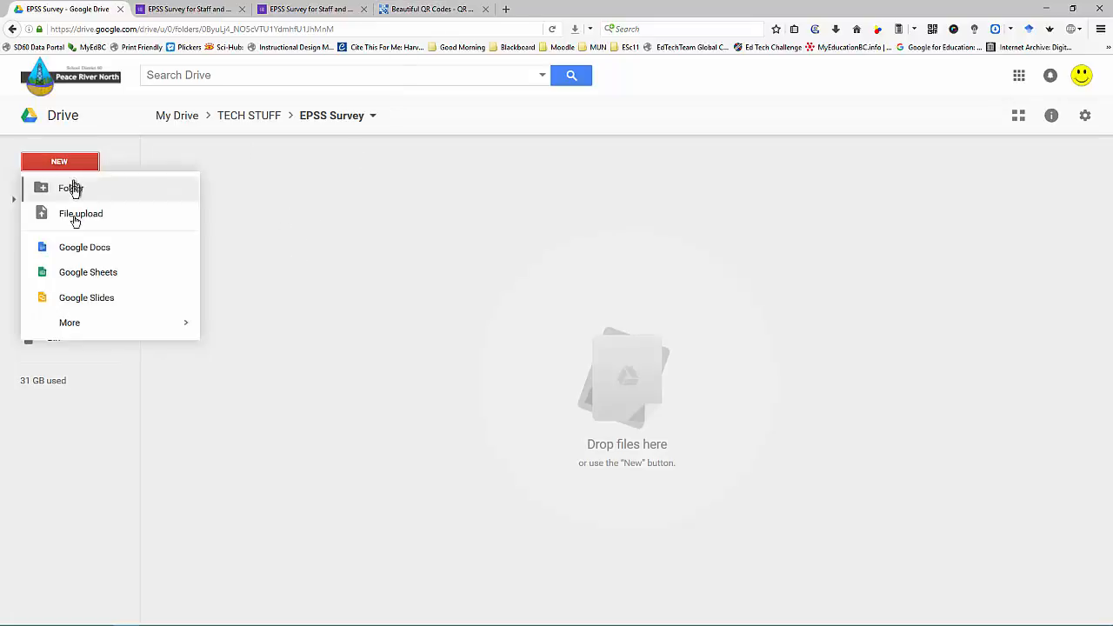
pyautogui.click(82, 250)
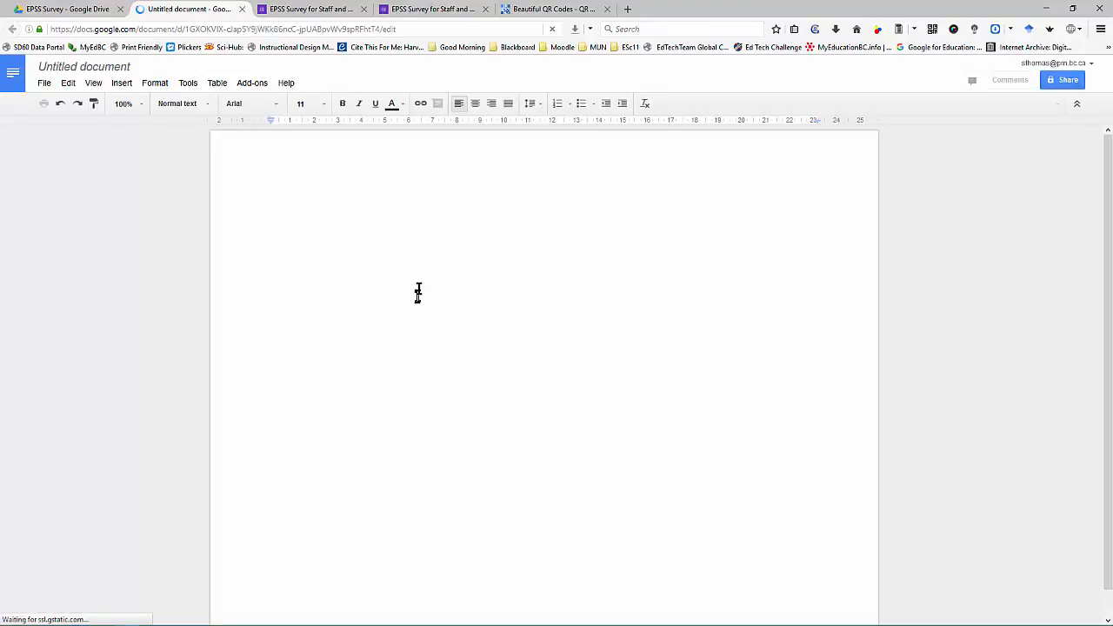
# Step: Type the EPSS survey title, paste the QR code below it, and paste the goo.gl link under the title
pyautogui.write('EPSS Survey for Staff and Administrators')
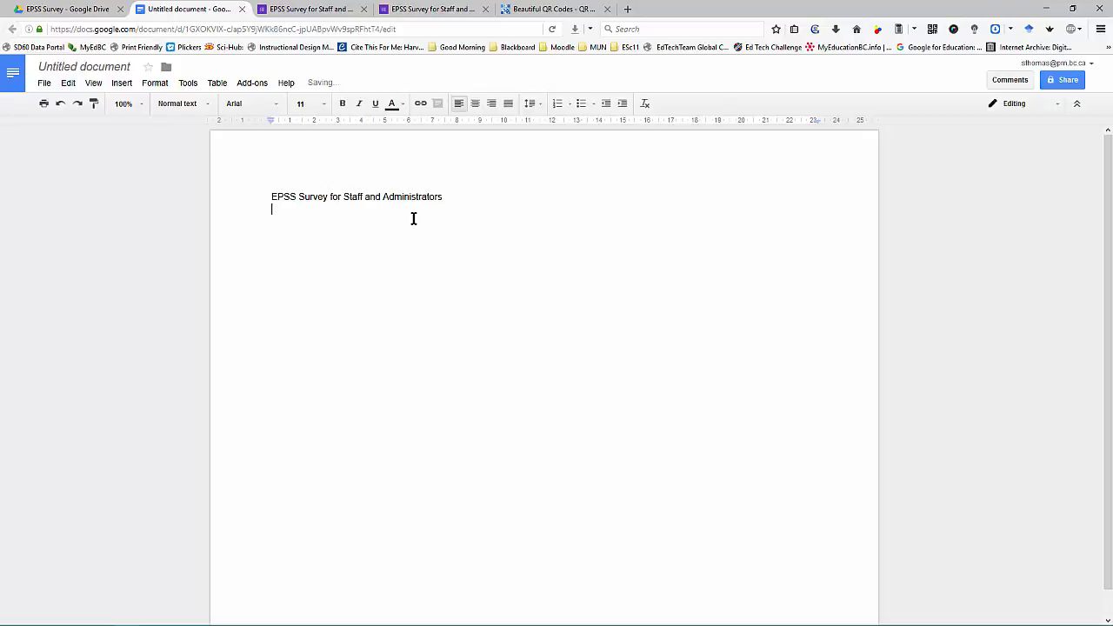
pyautogui.hotkey('ctrl', 'v')
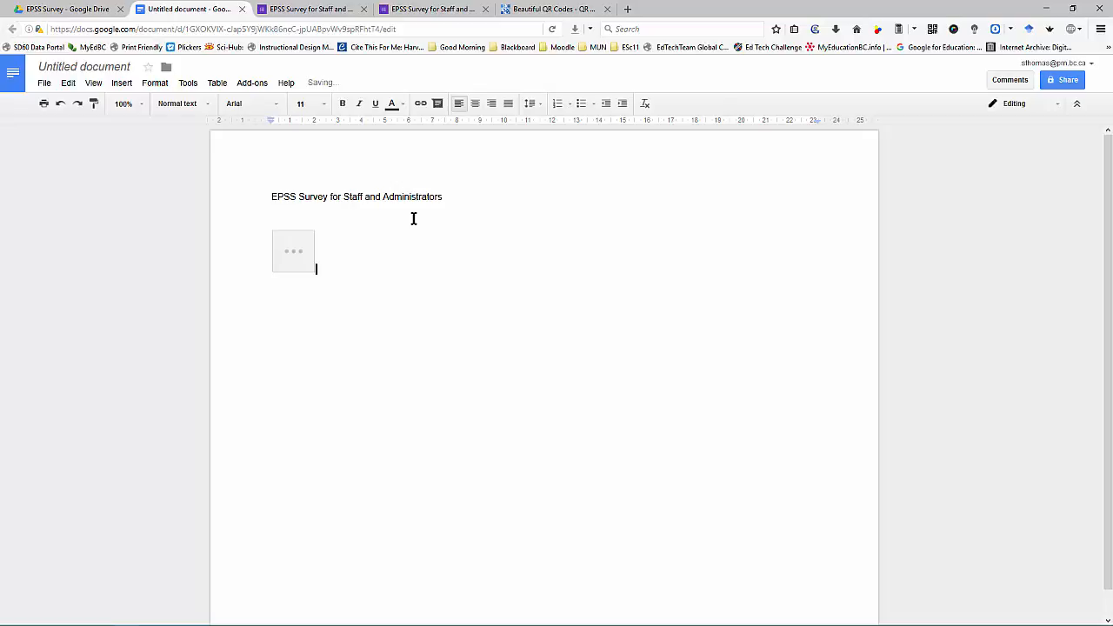
pyautogui.click(434, 9)
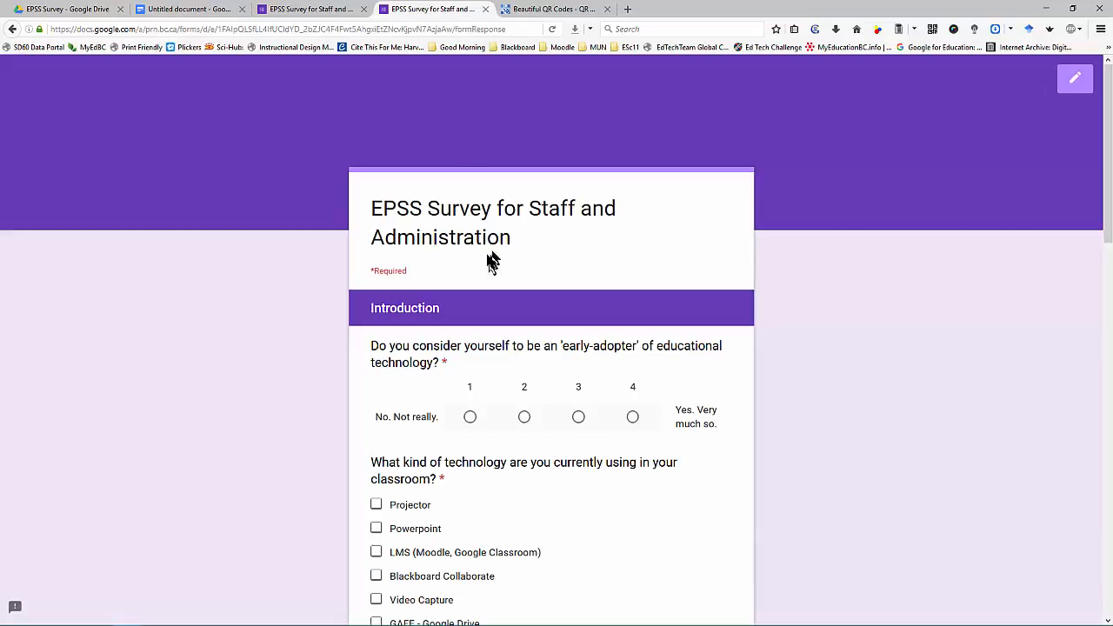
pyautogui.click(330, 8)
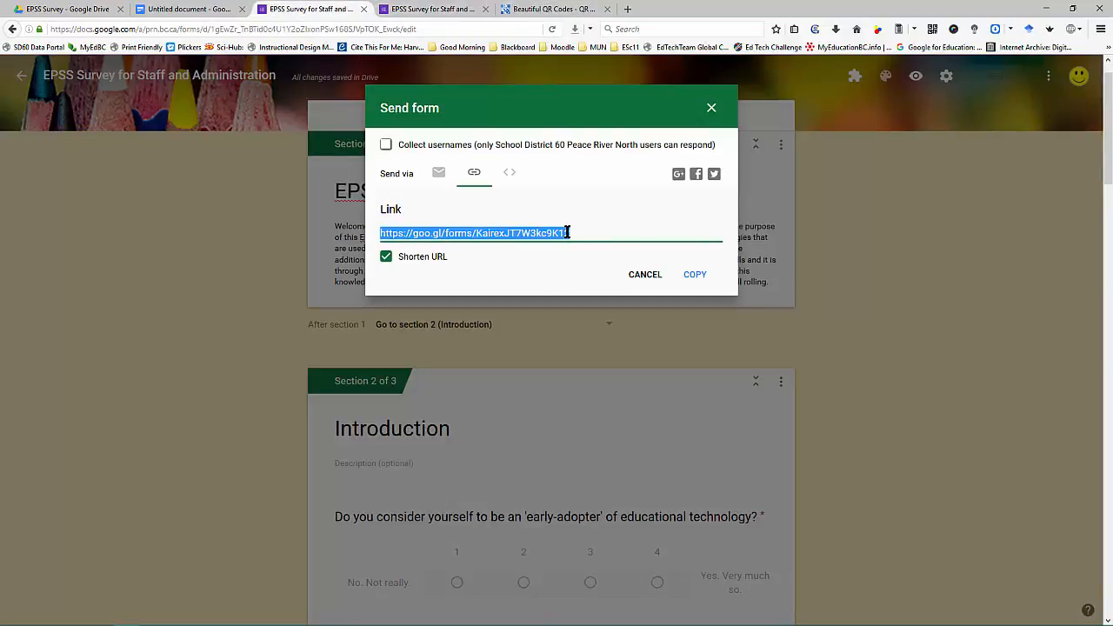
pyautogui.click(219, 10)
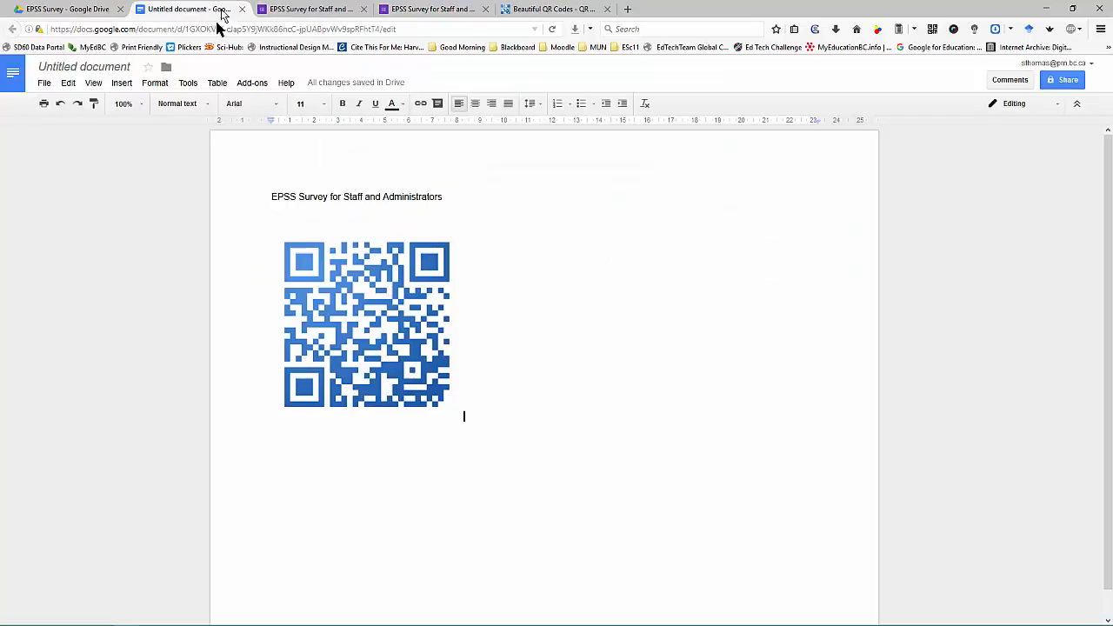
pyautogui.click(365, 228)
pyautogui.press('Return')
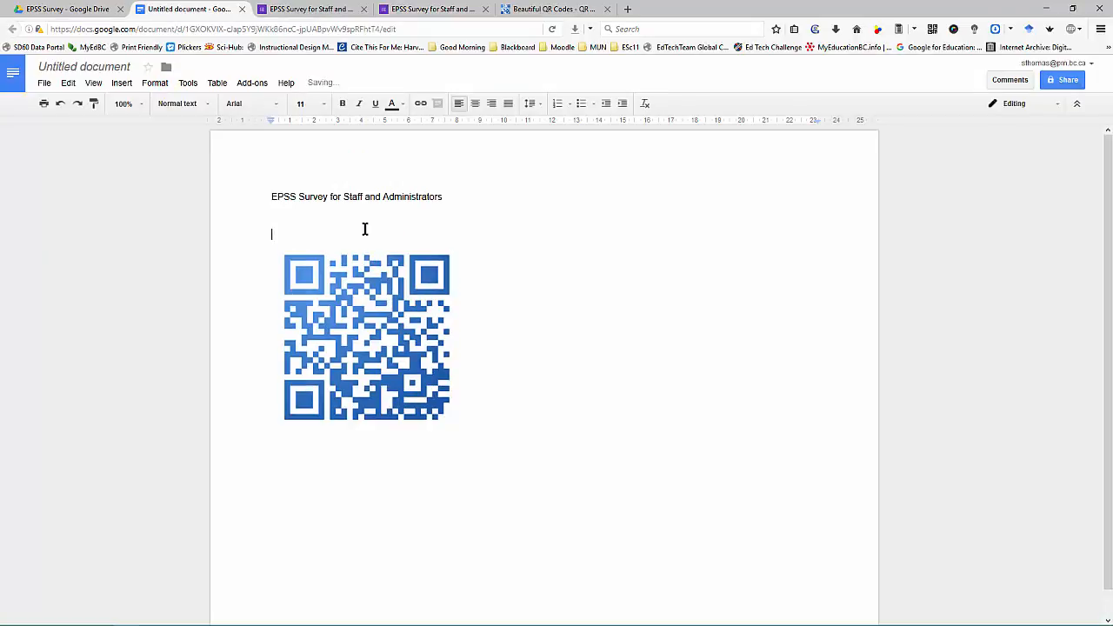
pyautogui.hotkey('ctrl', 'v')
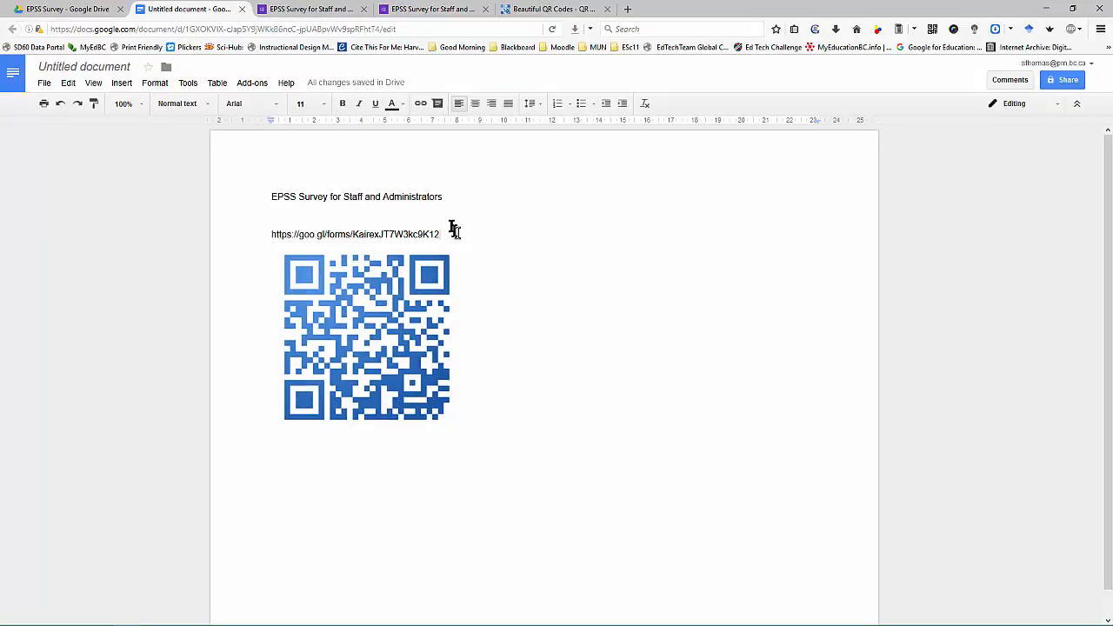
pyautogui.moveTo(449, 233); pyautogui.dragTo(238, 189)
# Step: Set the title and link text to Times New Roman, 36 pt
pyautogui.click(241, 105)
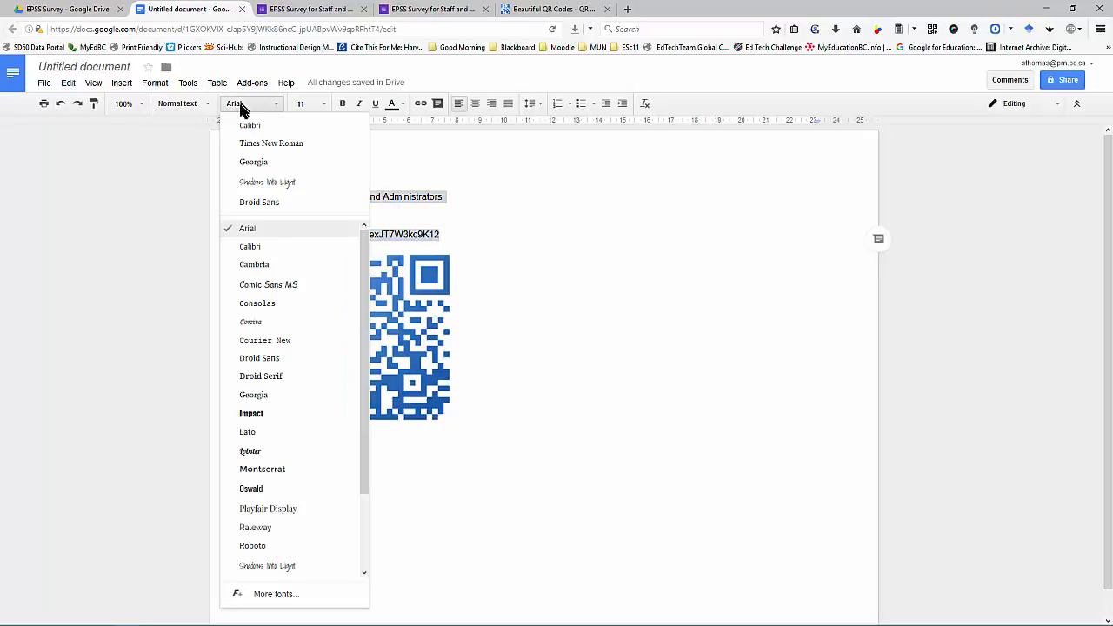
pyautogui.scroll(-2, 275, 484)
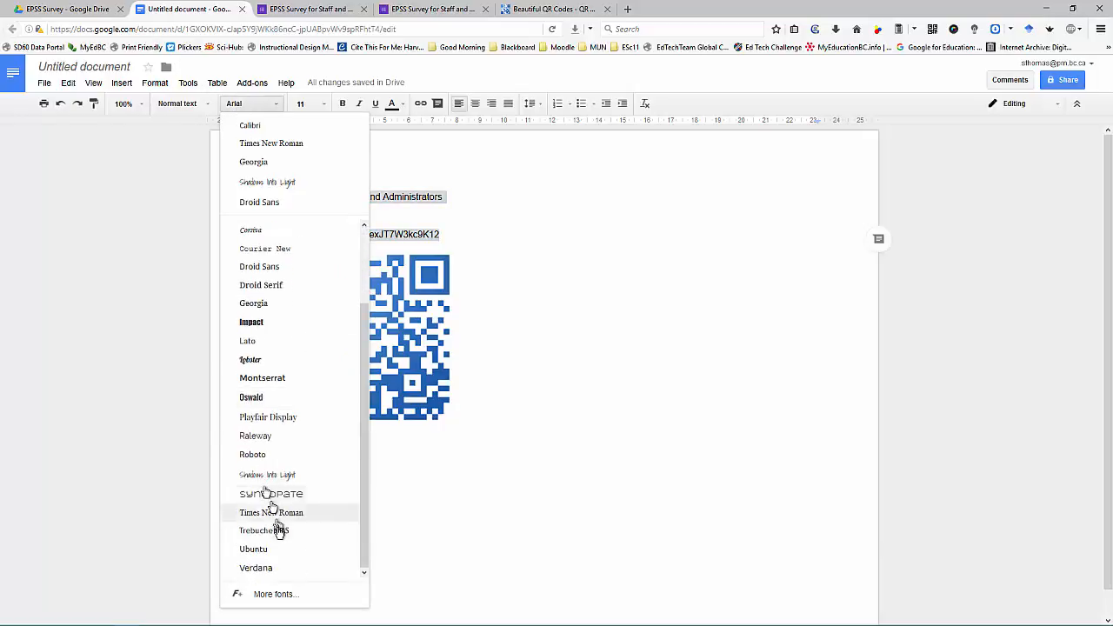
pyautogui.click(278, 513)
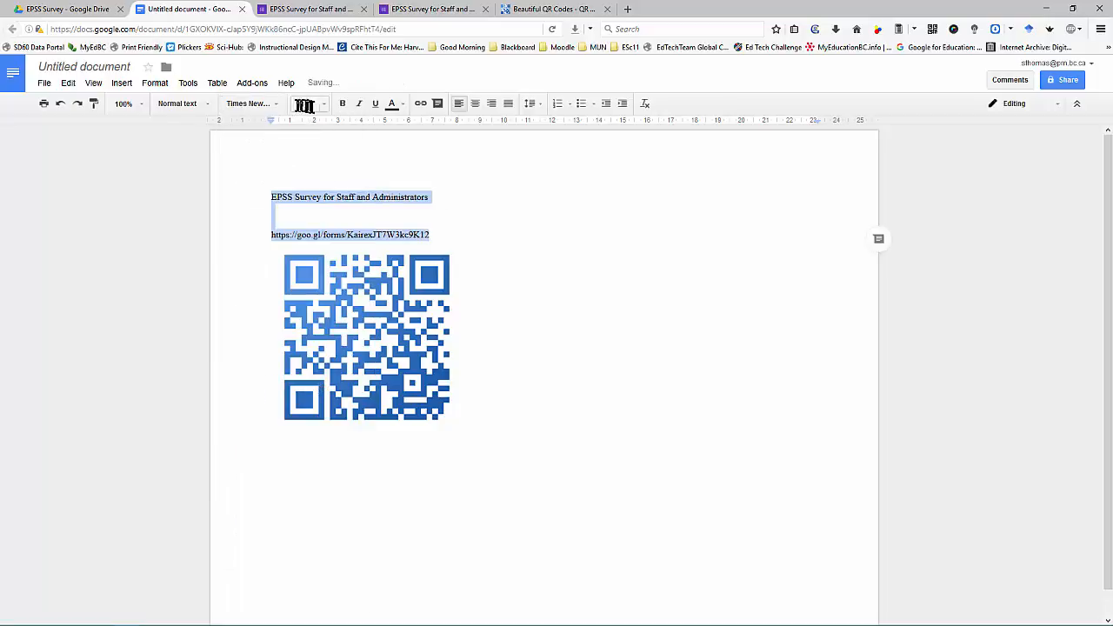
pyautogui.click(323, 105)
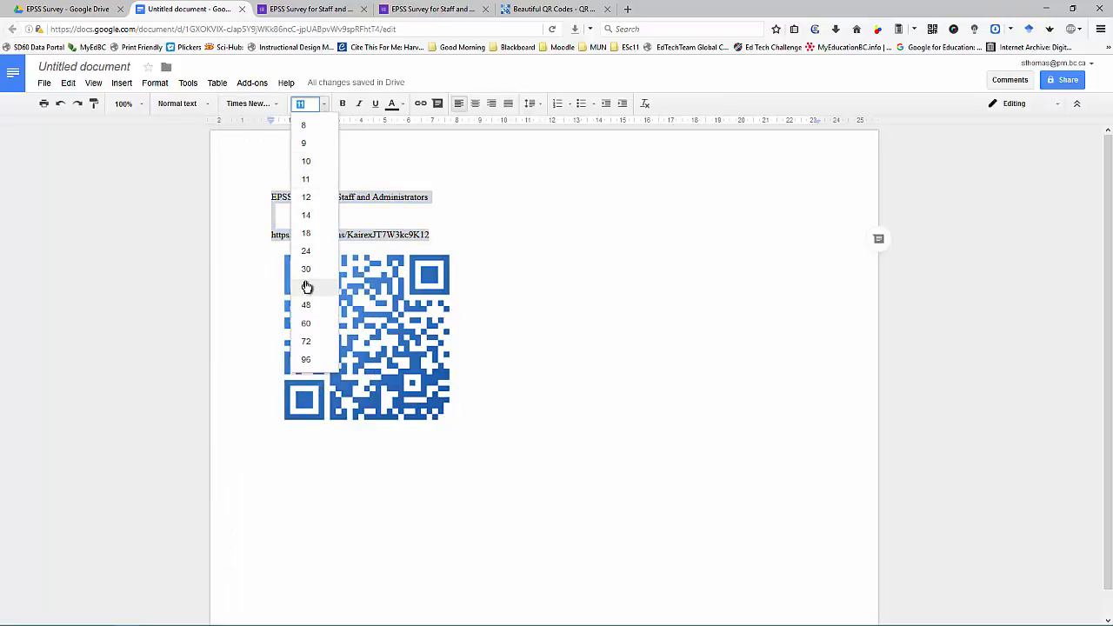
pyautogui.click(306, 284)
pyautogui.click(373, 464)
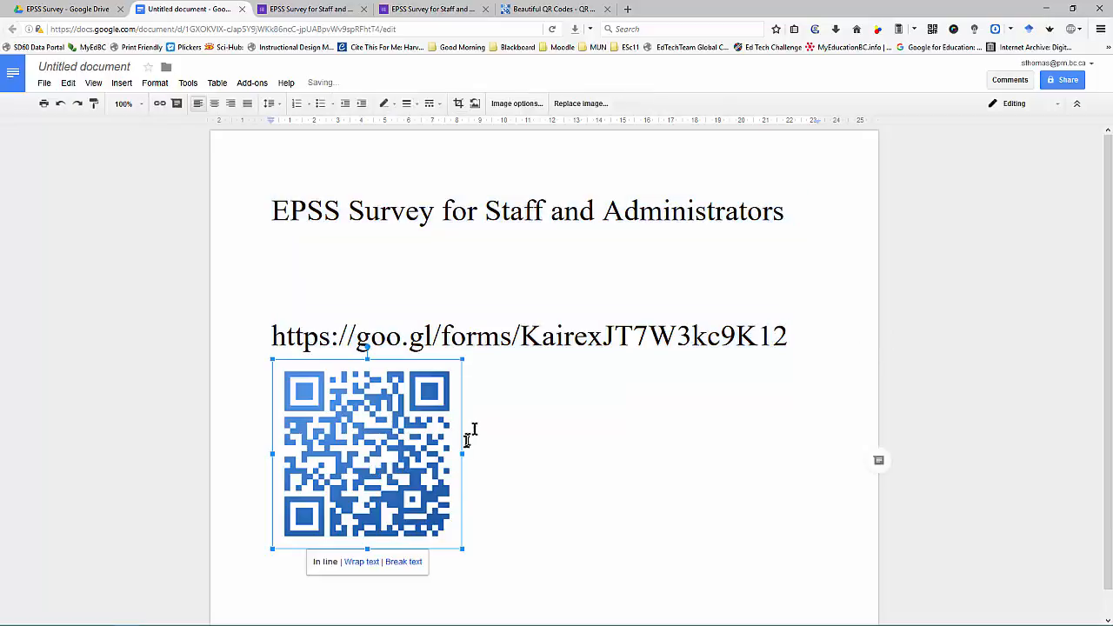
# Step: Remove the empty line above the link and enlarge the QR code image
pyautogui.scroll(-1, 495, 348)
pyautogui.click(526, 253)
pyautogui.press('BackSpace')
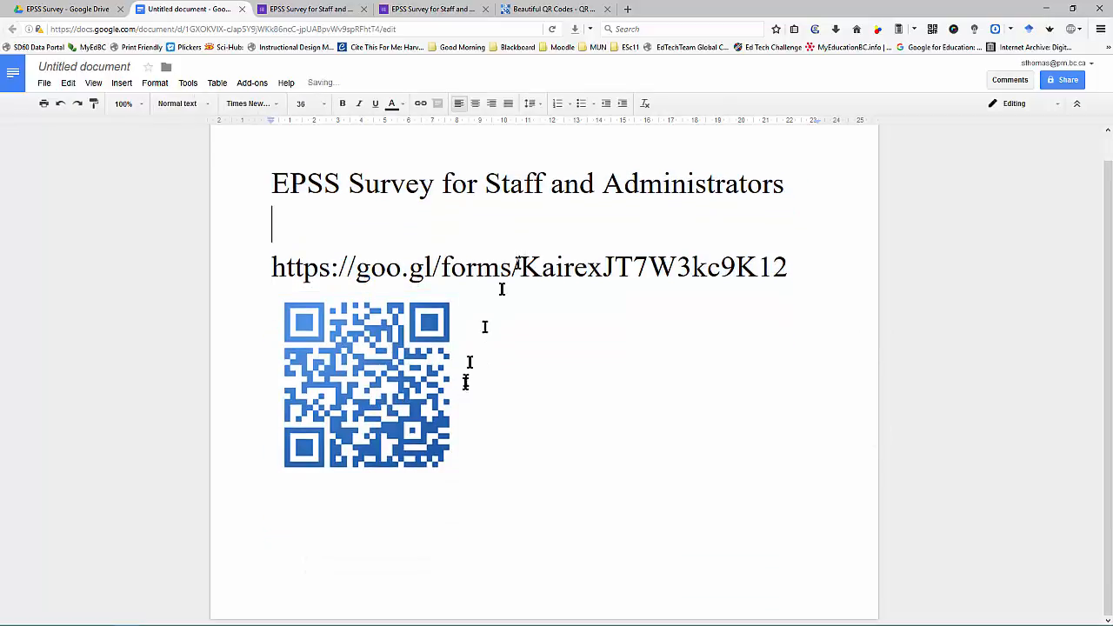
pyautogui.click(396, 394)
pyautogui.moveTo(460, 480); pyautogui.dragTo(551, 571)
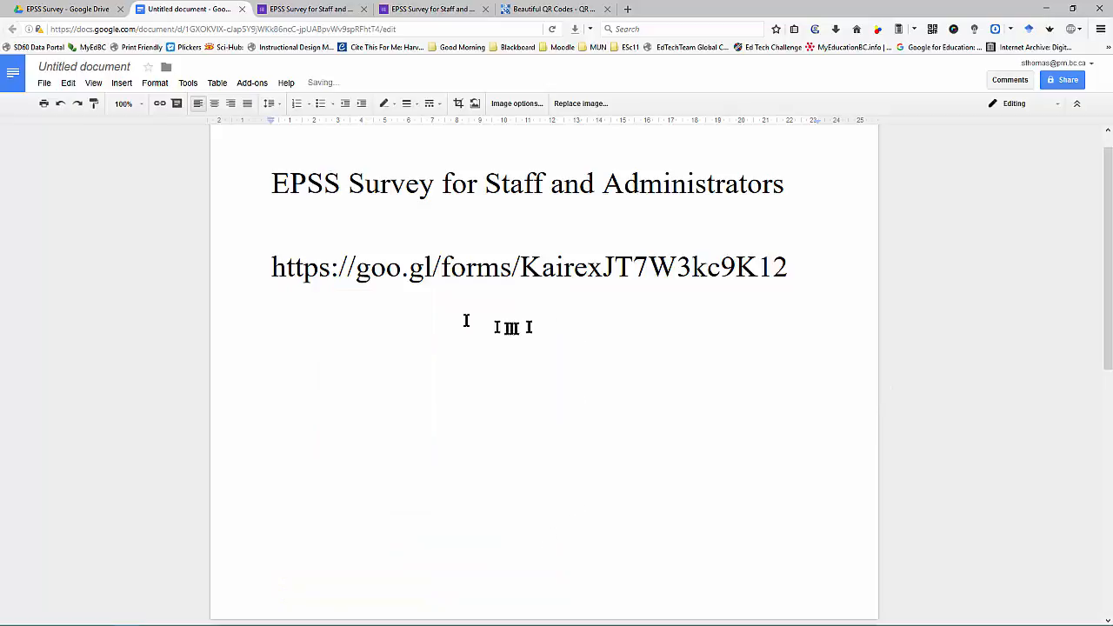
pyautogui.click(451, 363)
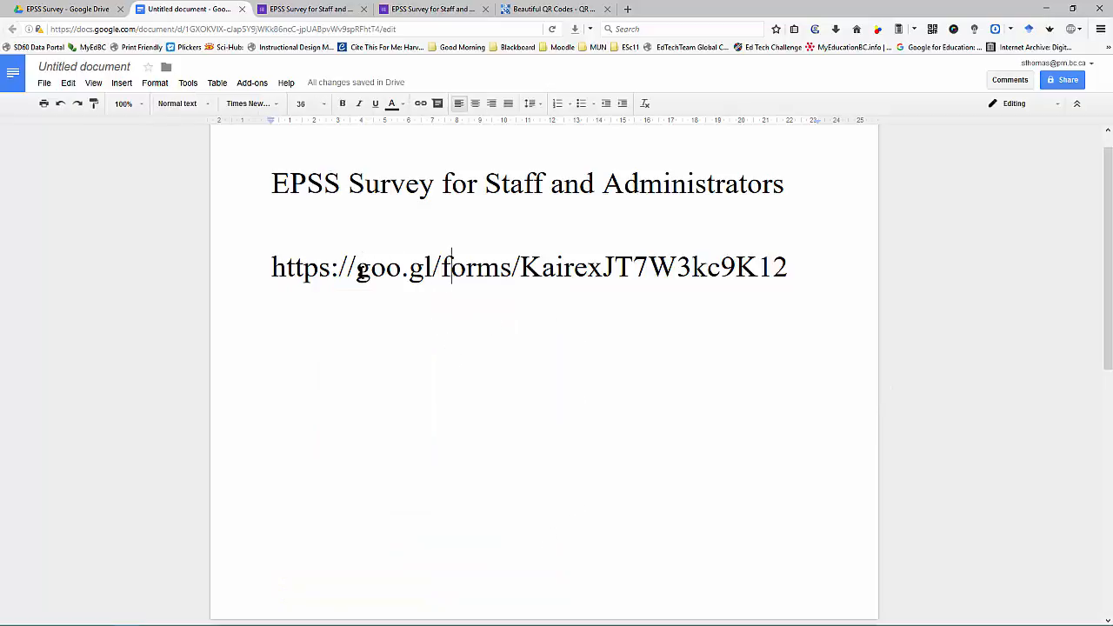
pyautogui.moveTo(355, 267); pyautogui.dragTo(267, 272)
pyautogui.press('BackSpace')
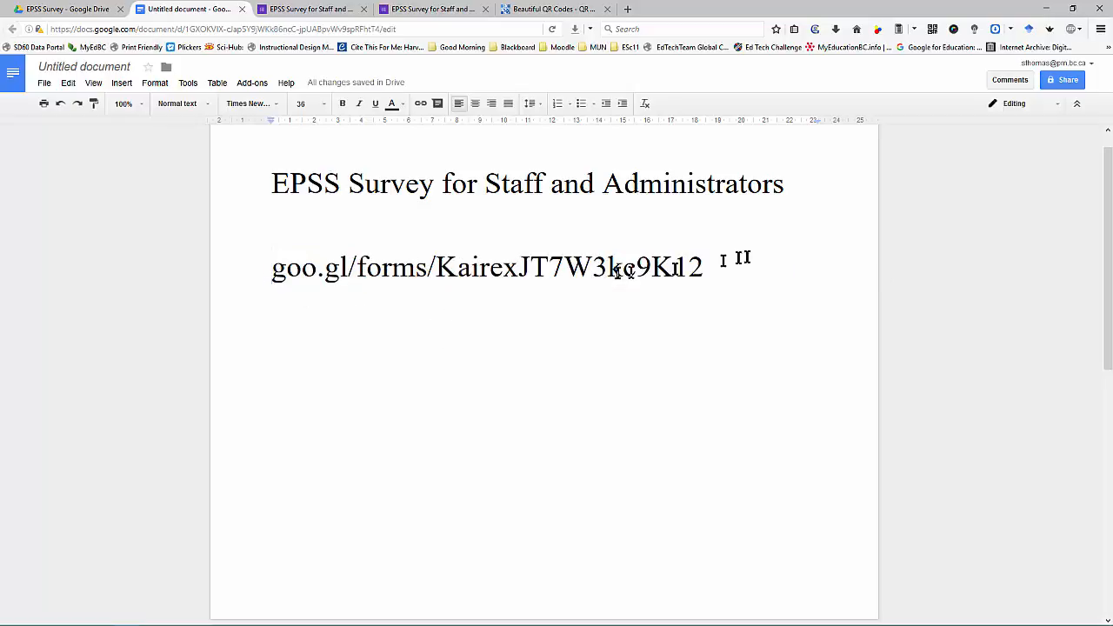
pyautogui.moveTo(735, 260); pyautogui.dragTo(249, 258)
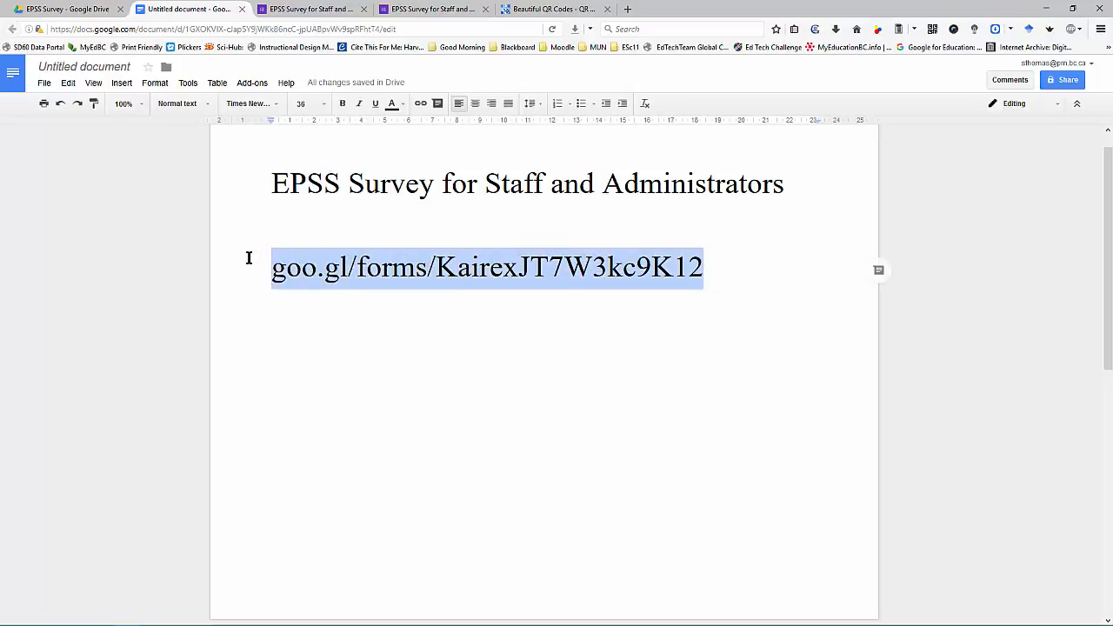
pyautogui.click(475, 104)
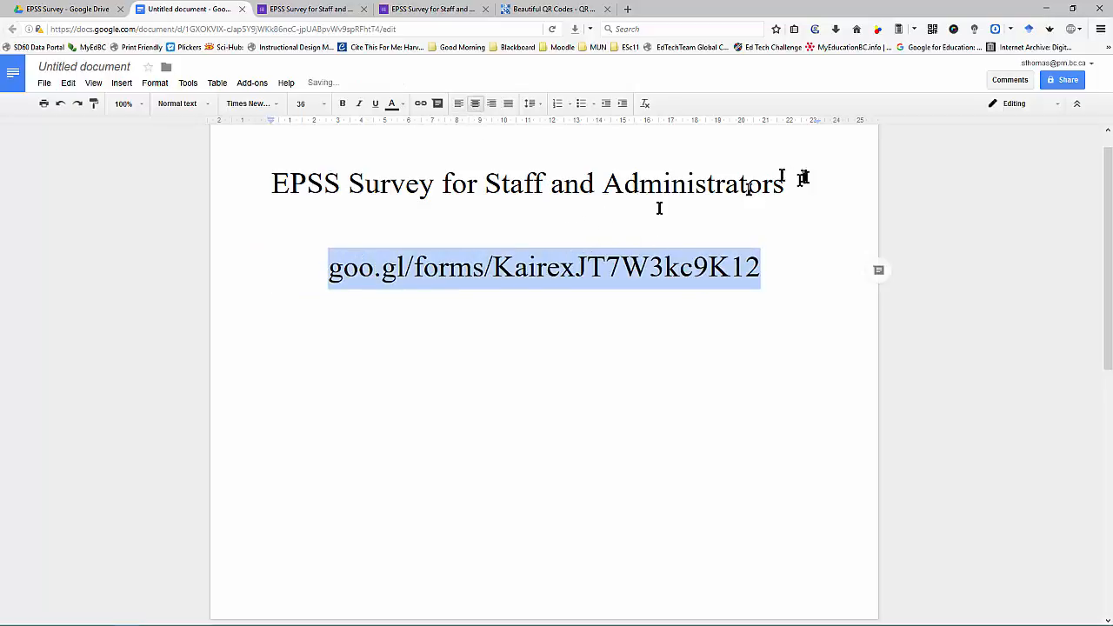
pyautogui.moveTo(781, 182); pyautogui.dragTo(228, 179)
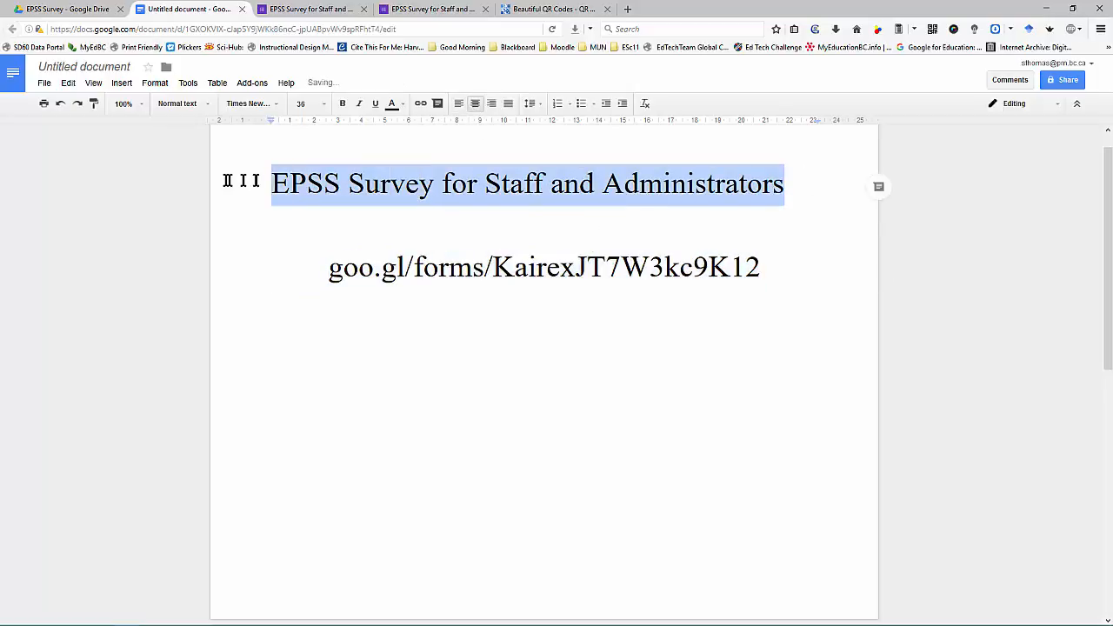
pyautogui.click(475, 103)
# Step: Shrink the QR code so it fits on page one and centre it
pyautogui.click(499, 399)
pyautogui.scroll(-5, 499, 399)
pyautogui.scroll(-2, 470, 486)
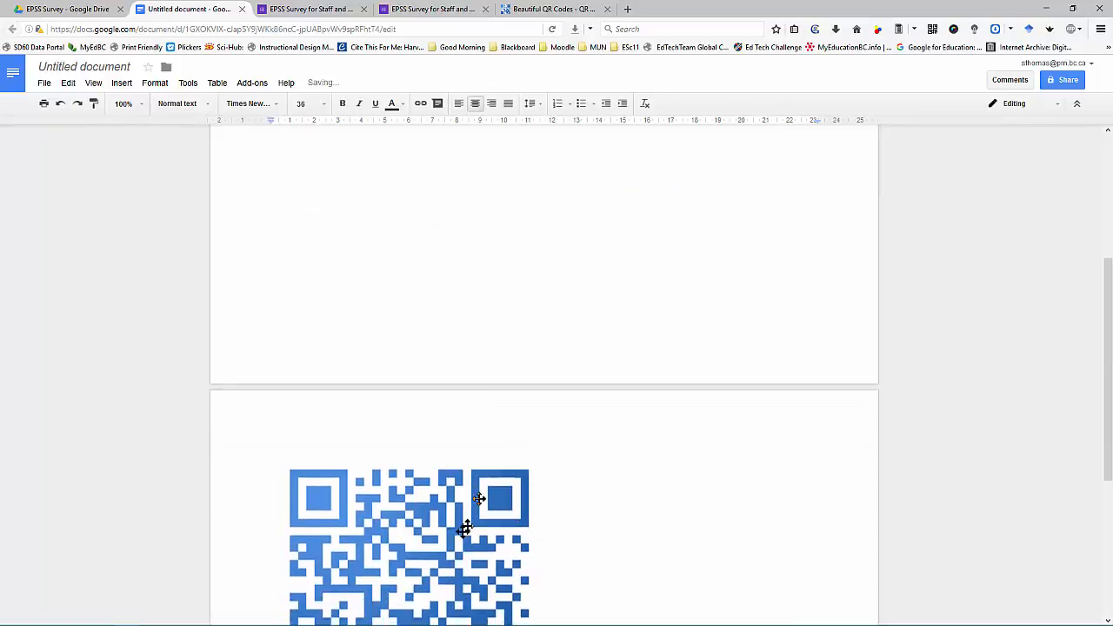
pyautogui.click(467, 513)
pyautogui.moveTo(548, 312); pyautogui.dragTo(517, 341)
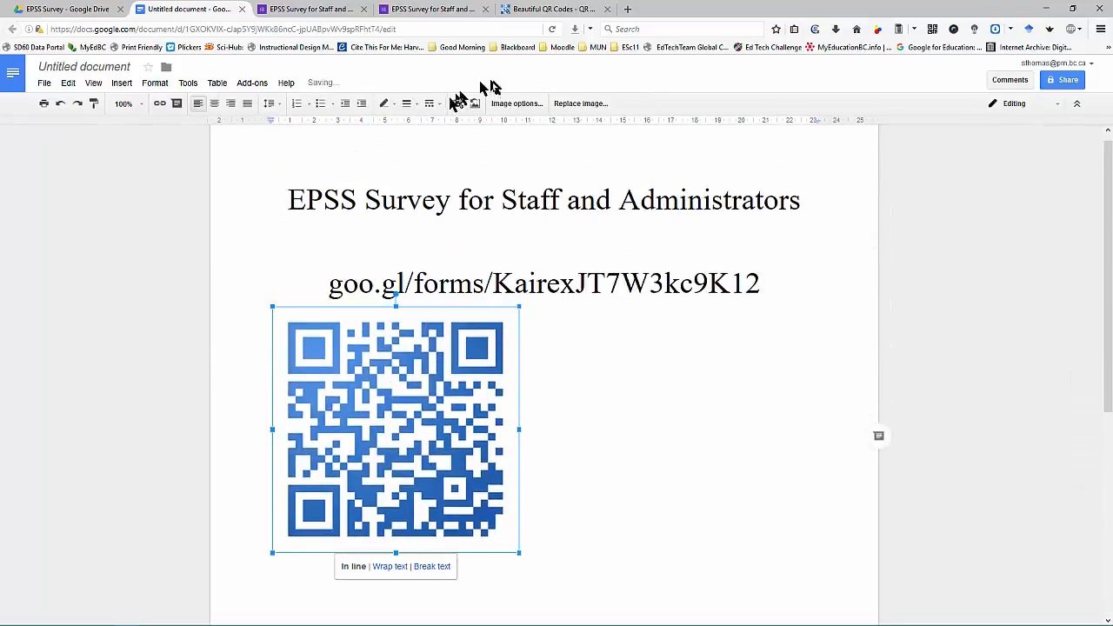
pyautogui.click(215, 103)
pyautogui.click(784, 438)
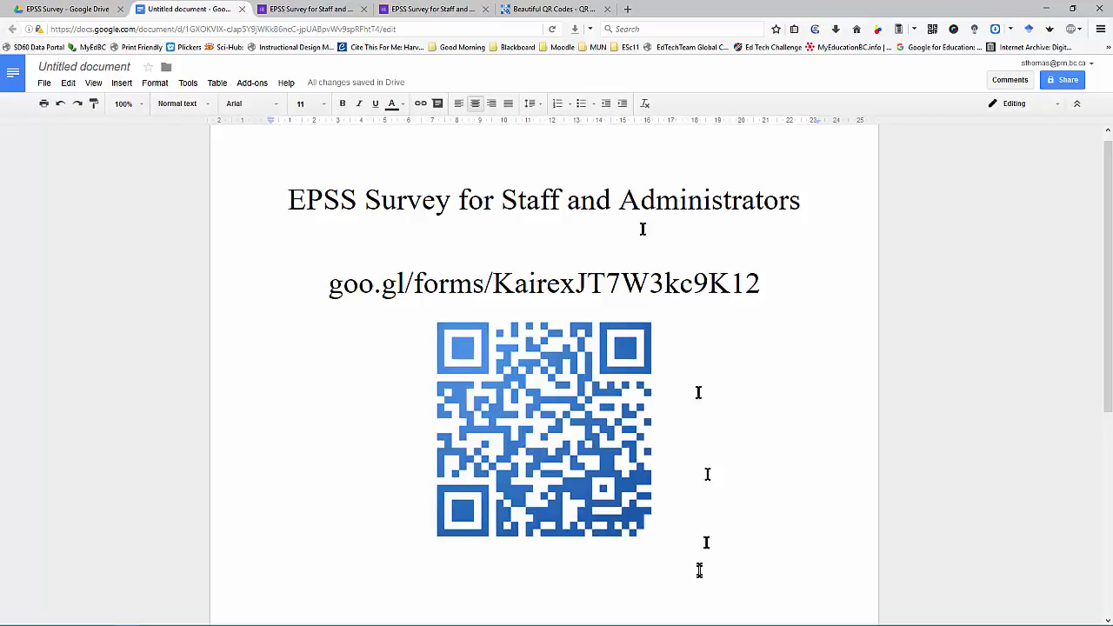
pyautogui.click(409, 8)
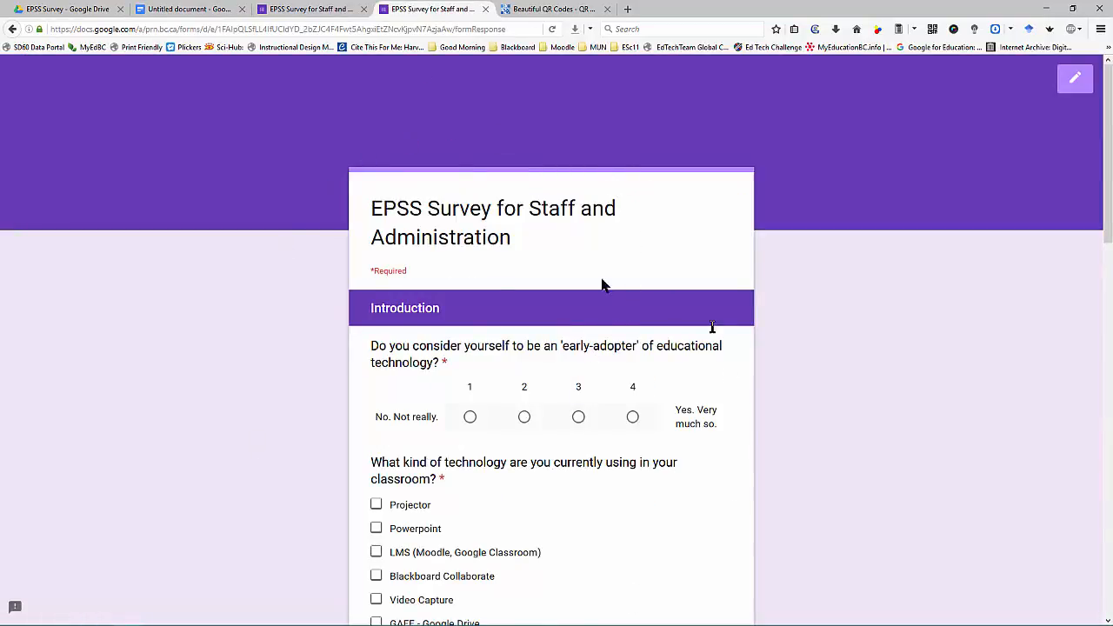
# Step: Close the response and QR code tabs and the share dialog, then preview the survey
pyautogui.click(486, 9)
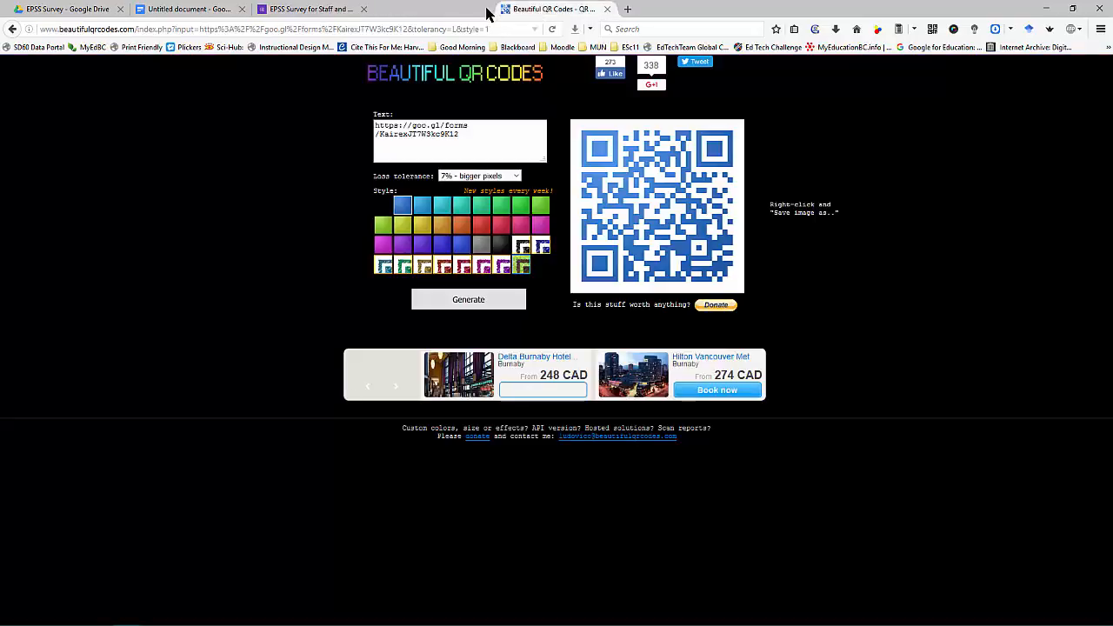
pyautogui.click(486, 10)
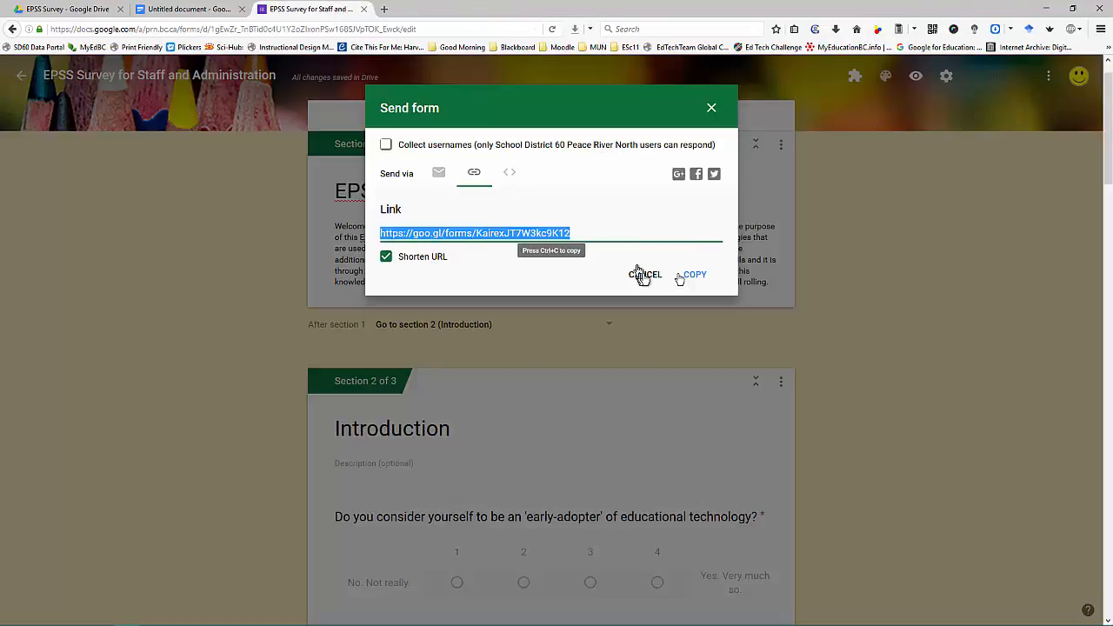
pyautogui.click(711, 109)
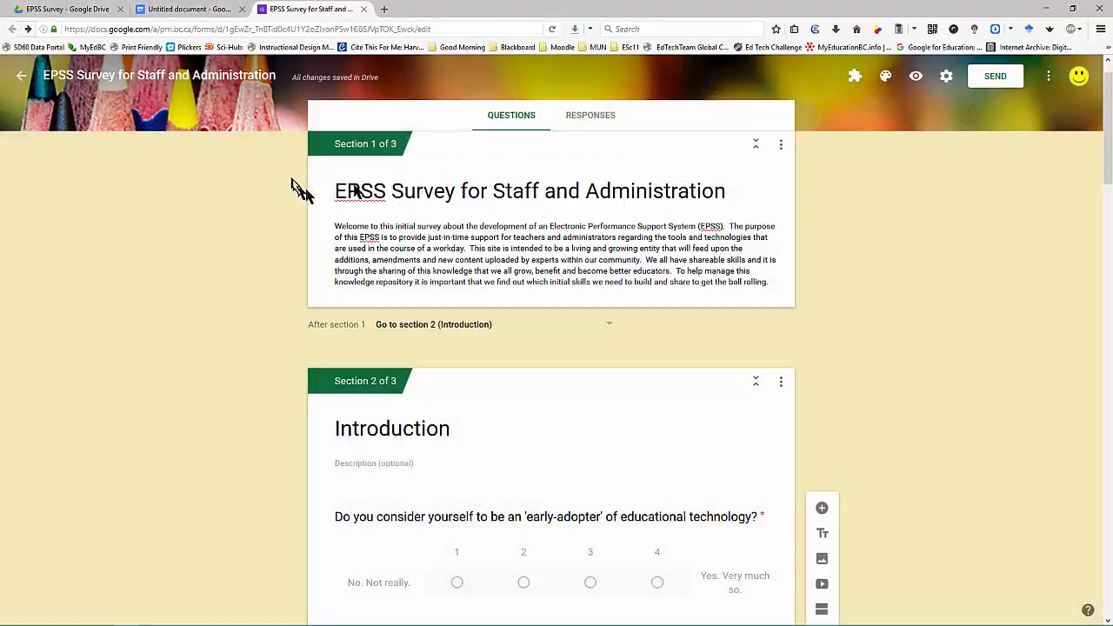
pyautogui.click(913, 80)
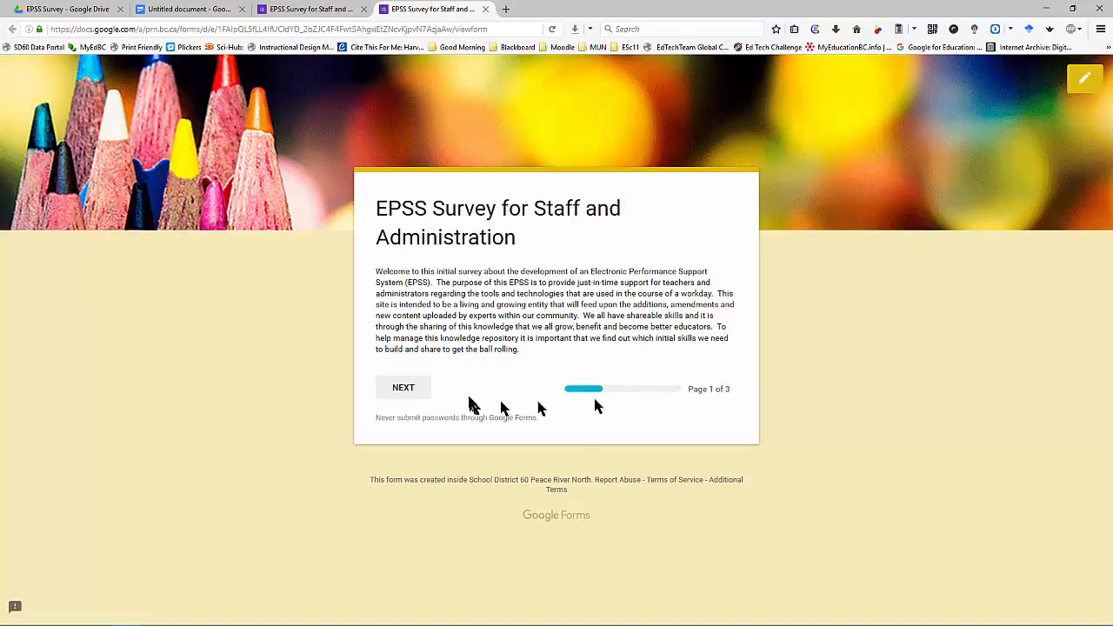
# Step: On page 2, rate early adoption 4 and tick every listed classroom technology
pyautogui.click(404, 389)
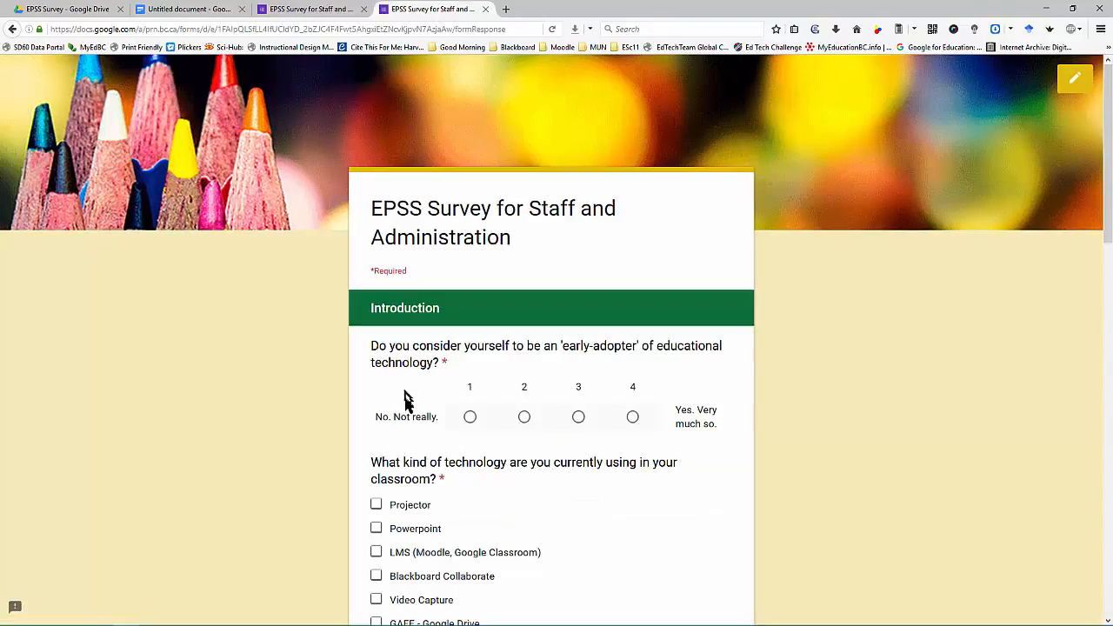
pyautogui.click(632, 418)
pyautogui.scroll(-3, 622, 413)
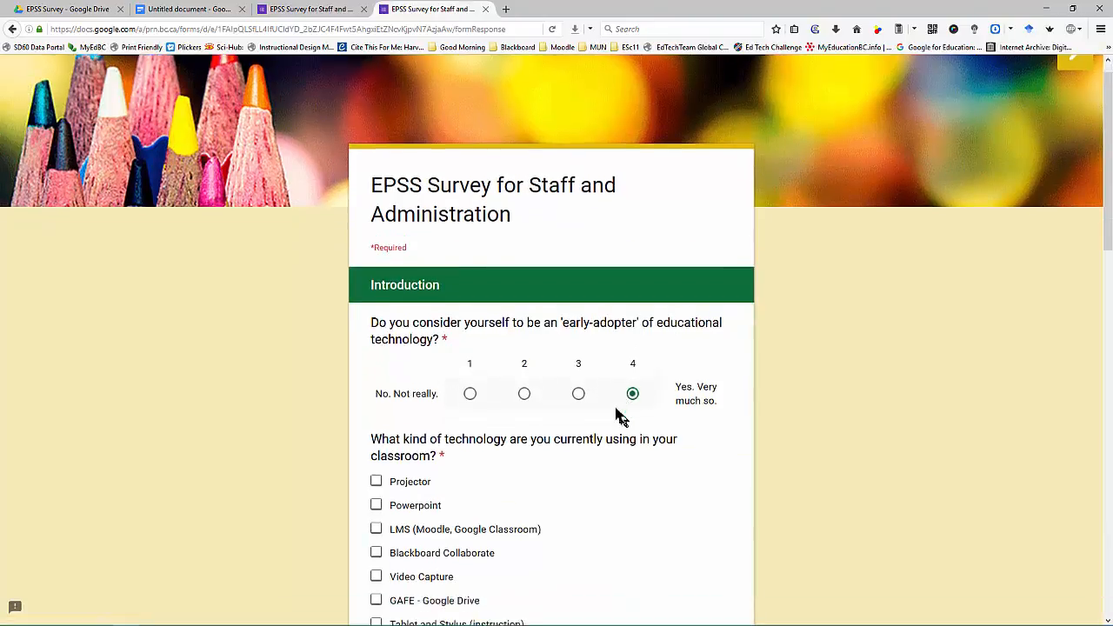
pyautogui.click(376, 228)
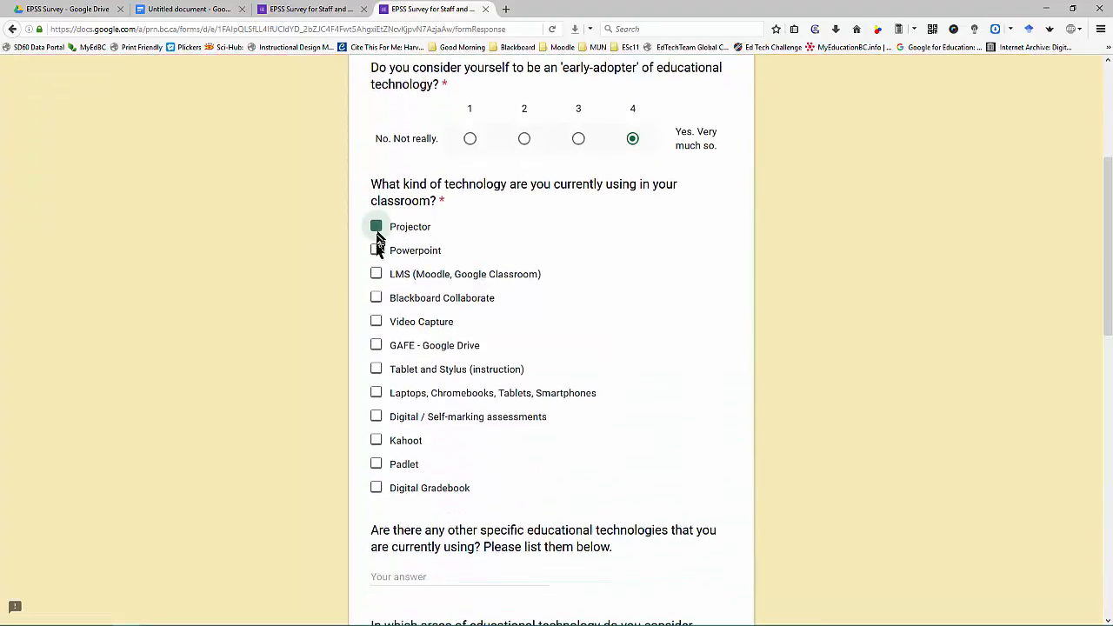
pyautogui.click(376, 251)
pyautogui.click(375, 273)
pyautogui.click(375, 298)
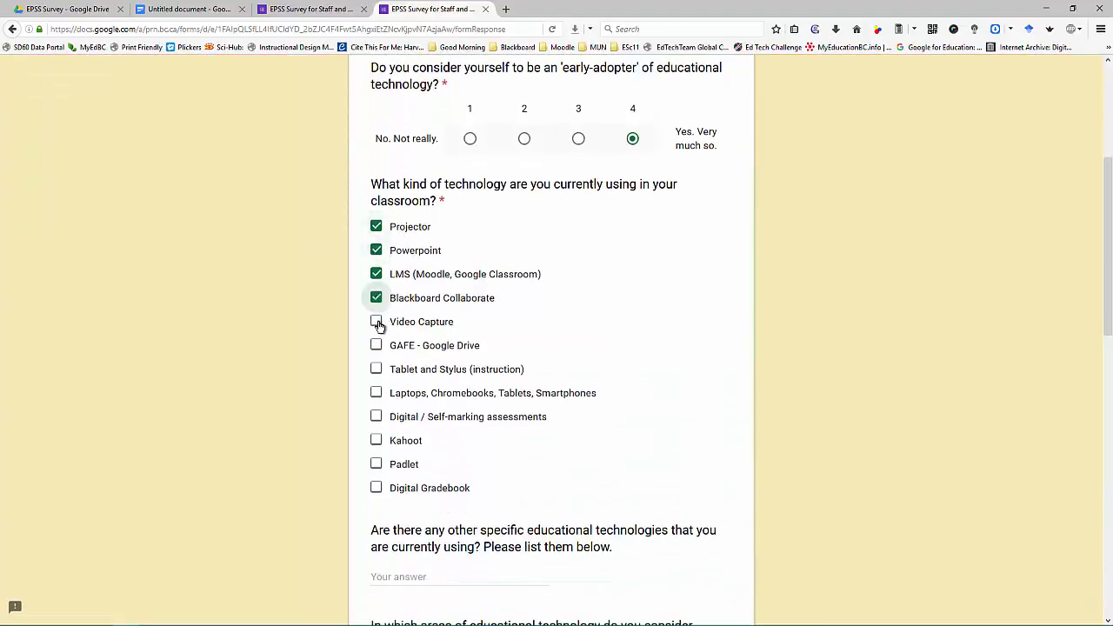
pyautogui.click(375, 322)
pyautogui.click(375, 369)
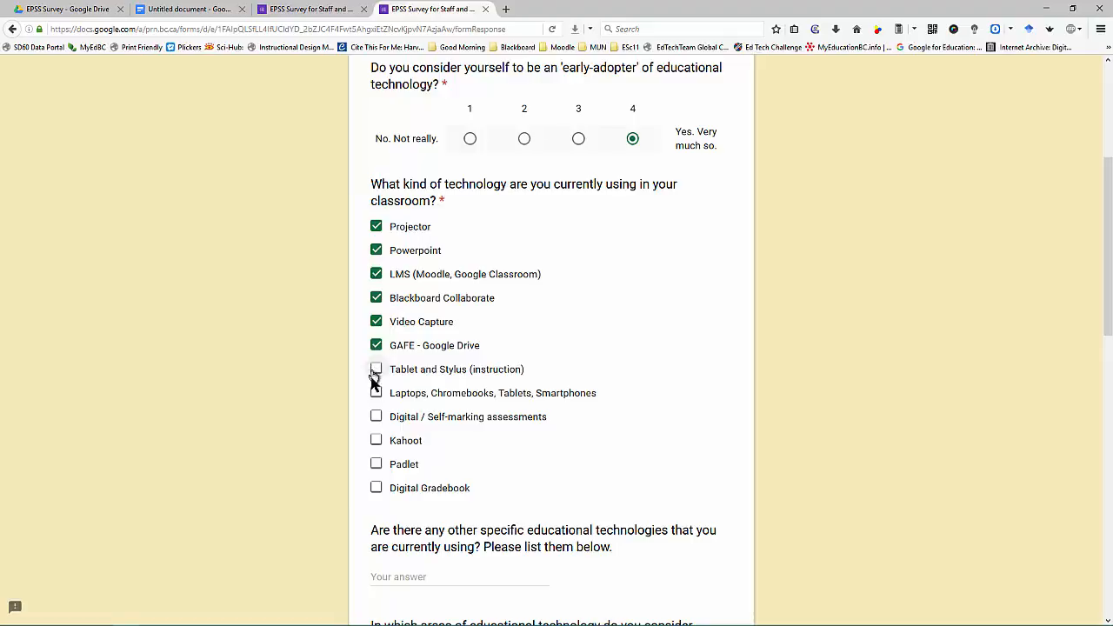
pyautogui.click(375, 393)
pyautogui.click(376, 416)
pyautogui.click(376, 440)
pyautogui.click(375, 464)
pyautogui.click(376, 488)
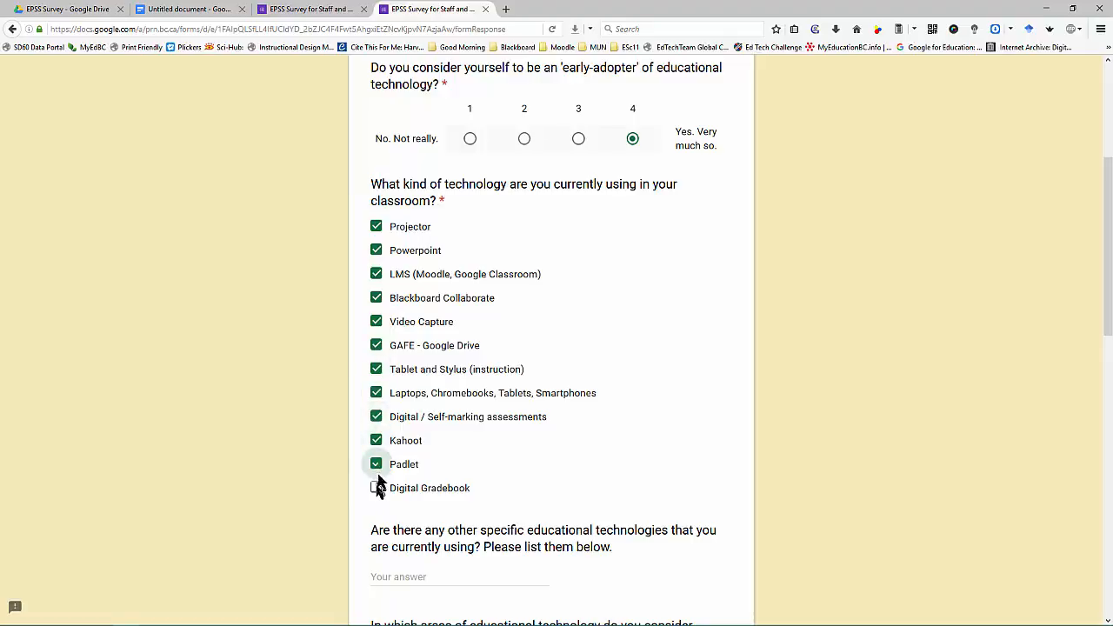
# Step: Add 'Digital sensors (science)' as another technology used
pyautogui.scroll(-3, 377, 500)
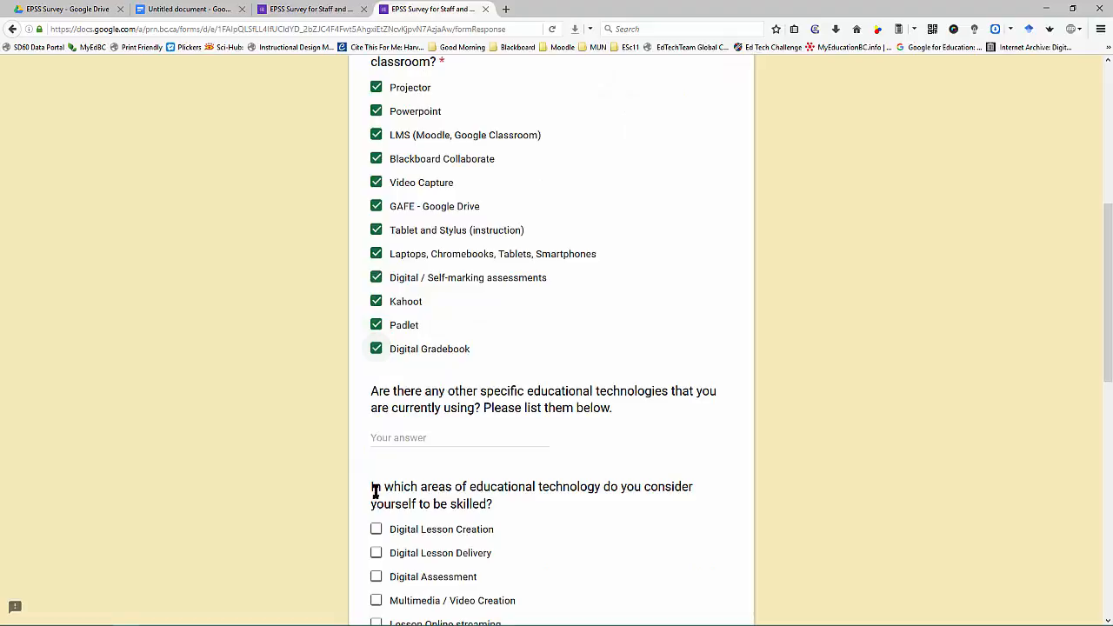
pyautogui.click(423, 439)
pyautogui.write('Digit')
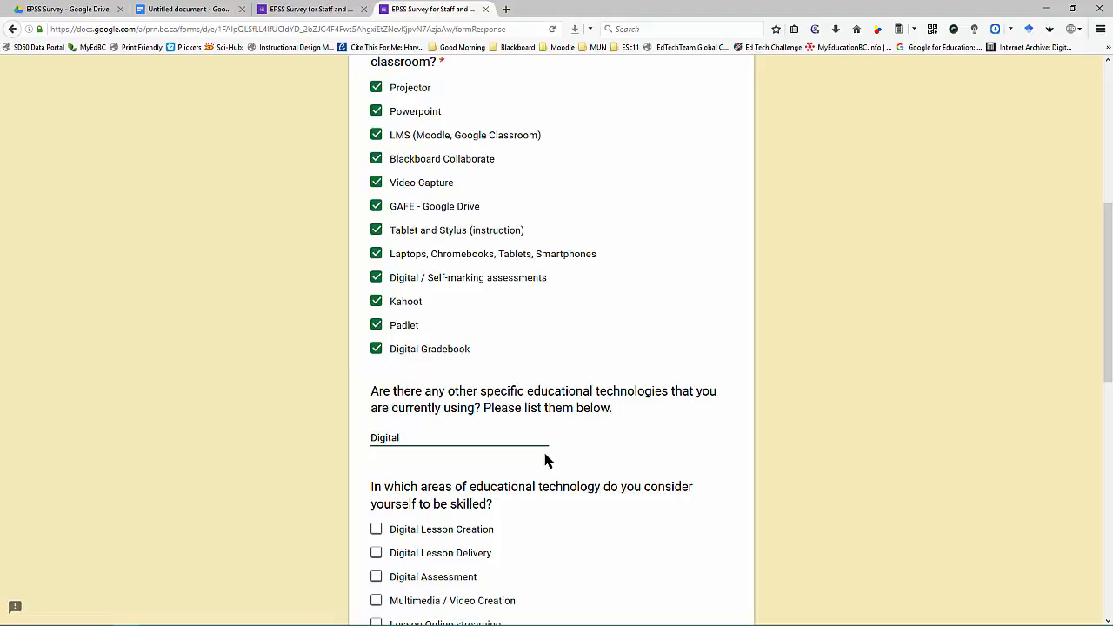
pyautogui.write('al sensors (science')
# Step: Tick every skilled area except Multimedia / Video Creation
pyautogui.scroll(-2, 547, 448)
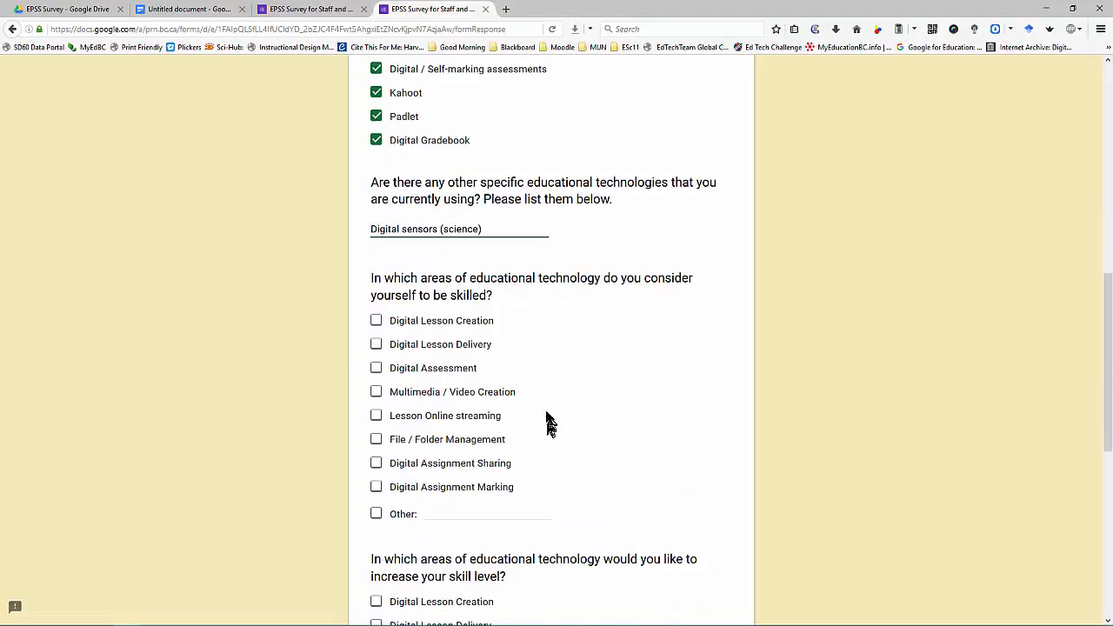
pyautogui.click(377, 321)
pyautogui.click(377, 345)
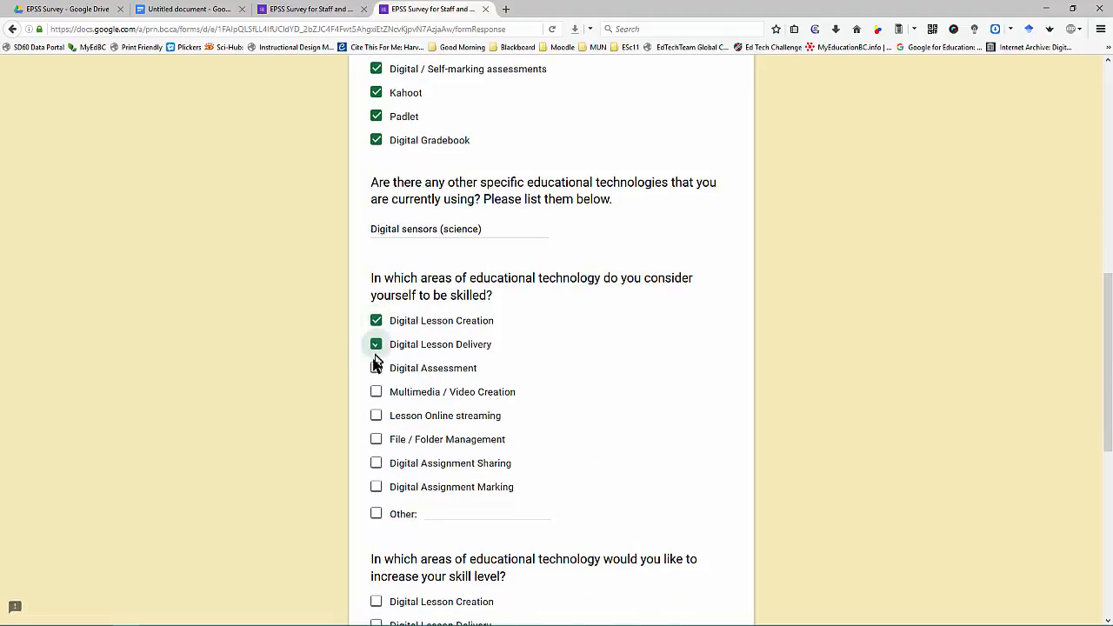
pyautogui.click(376, 368)
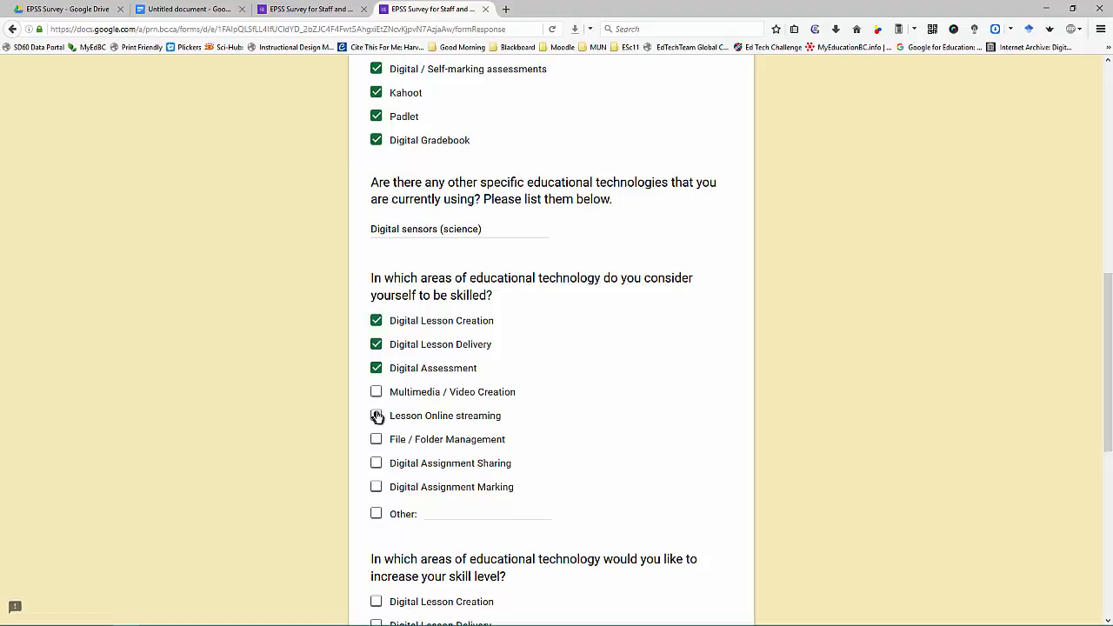
pyautogui.click(375, 417)
pyautogui.click(376, 393)
pyautogui.click(375, 439)
pyautogui.click(376, 463)
pyautogui.click(375, 488)
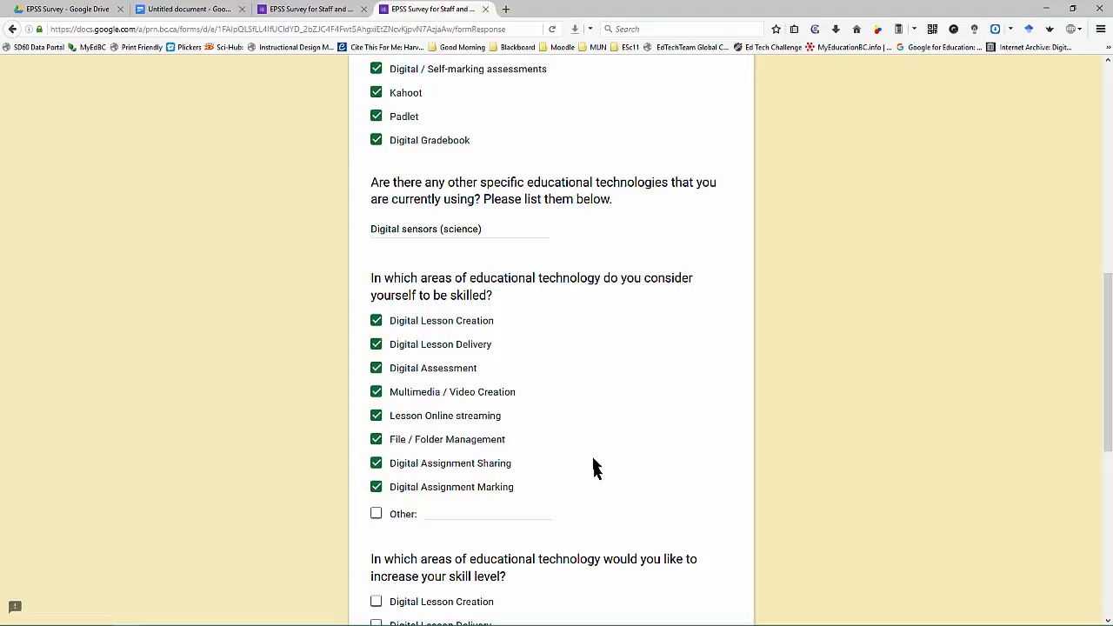
pyautogui.click(379, 393)
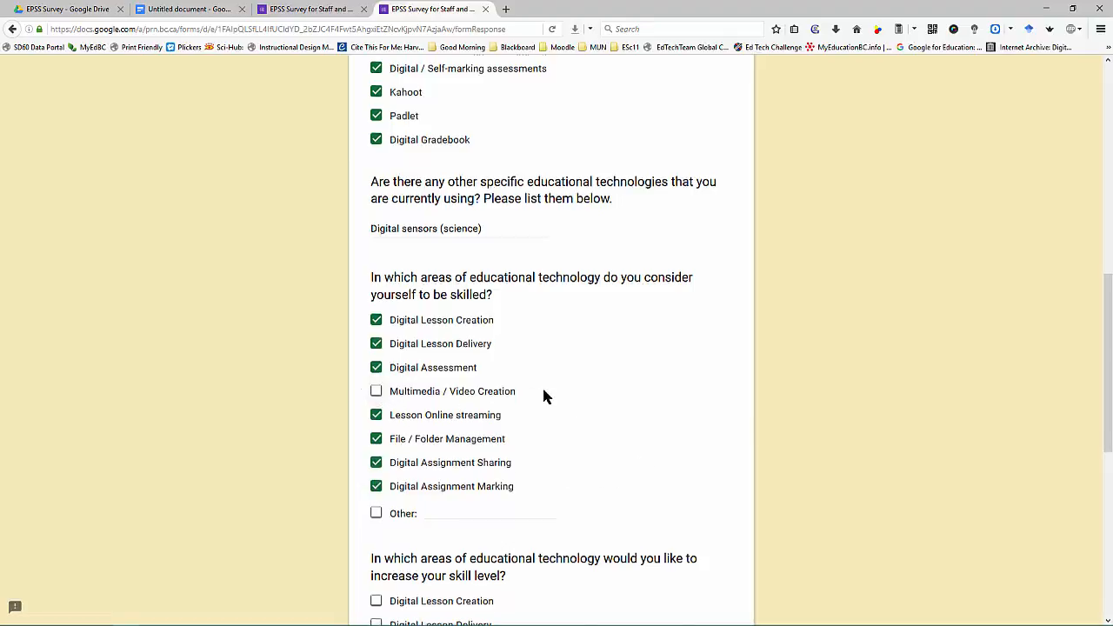
pyautogui.scroll(-3, 544, 394)
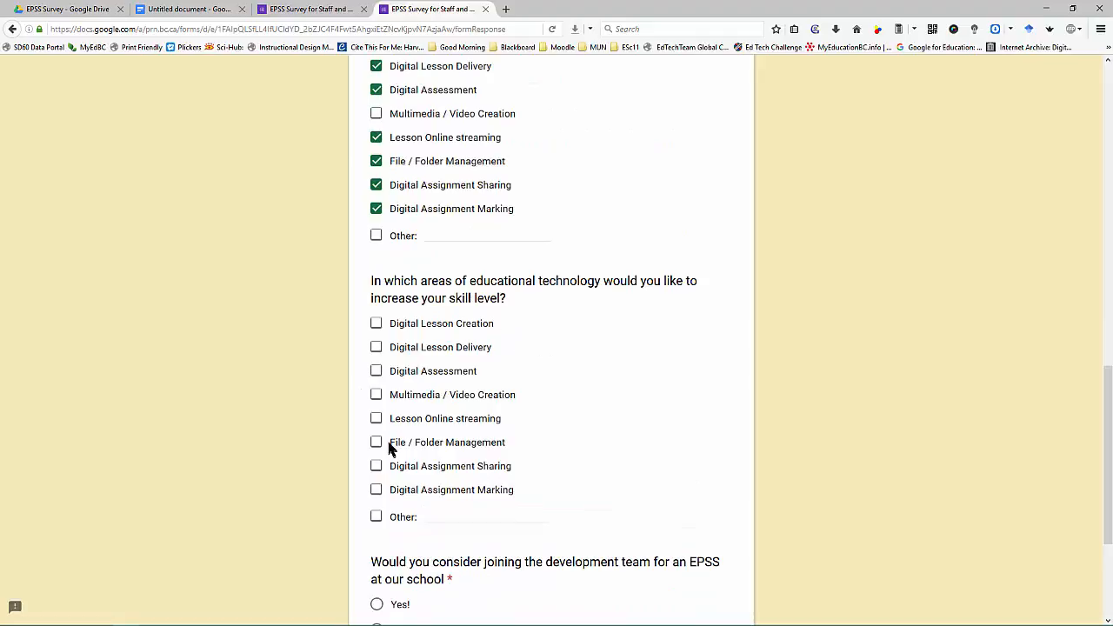
# Step: Choose Multimedia / Video Creation and Other: Lesson collaboration as growth areas, answer Yes!, and continue to page 3
pyautogui.click(375, 395)
pyautogui.click(442, 517)
pyautogui.click(376, 518)
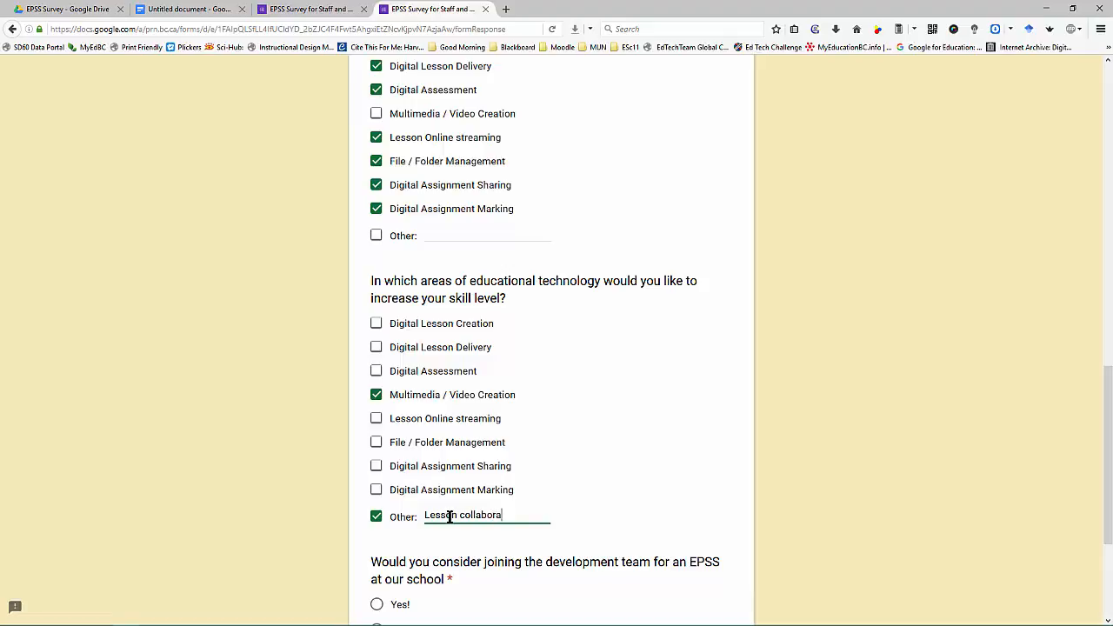
pyautogui.scroll(-3, 489, 484)
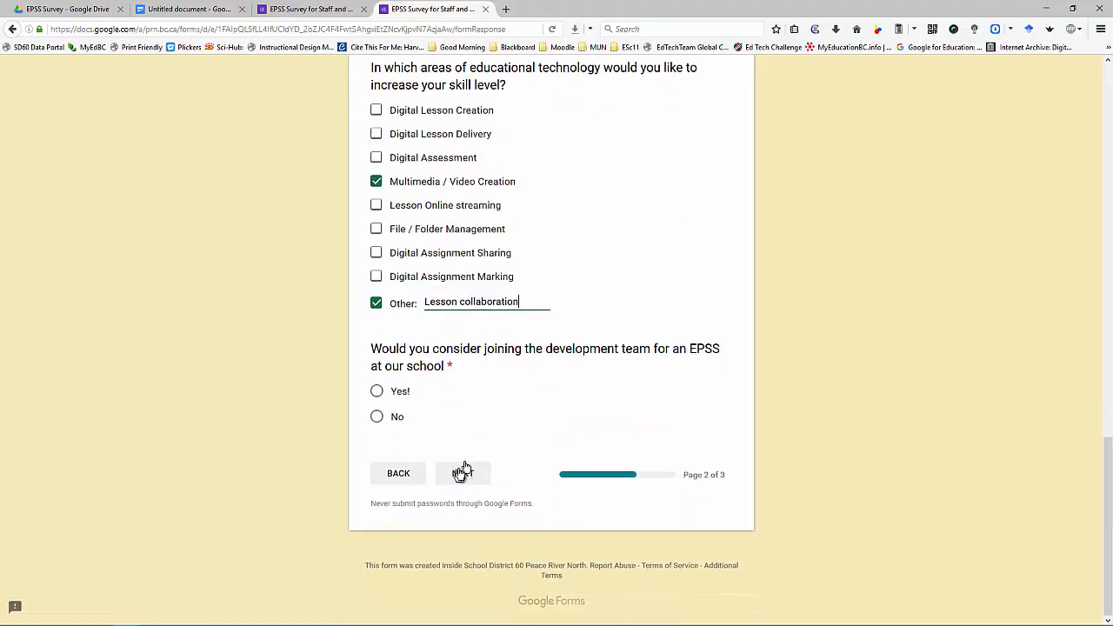
pyautogui.click(376, 392)
pyautogui.click(458, 479)
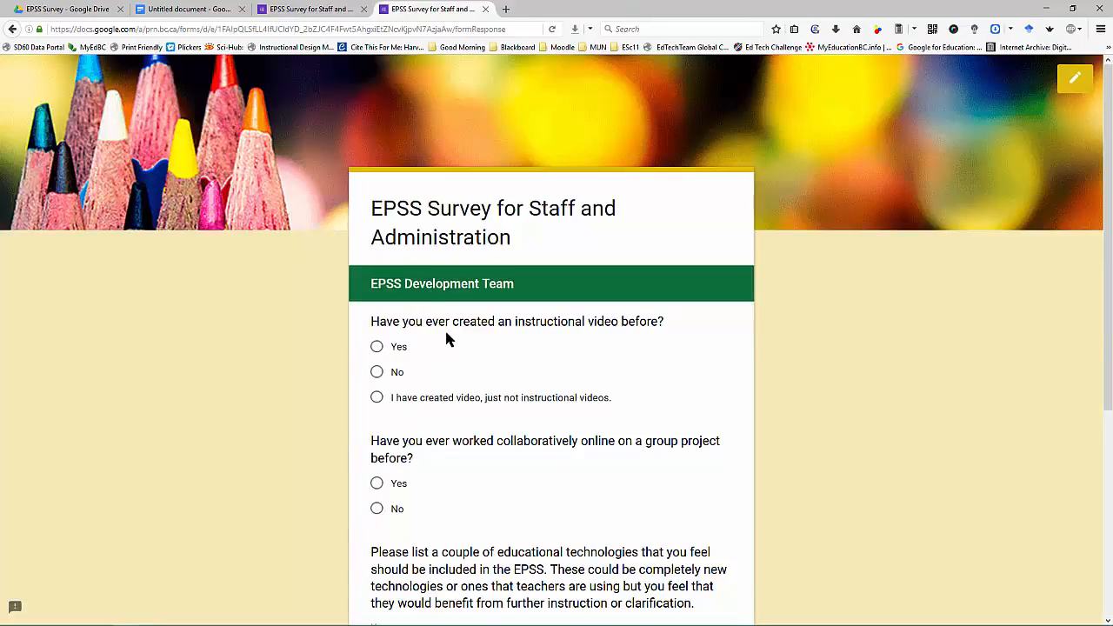
# Step: Answer Yes to making an instructional video and to online group collaboration
pyautogui.scroll(-1, 446, 339)
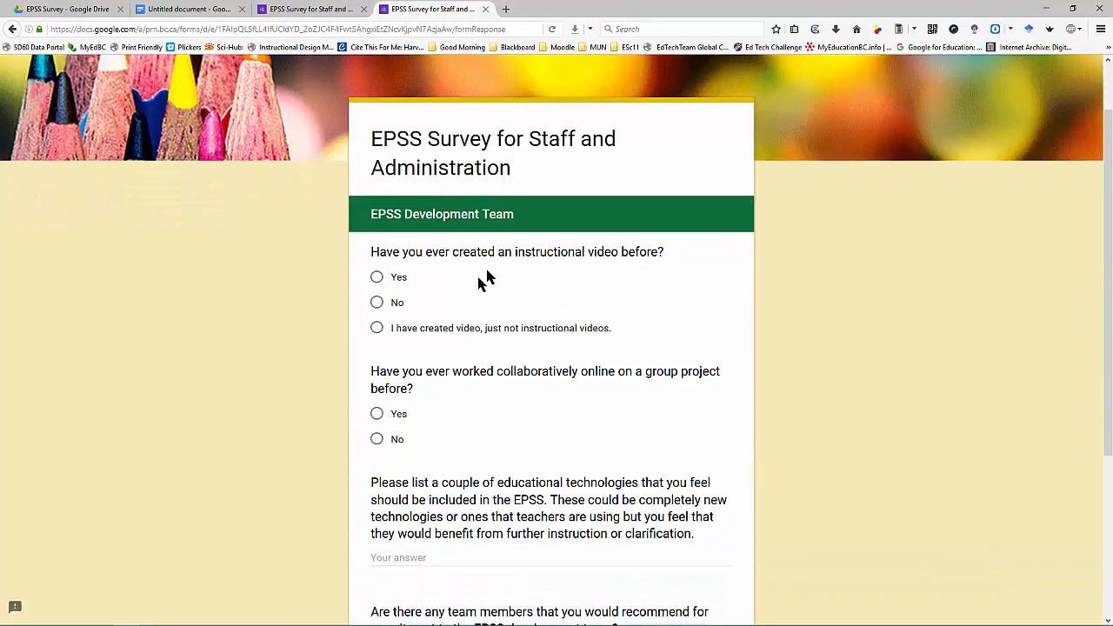
pyautogui.click(376, 276)
pyautogui.scroll(-2, 461, 366)
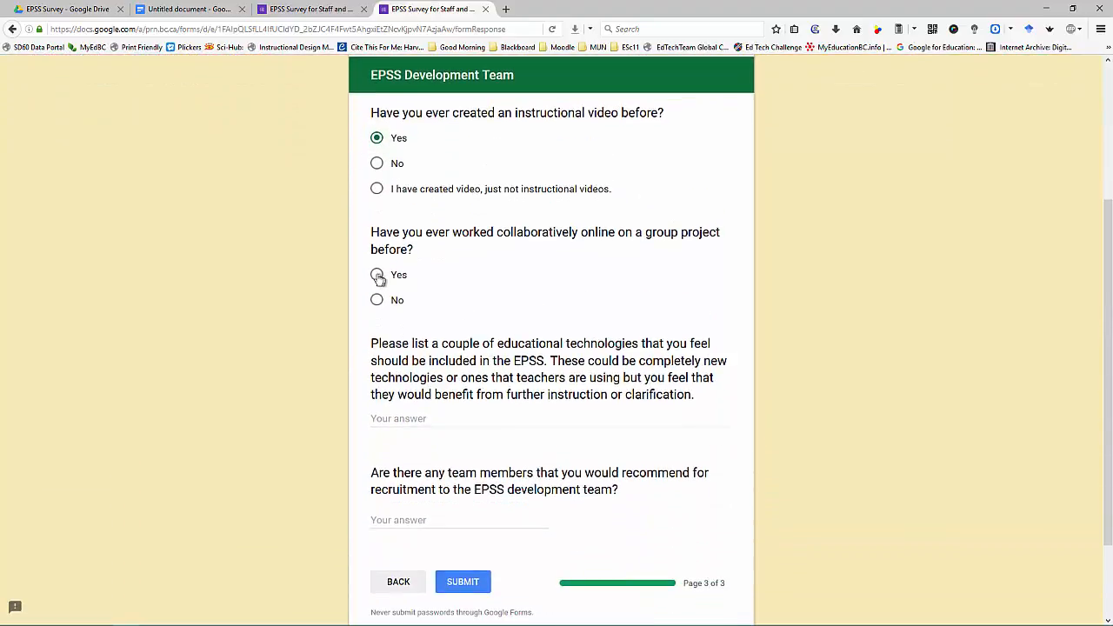
pyautogui.click(376, 275)
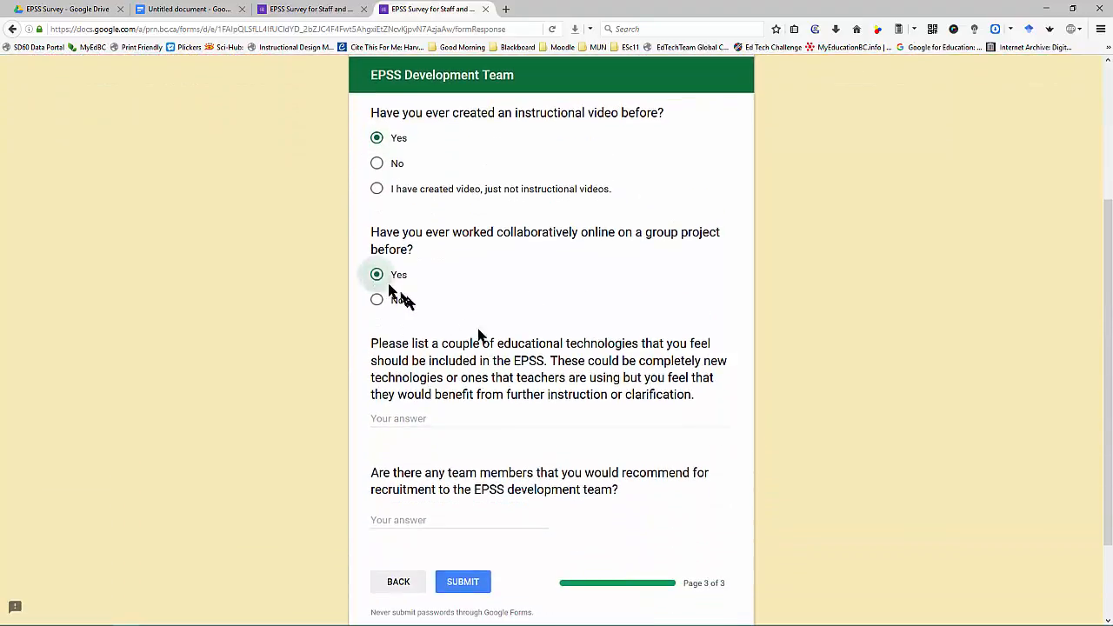
# Step: List 'Video creation, digital gradebooks' as EPSS technologies and enter a recommended team member's name
pyautogui.click(484, 418)
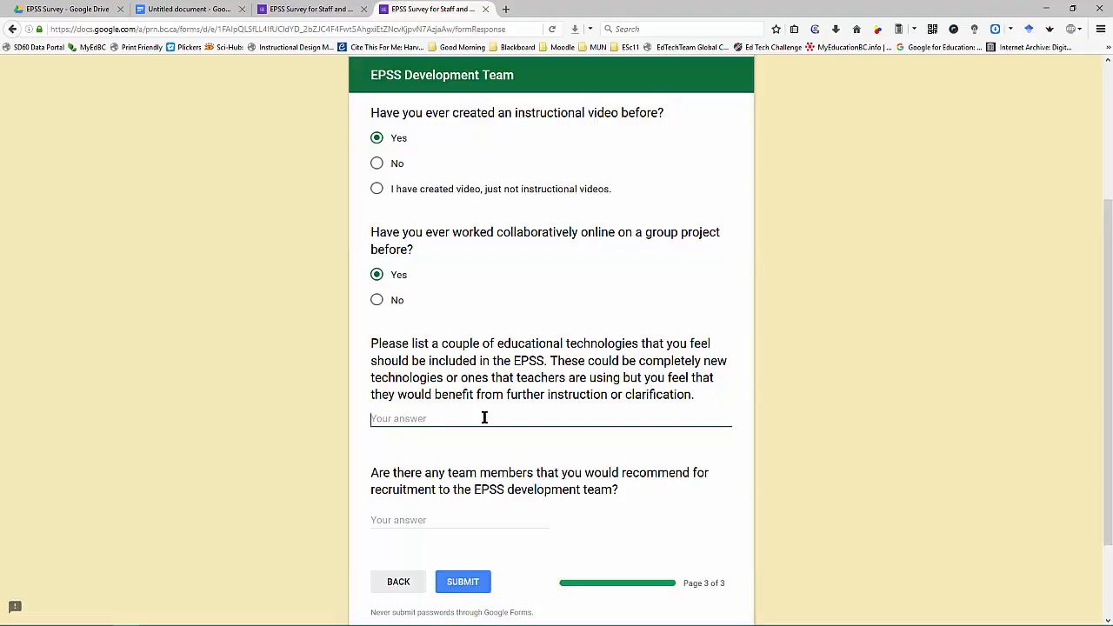
pyautogui.write('Video creation, digital gradebooks')
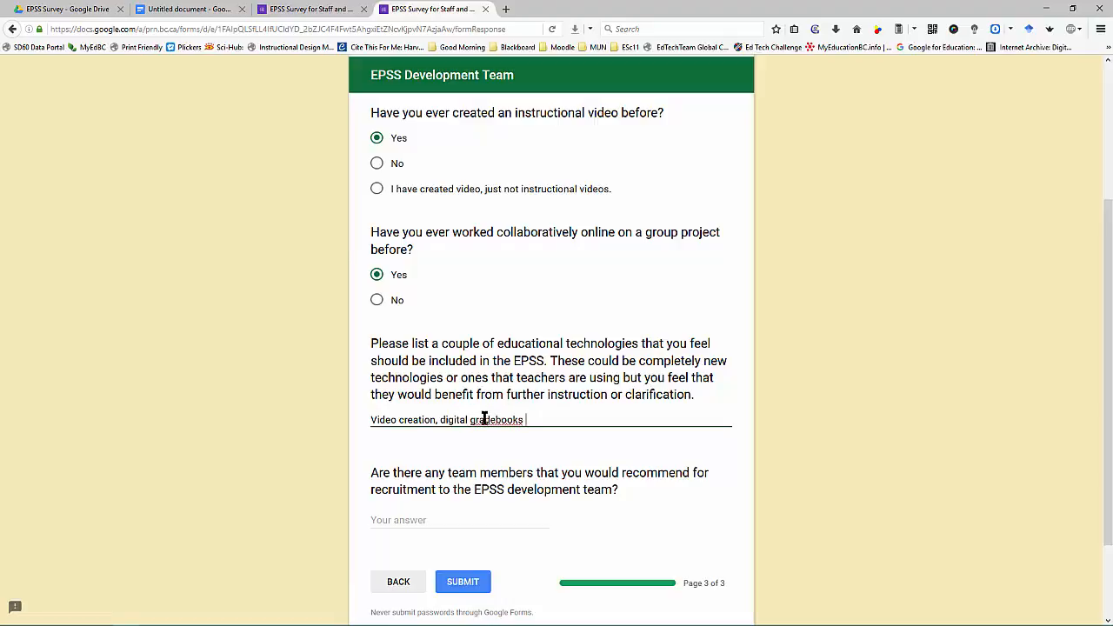
pyautogui.click(434, 521)
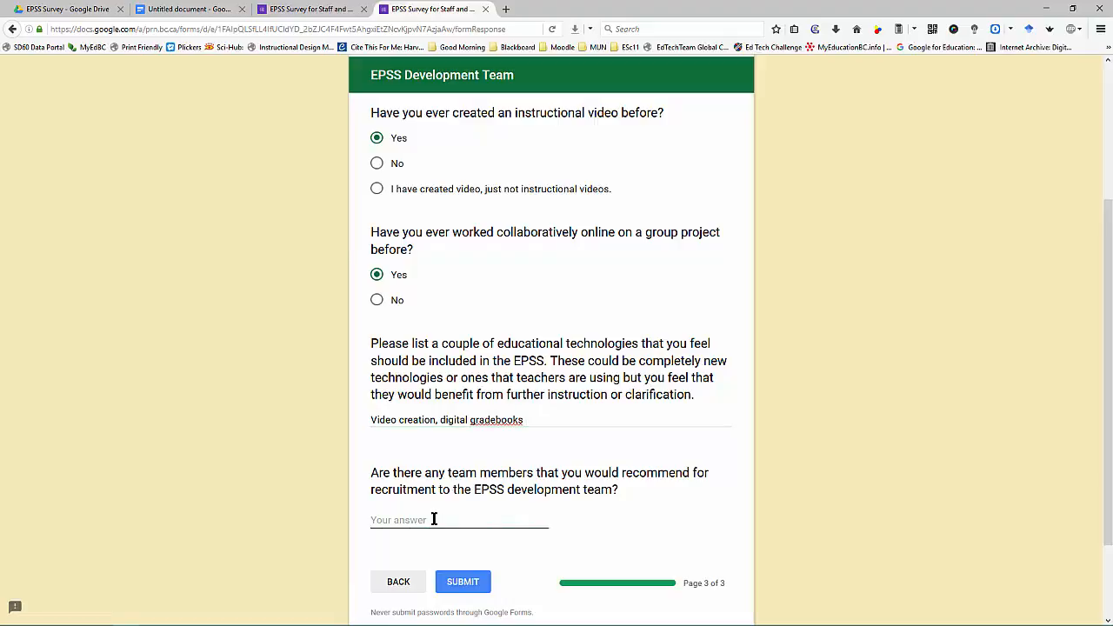
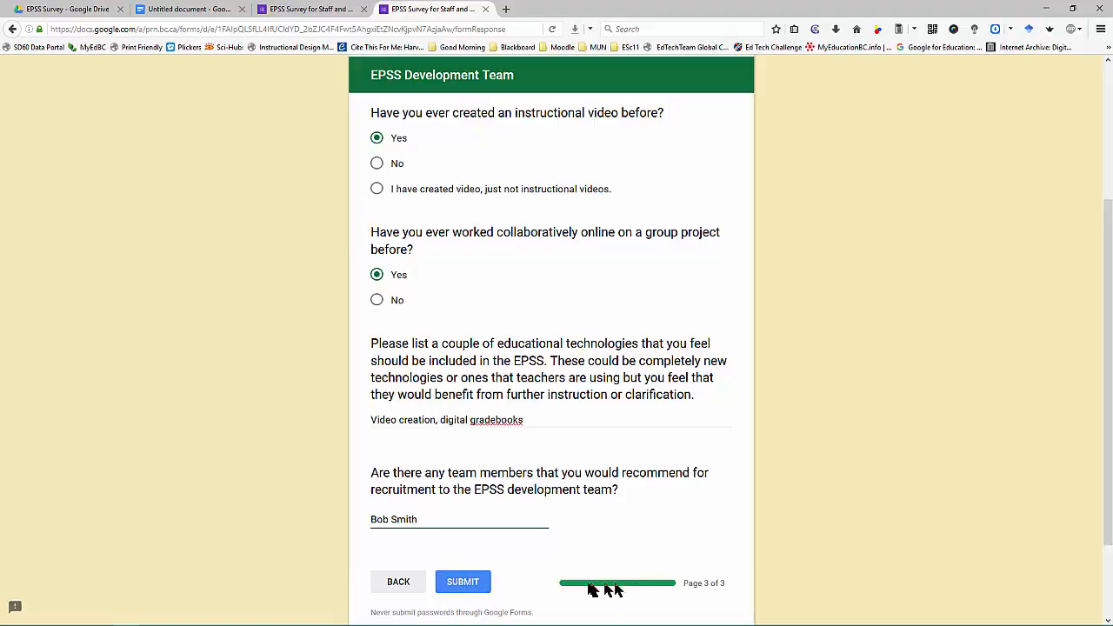
# Step: Submit the test response and return to the EPSS survey's editor tab
pyautogui.click(464, 587)
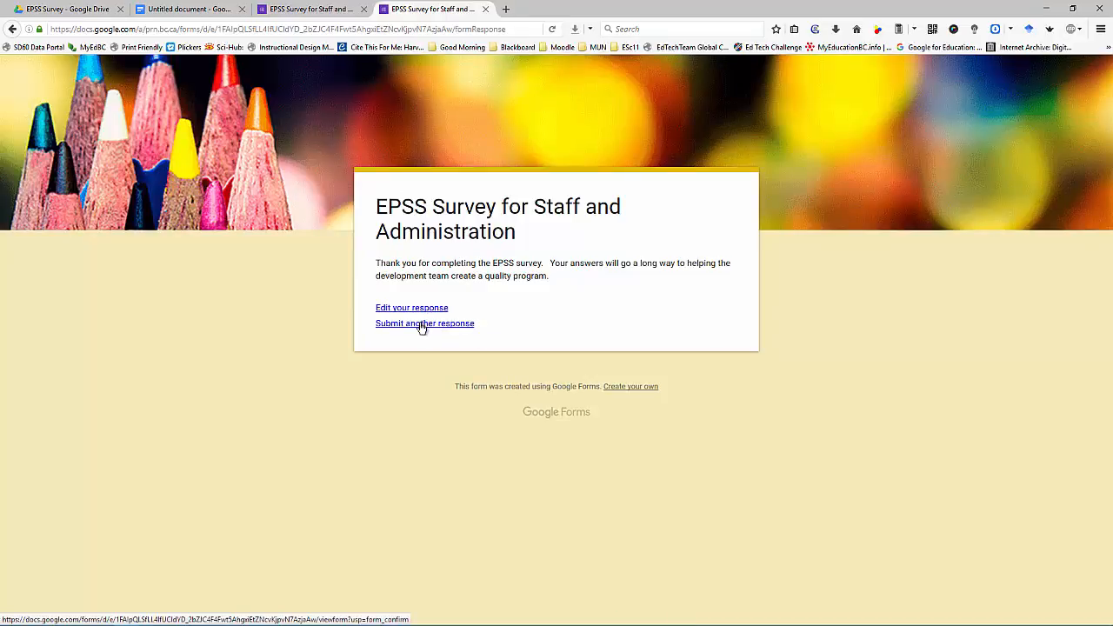
pyautogui.click(339, 10)
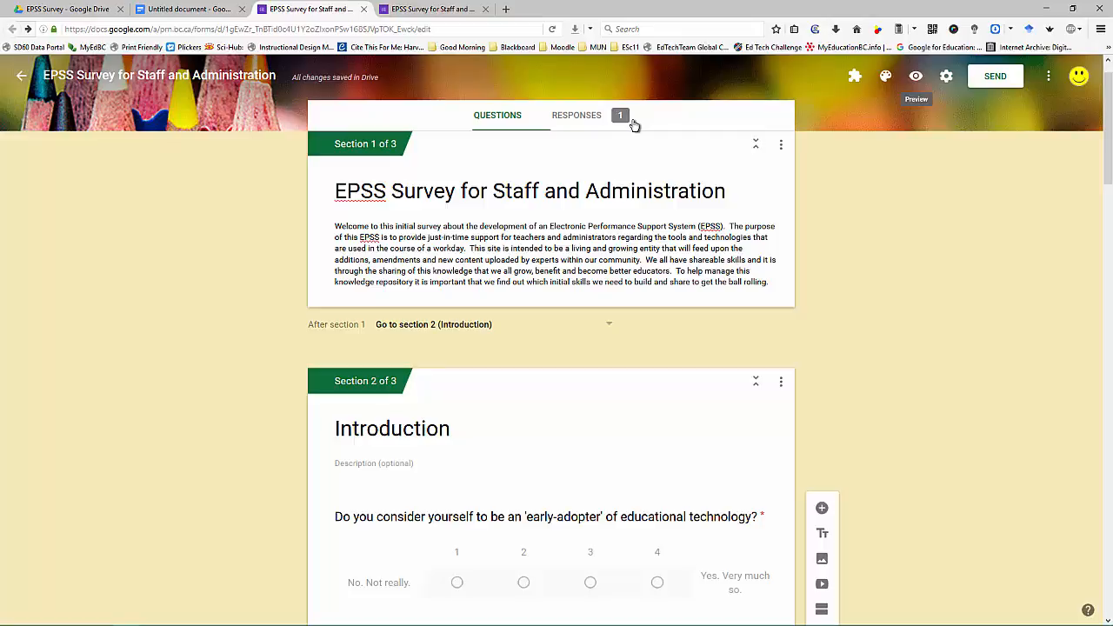
# Step: Review the Responses summary charts for the single test response, including the 4 early-adopter rating
pyautogui.click(586, 118)
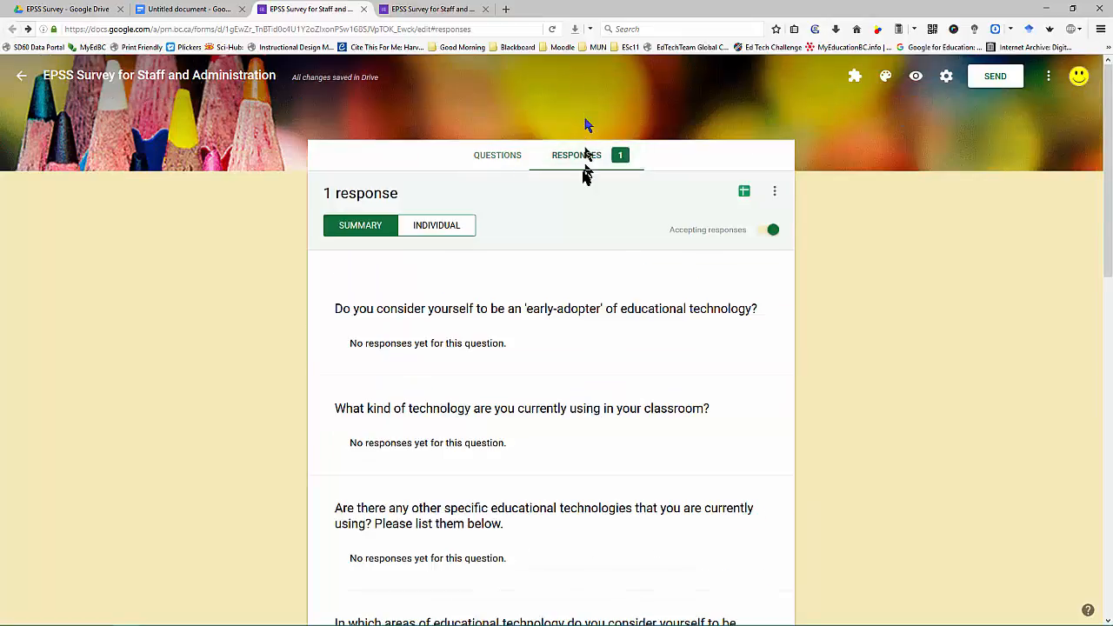
pyautogui.scroll(-2, 527, 253)
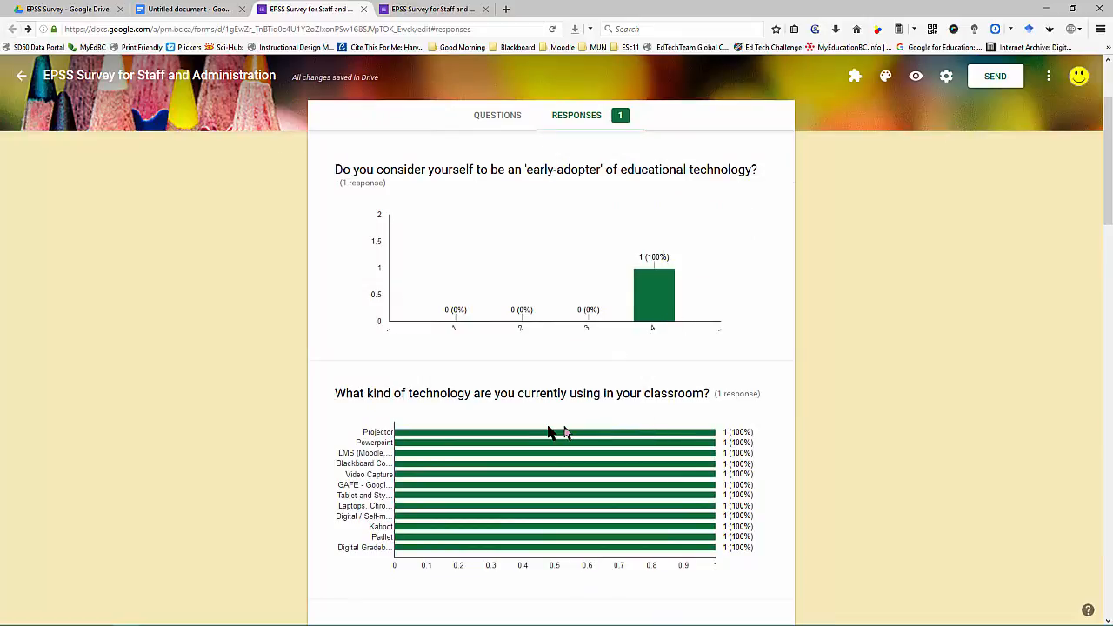
pyautogui.scroll(-1, 552, 428)
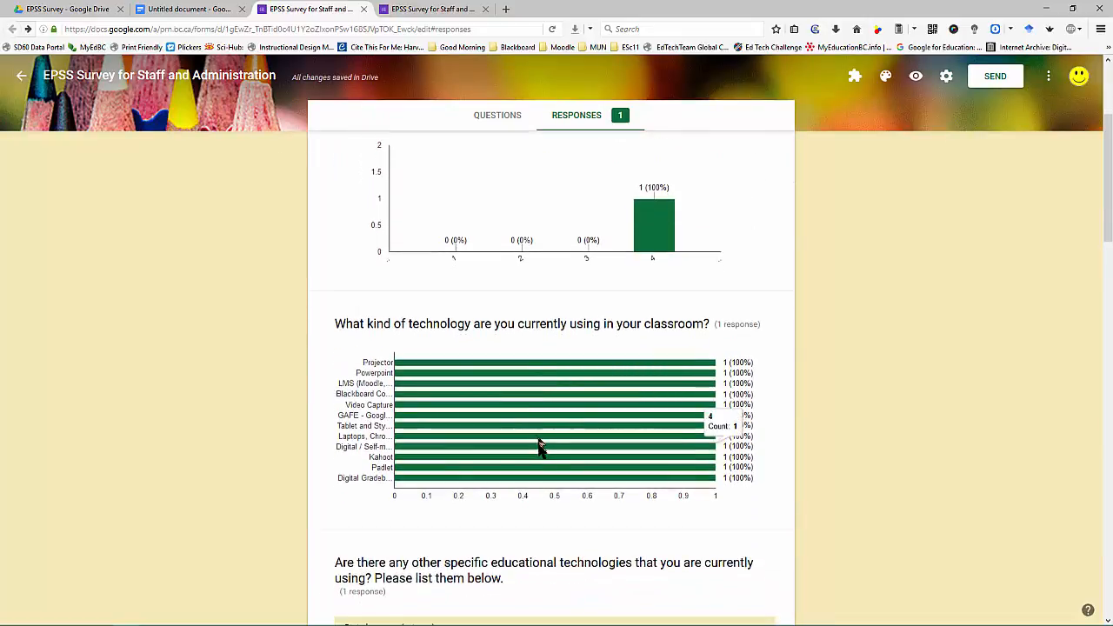
pyautogui.scroll(1, 619, 228)
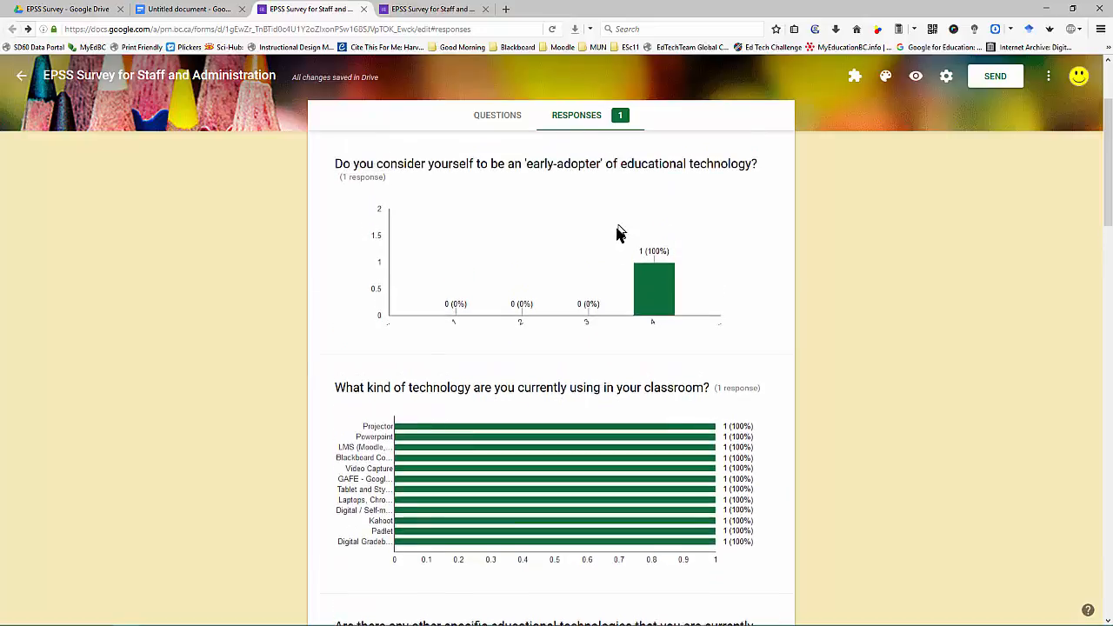
pyautogui.scroll(-3, 600, 261)
pyautogui.scroll(-3, 556, 313)
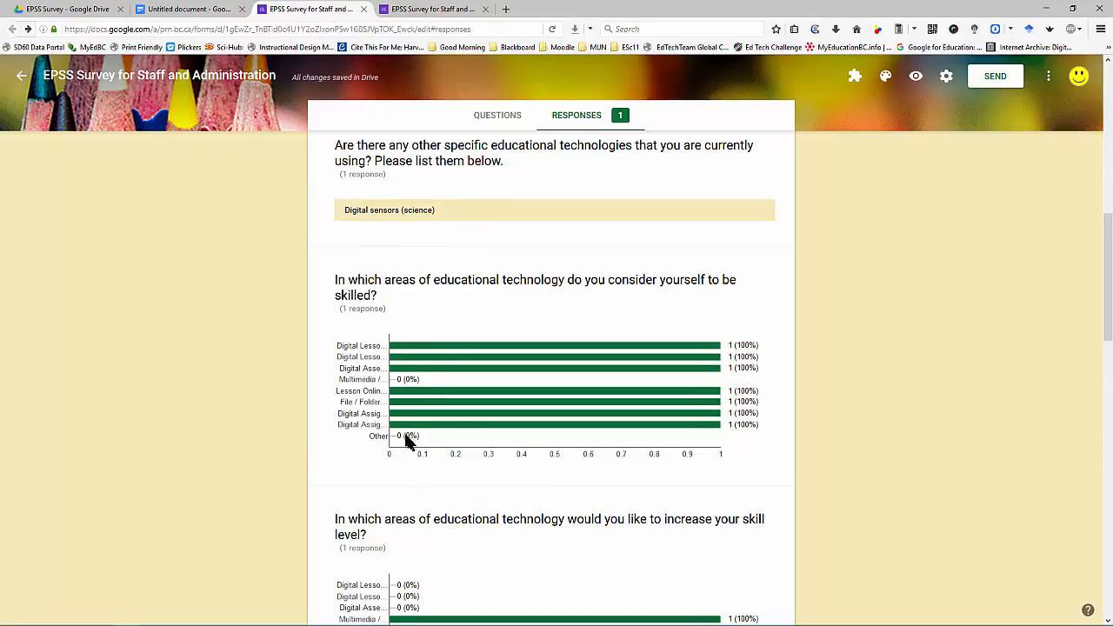
pyautogui.scroll(-5, 403, 432)
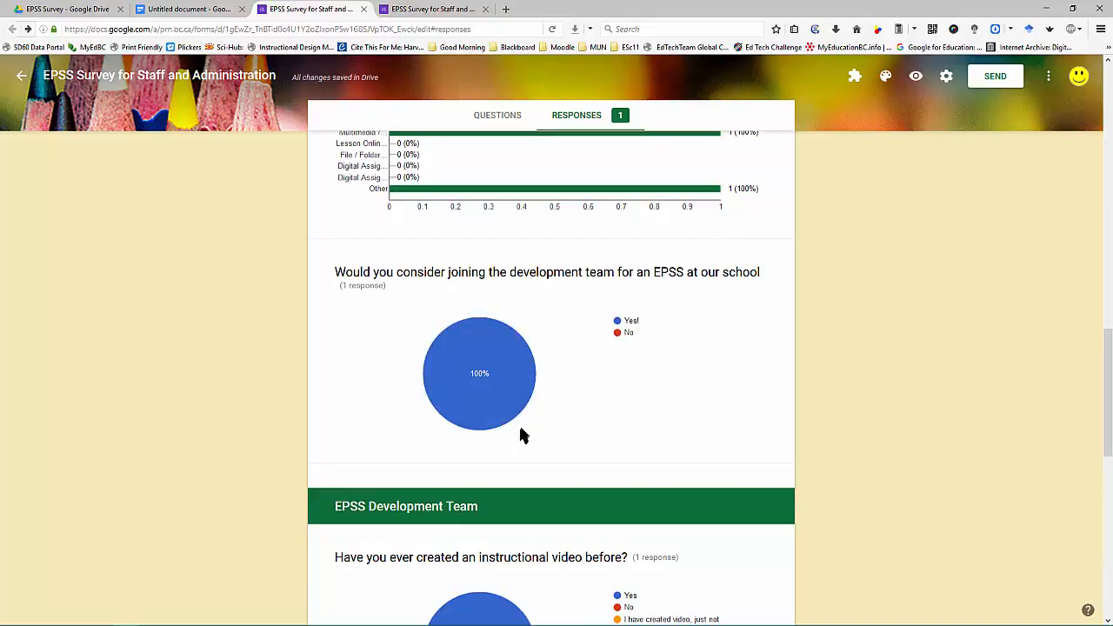
pyautogui.scroll(-3, 527, 430)
pyautogui.scroll(-5, 535, 421)
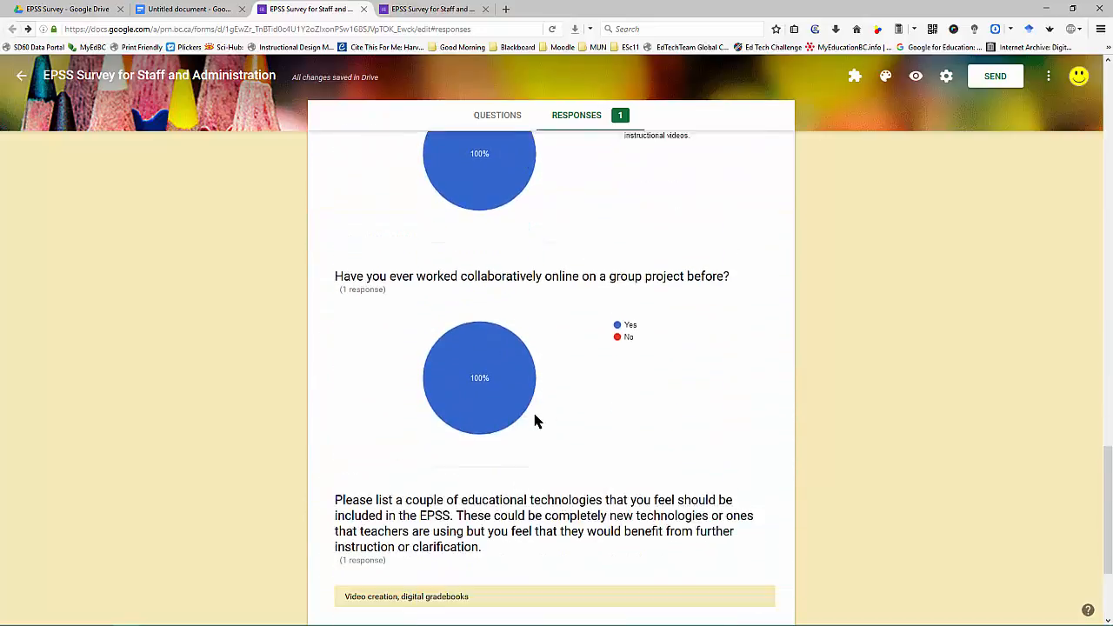
pyautogui.scroll(15, 535, 420)
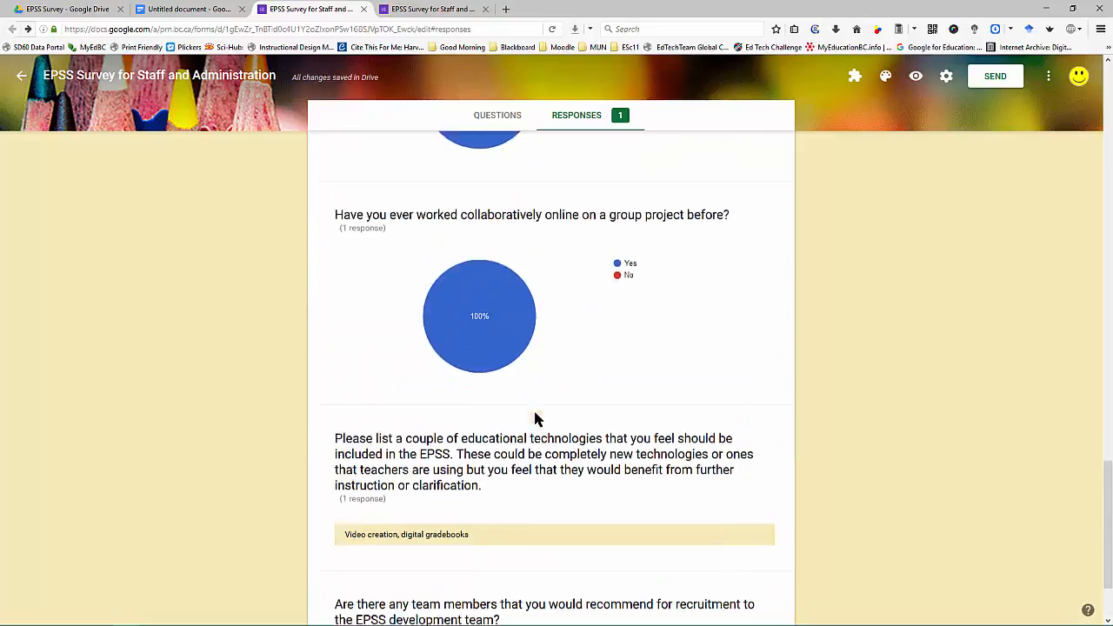
pyautogui.scroll(15, 578, 430)
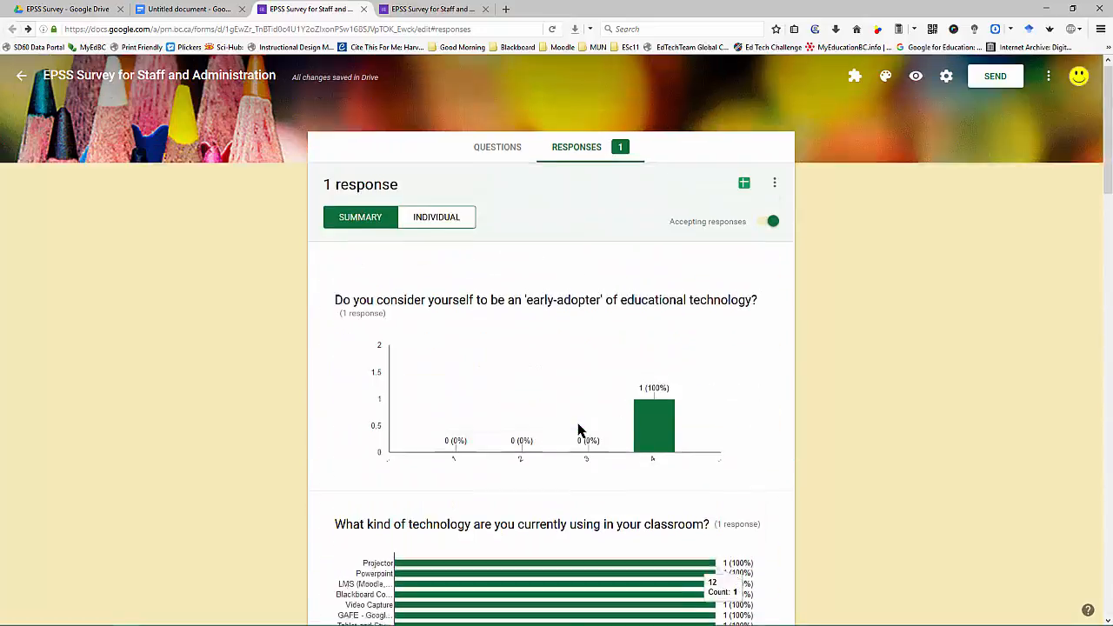
# Step: Link the responses to a new spreadsheet, 'EPSS Survey for Staff and Administration (Responses)'
pyautogui.click(745, 193)
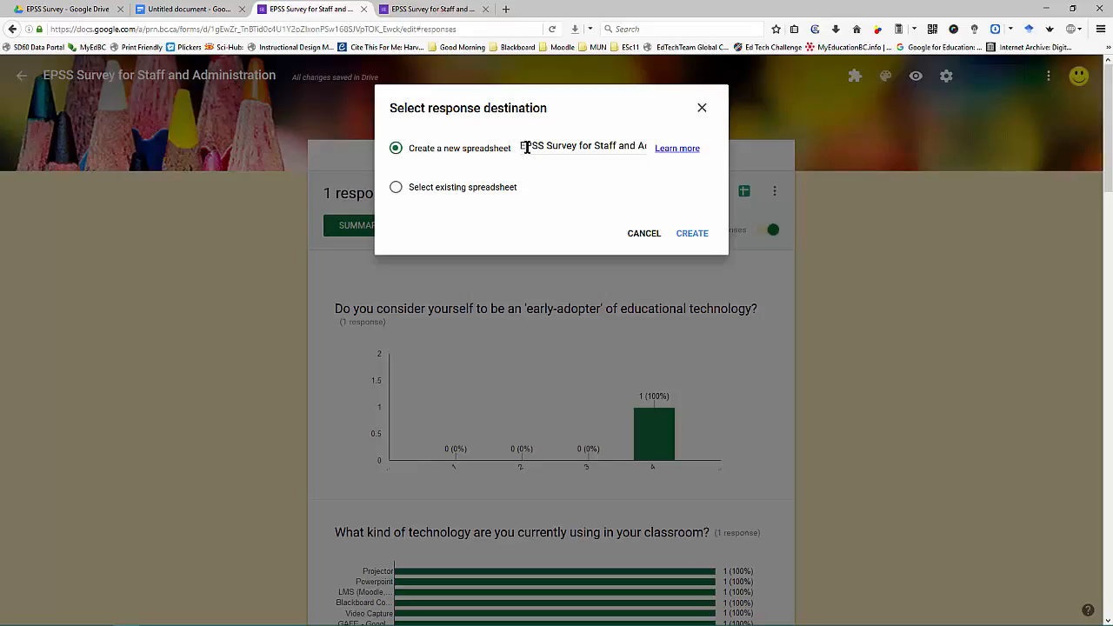
pyautogui.click(690, 235)
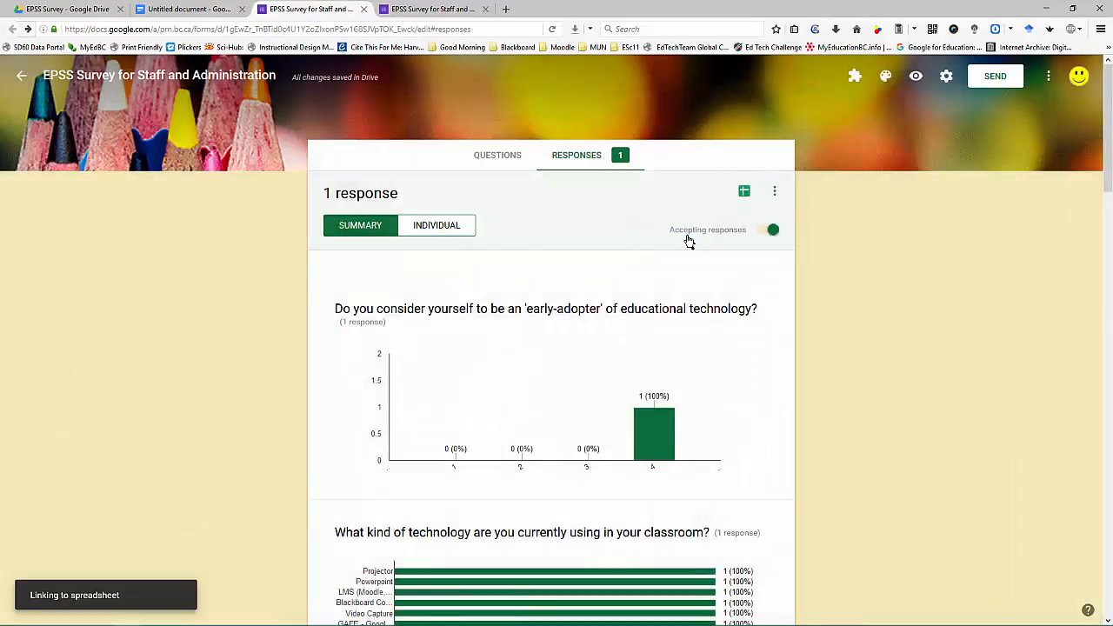